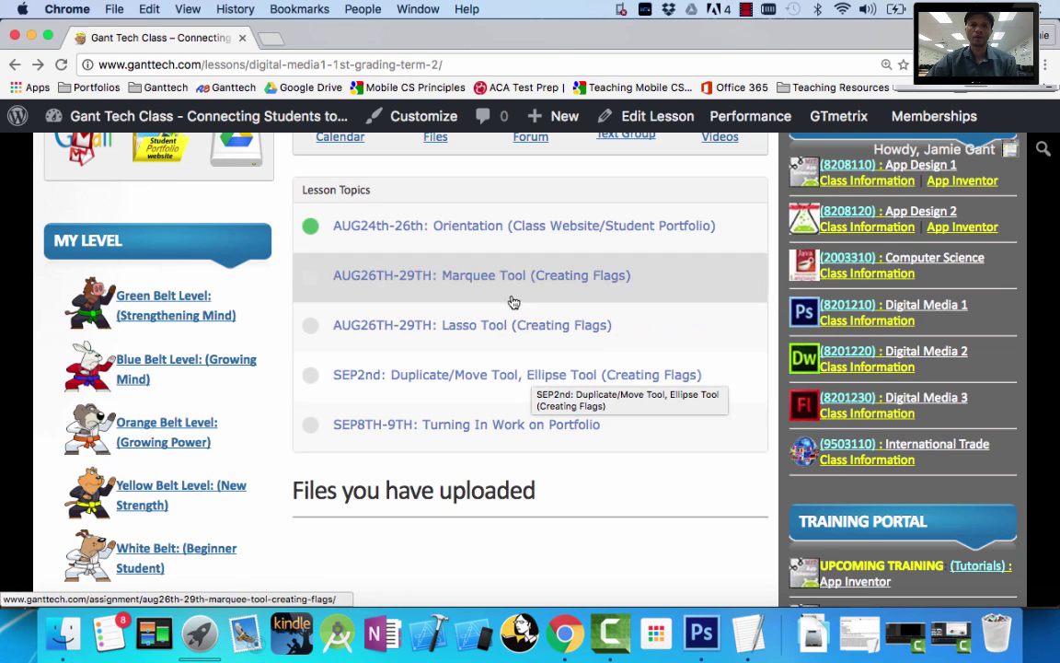
Step: Review the Marquee Tool flags assignment in a new tab, then close that tab
left_click(499, 280, "super")
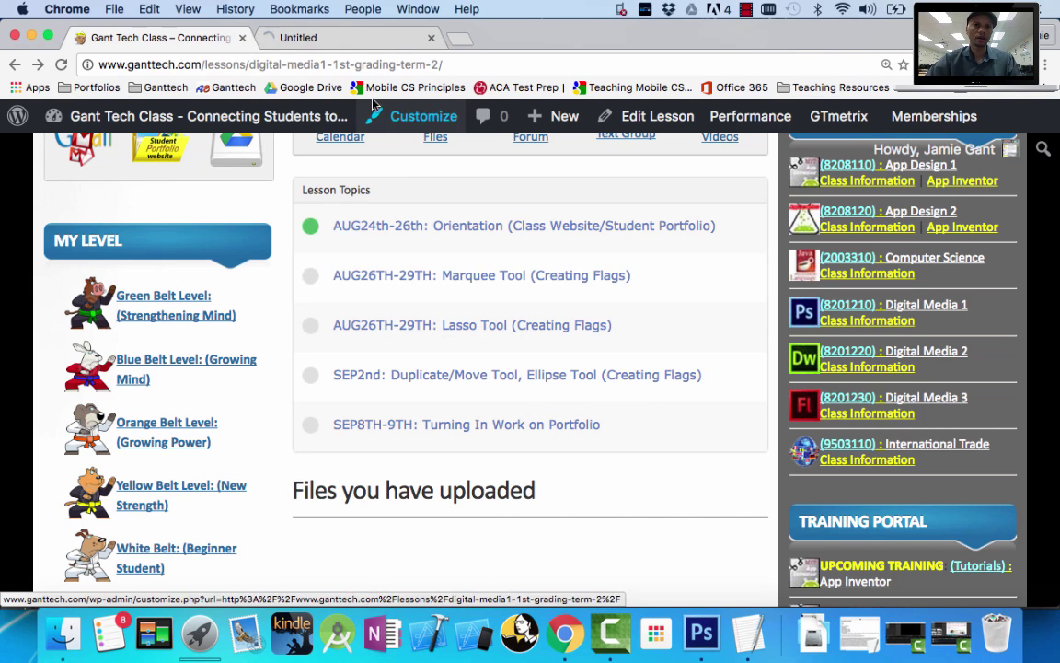
key("ctrl+Tab")
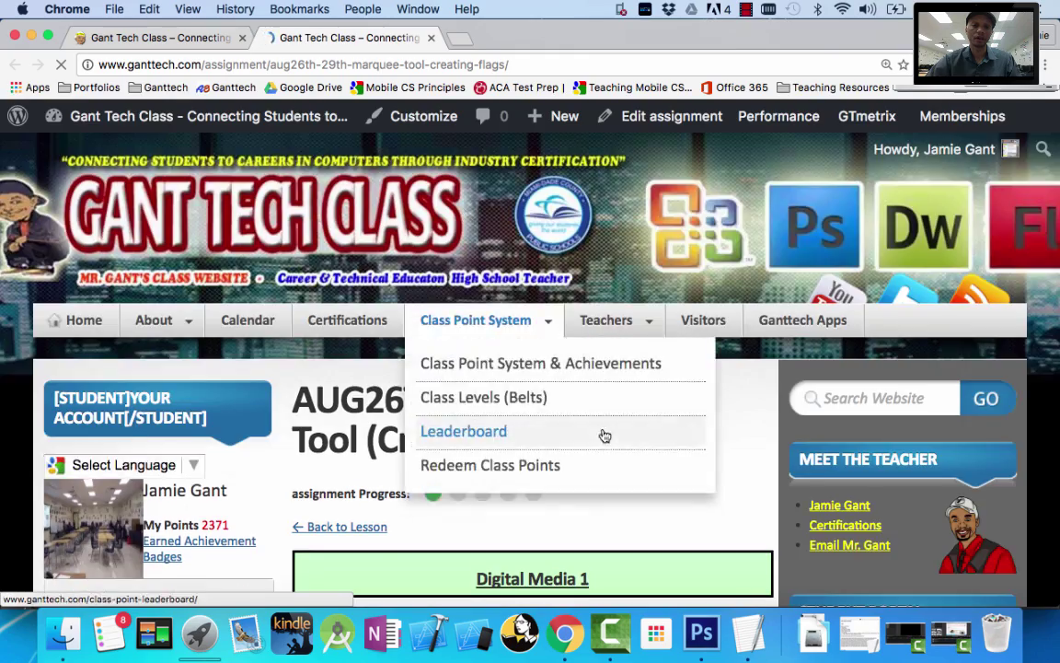
scroll(604, 432, "down", 5)
scroll(604, 435, "down", 5)
scroll(604, 435, "up", 3)
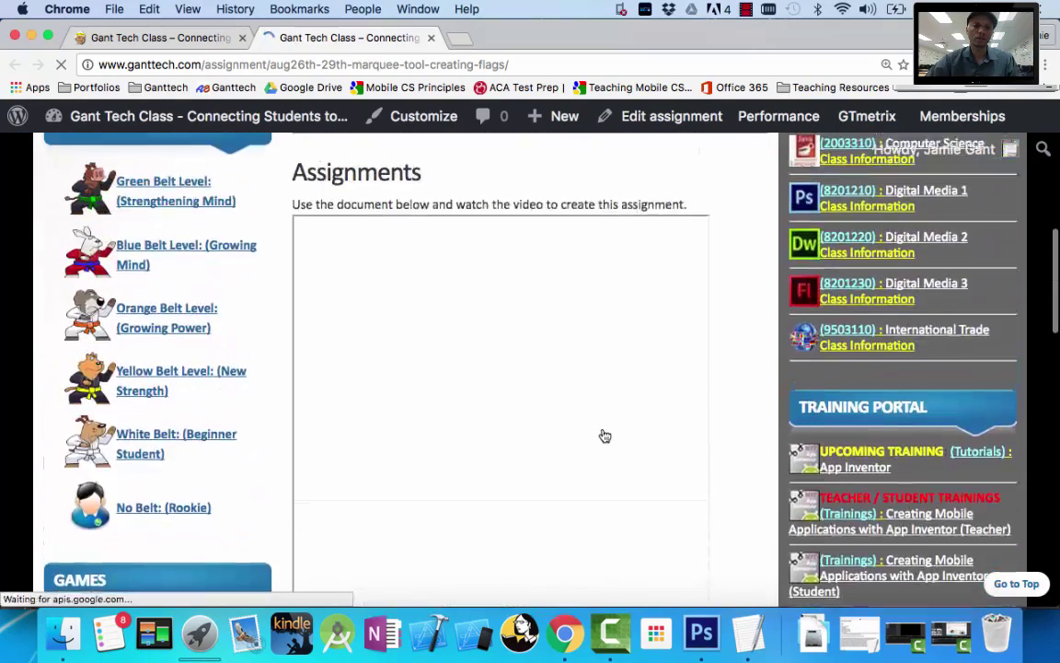
scroll(642, 450, "down", 10)
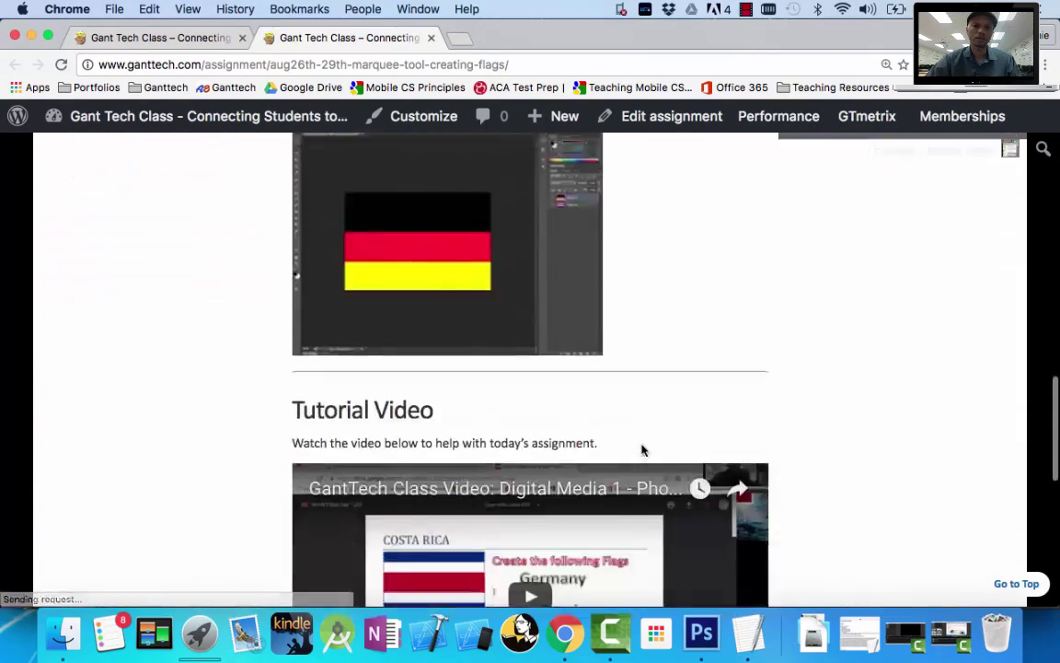
scroll(641, 450, "down", 3)
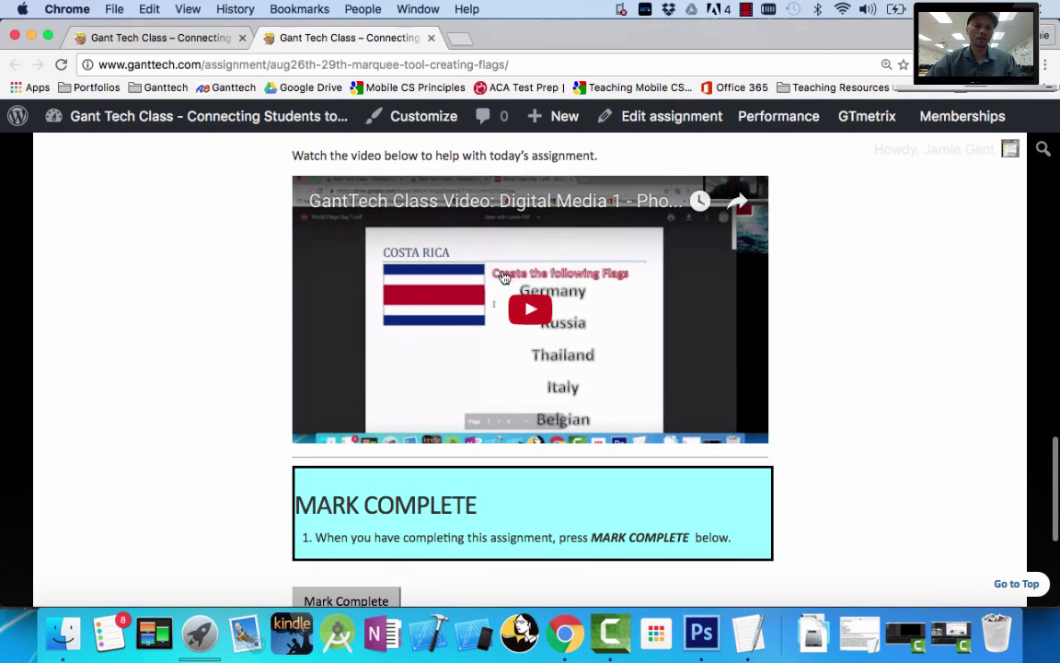
left_click(429, 38)
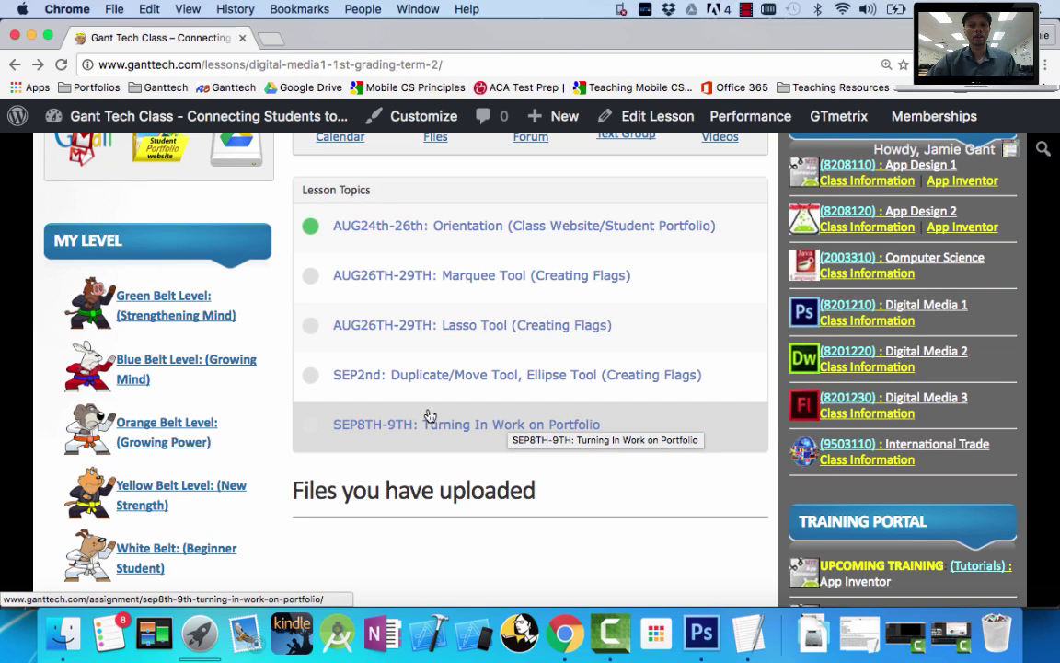
Step: Read the Turning In Work on Portfolio instructions and check the flags file in Photoshop
left_click(471, 431)
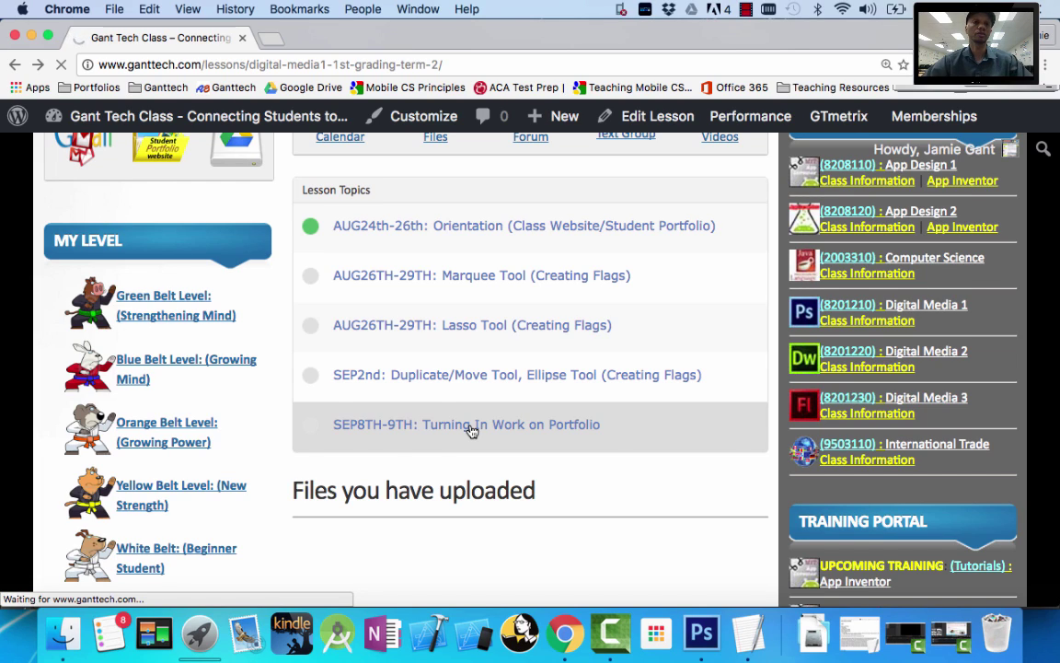
scroll(569, 450, "down", 10)
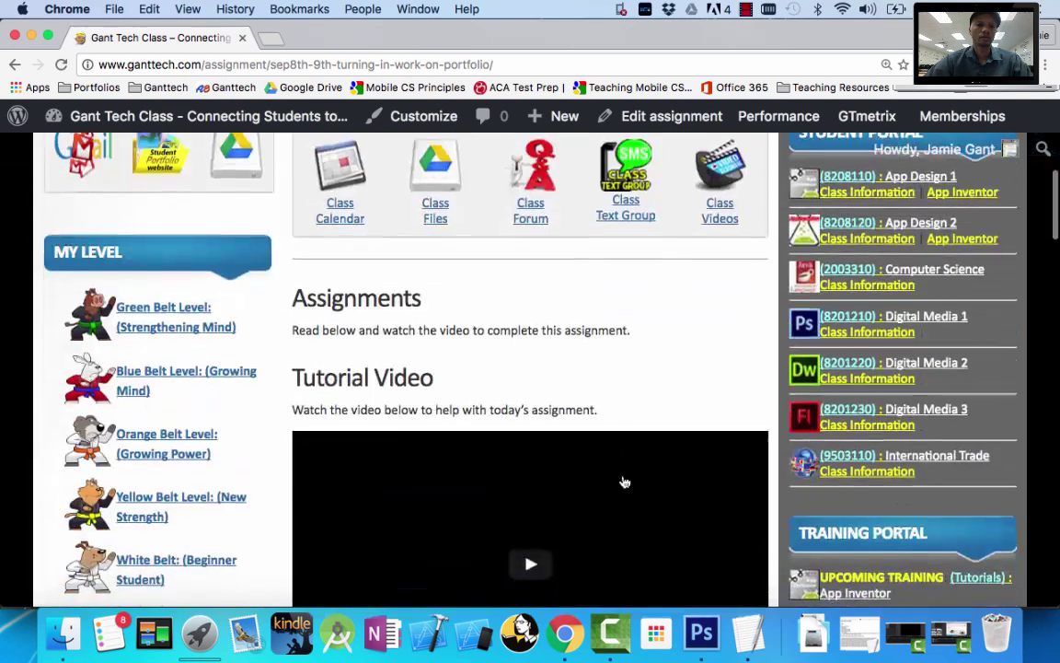
scroll(555, 436, "down", 3)
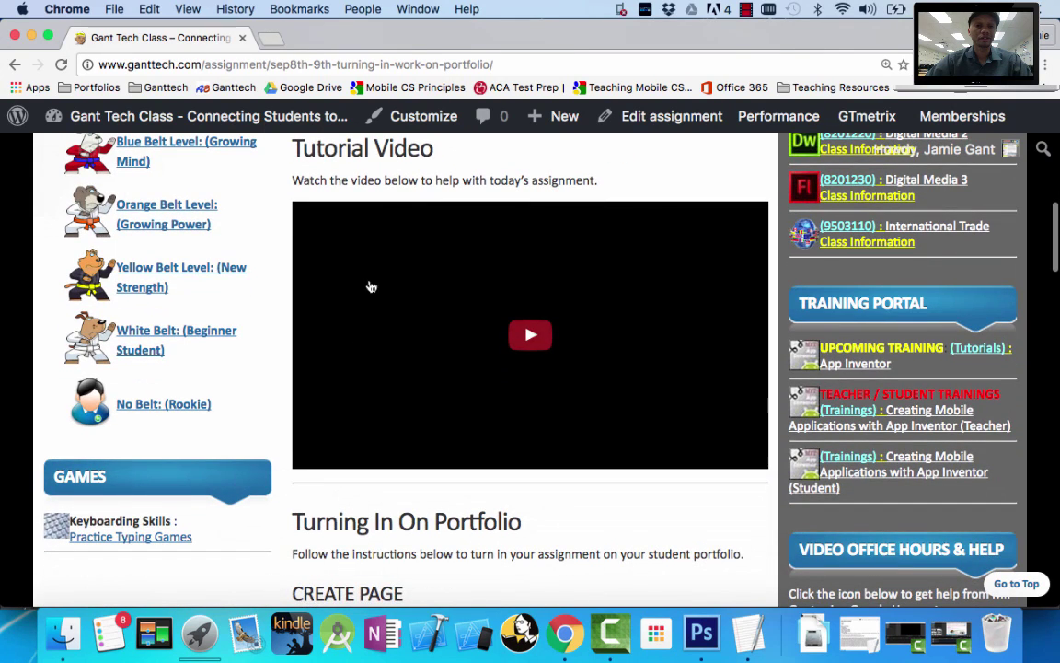
scroll(695, 450, "down", 8)
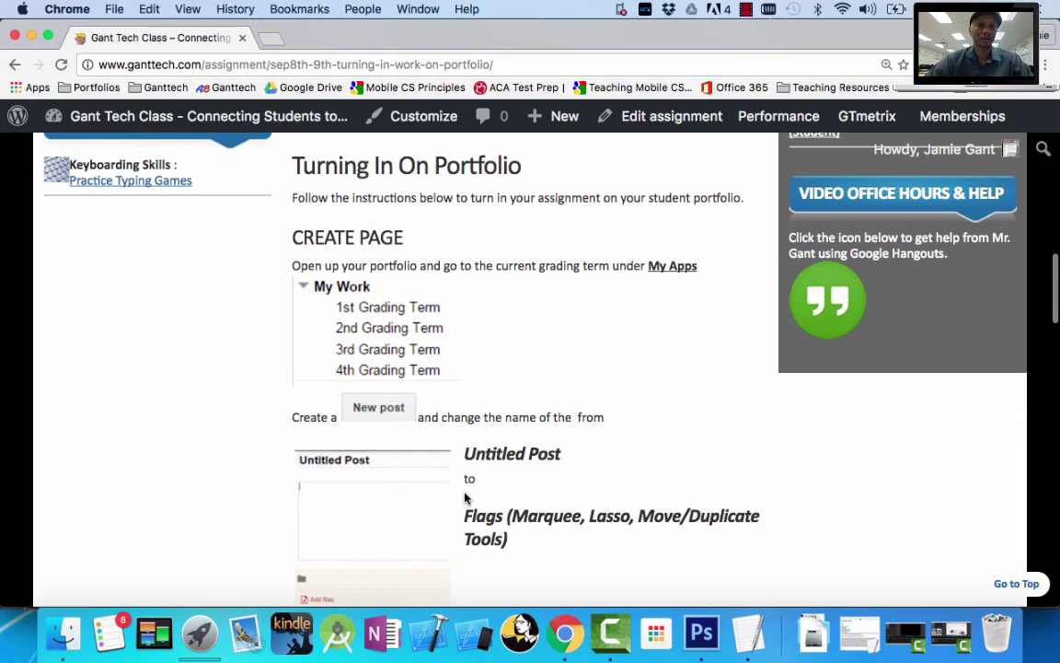
scroll(465, 498, "up", 5)
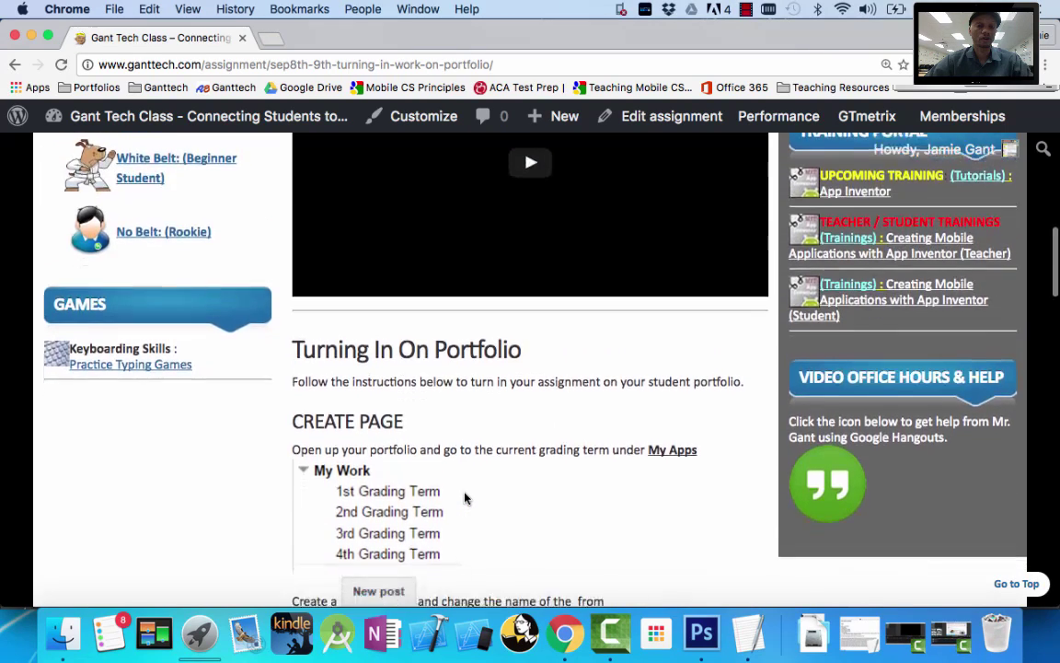
scroll(465, 498, "down", 10)
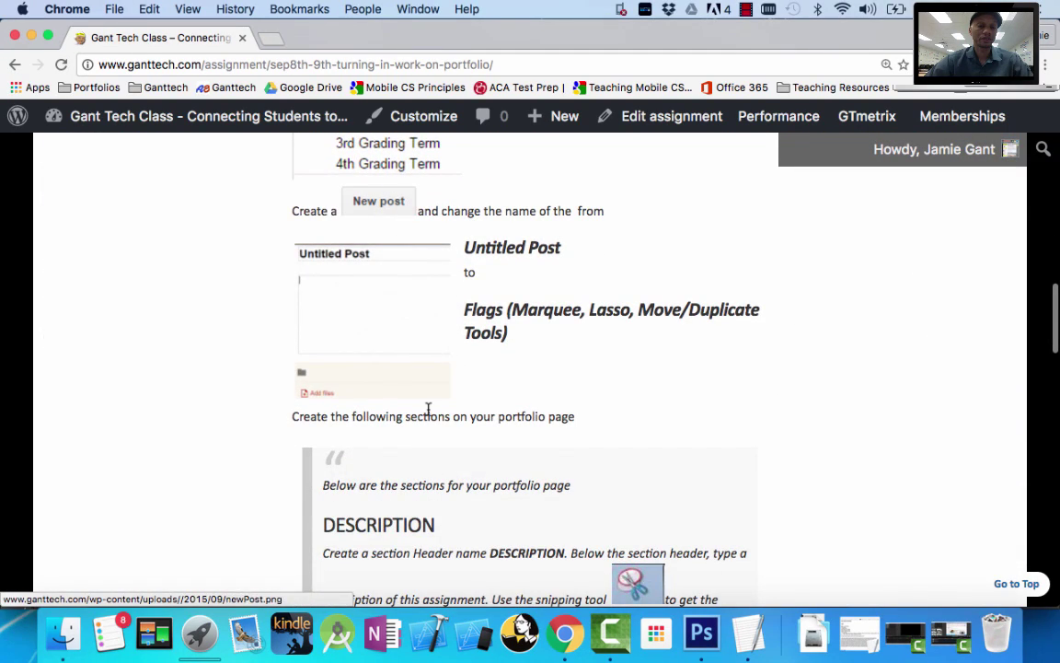
scroll(428, 408, "down", 14)
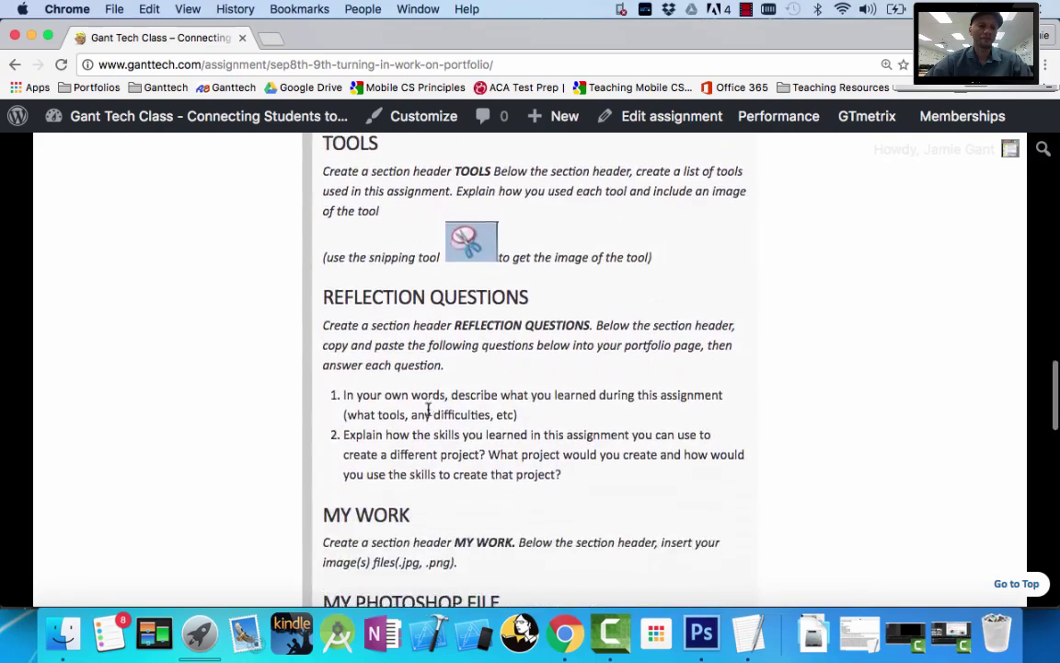
scroll(428, 409, "down", 5)
scroll(498, 514, "down", 2)
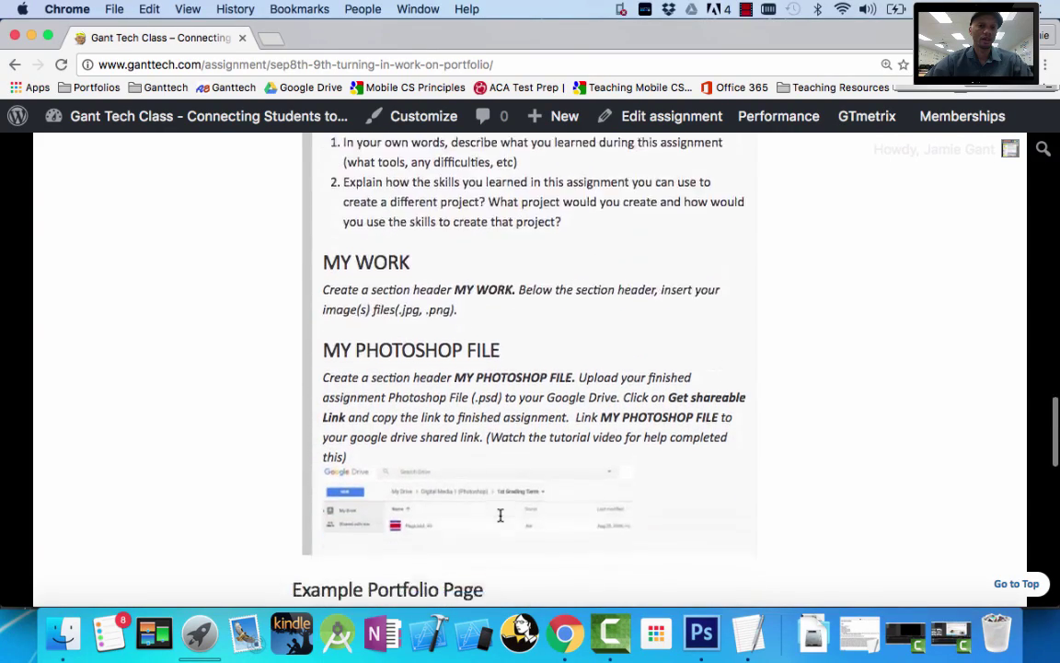
scroll(499, 514, "up", 20)
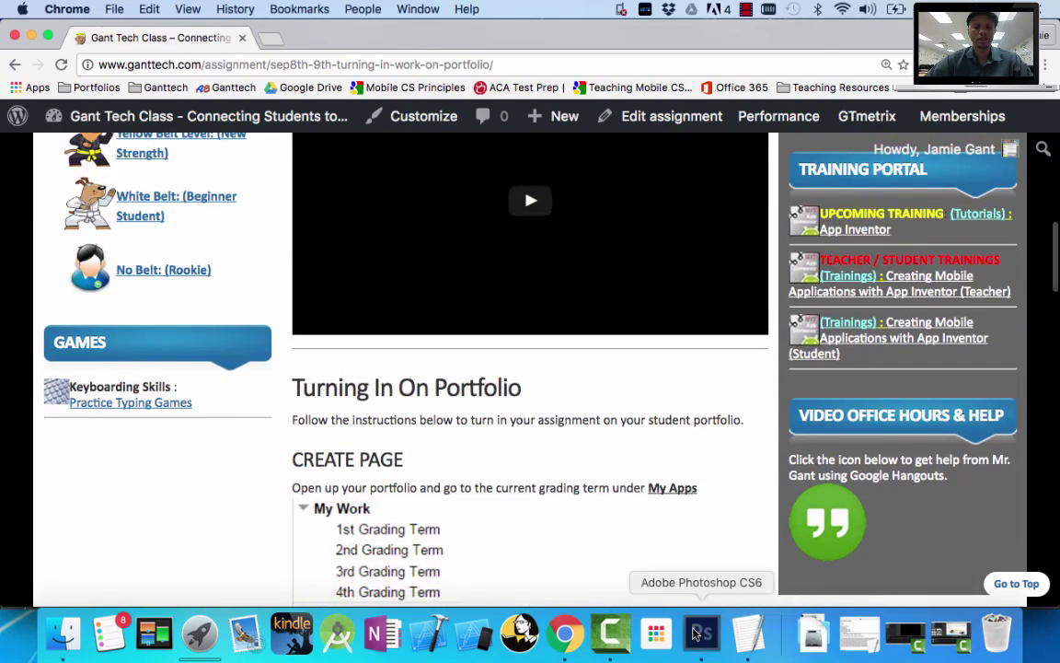
left_click(695, 630)
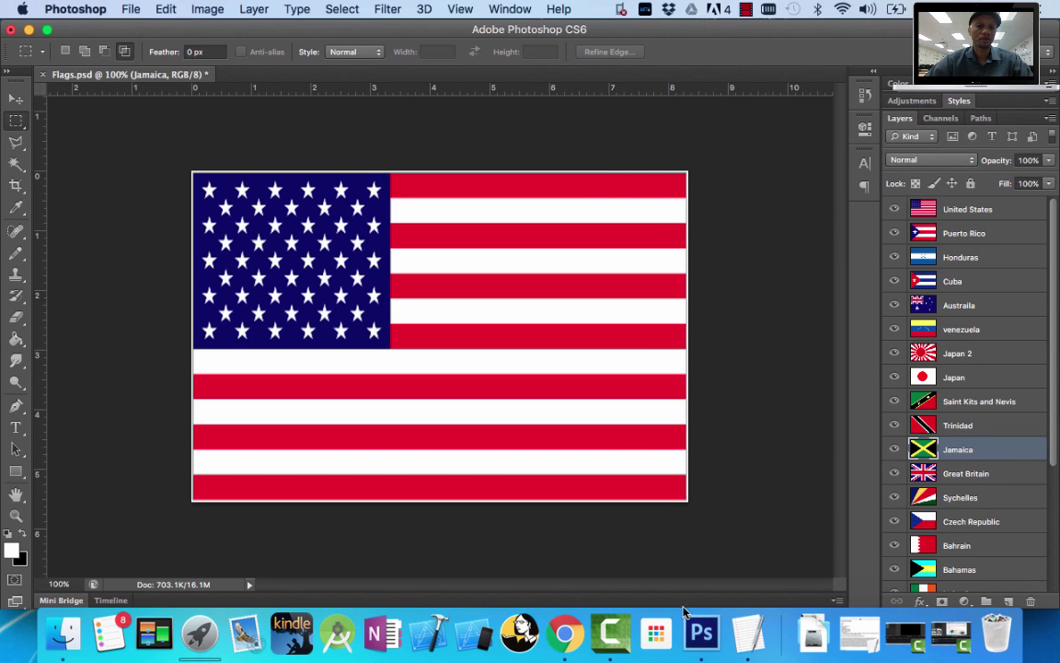
left_click(564, 632)
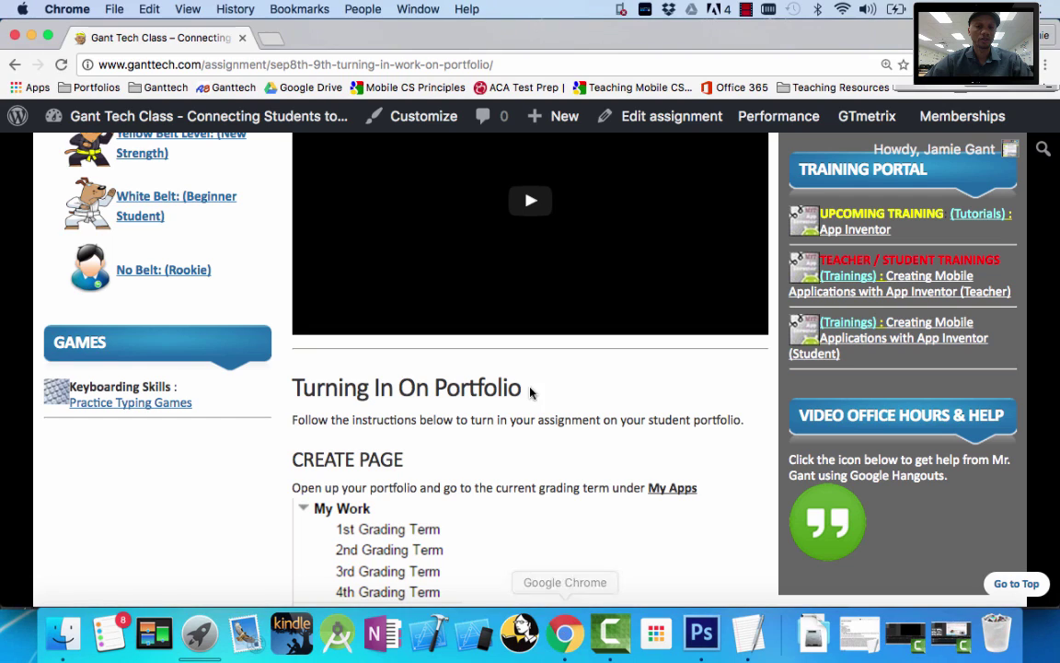
Step: Open the Student Portfolio website link from the assignment page's left sidebar
scroll(530, 390, "down", 5)
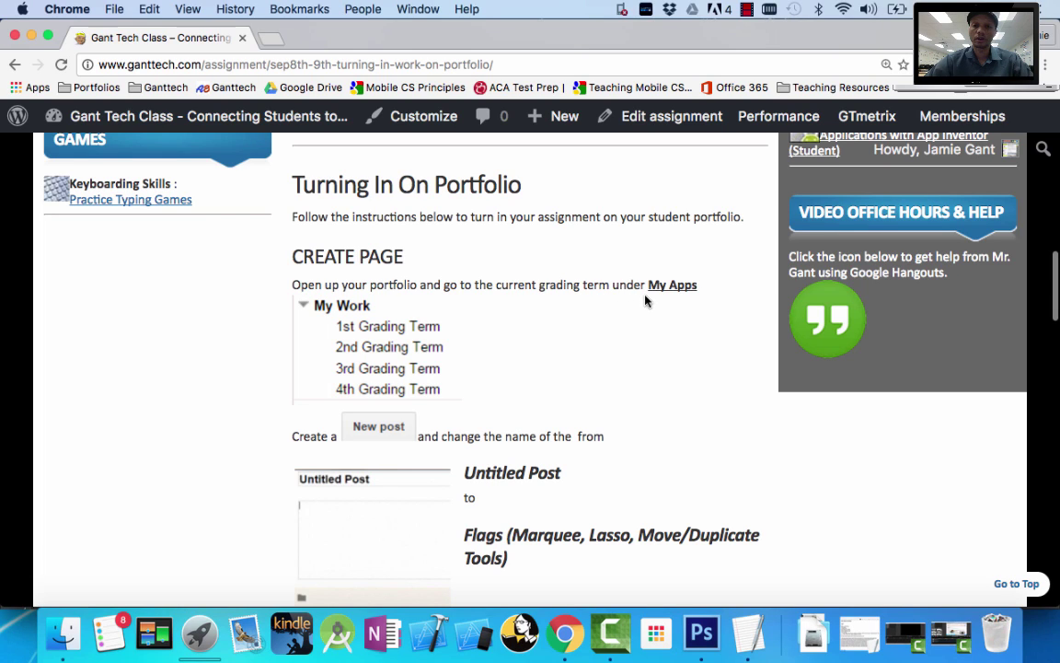
scroll(659, 289, "up", 15)
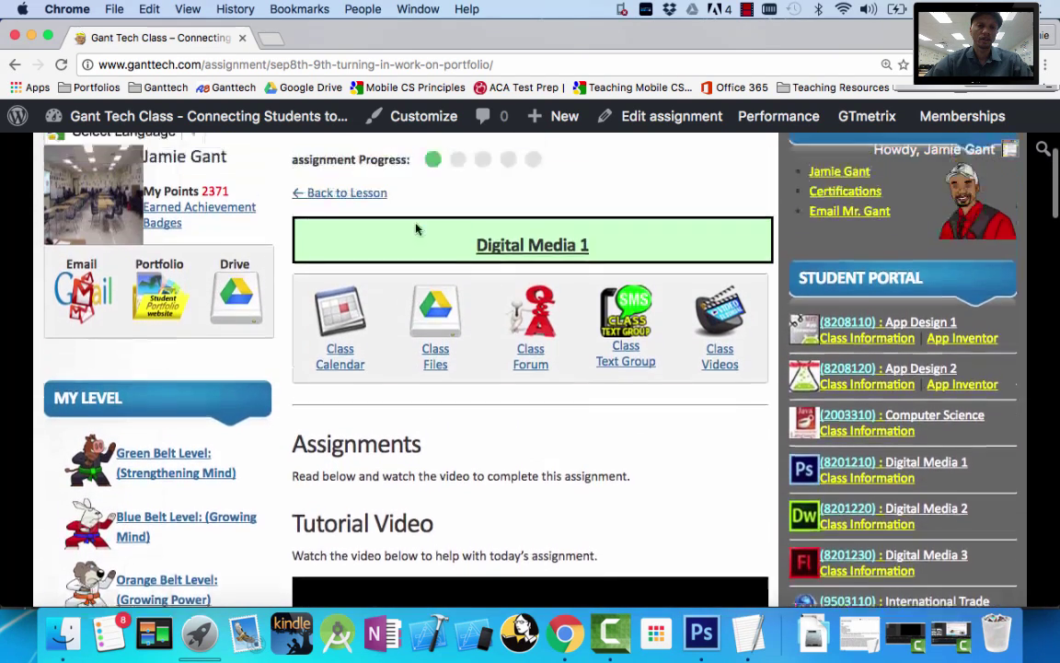
scroll(272, 216, "up", 2)
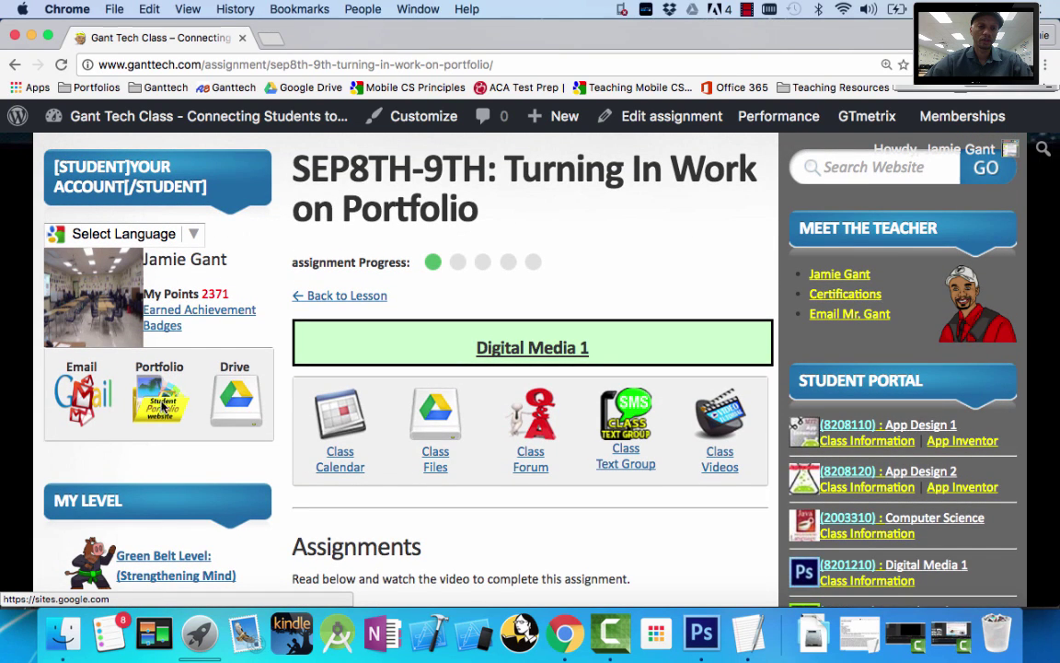
left_click(161, 407)
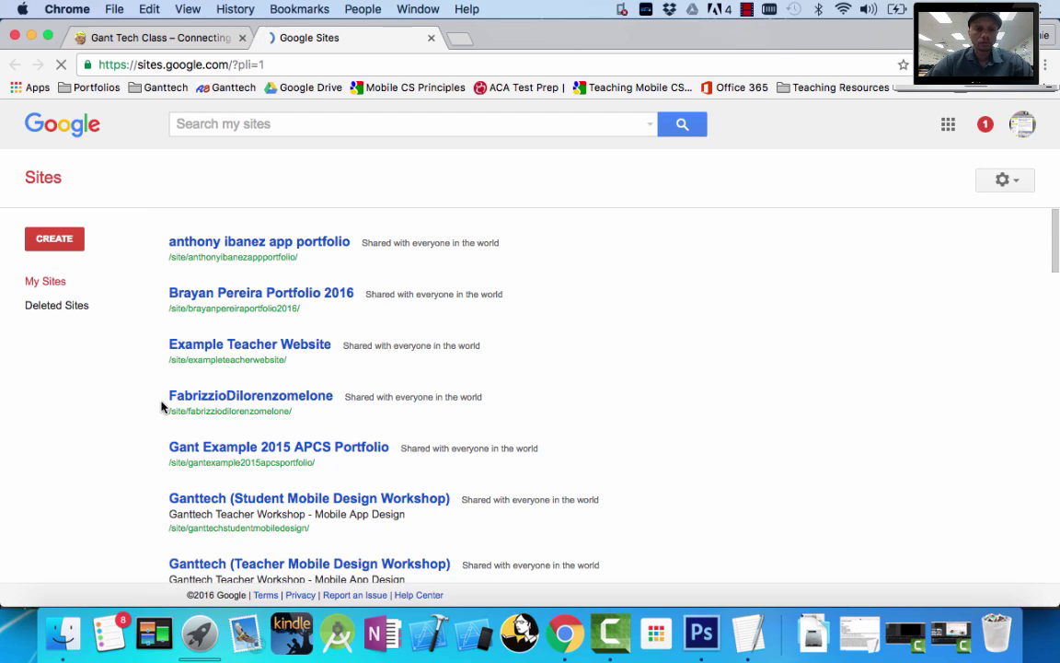
Step: Open the Digital Media1 Portfolio site from the My Sites list
scroll(413, 420, "down", 10)
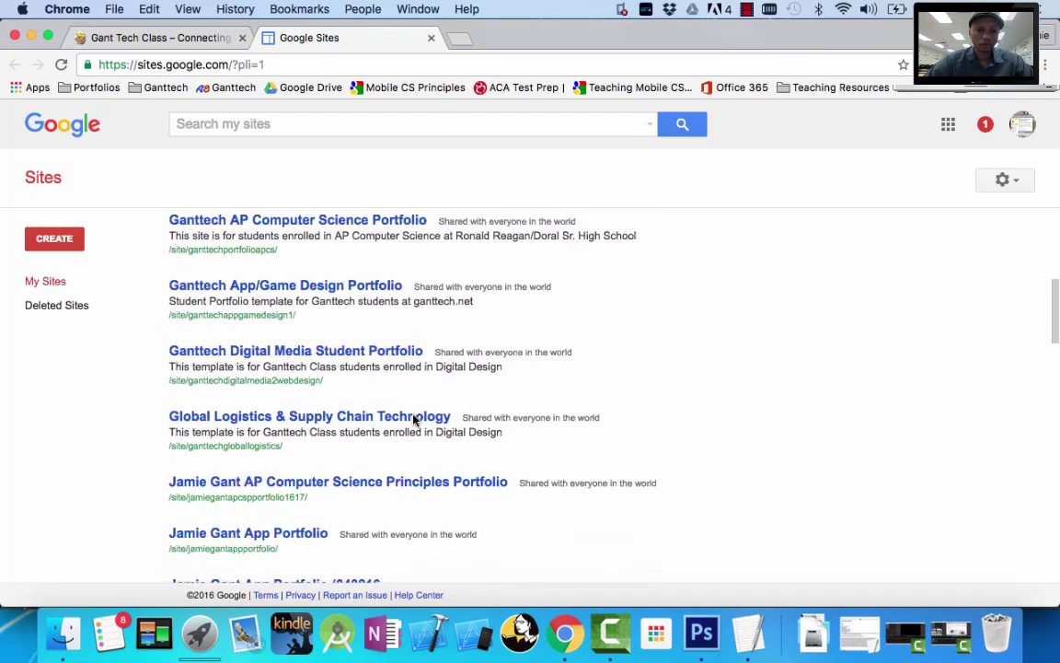
scroll(413, 419, "down", 7)
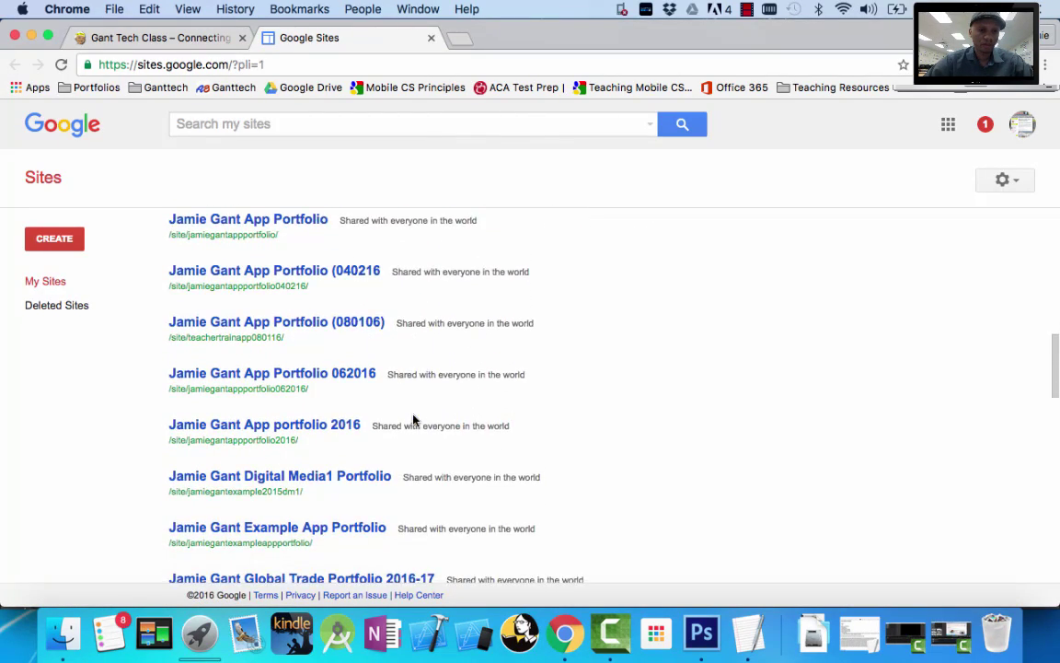
scroll(413, 420, "down", 1)
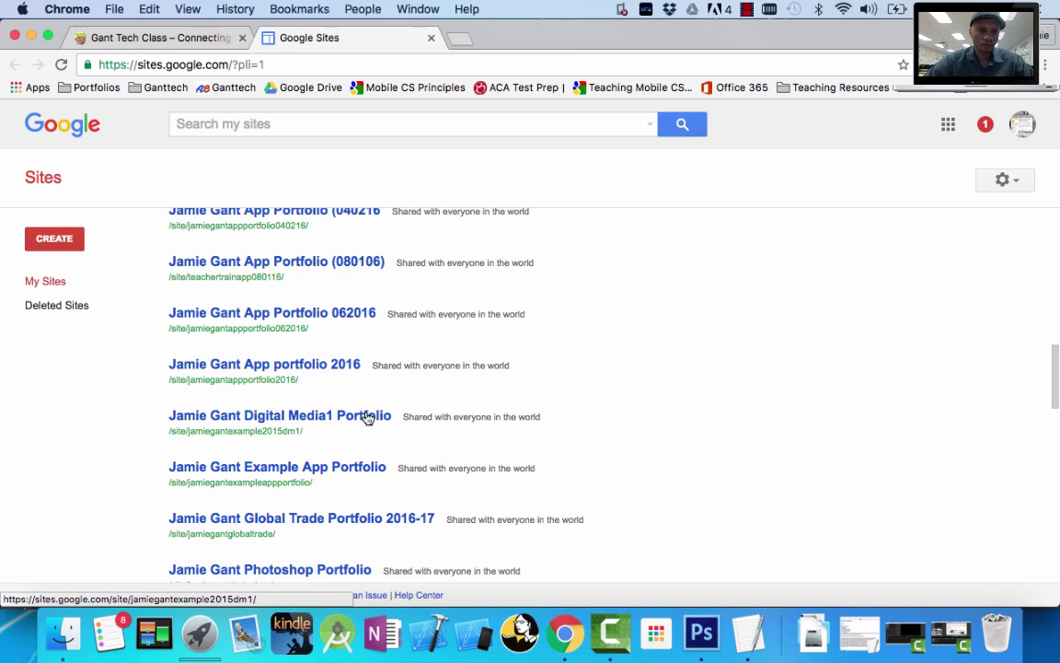
left_click(367, 417)
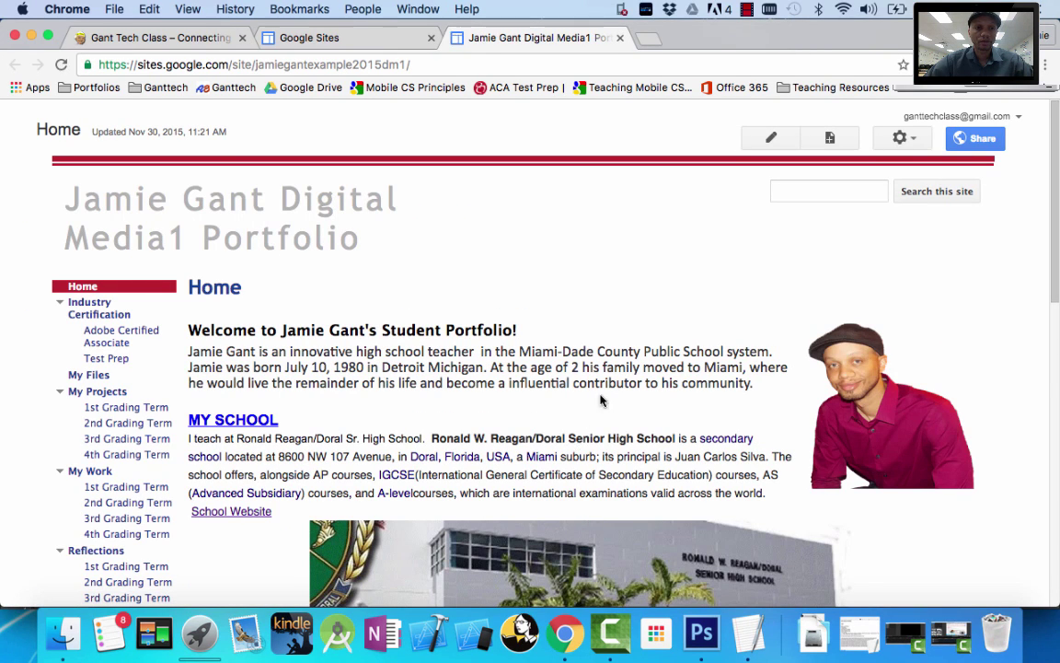
Step: Go to the 1st Grading Term page under My Work in the portfolio sidebar
scroll(725, 423, "down", 5)
scroll(722, 456, "up", 5)
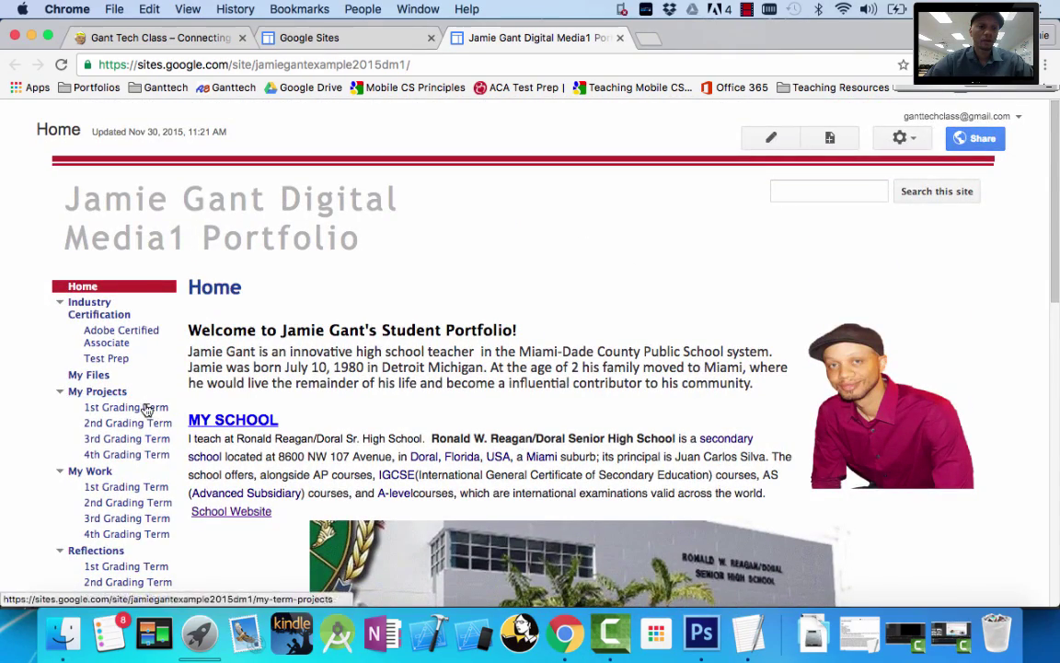
left_click(154, 486)
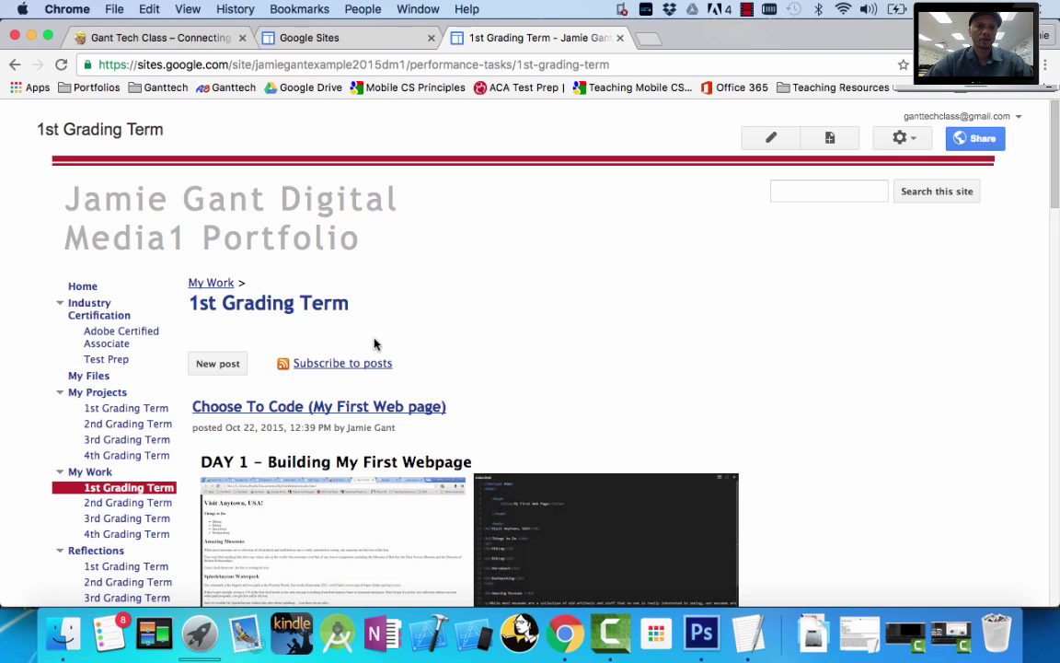
Step: Start a new post on the 1st Grading Term page and revisit the assignment instructions
left_click(227, 366)
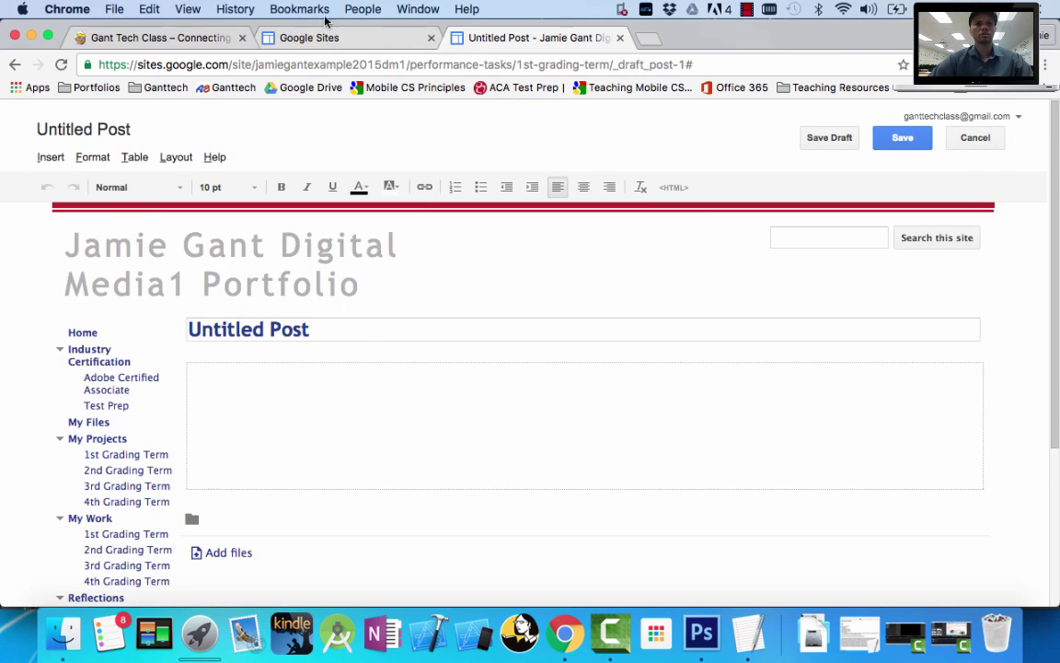
left_click(338, 38)
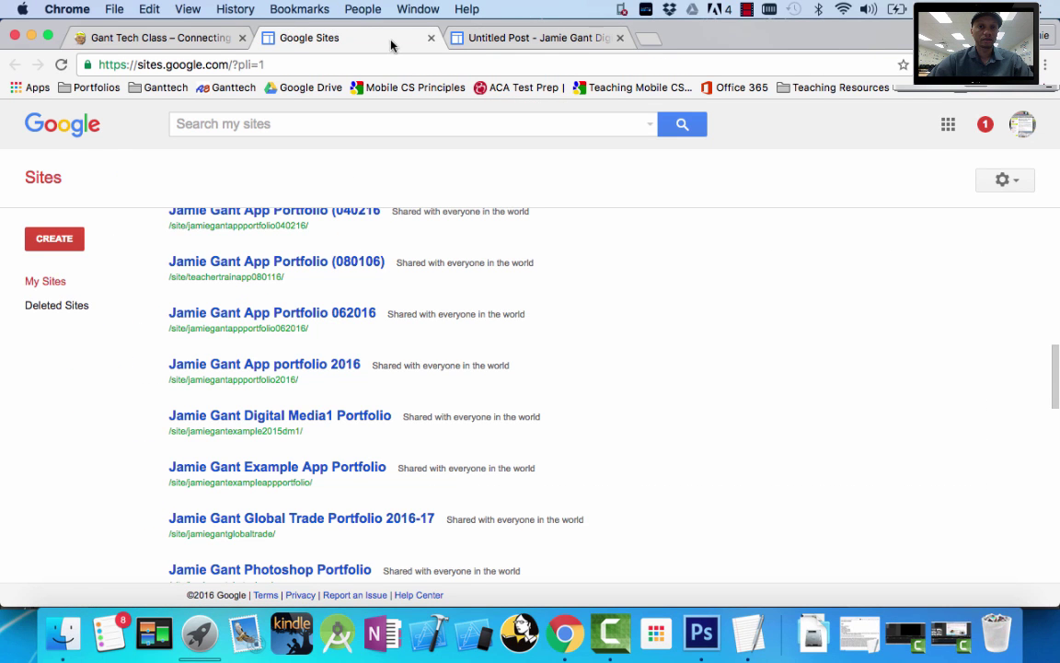
left_click(431, 38)
left_click(177, 37)
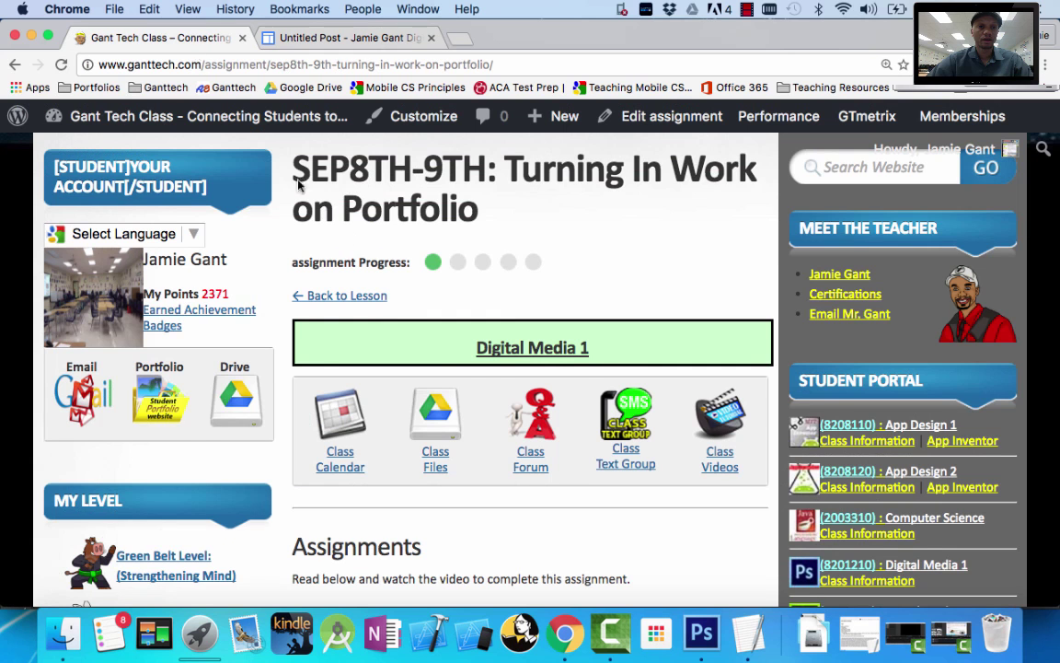
scroll(438, 357, "down", 15)
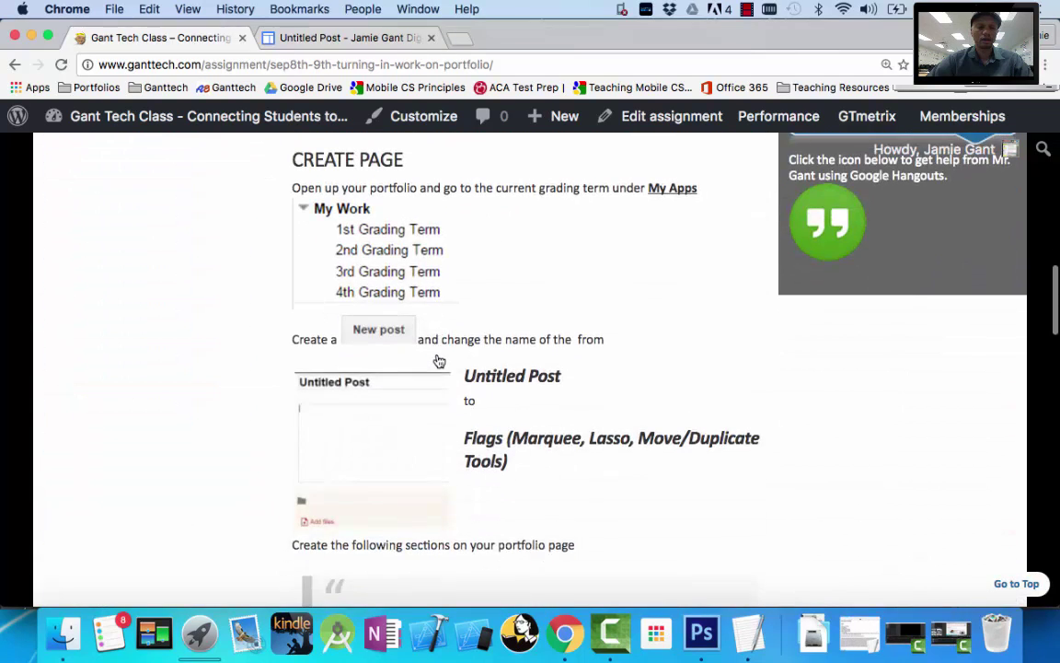
scroll(428, 355, "up", 1)
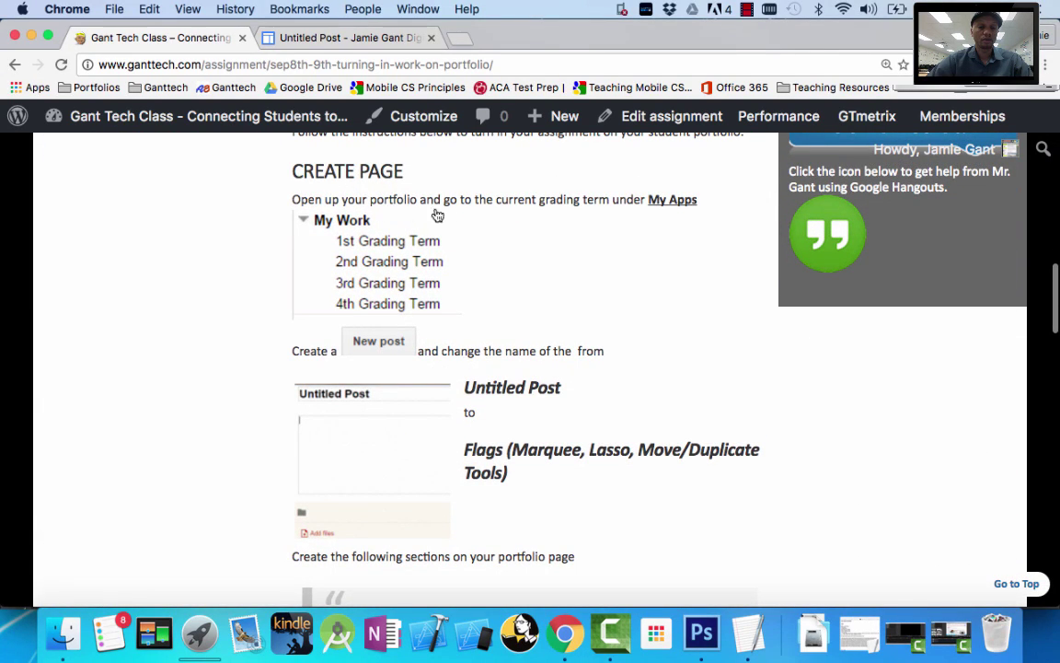
left_click(349, 43)
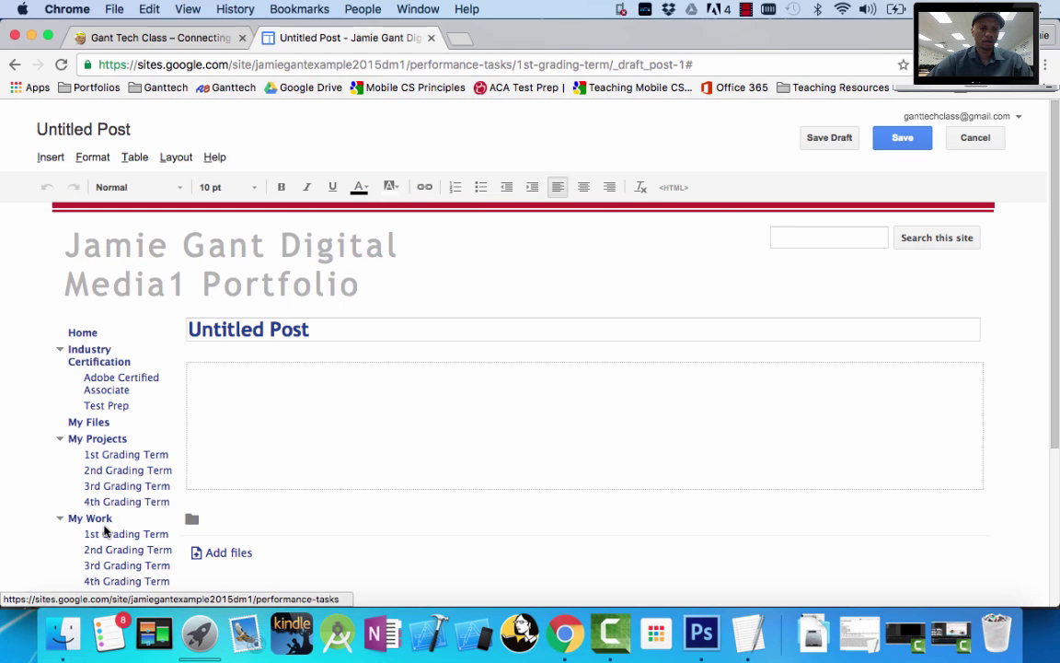
left_click(189, 43)
scroll(464, 402, "down", 5)
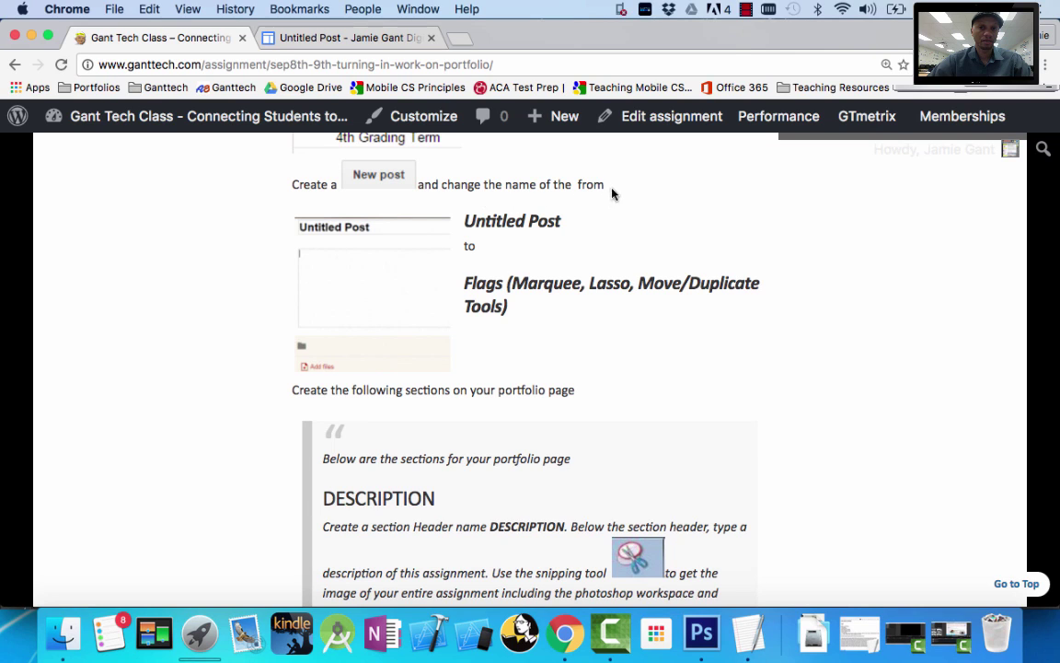
Step: Replace 'Untitled Post' with the copied title 'Flags (Marquee, Lasso, Move/Duplicate Tools)'
left_click_drag(509, 317, 465, 286)
key("super+c")
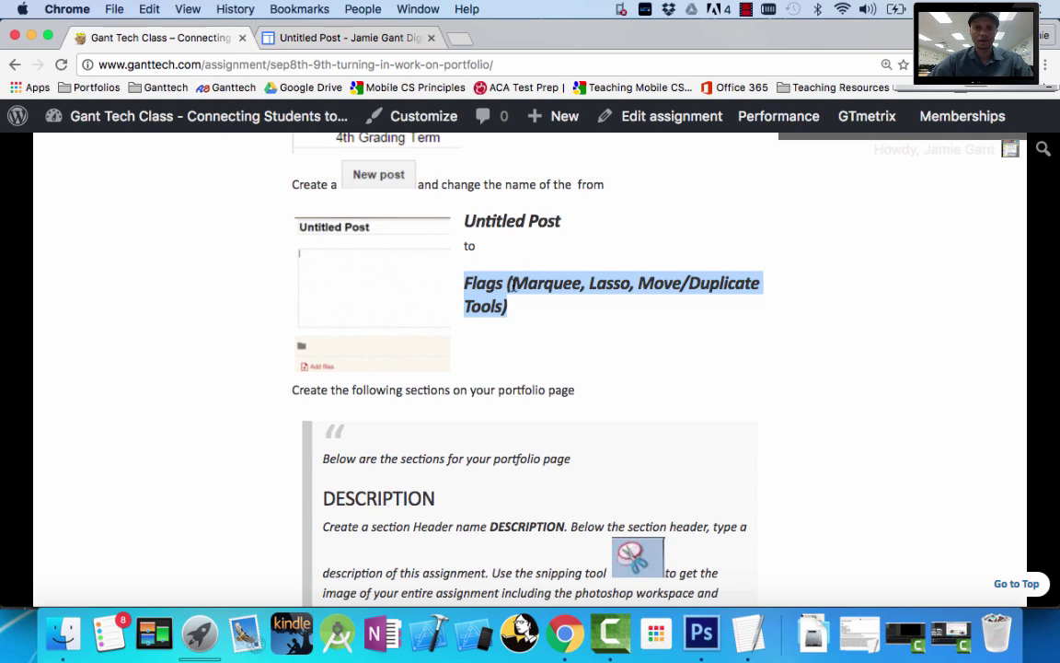
left_click(368, 41)
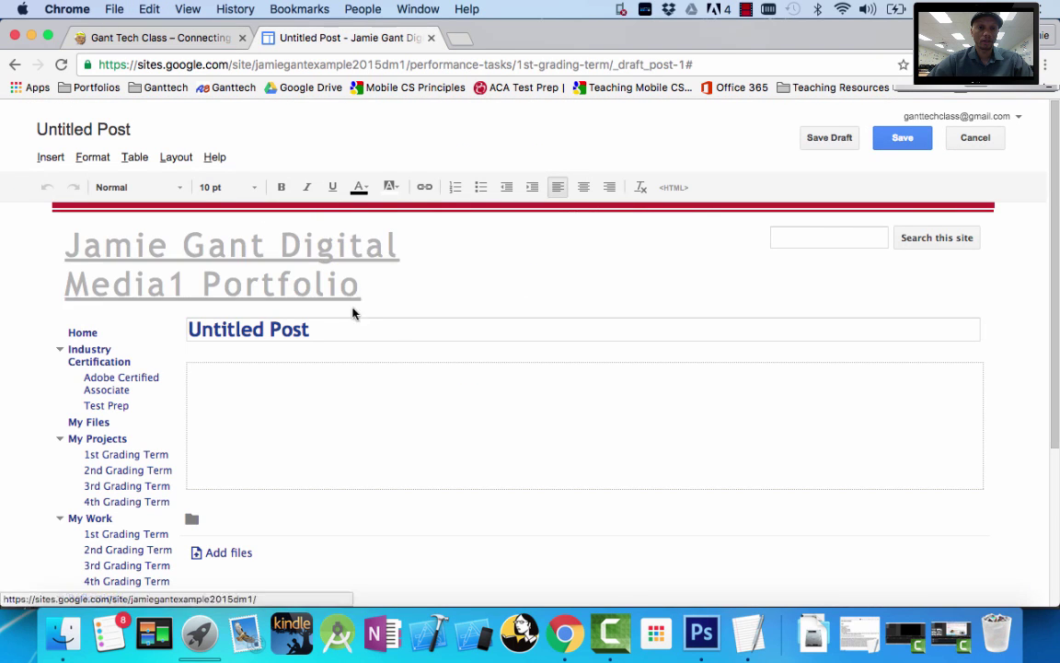
left_click_drag(333, 328, 134, 317)
key("super+v")
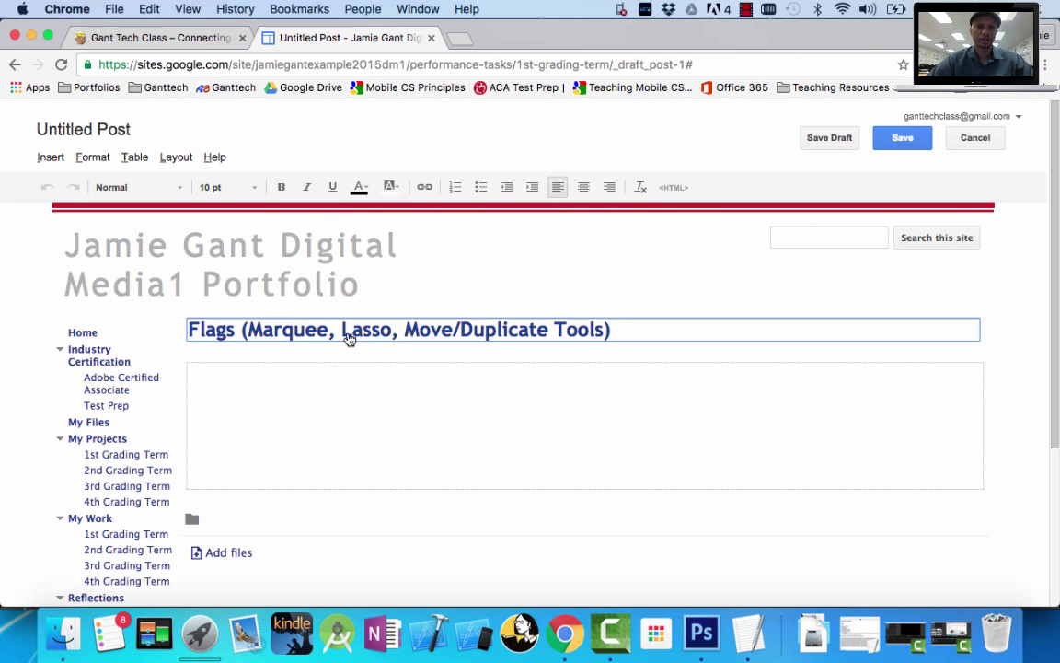
Step: Scroll the assignment instructions to the DESCRIPTION, TOOLS and REFLECTION QUESTIONS sections
left_click(184, 41)
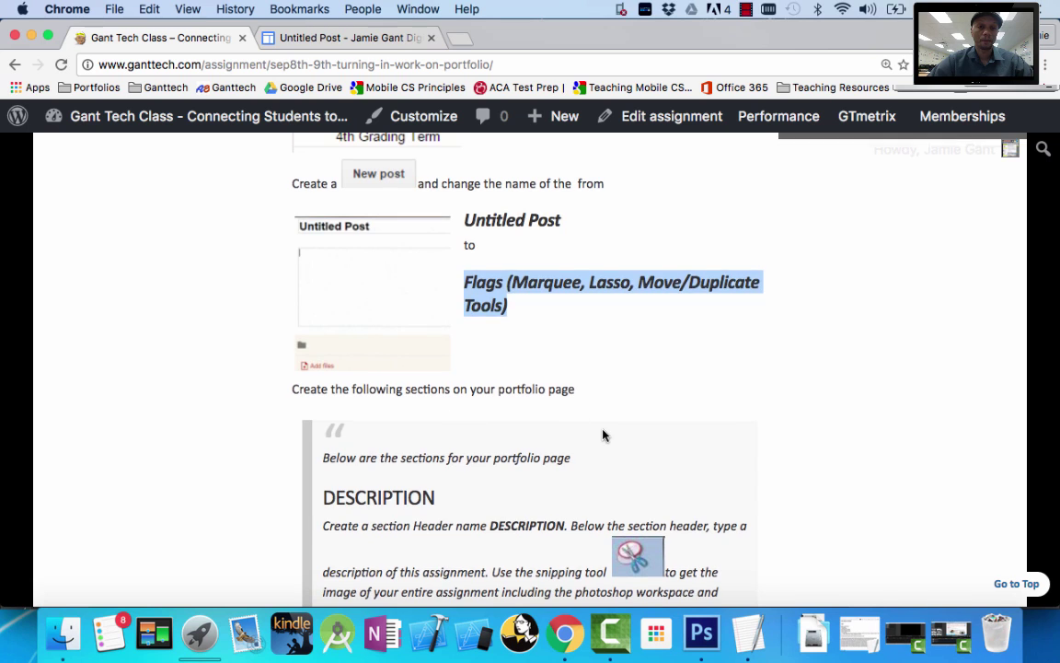
scroll(601, 436, "down", 1)
scroll(460, 368, "down", 2)
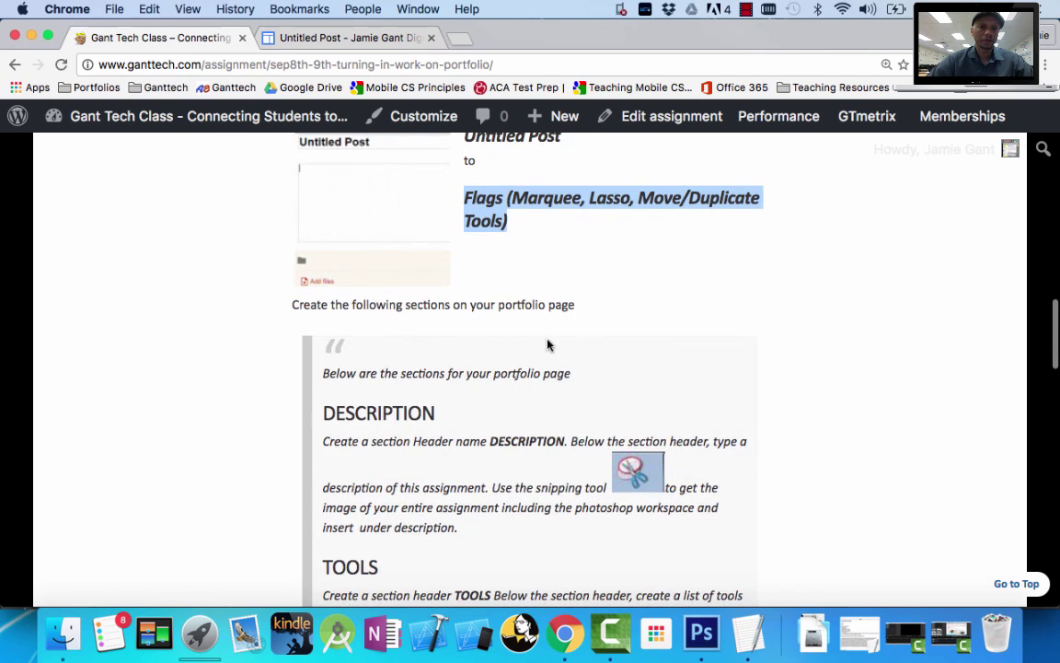
scroll(622, 341, "down", 5)
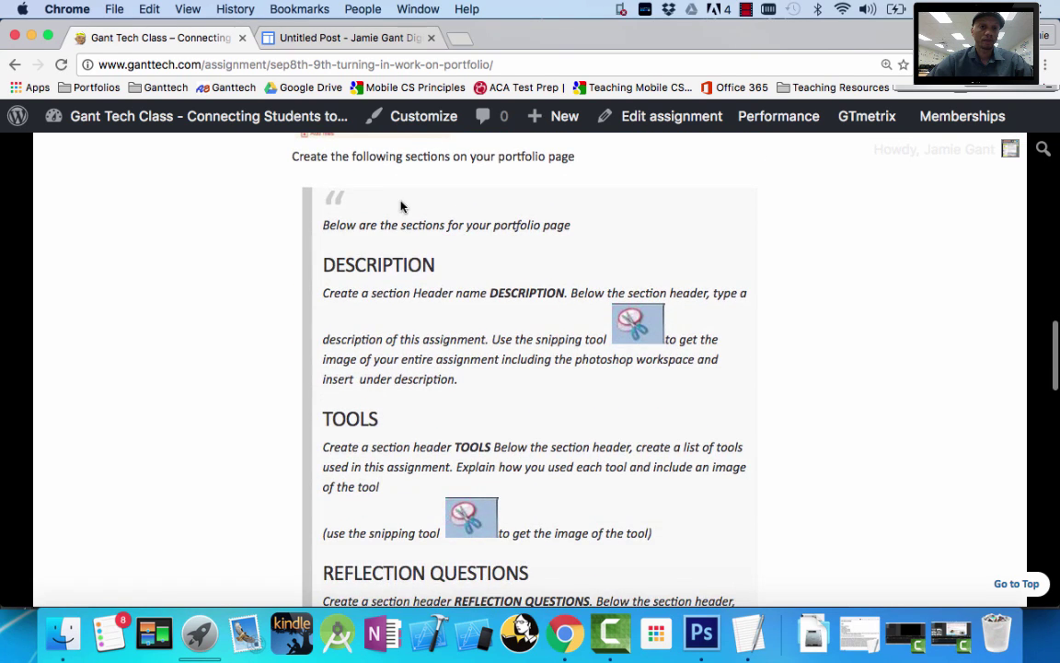
scroll(562, 310, "down", 2)
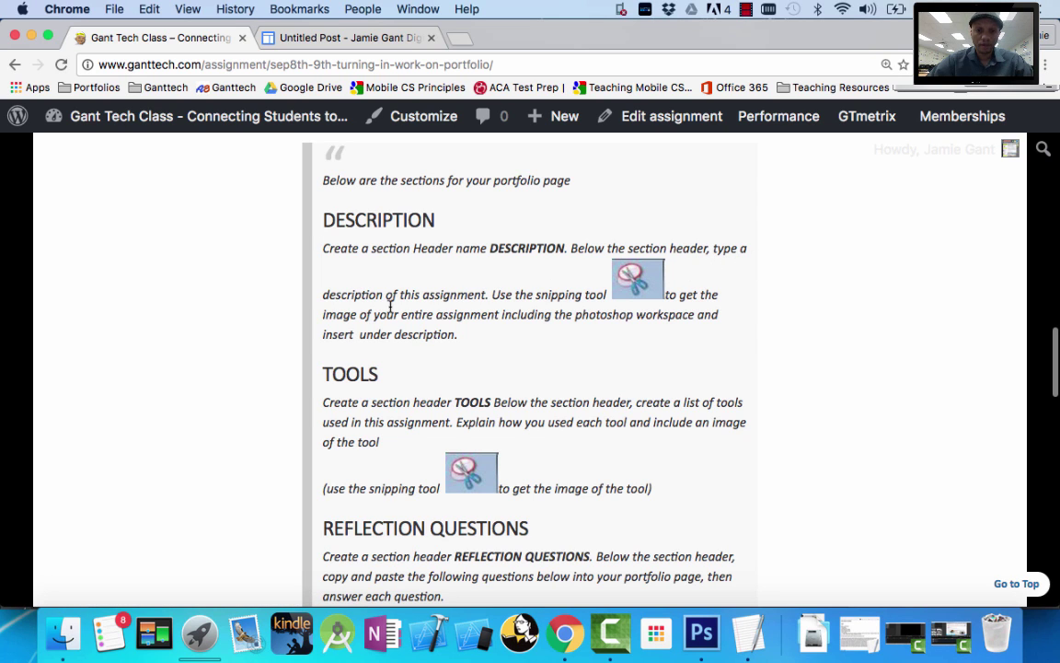
Step: Type 'DESCRIPTION' in the post body with 'Type your description h' on the next line
left_click(366, 46)
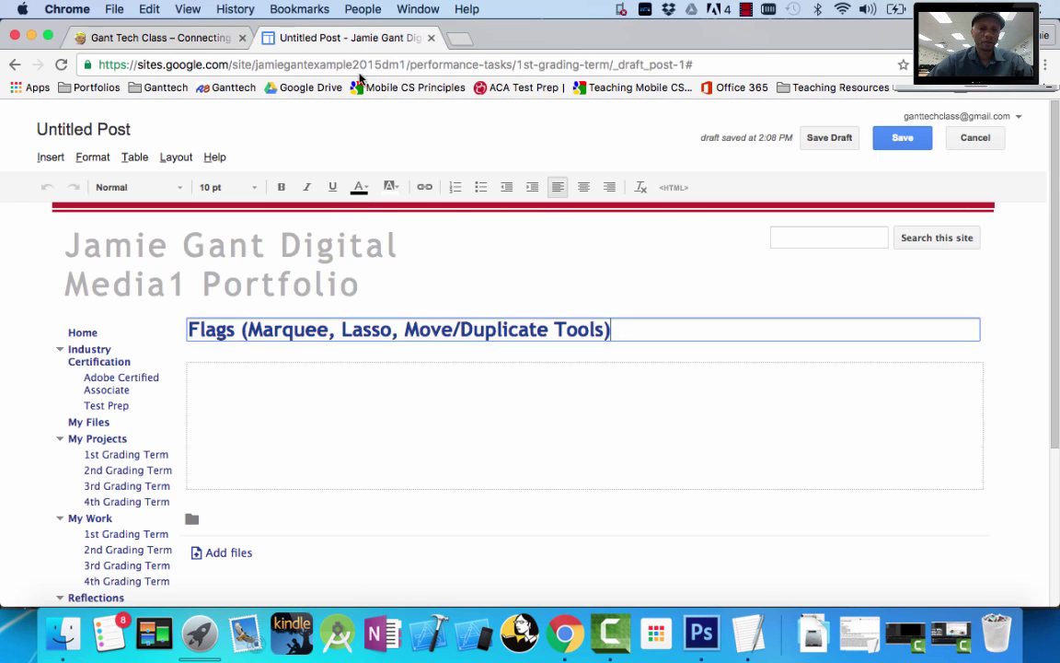
left_click(402, 378)
type("DESCRIPTION")
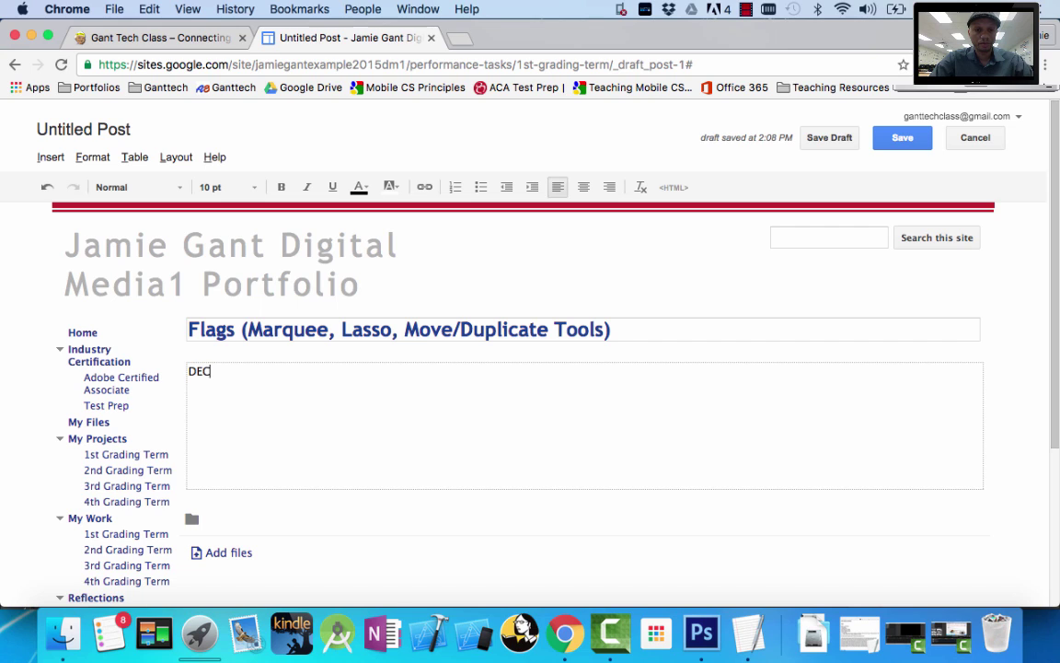
key("Return")
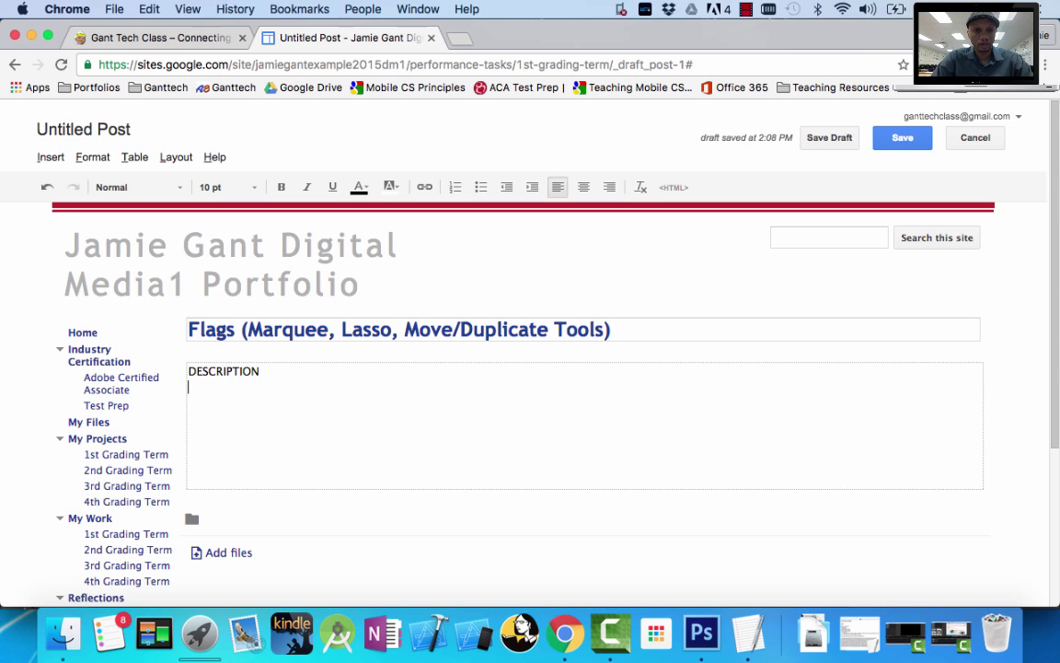
type("Type your description here")
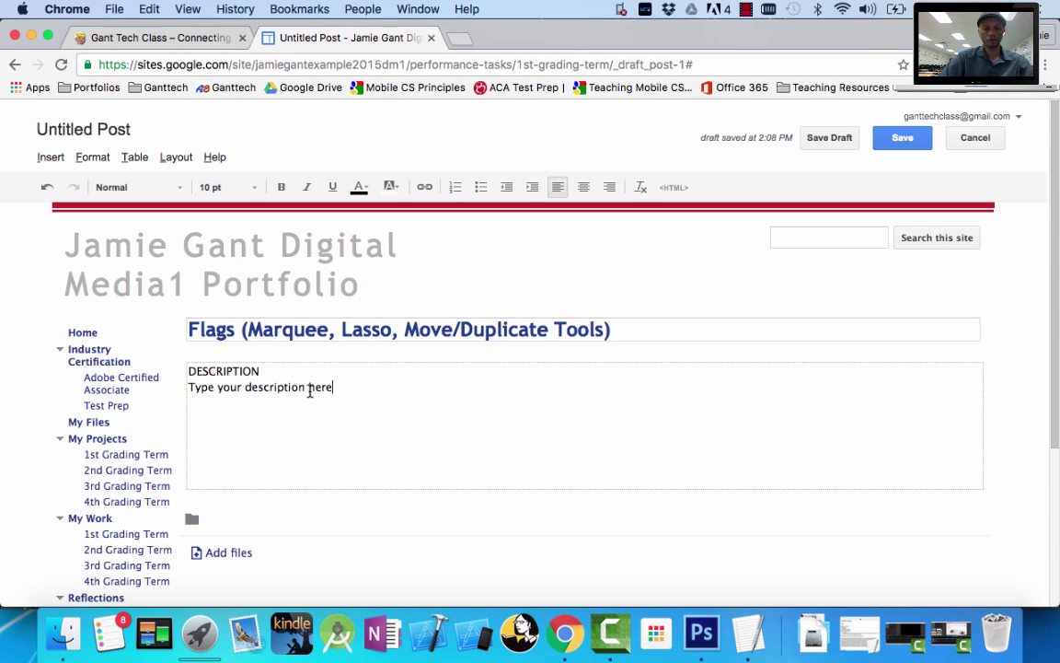
Step: Make the DESCRIPTION header 16 pt bold and select the placeholder line
left_click_drag(272, 371, 142, 372)
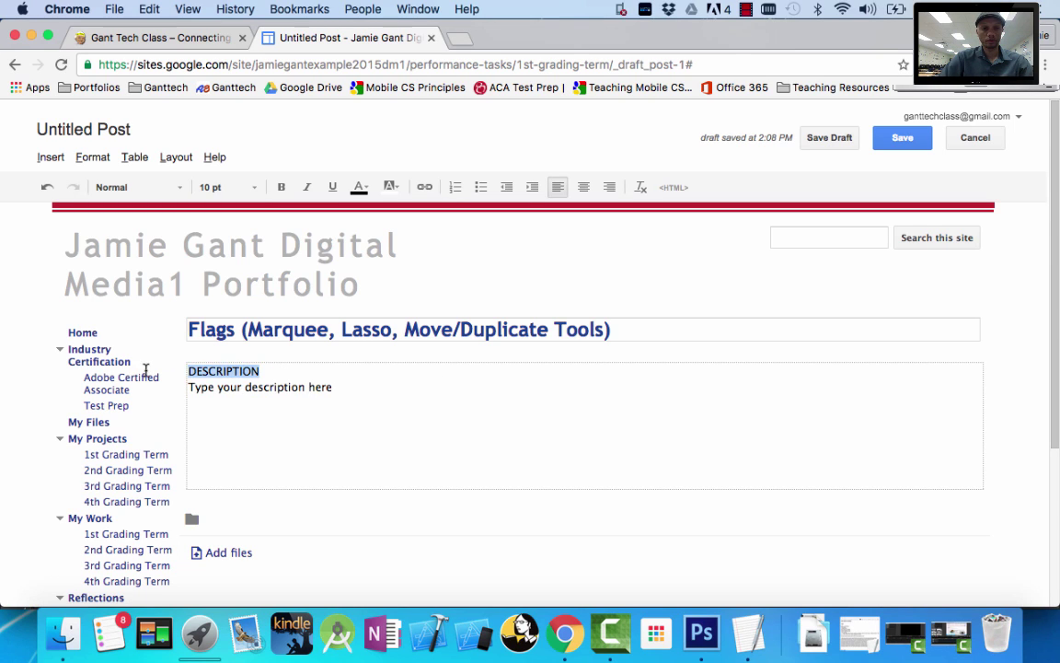
left_click(260, 187)
left_click(239, 274)
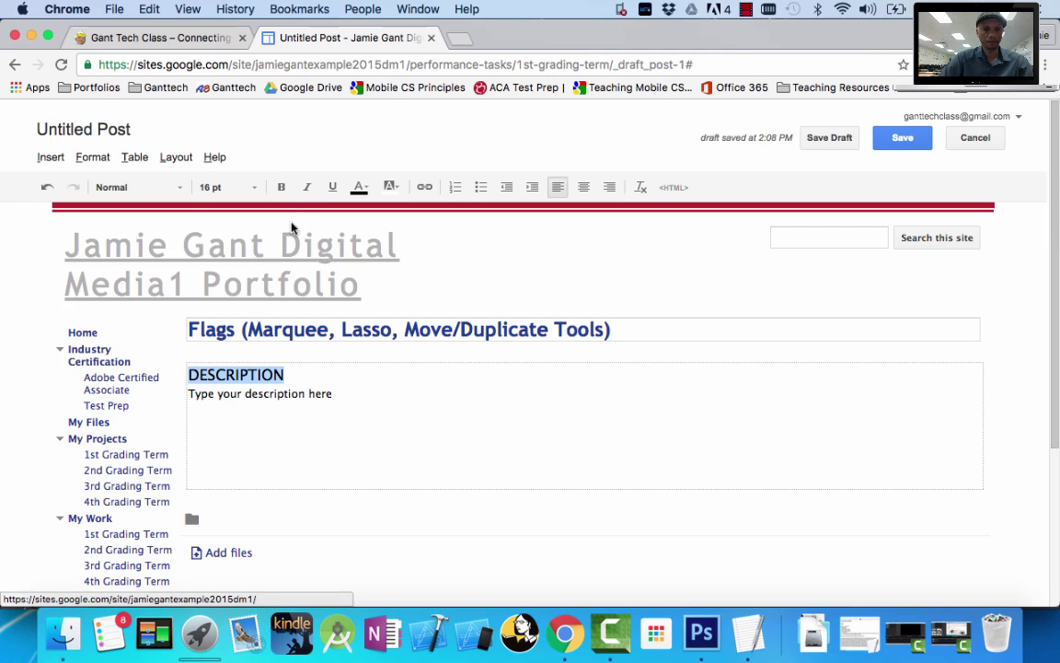
left_click(281, 187)
left_click(329, 382)
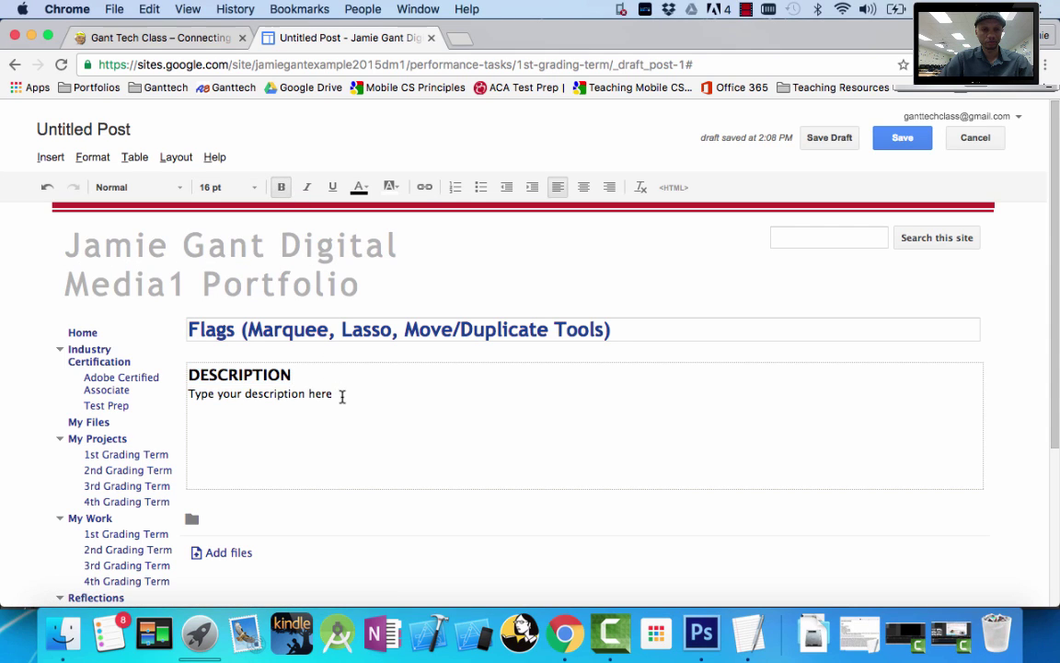
left_click_drag(341, 396, 189, 393)
left_click(313, 400)
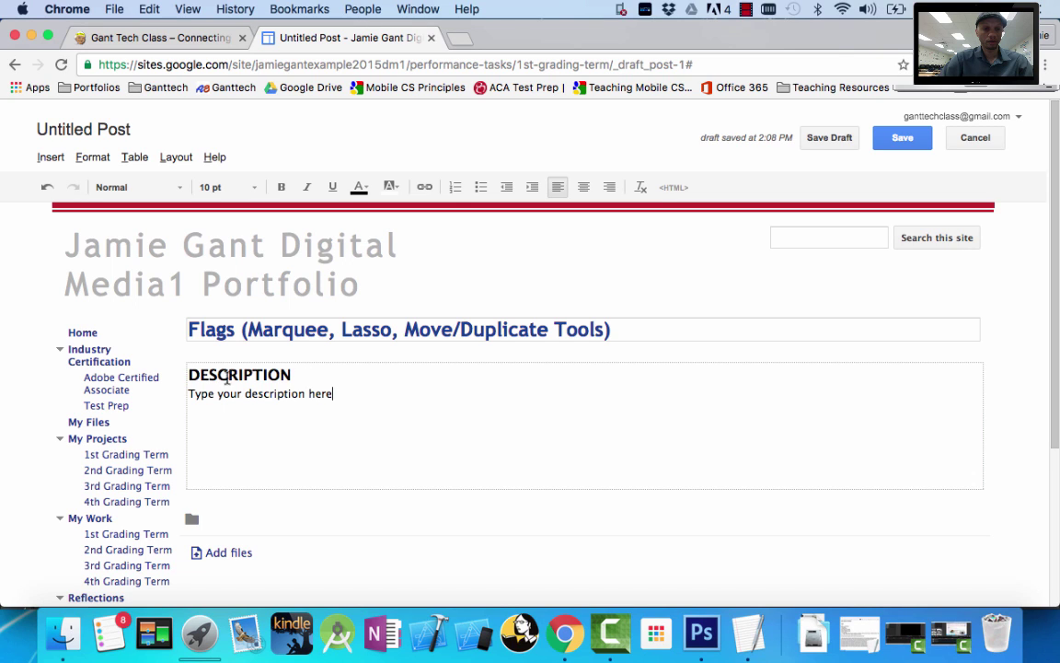
left_click_drag(329, 395, 182, 394)
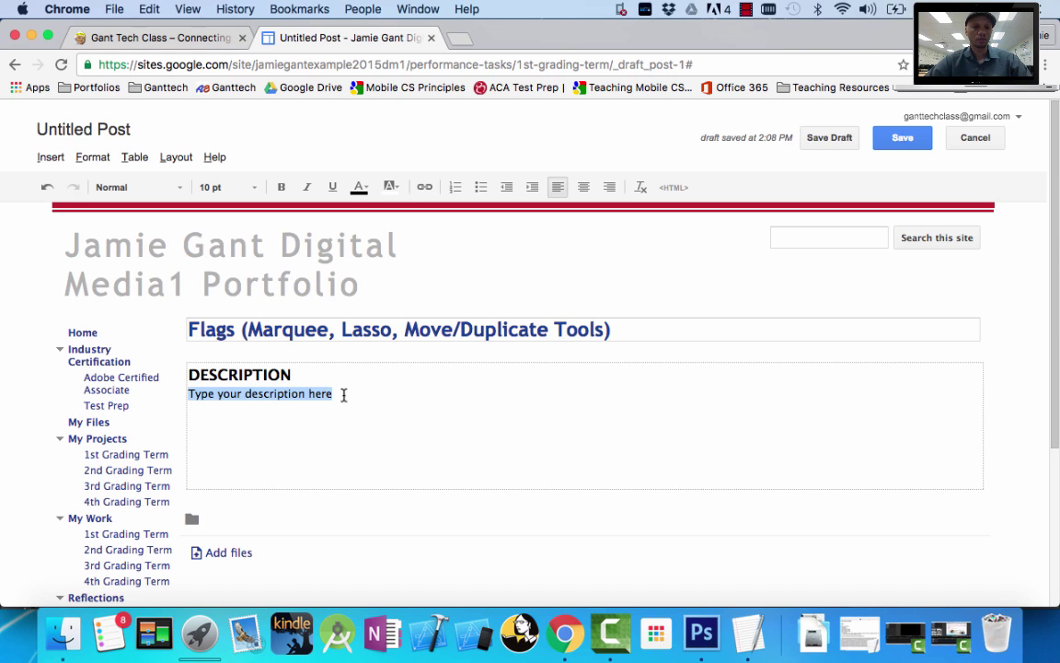
left_click(348, 395)
left_click_drag(314, 394, 123, 398)
Step: Rewrite the line as 'Type in your own words a description abotu this assignment'
left_click(223, 402)
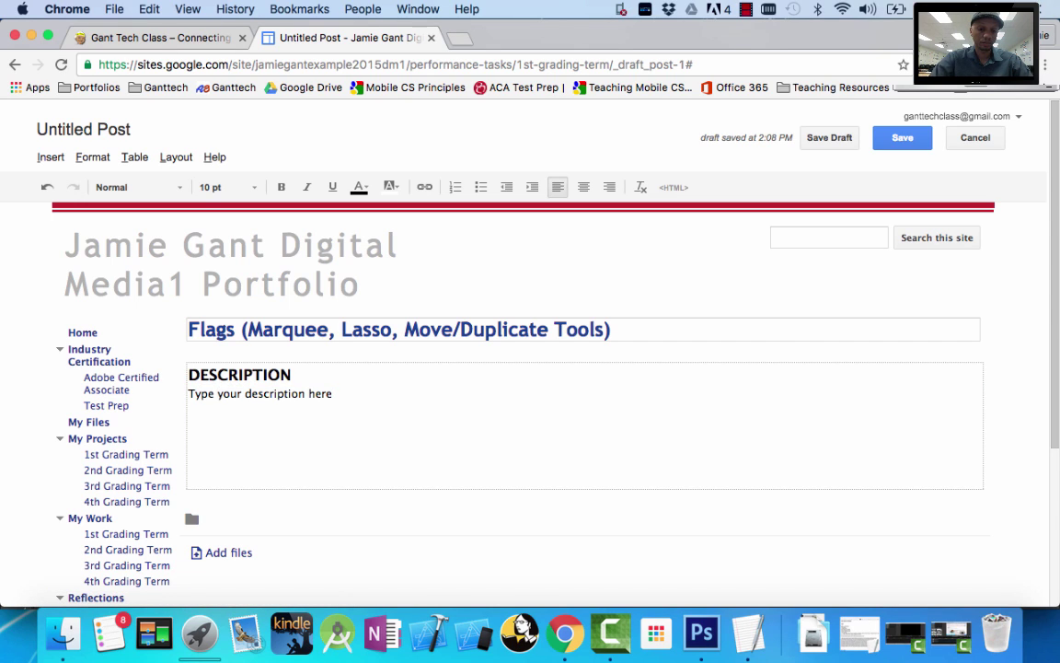
type("in")
key("BackSpace")
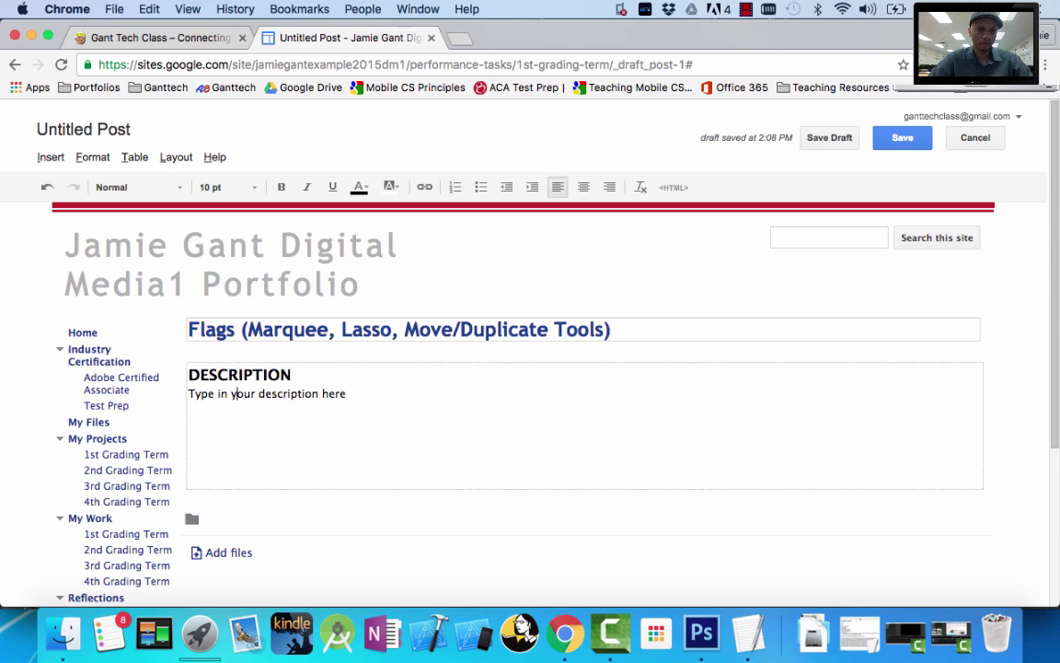
type("own words ")
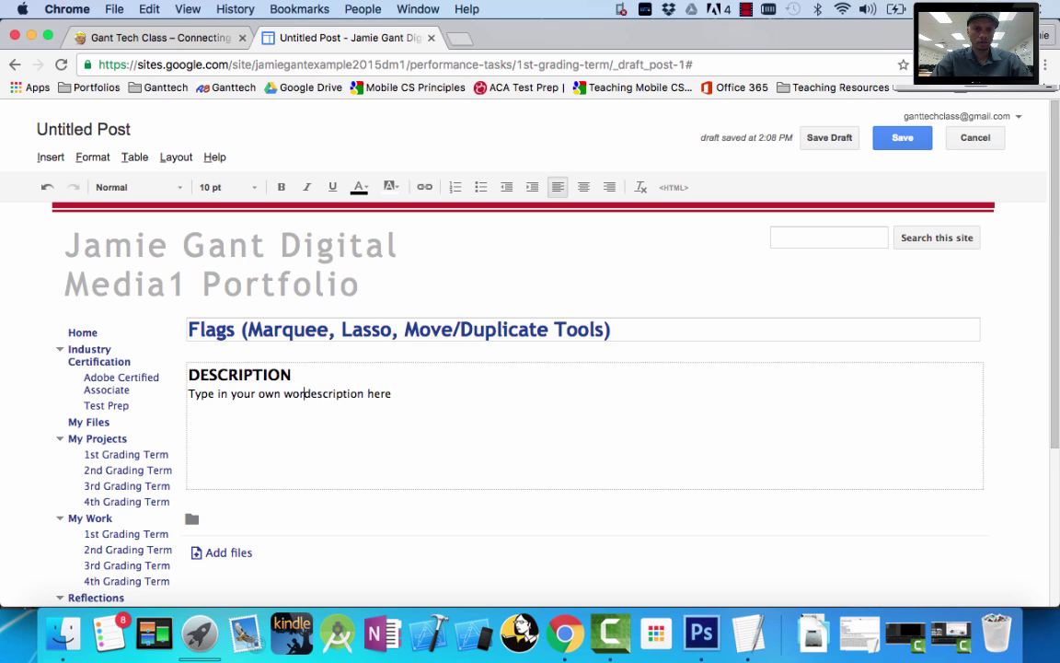
type("a desript")
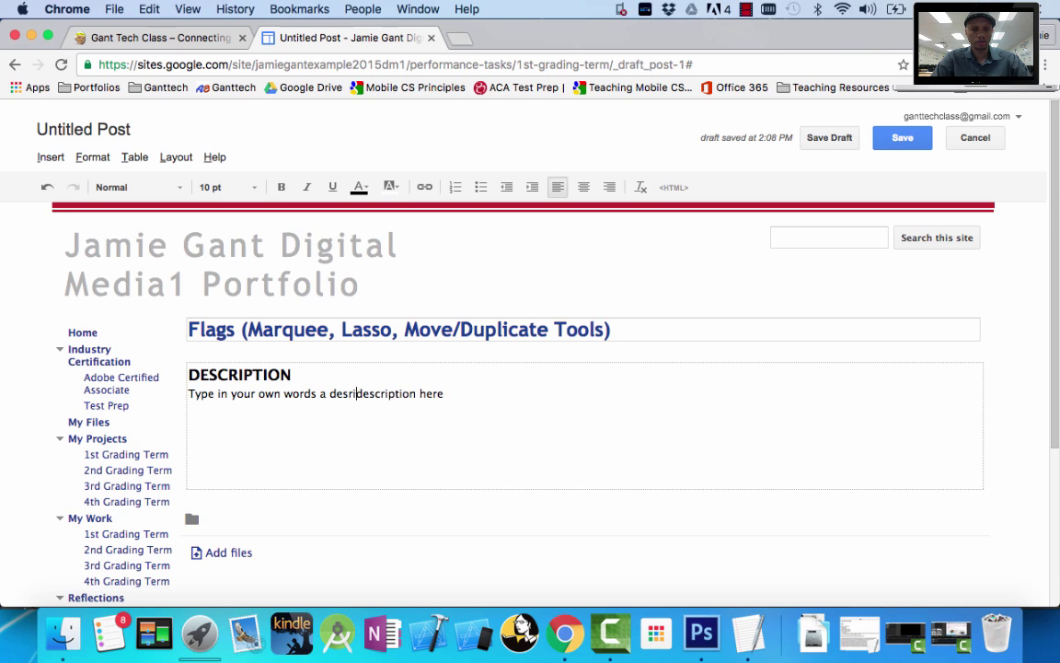
key("BackSpace")
key("BackSpace")
key("BackSpace")
key("BackSpace")
type("cription")
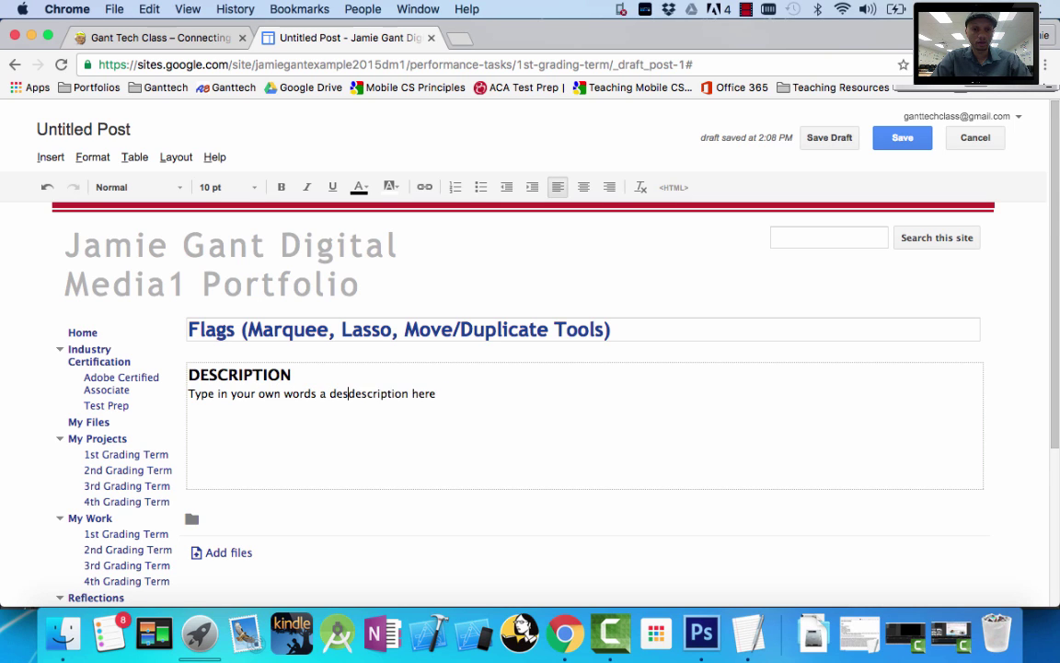
type(" abotu this a")
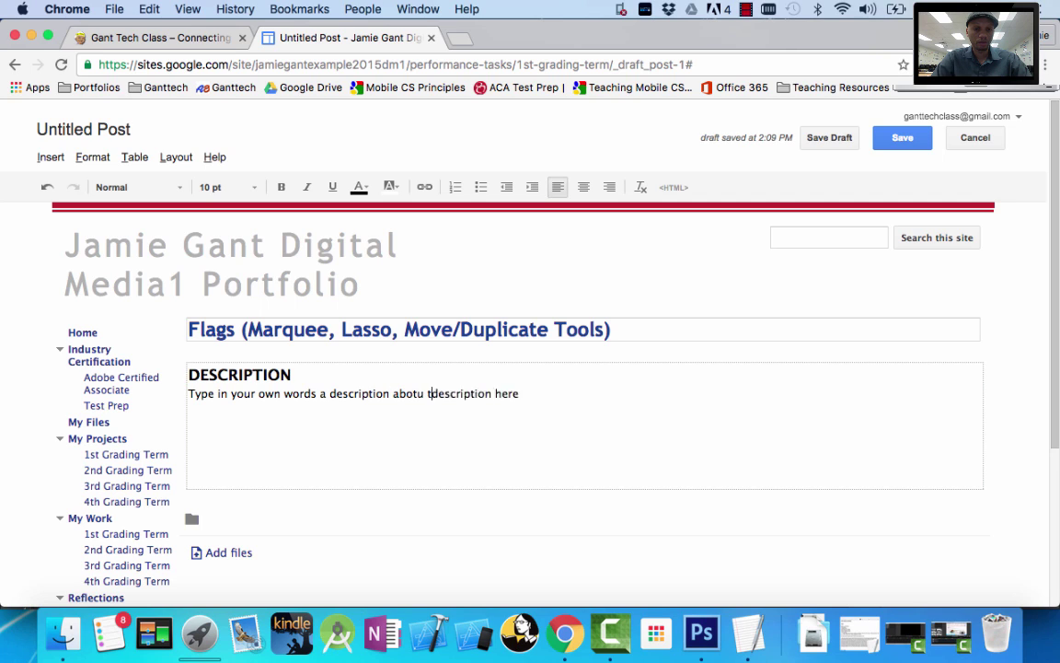
type("ssignment")
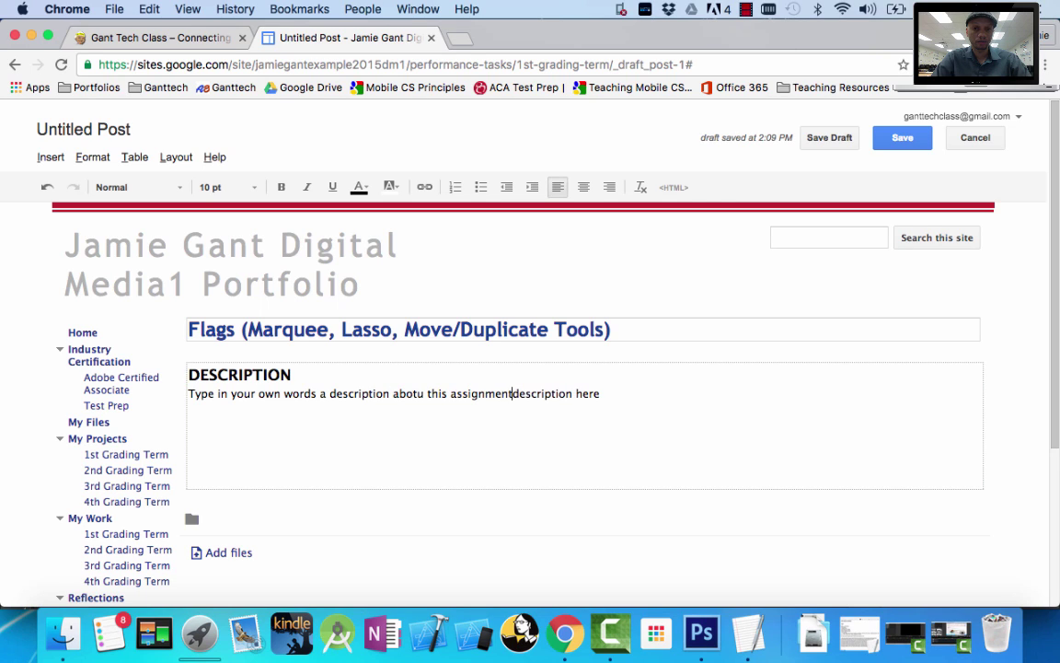
left_click(630, 396, "shift")
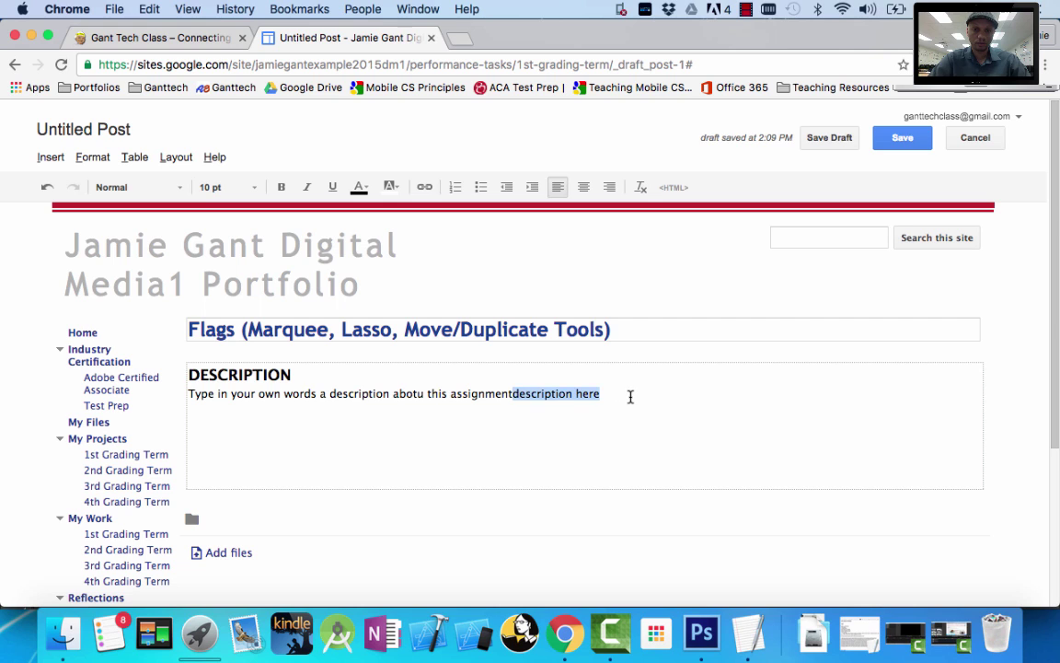
key("BackSpace")
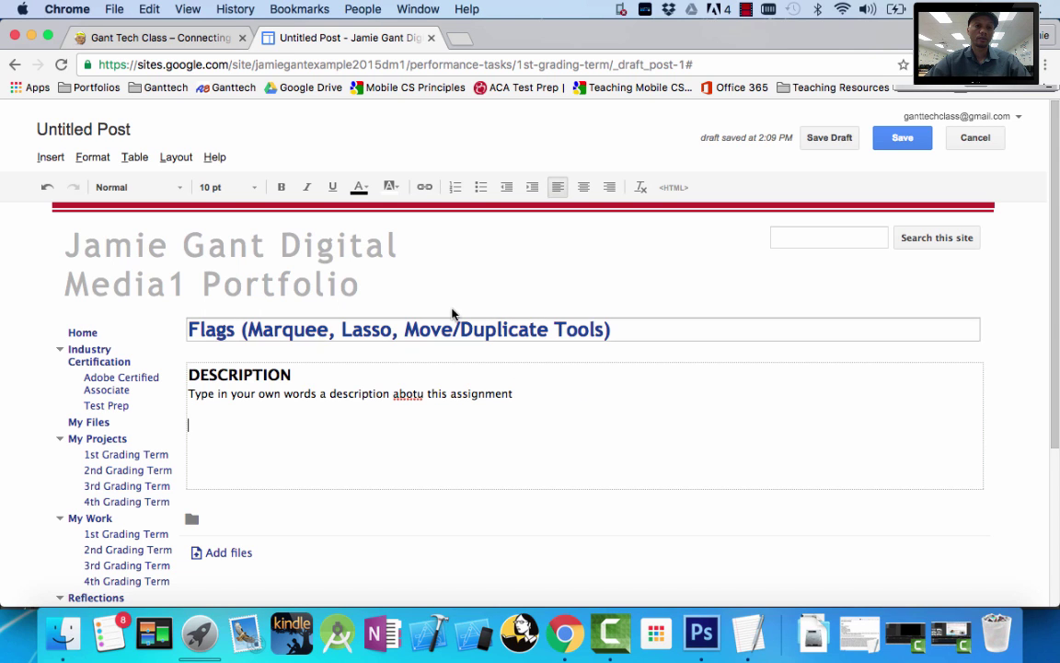
left_click(184, 38)
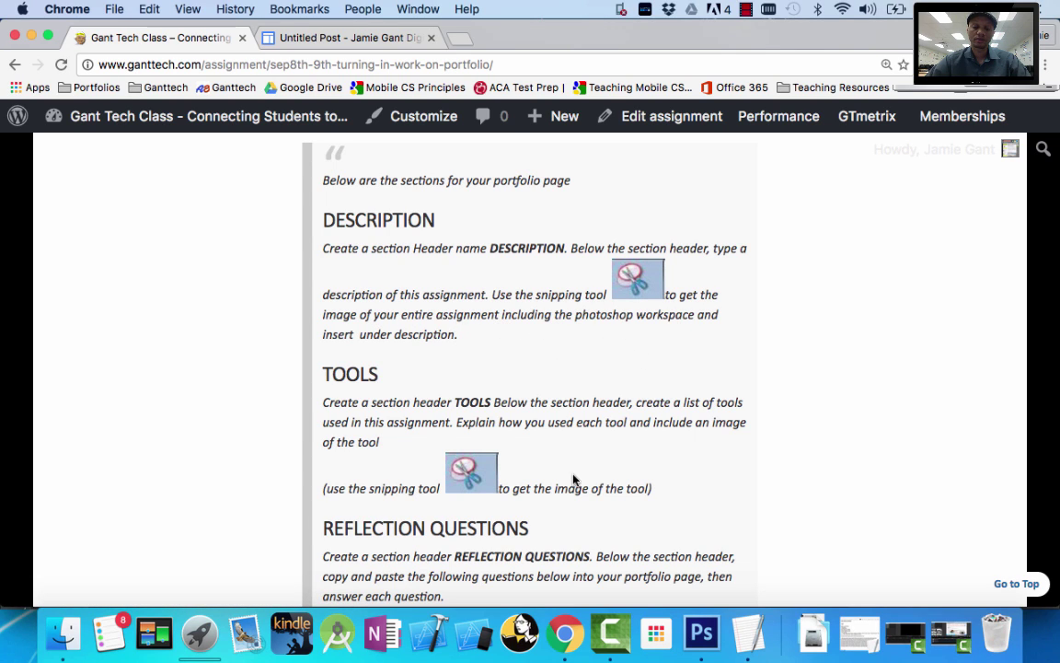
left_click(703, 635)
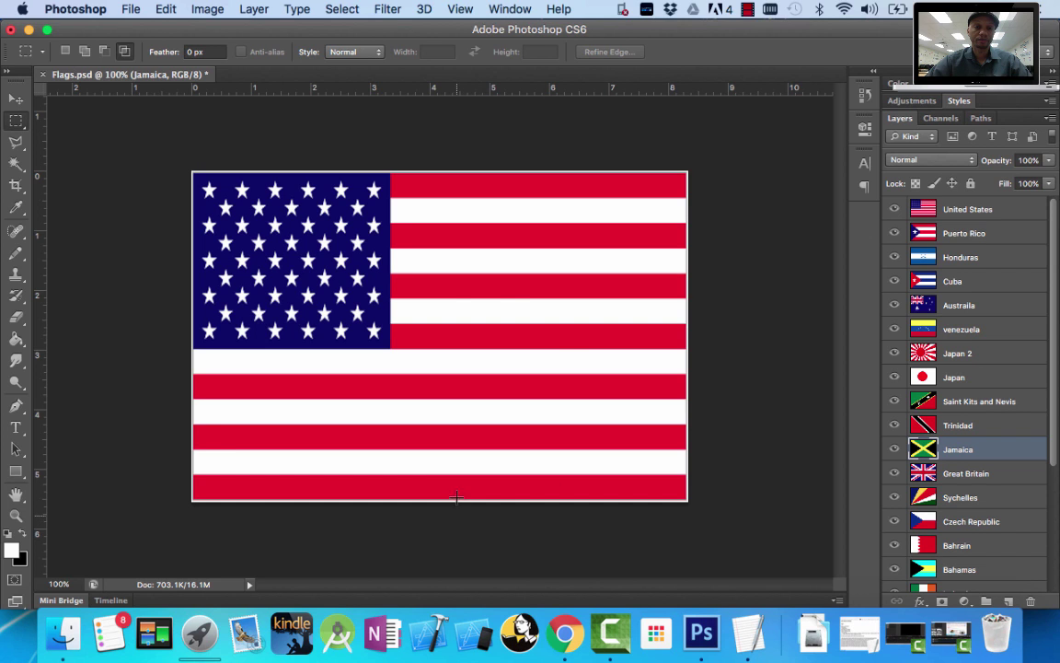
left_click(565, 633)
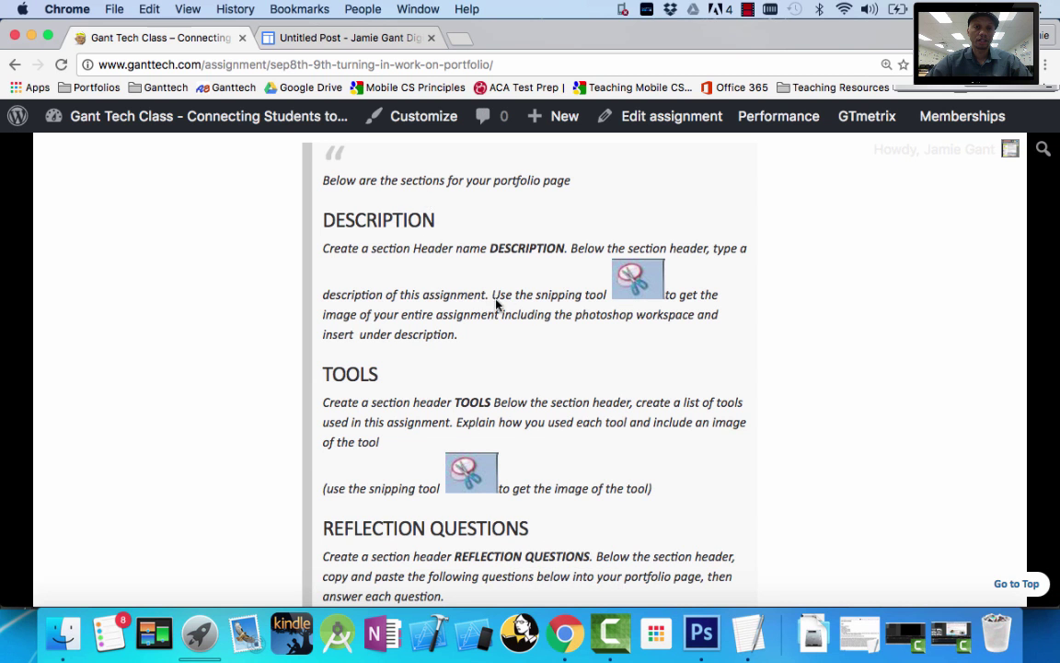
left_click(294, 38)
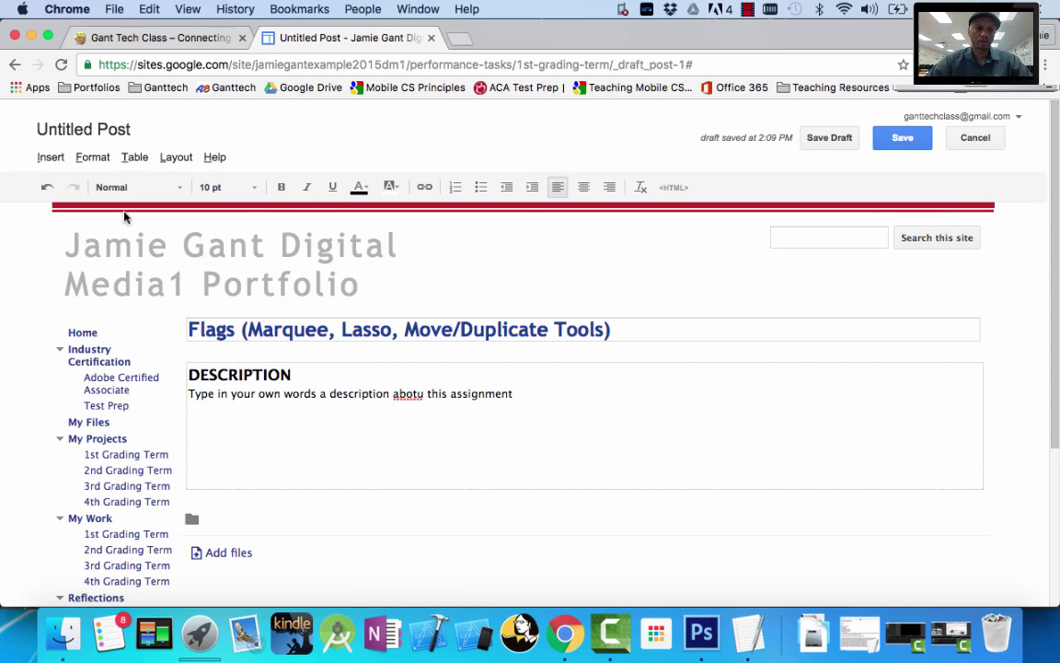
Step: Insert the uploaded Photoshop Screen Shot image into the post below the description
left_click(52, 156)
left_click(75, 212)
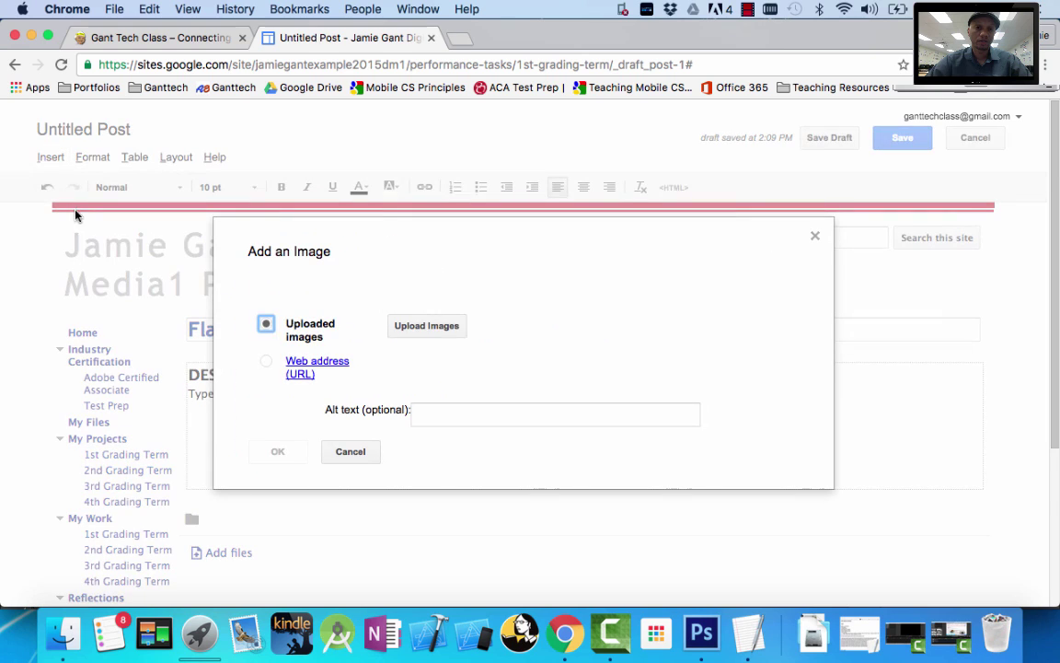
left_click(451, 333)
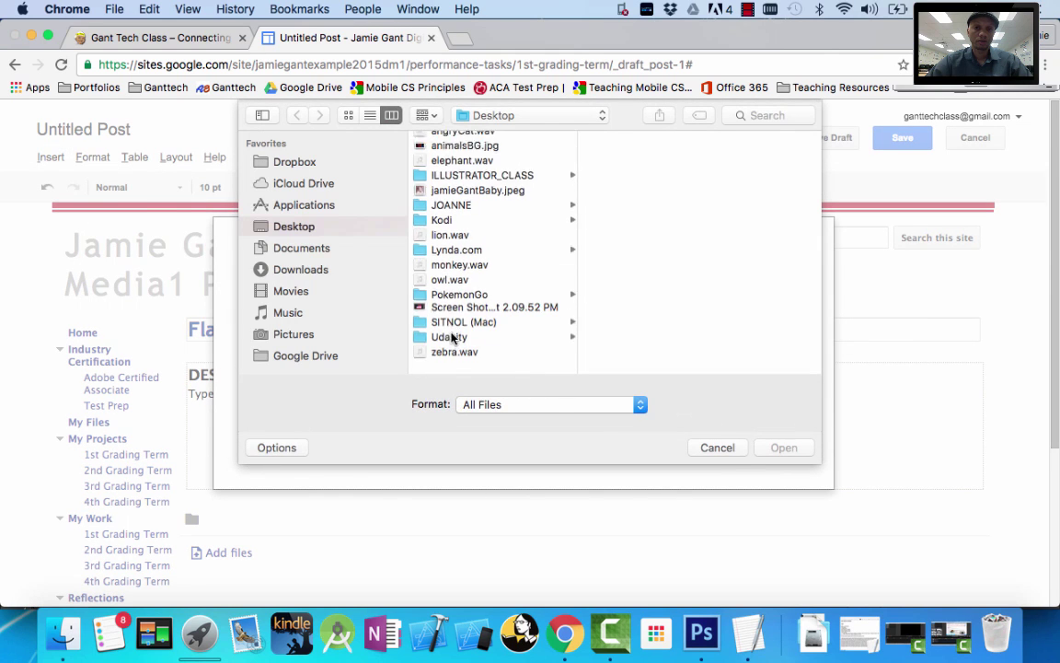
scroll(451, 338, "up", 1)
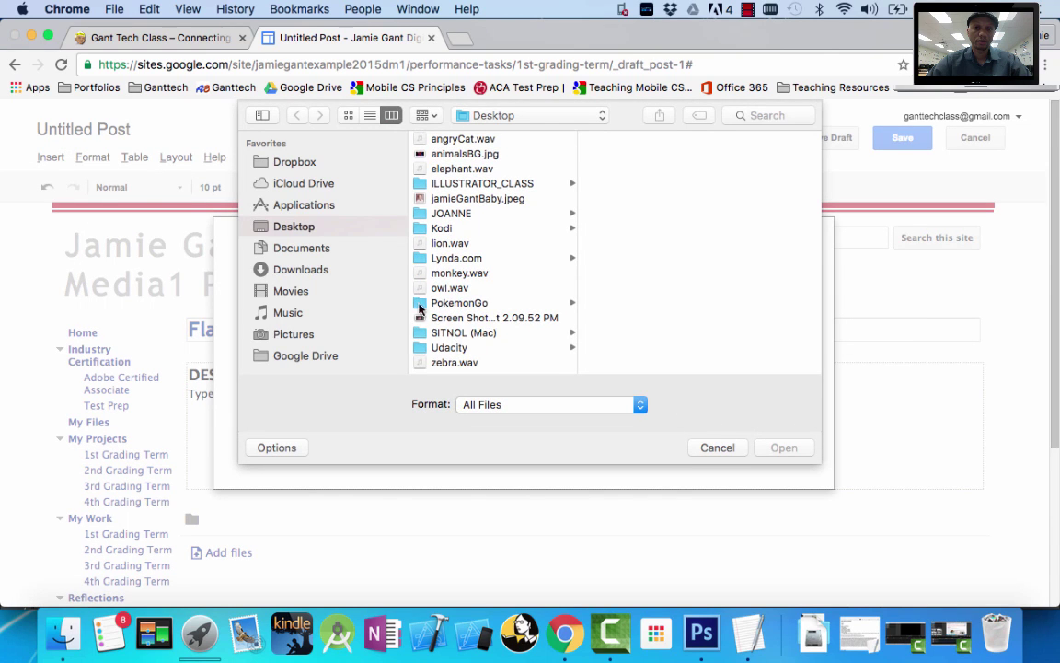
left_click(492, 318)
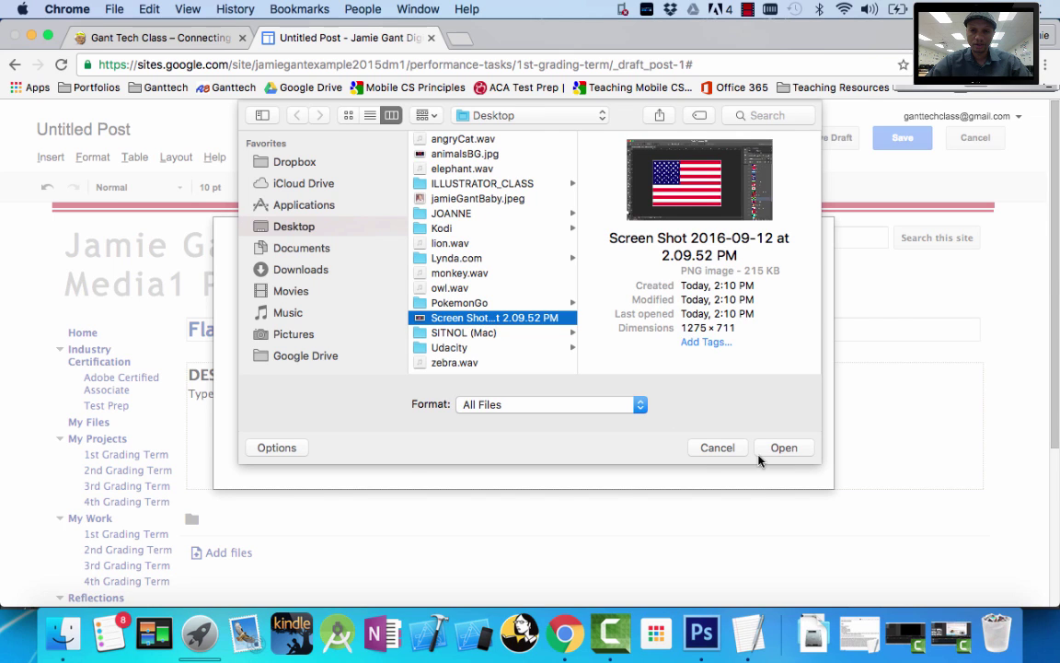
left_click(784, 448)
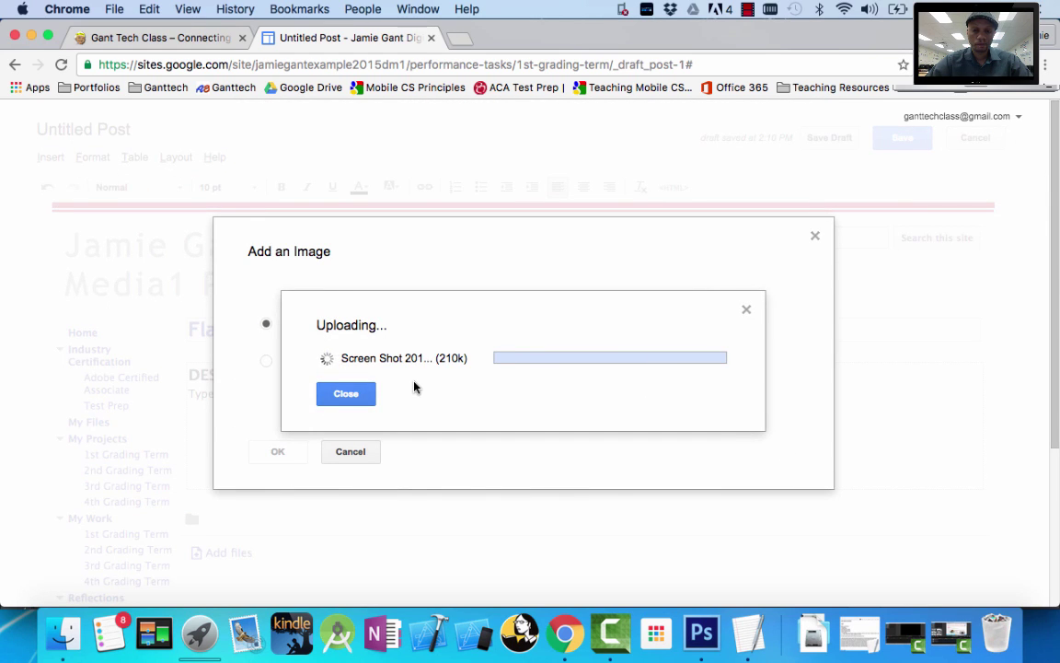
left_click(277, 497)
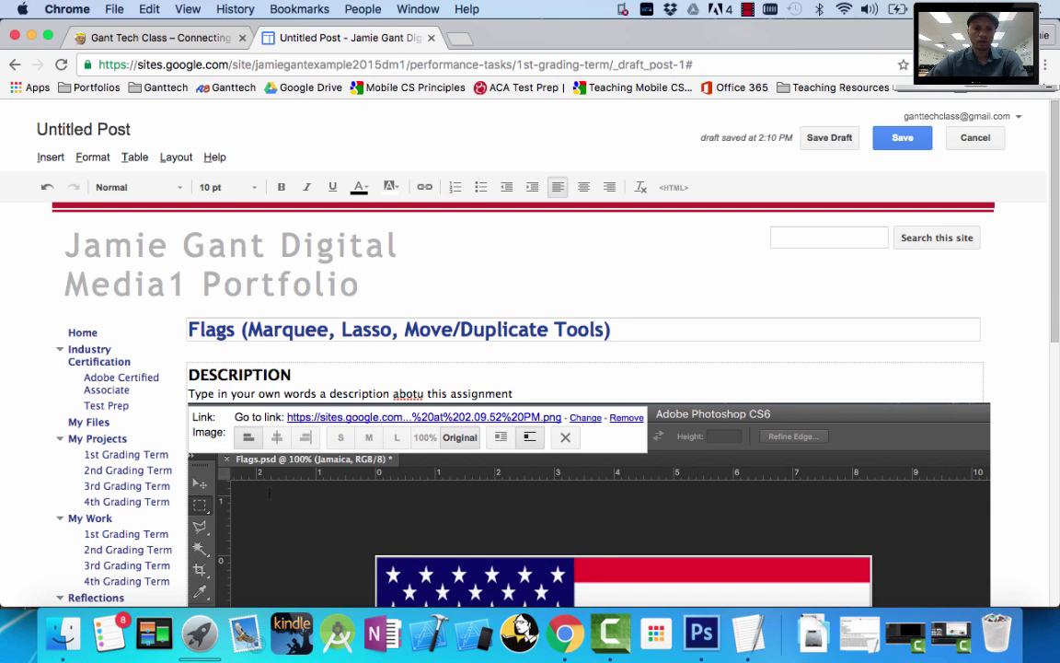
Step: Try the medium and small sizes, then set the screenshot back to large
left_click(395, 438)
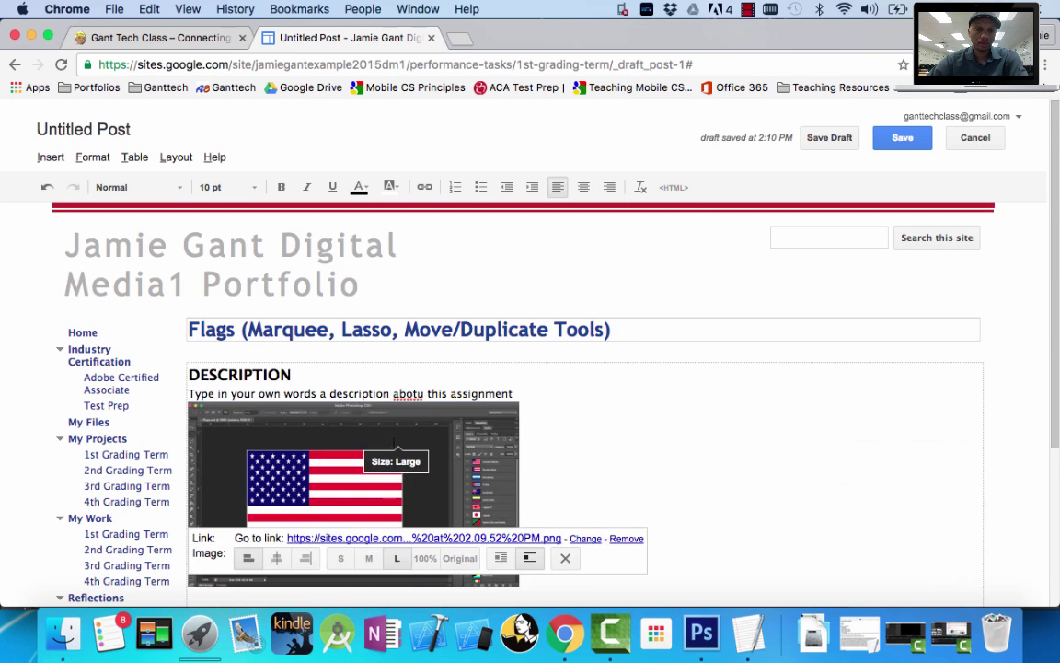
left_click(368, 557)
left_click(340, 584)
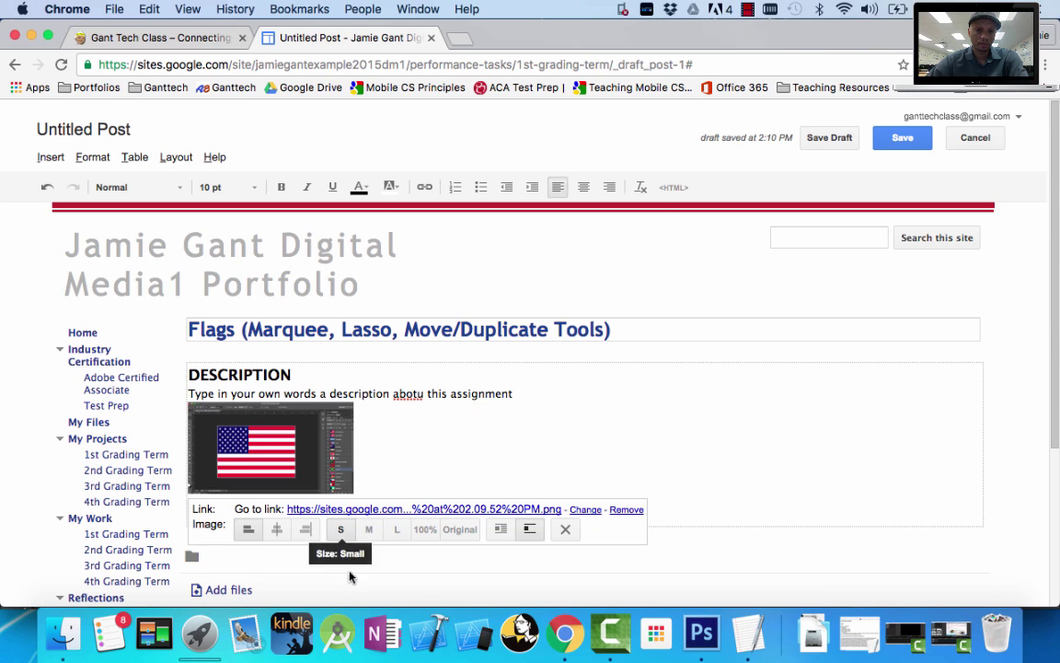
left_click(397, 525)
left_click(570, 497)
scroll(572, 496, "down", 5)
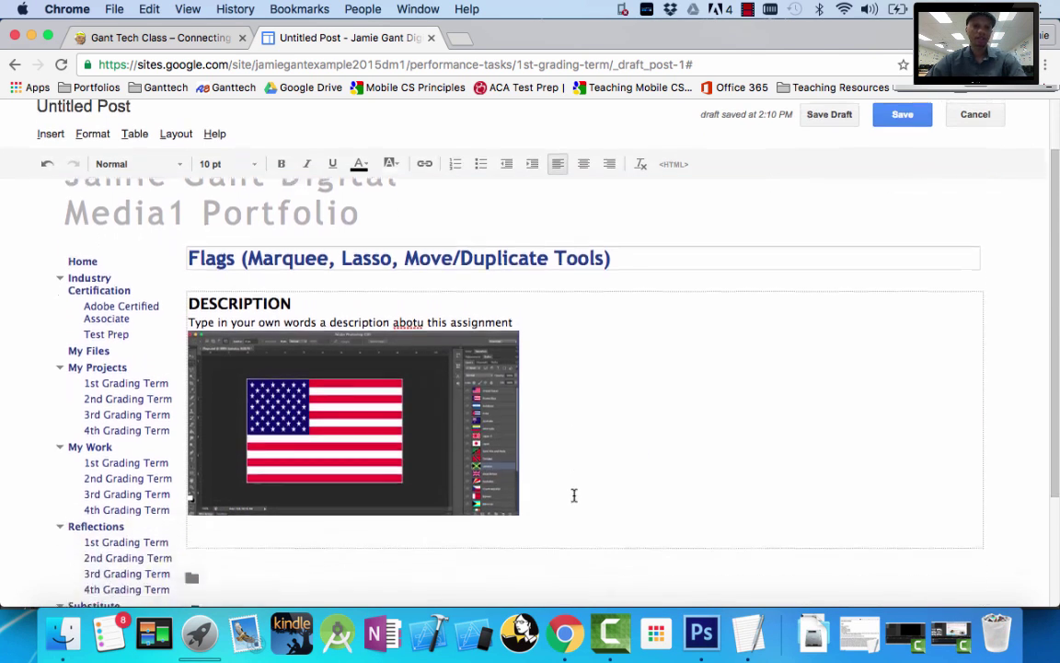
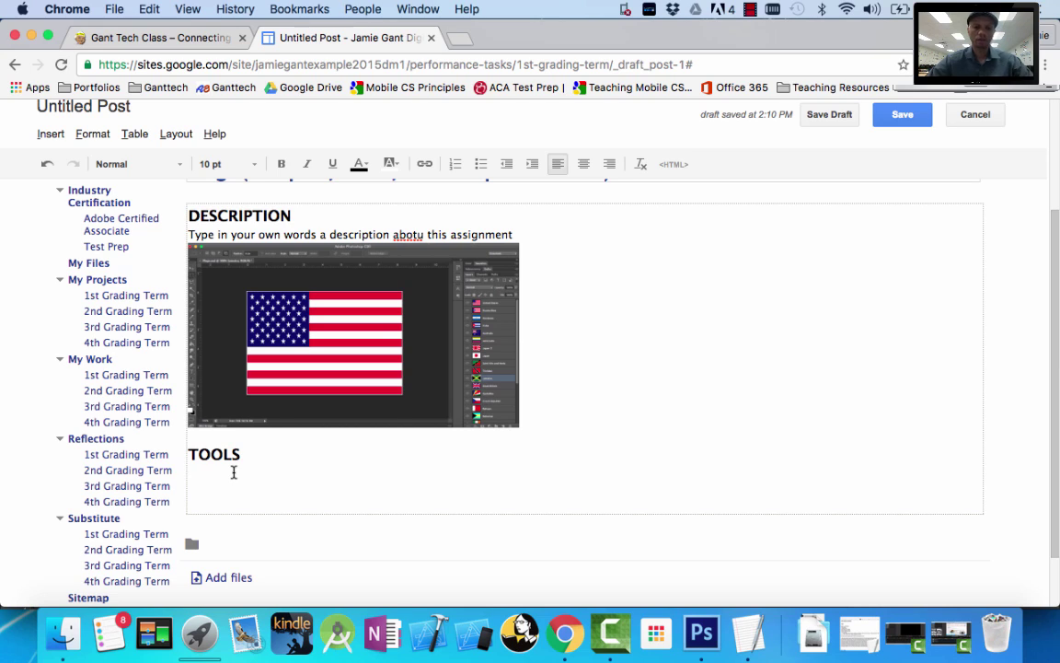
Step: Type 'Rectangular Marquee Tool' under TOOLS and format it as a bulleted list
type("Too")
key("BackSpace")
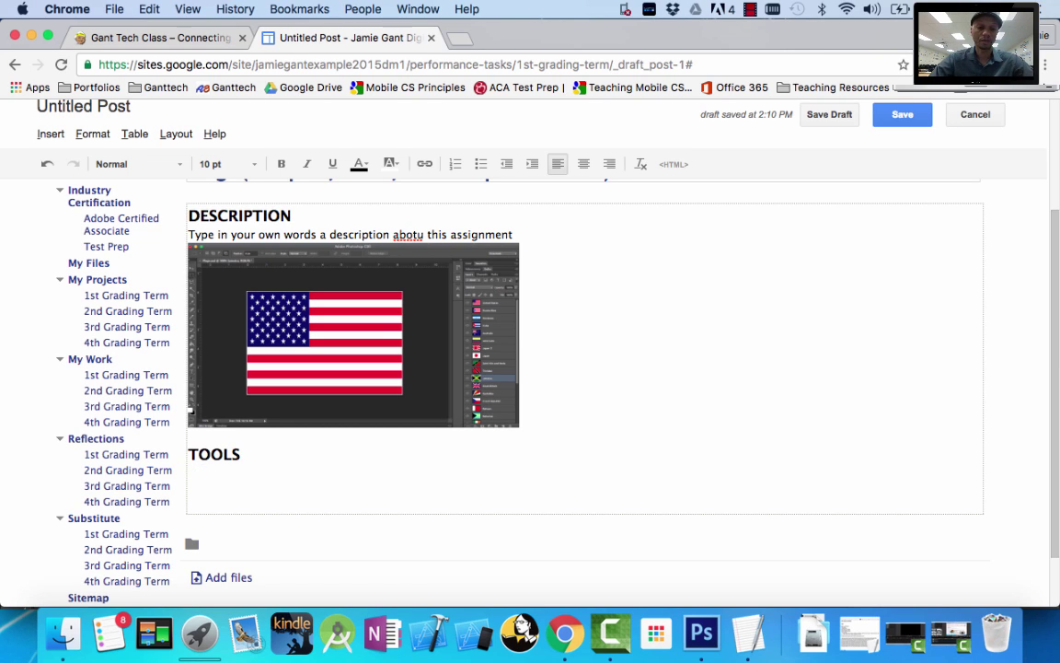
type("Mar")
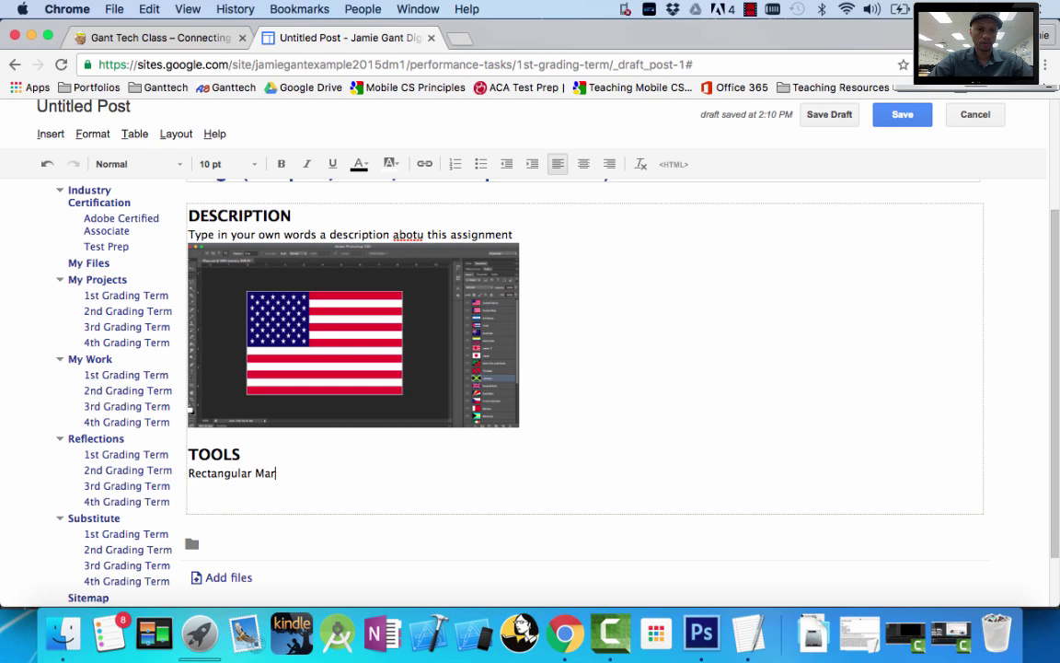
type("quee Tool")
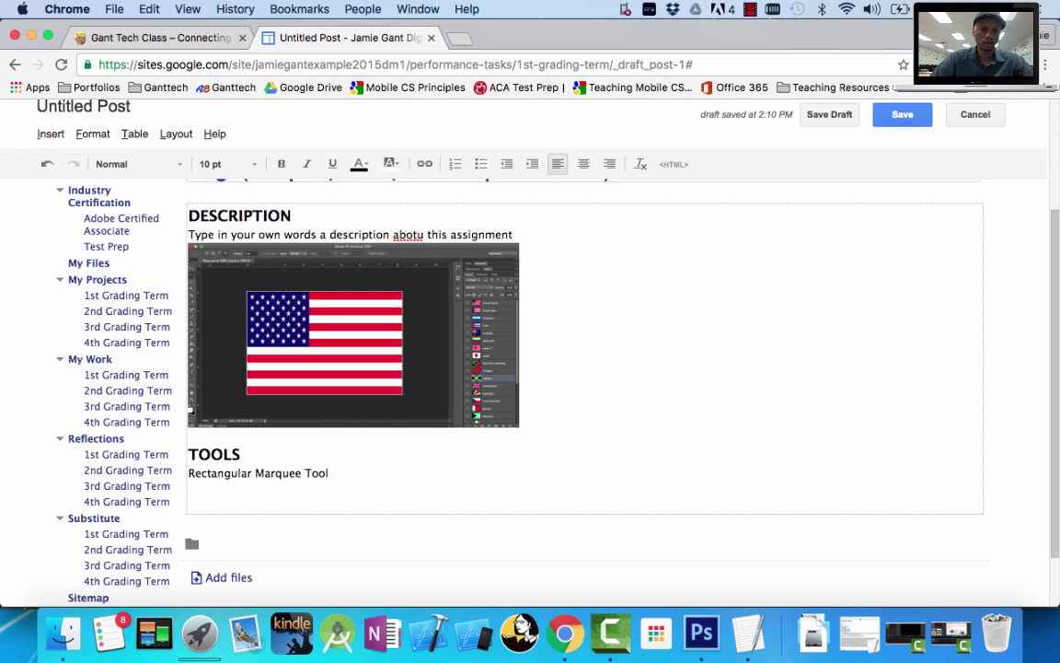
left_click(481, 165)
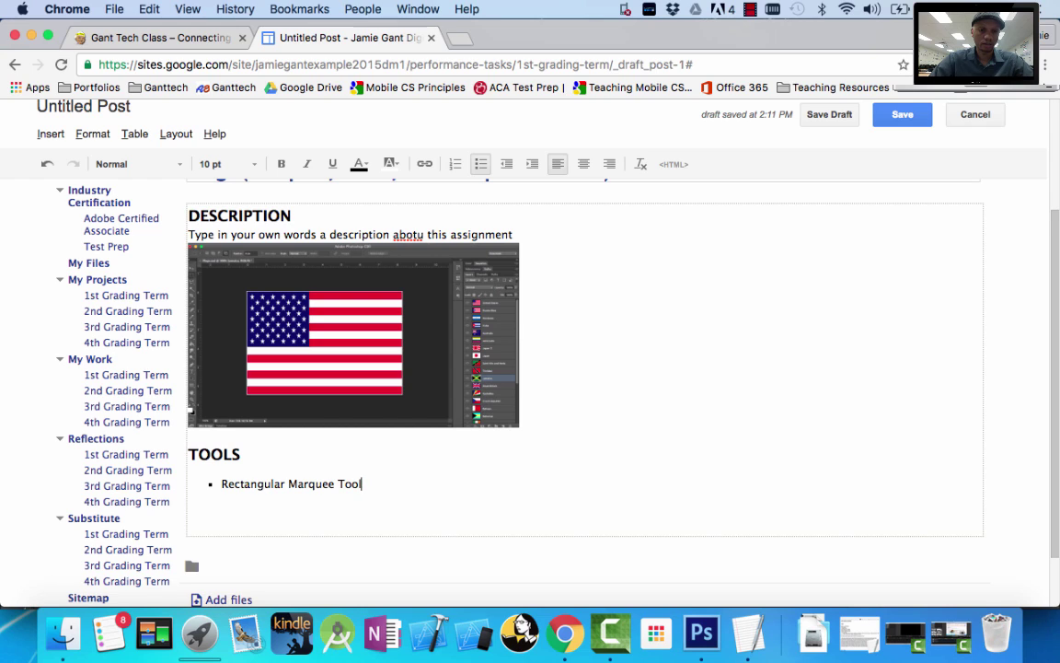
Step: Add bullets for Elliptical Marquee Tool, Polygon Lasso, Foreground Color, Background Color and Paint Bucket Tool
key("Return")
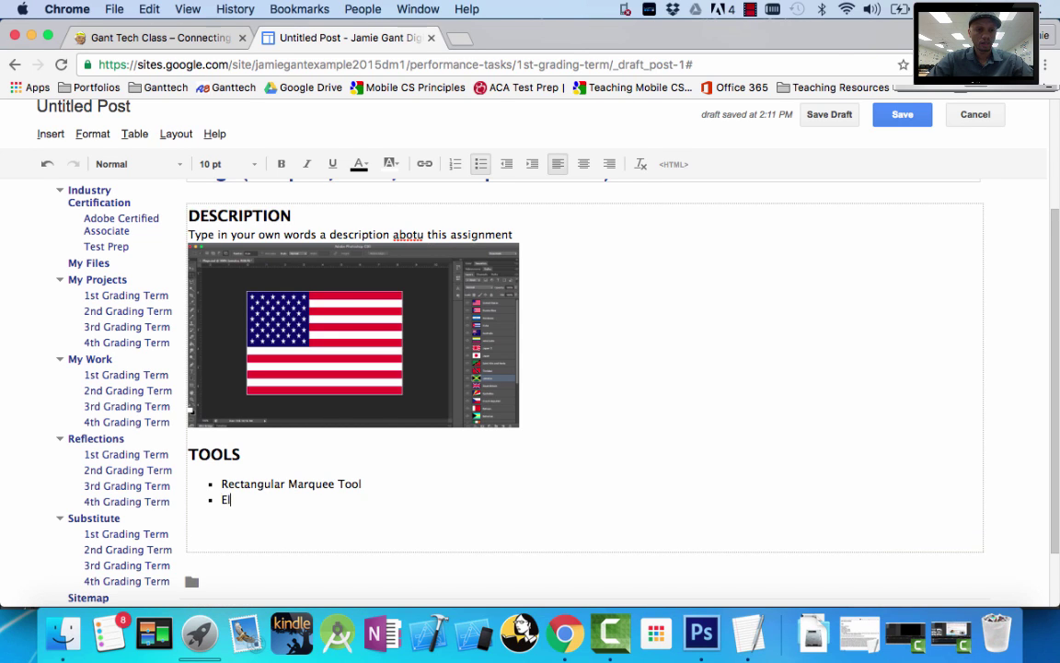
type("Elliptical Marquee Tool")
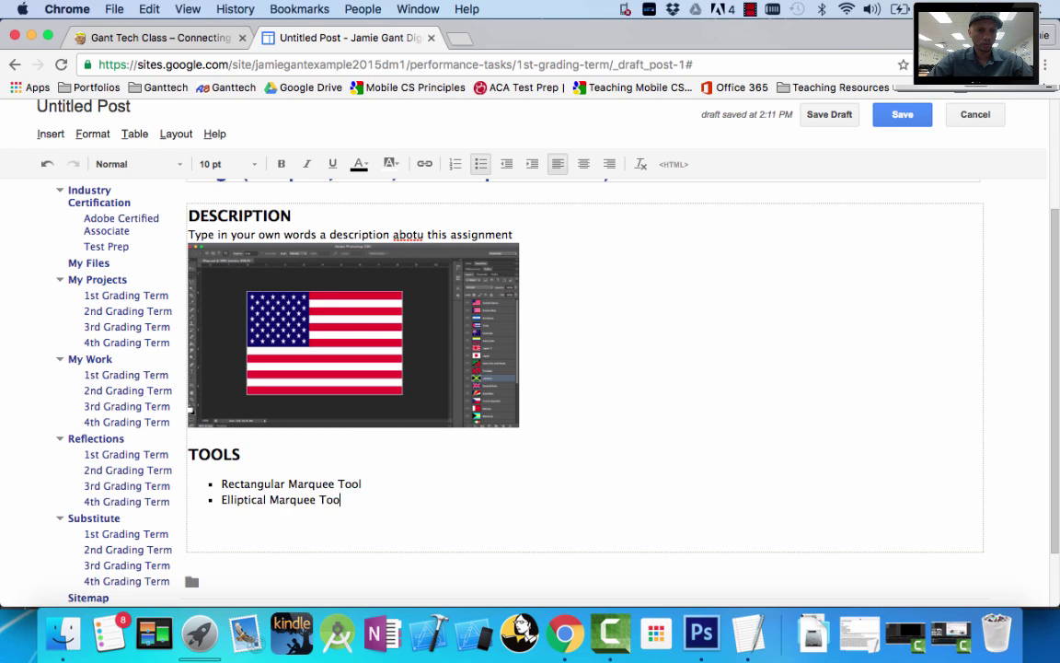
key("Return")
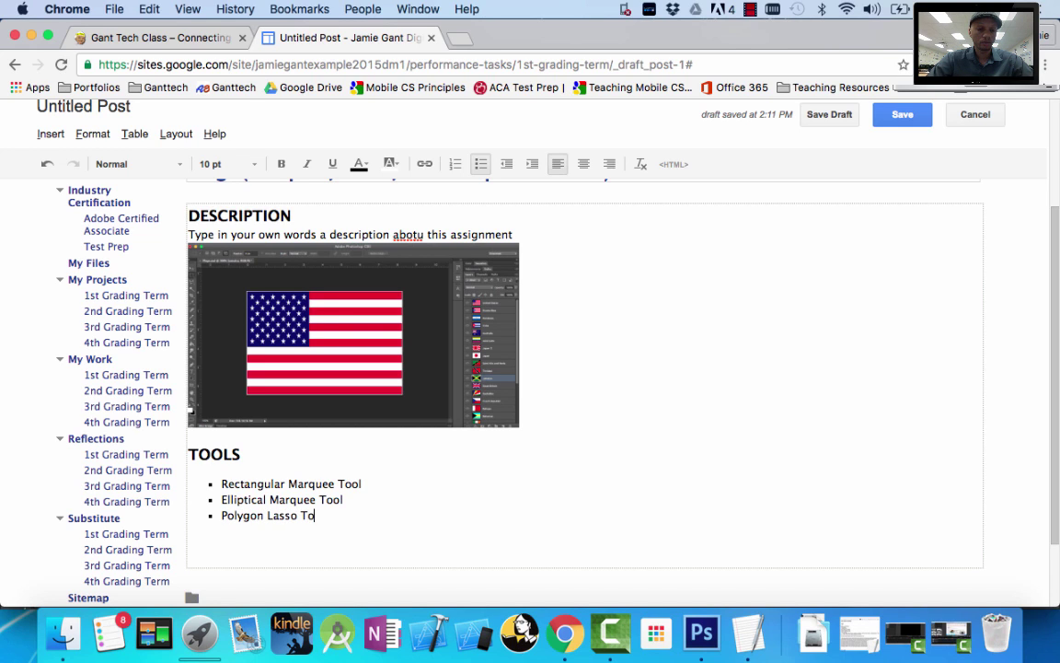
key("Return")
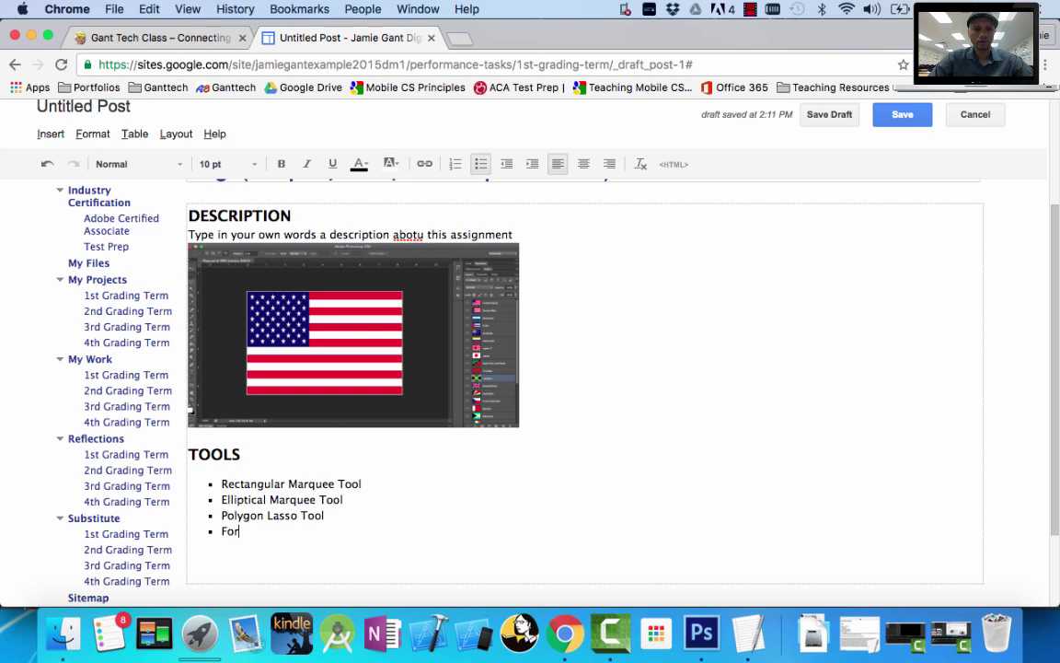
type("Foreground Color")
key("Return")
type("Backgrou")
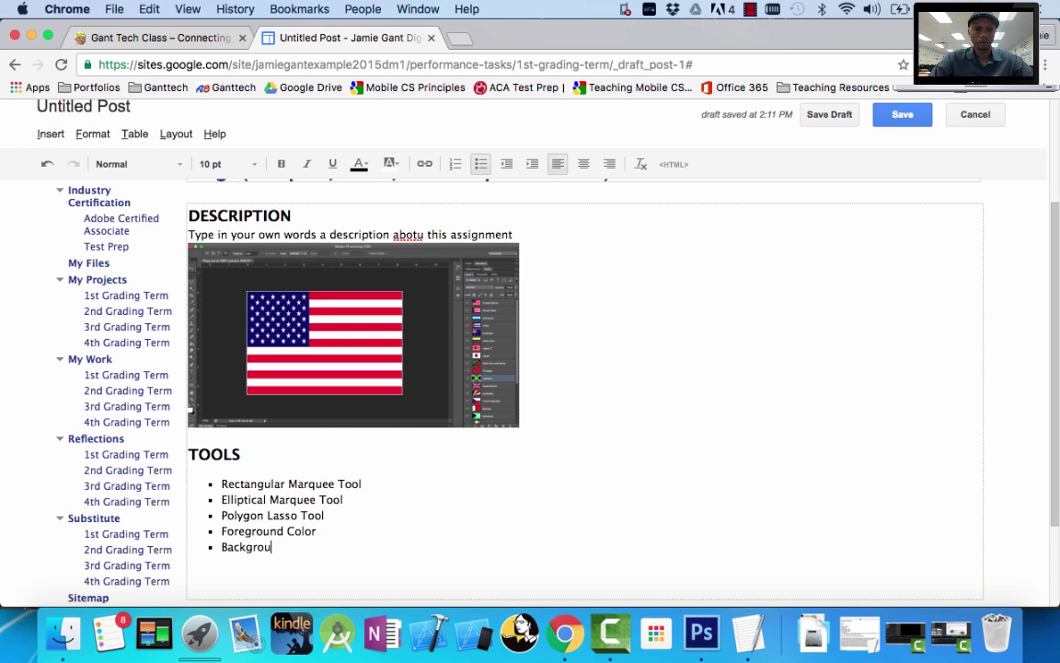
type("nd Color")
key("Return")
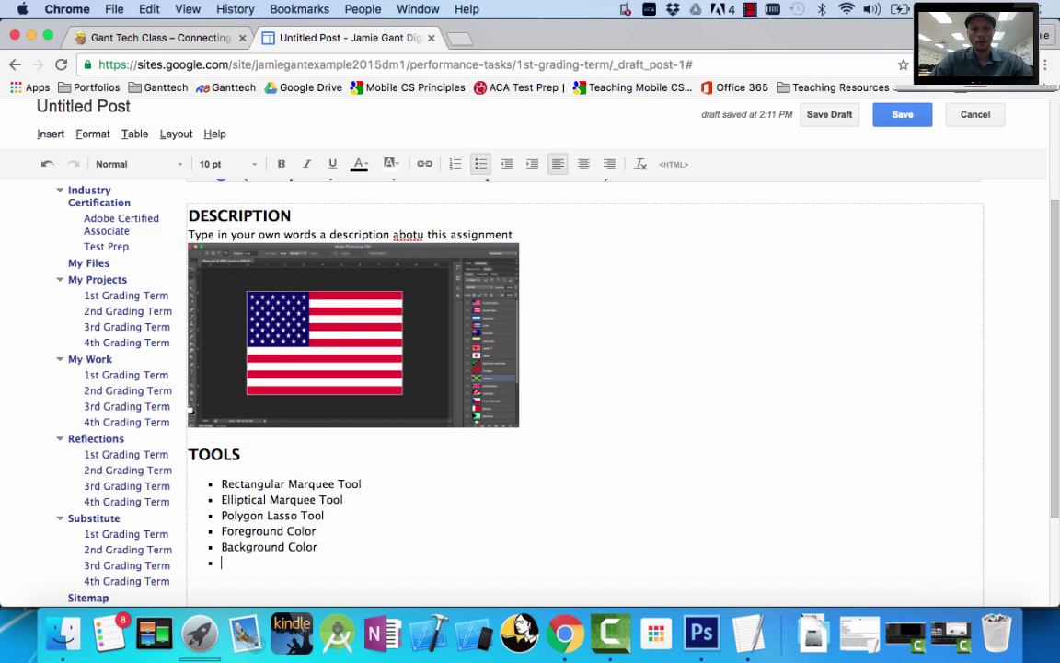
type("Pa")
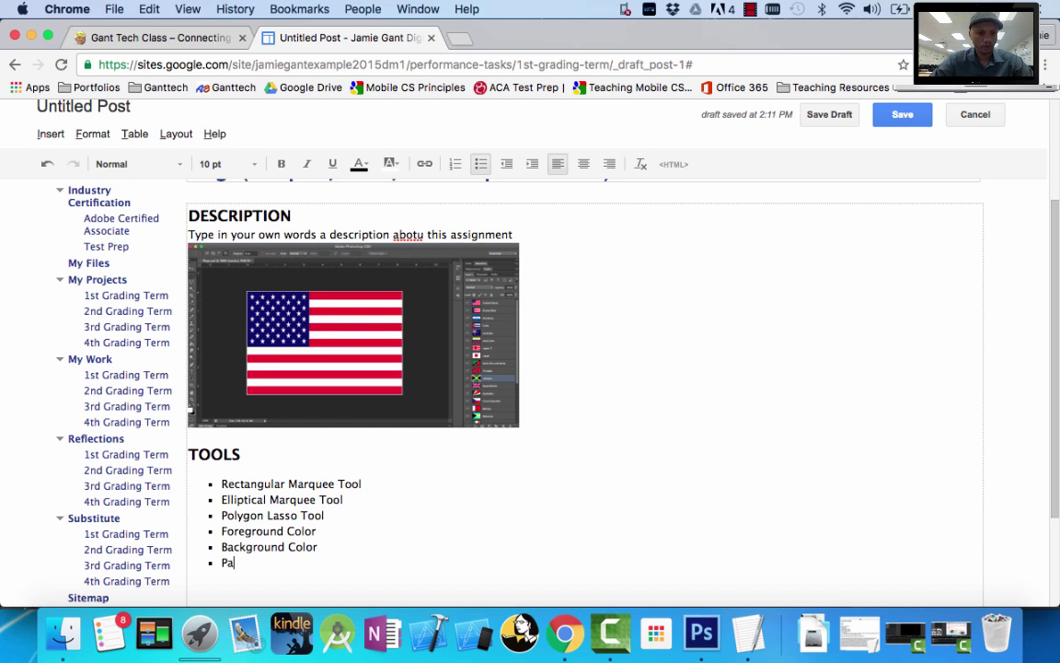
type("int Bucke")
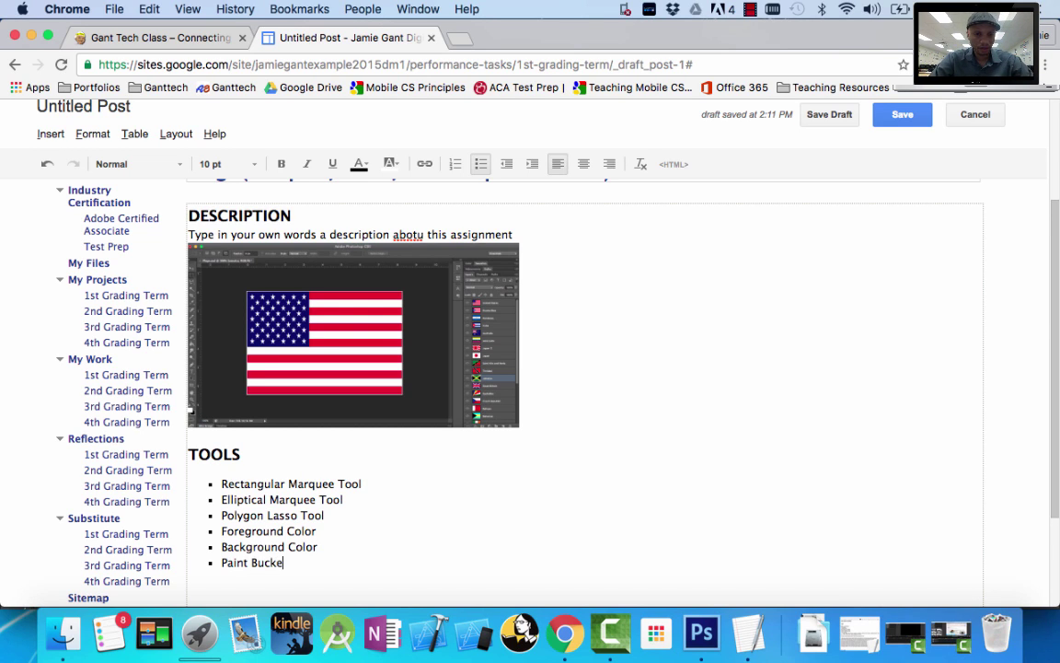
type("t Tool")
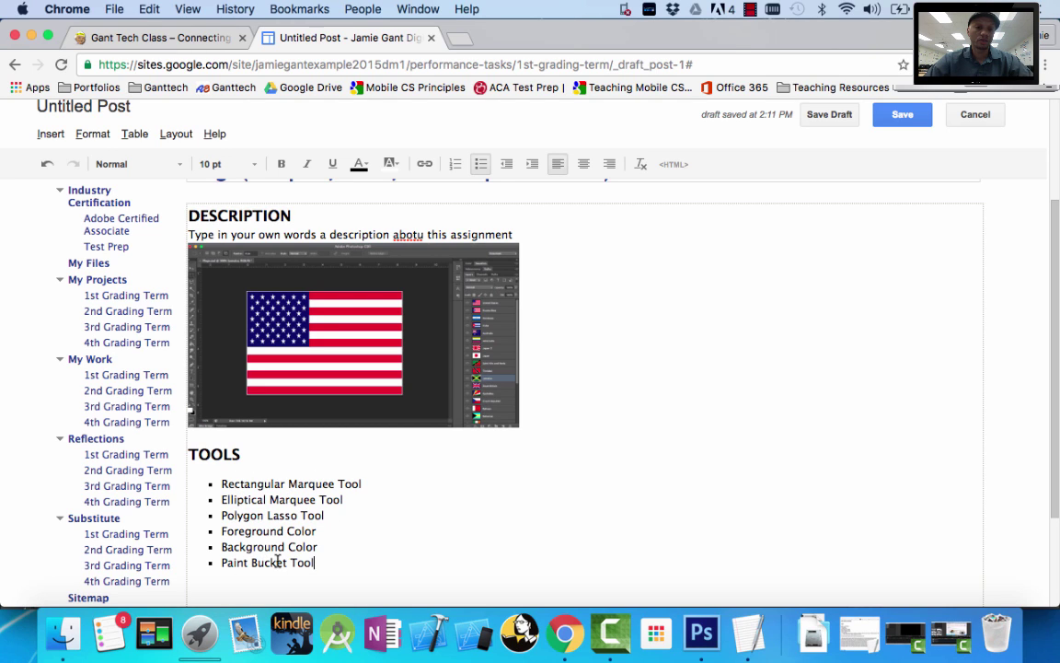
Step: After Rectangular Marquee Tool, add '- In your own words, how did you use this tool to create the assignment' and copy it
left_click(382, 484)
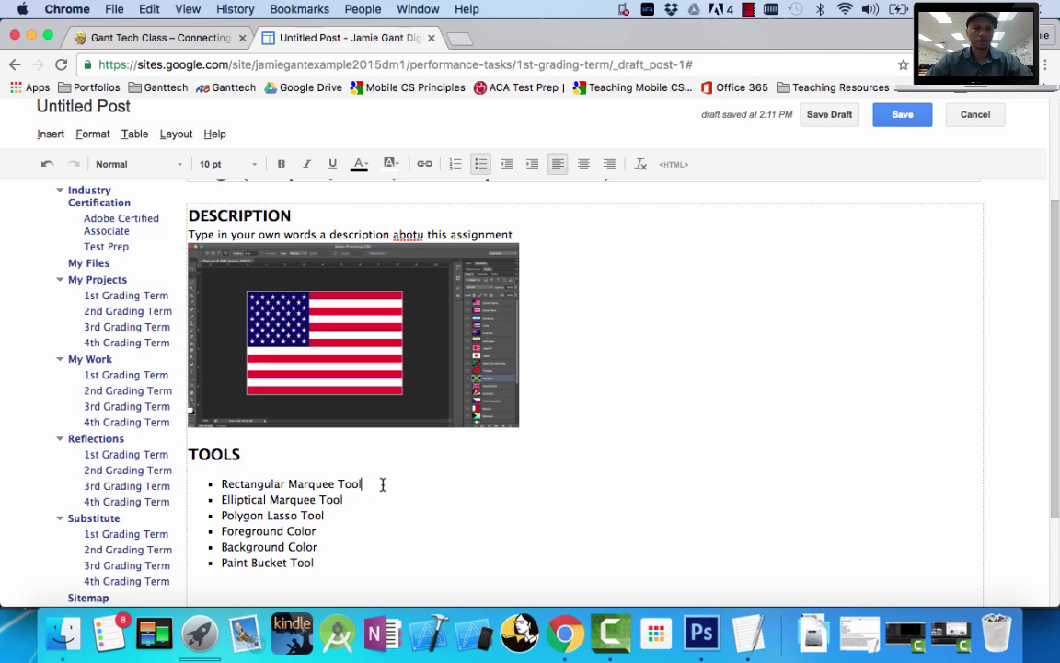
type("-")
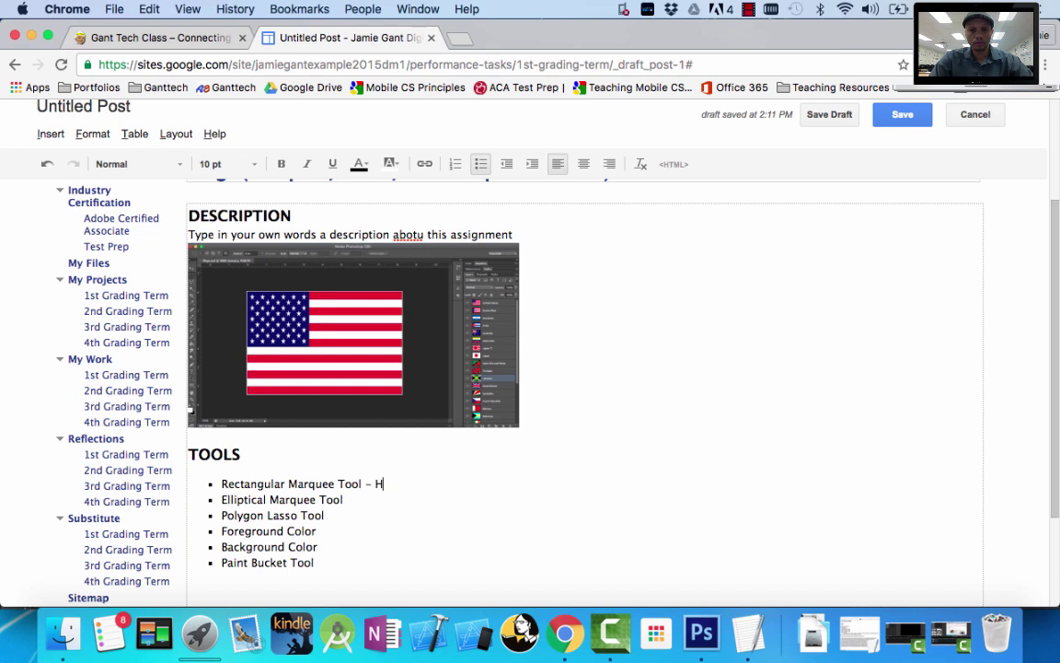
type(" In your own words, how d")
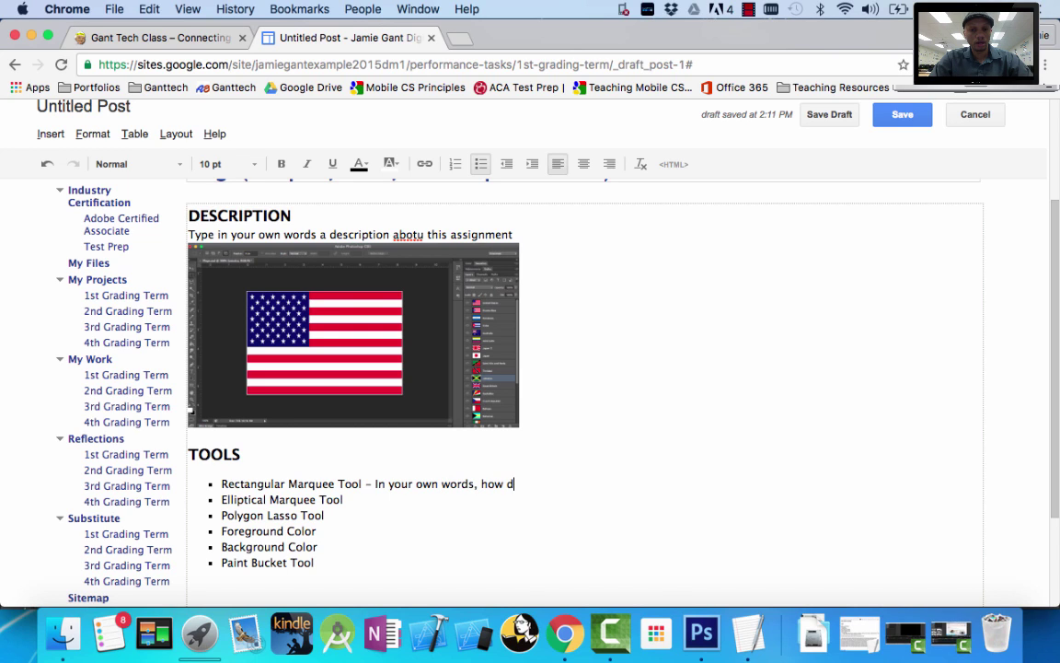
type("id you use this")
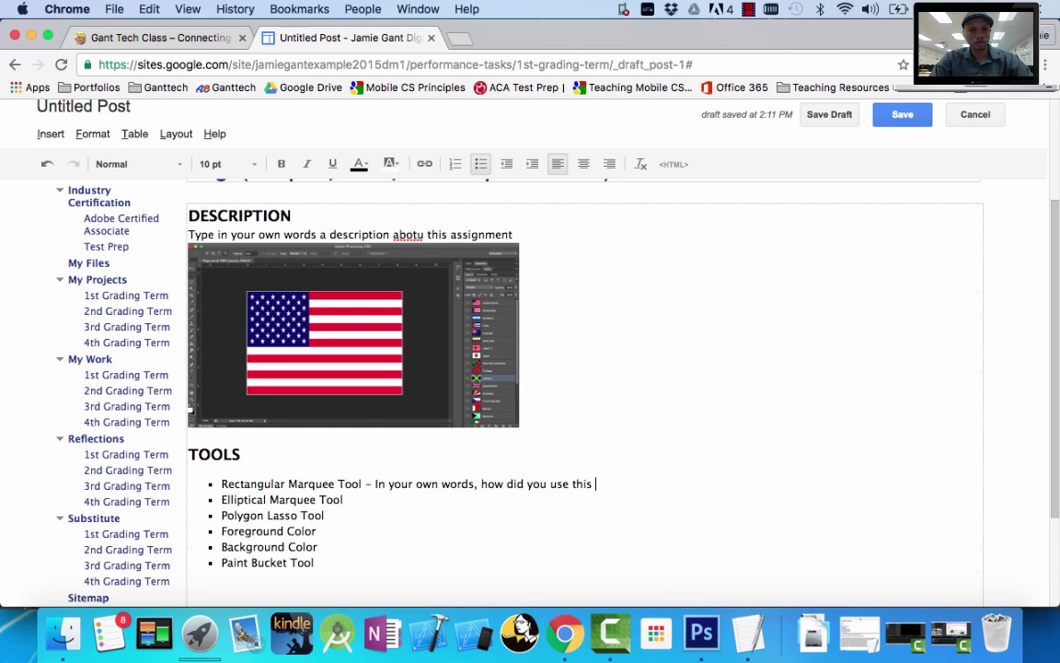
type(" tool to create th")
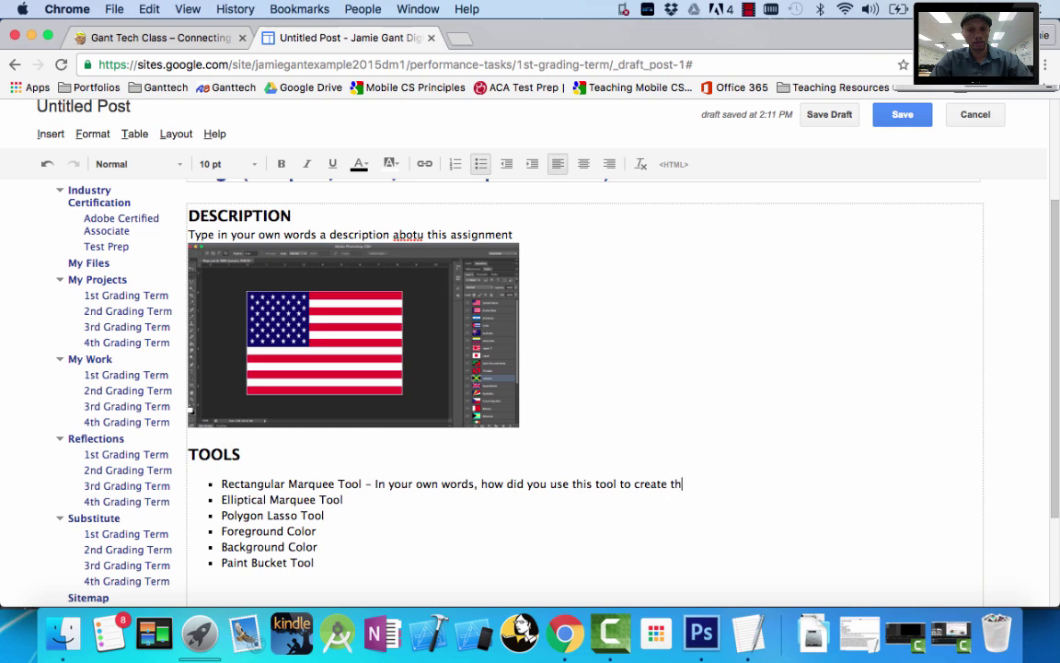
type("e assignment")
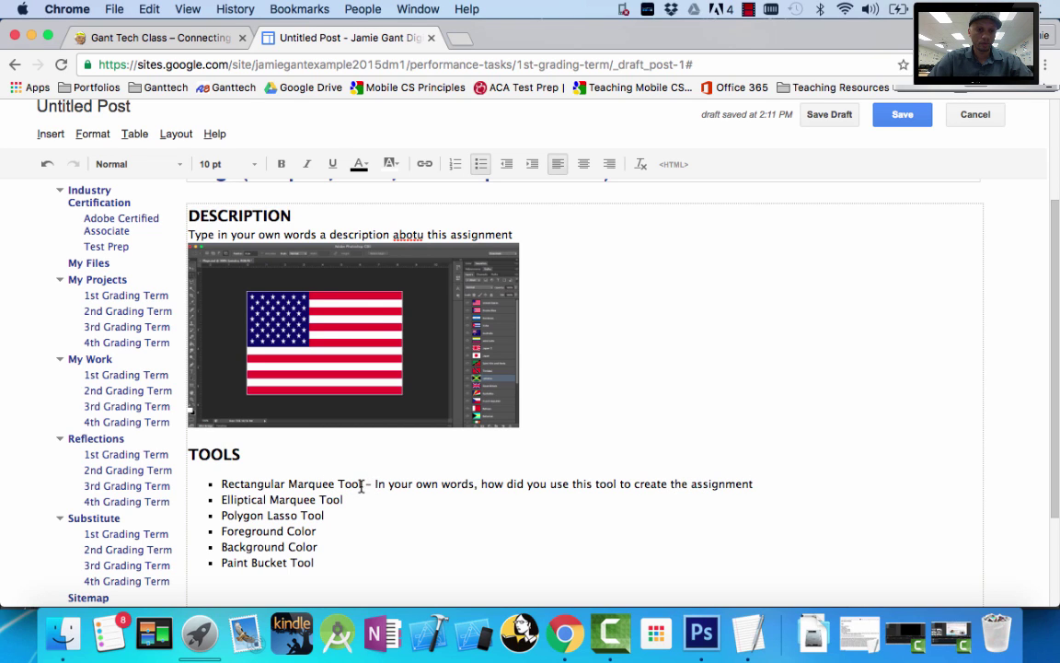
left_click_drag(364, 483, 766, 479)
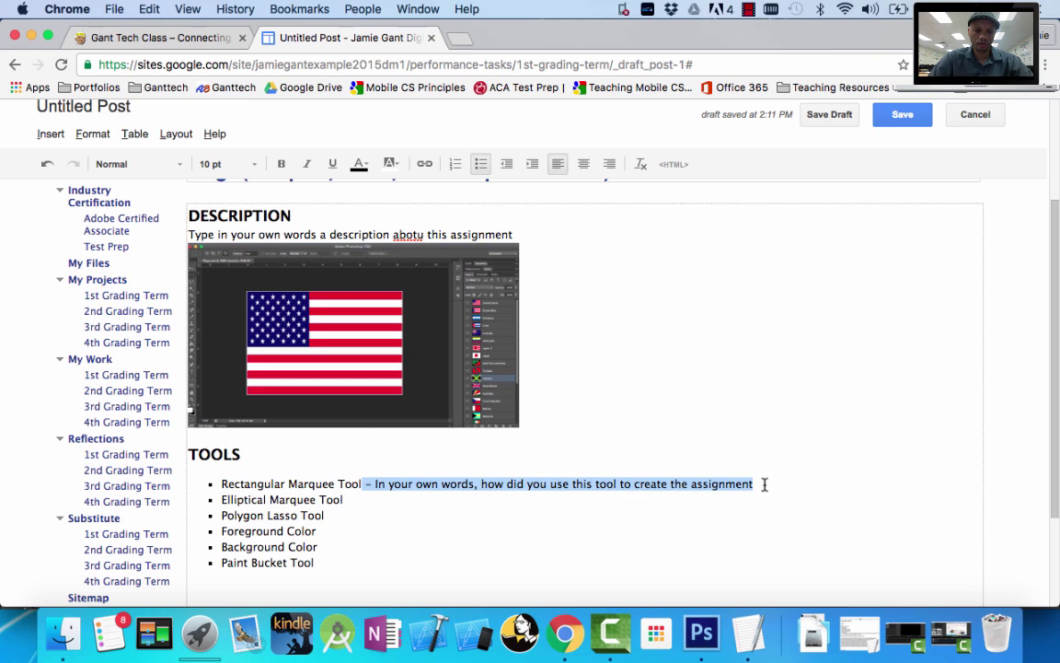
key("ctrl+c")
Step: Paste the prompt after Elliptical Marquee, Polygon Lasso, Foreground Color and Background Color
left_click(381, 504)
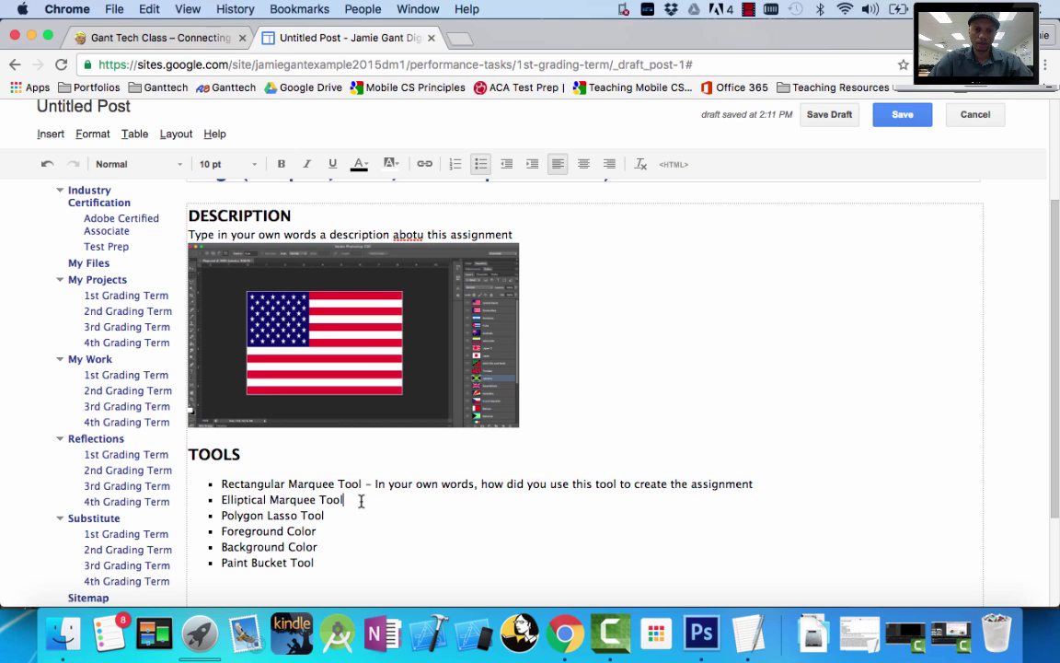
key("ctrl+v")
left_click(348, 515)
key("super+v")
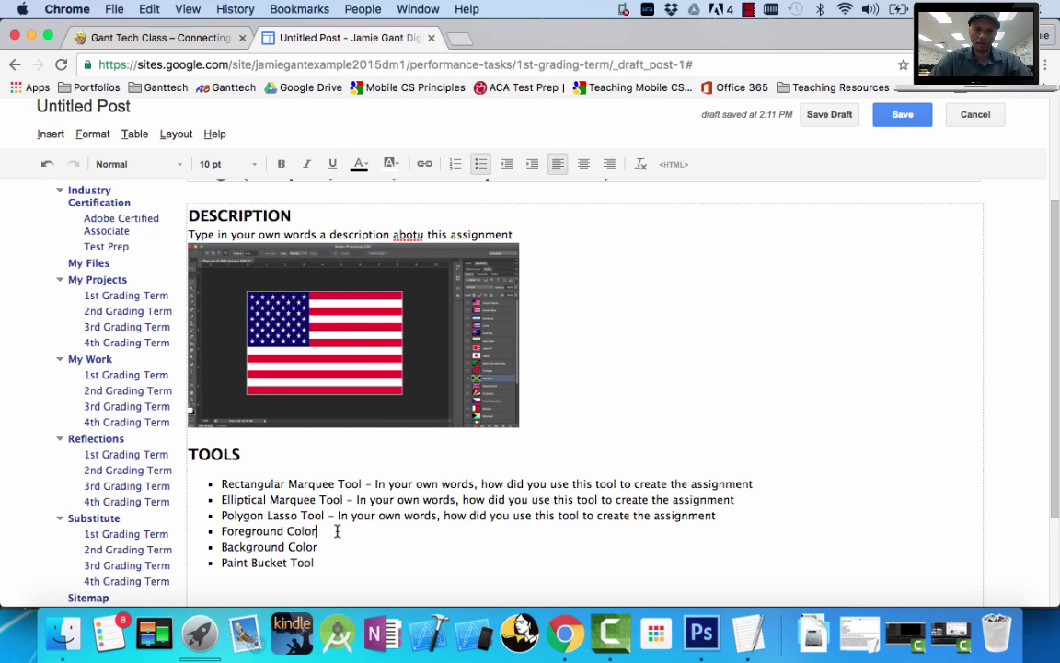
left_click(336, 531)
key("super+v")
left_click(336, 547)
key("super+v")
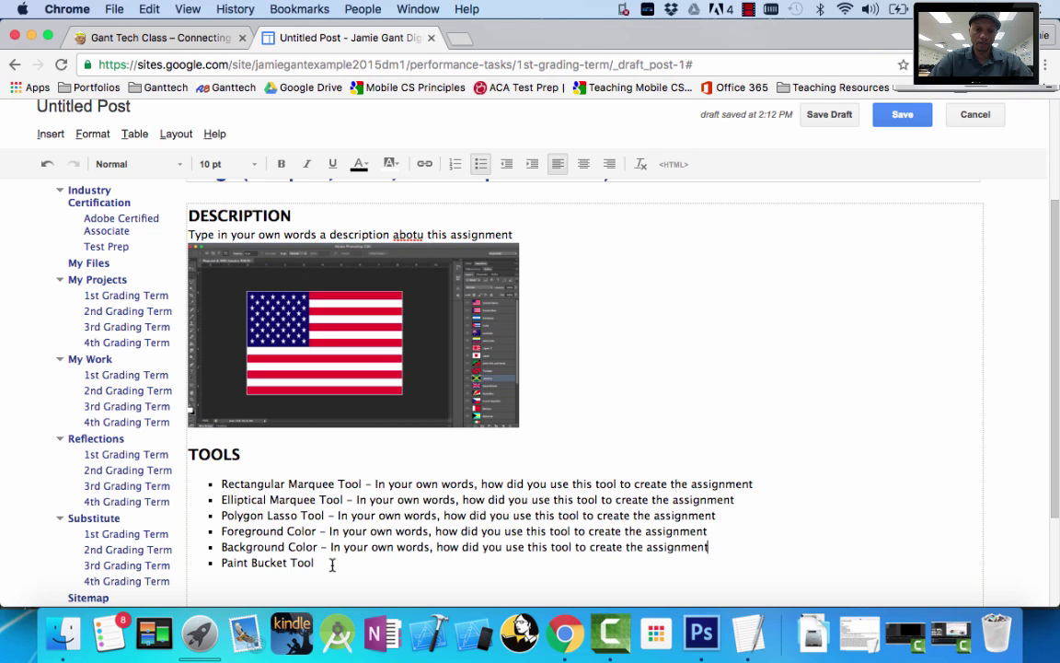
Step: Paste the prompt after Paint Bucket Tool, then switch to Flags.psd in Photoshop
left_click(330, 561)
key("super+v")
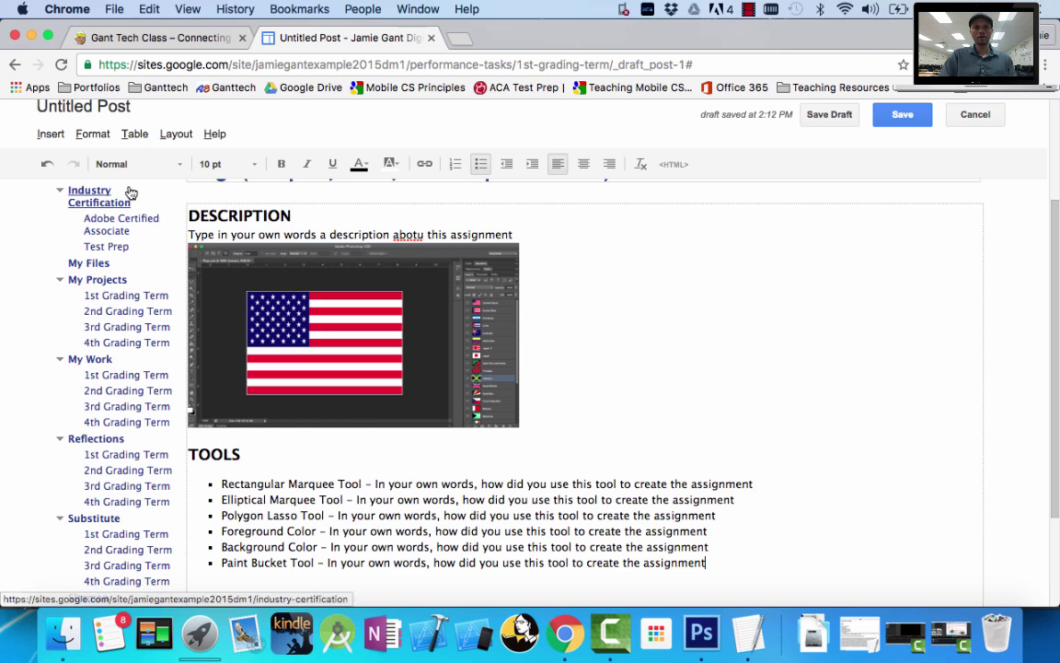
left_click(192, 35)
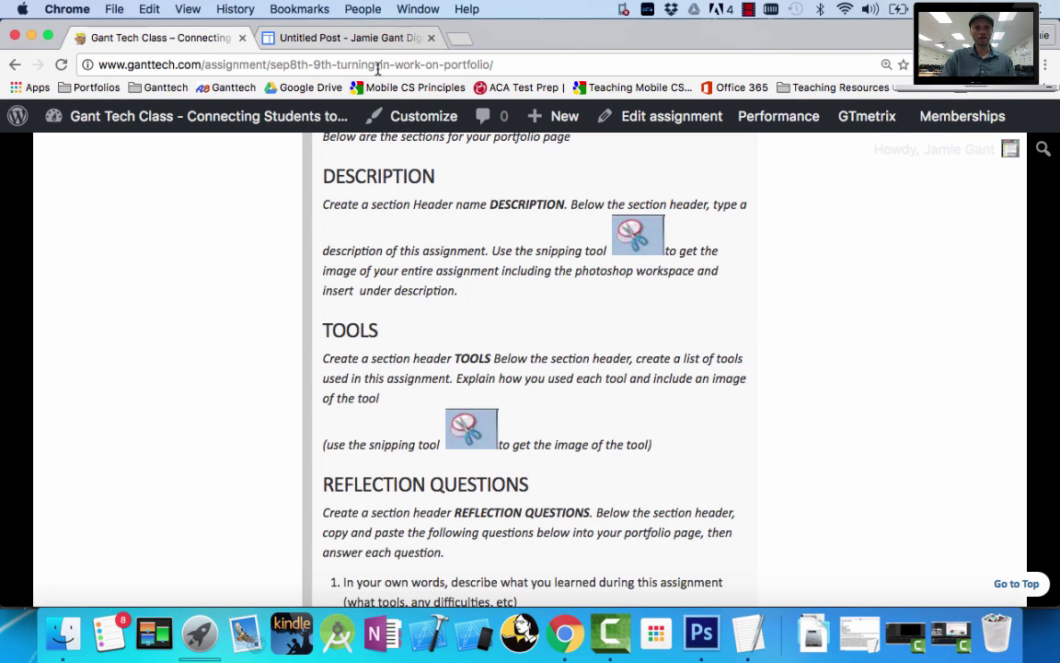
left_click(702, 635)
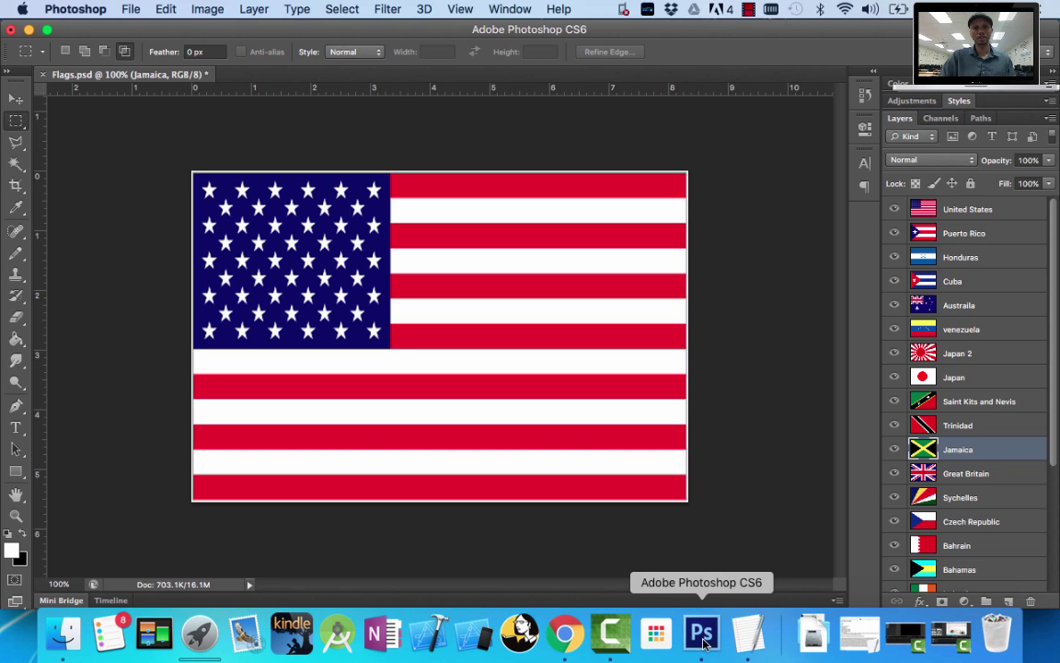
Step: Look through the marquee and lasso variants, choosing elliptical marquee and polygonal lasso
left_click(18, 125)
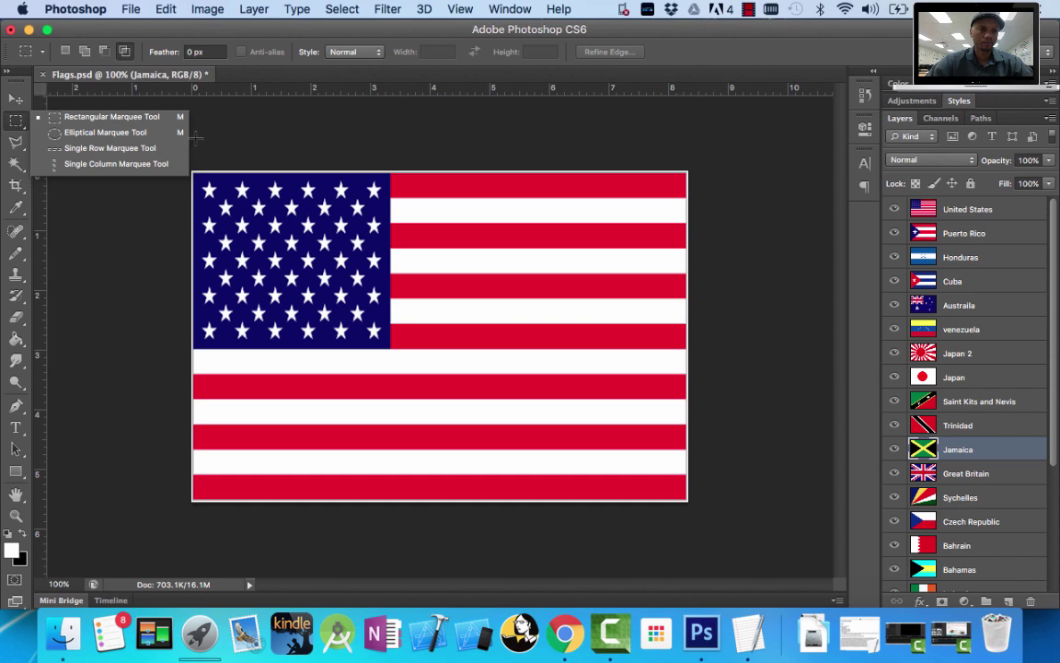
left_click(214, 140)
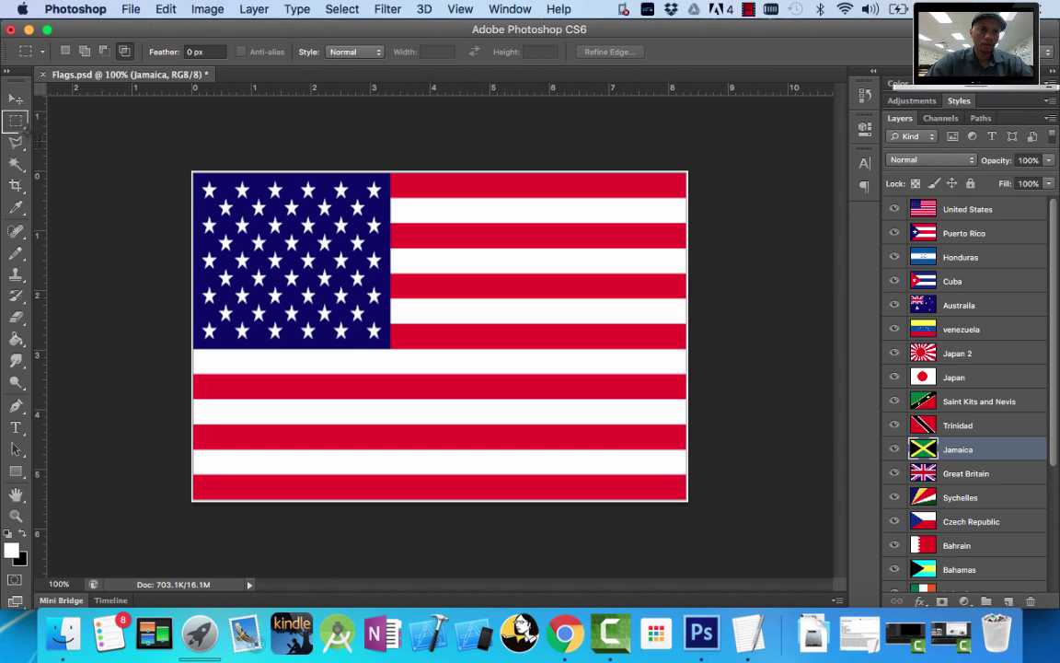
left_click(18, 123)
left_click(59, 125)
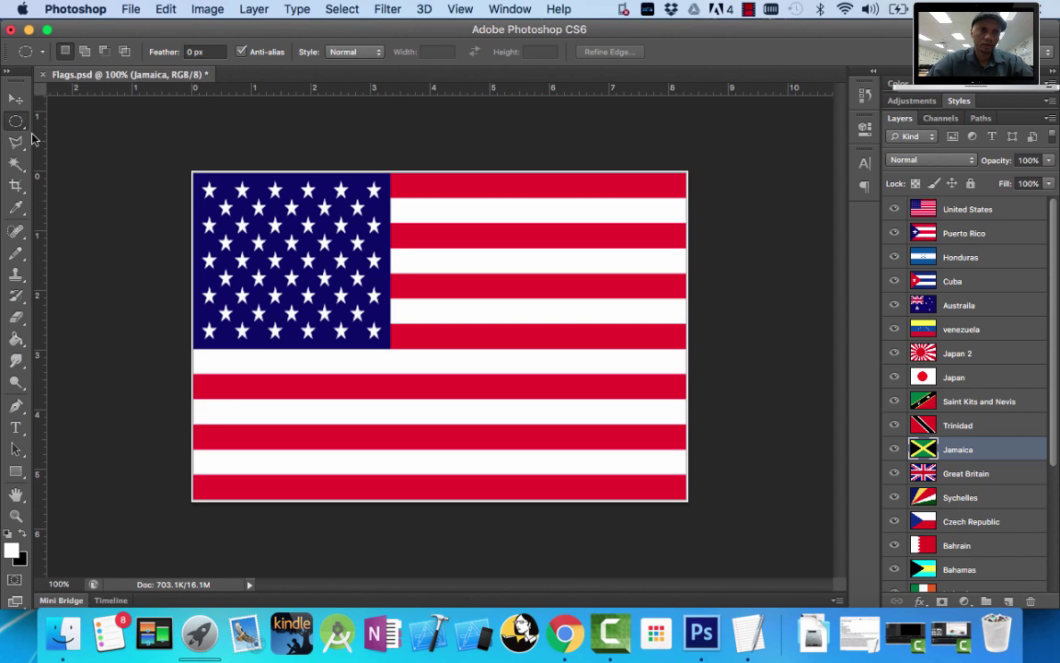
left_click(18, 142)
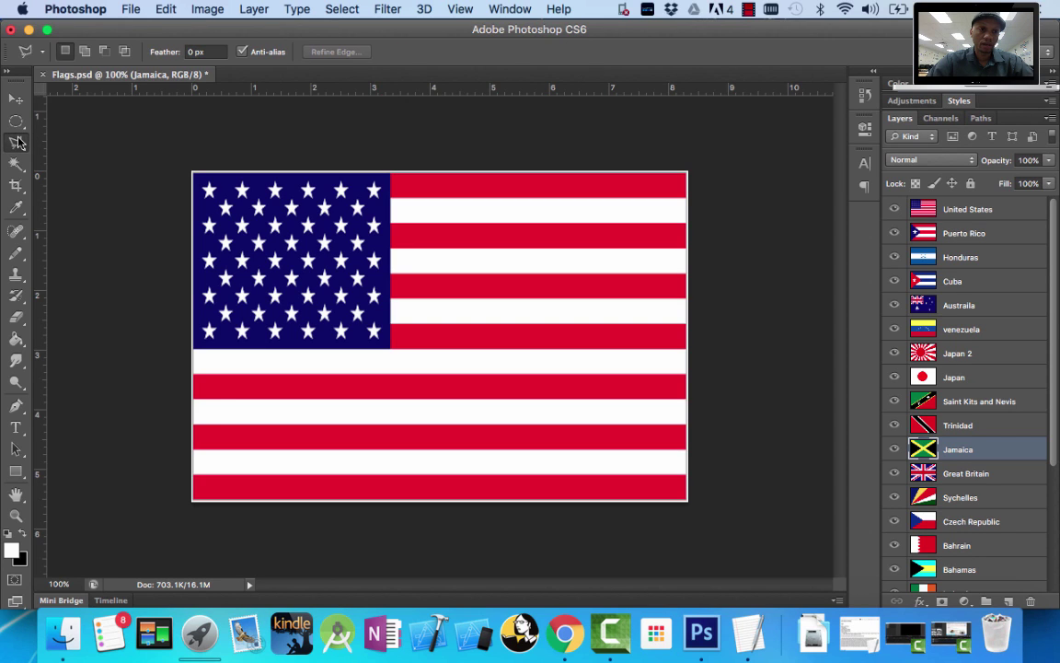
left_click(71, 155)
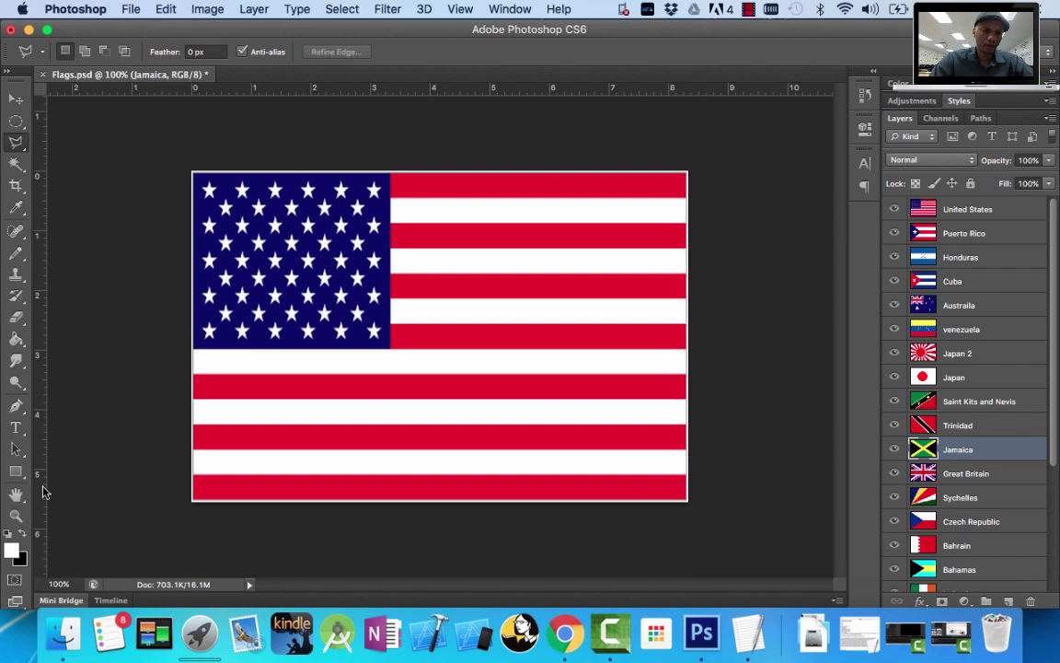
Step: Select the Paint Bucket tool, view its grouped fill tools, and return to the Chrome assignment page
left_click(21, 340)
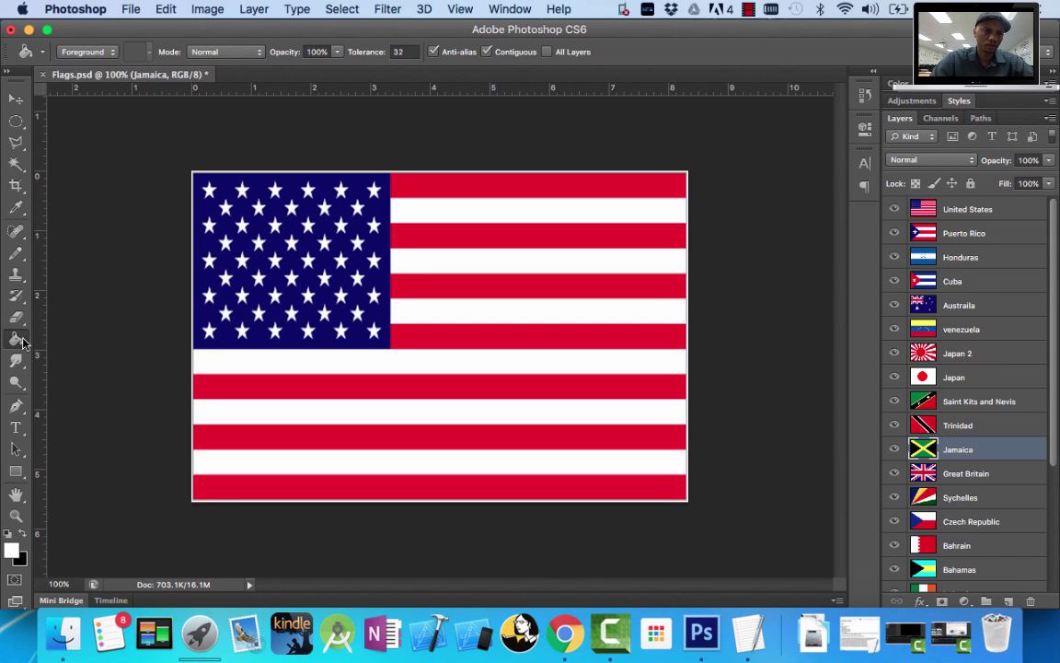
mouse_move(20, 341)
left_mouse_down()
mouse_move(23, 309)
mouse_move(51, 324)
left_mouse_up()
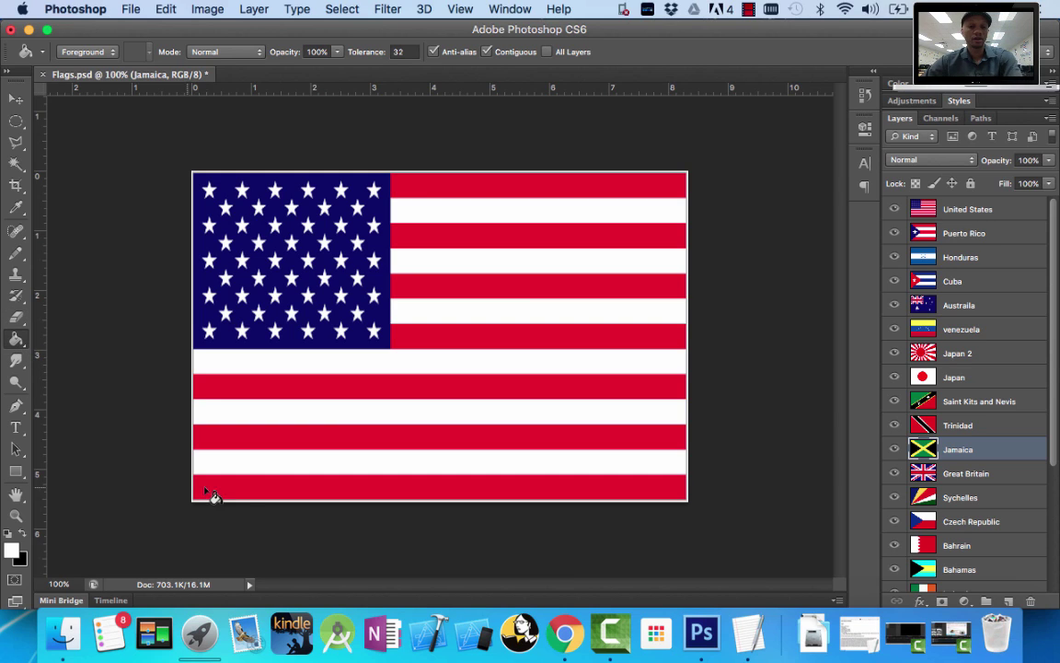
left_click(565, 635)
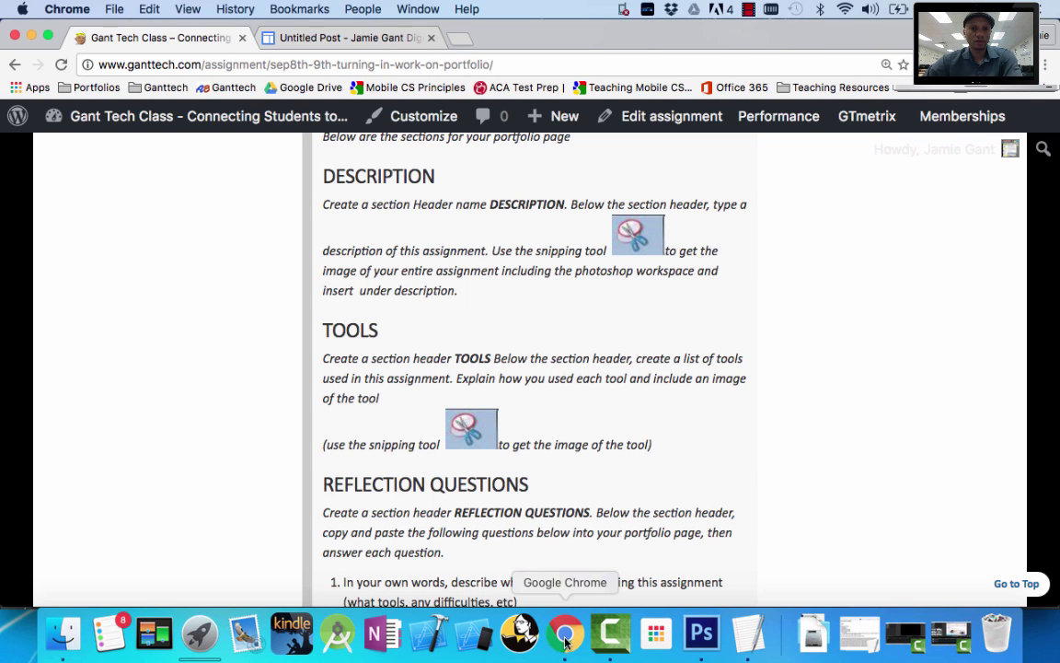
Step: In the Untitled Post draft, insert a blank line after the Rectangular Marquee Tool bullet
left_click(317, 39)
scroll(598, 451, "down", 1)
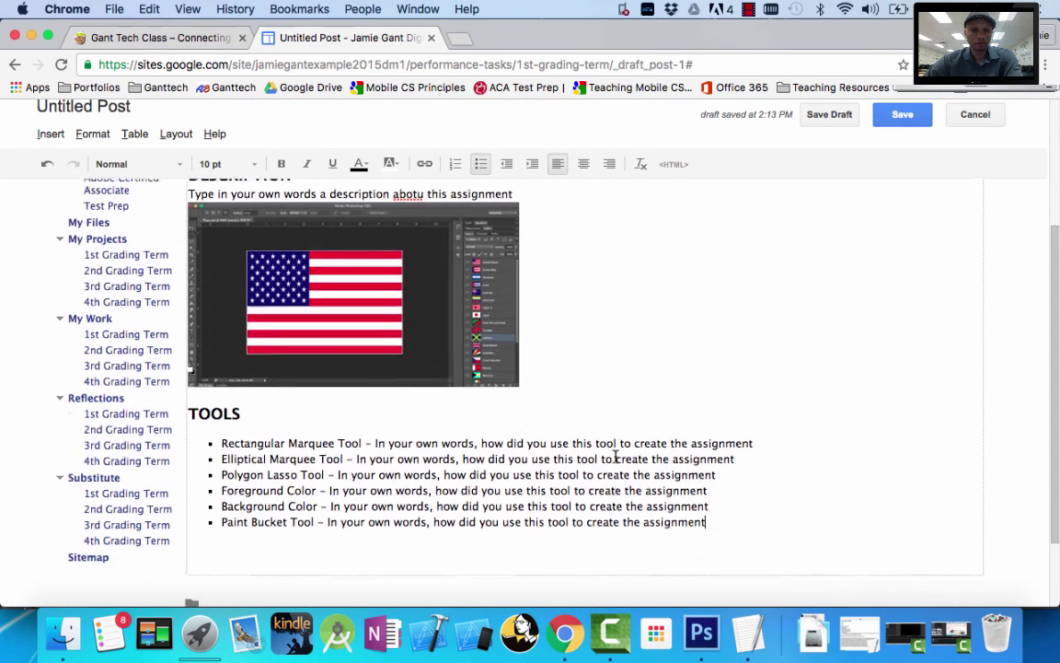
left_click(758, 442)
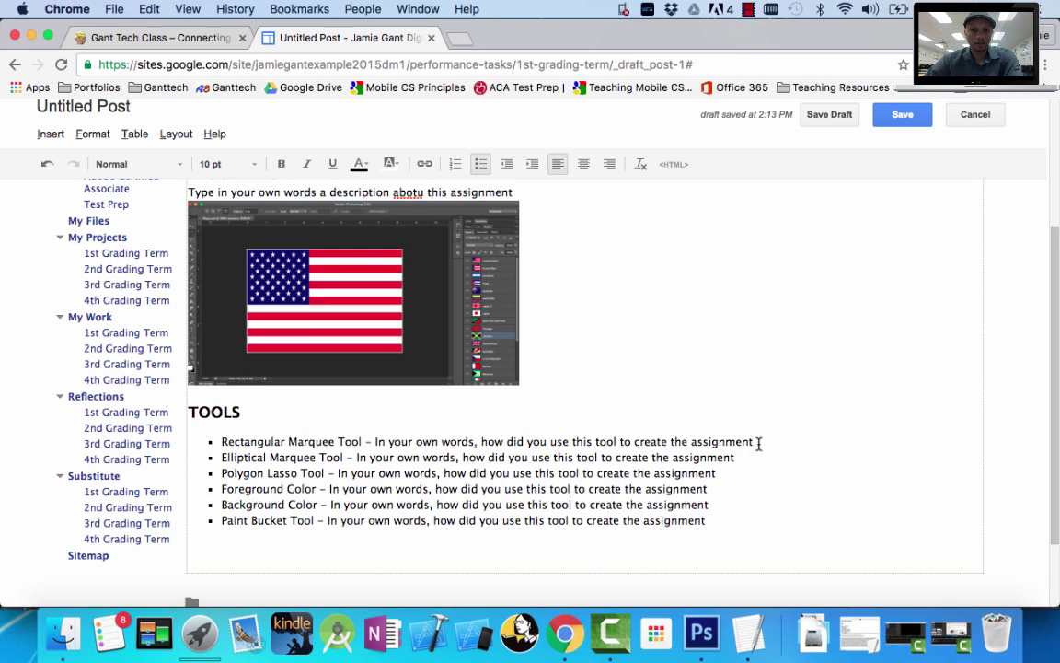
key("Return")
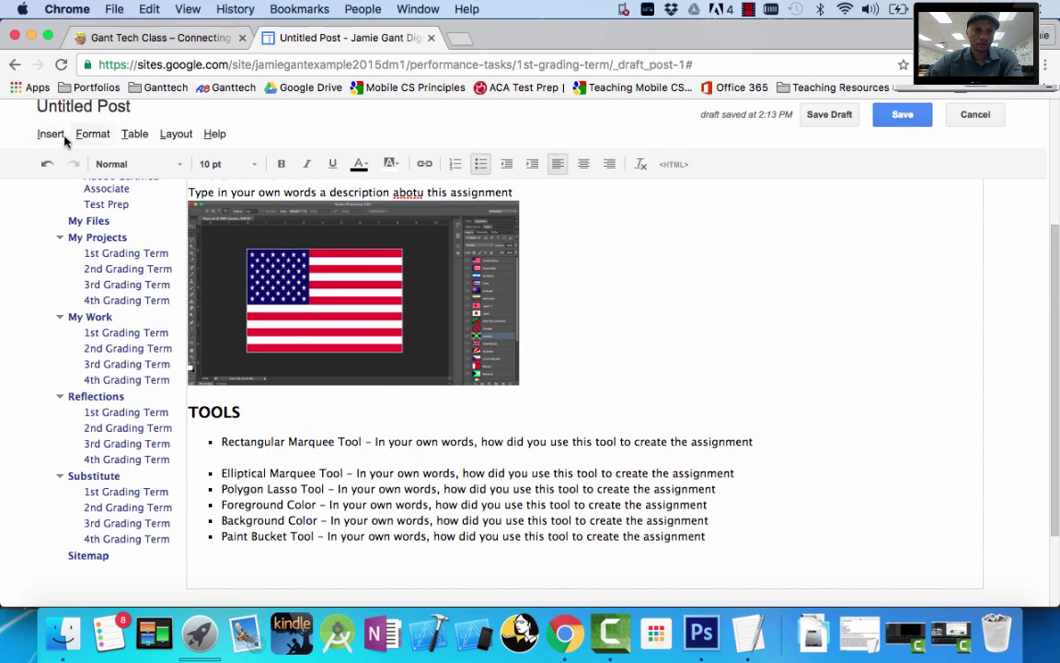
left_click(51, 135)
Step: Cancel the Add an Image dialog and open a Finder window showing All My Files
left_click(80, 200)
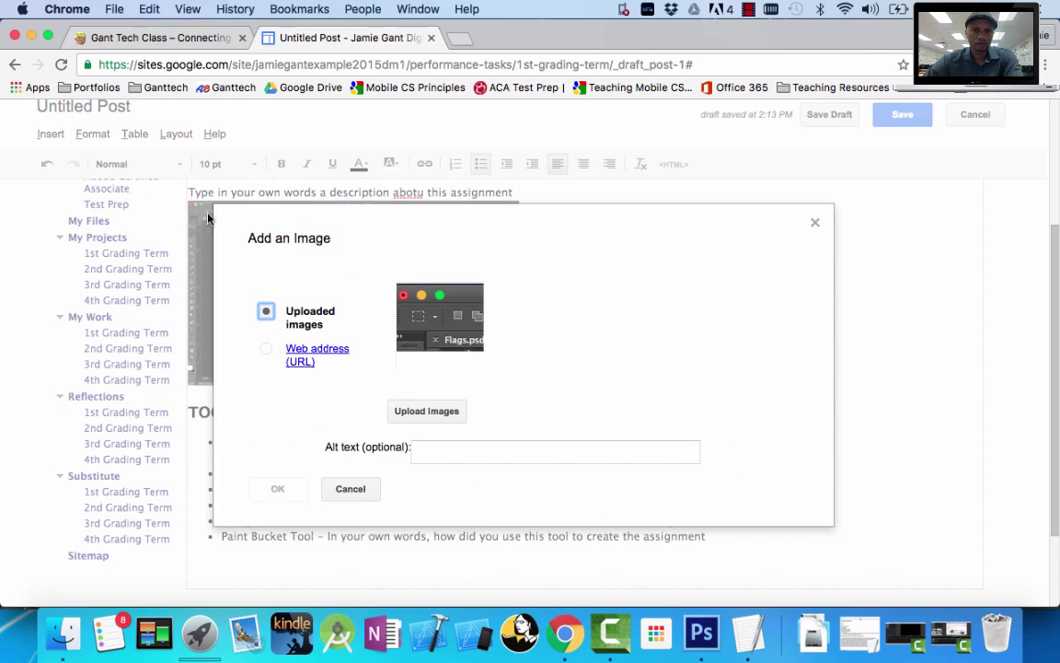
left_click(349, 489)
left_click(77, 614)
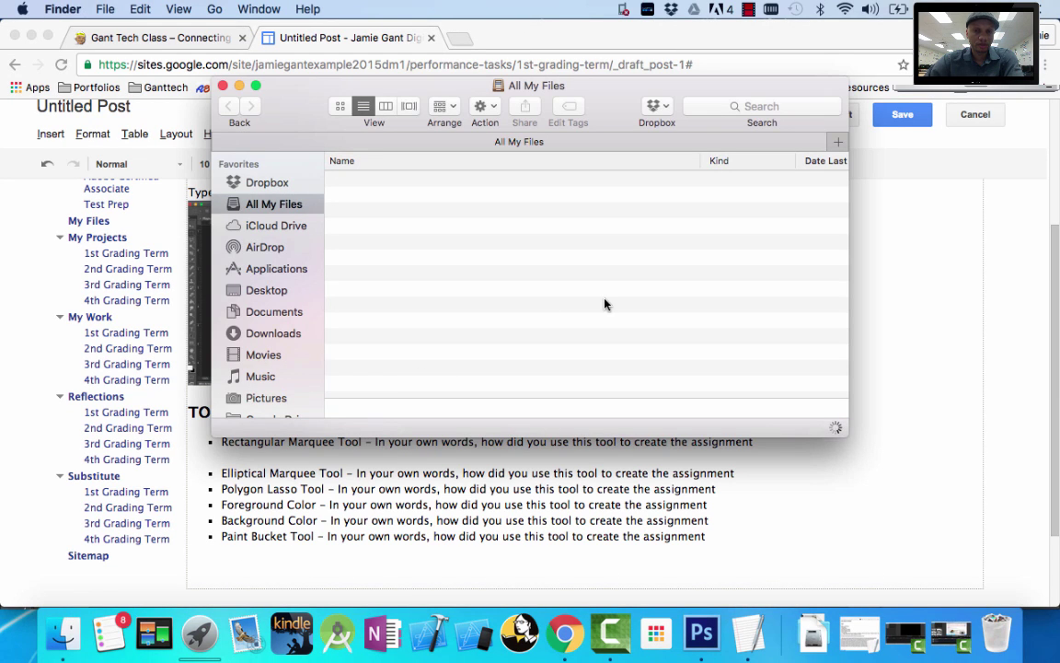
Step: On the Desktop, rename the 2.12.47 PM screenshot to photoshopMarqueeTool-Rectangular
left_click(263, 290)
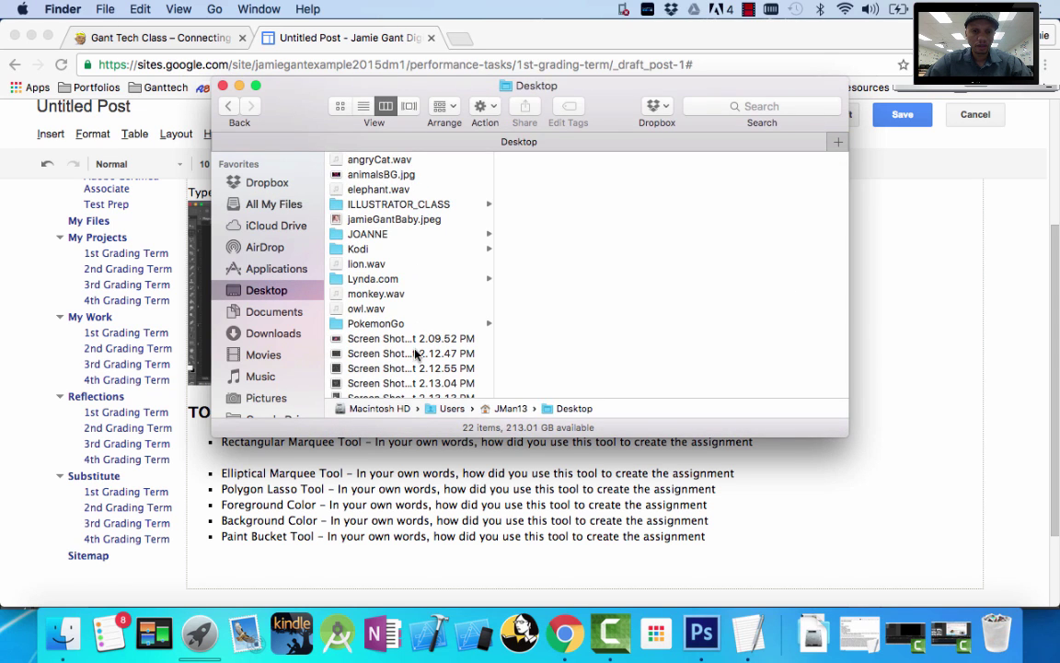
left_click(401, 353)
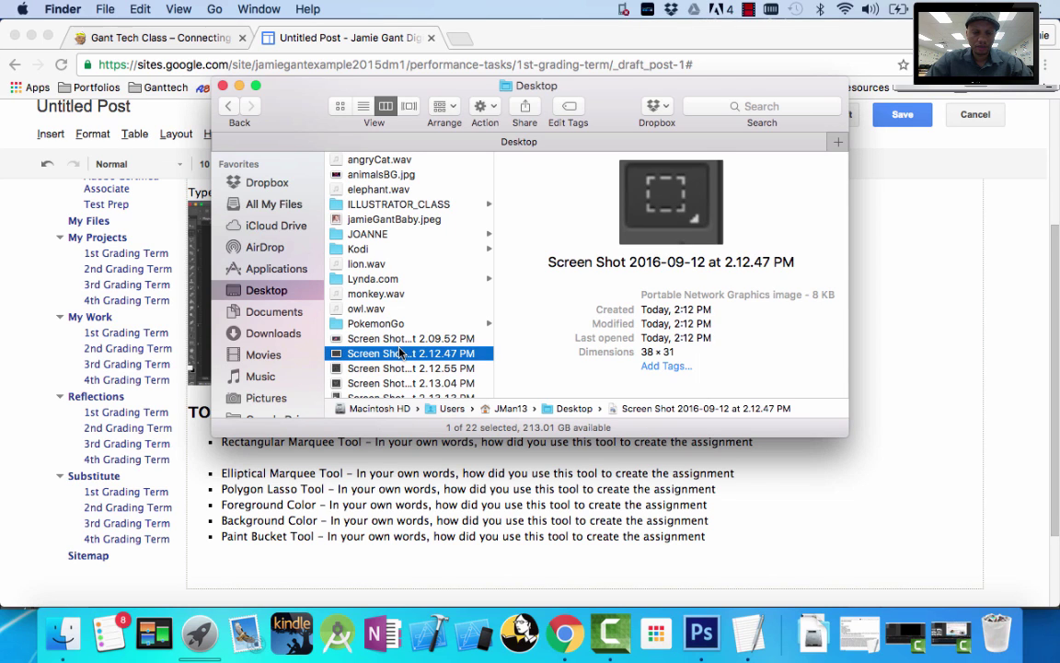
left_click(401, 353)
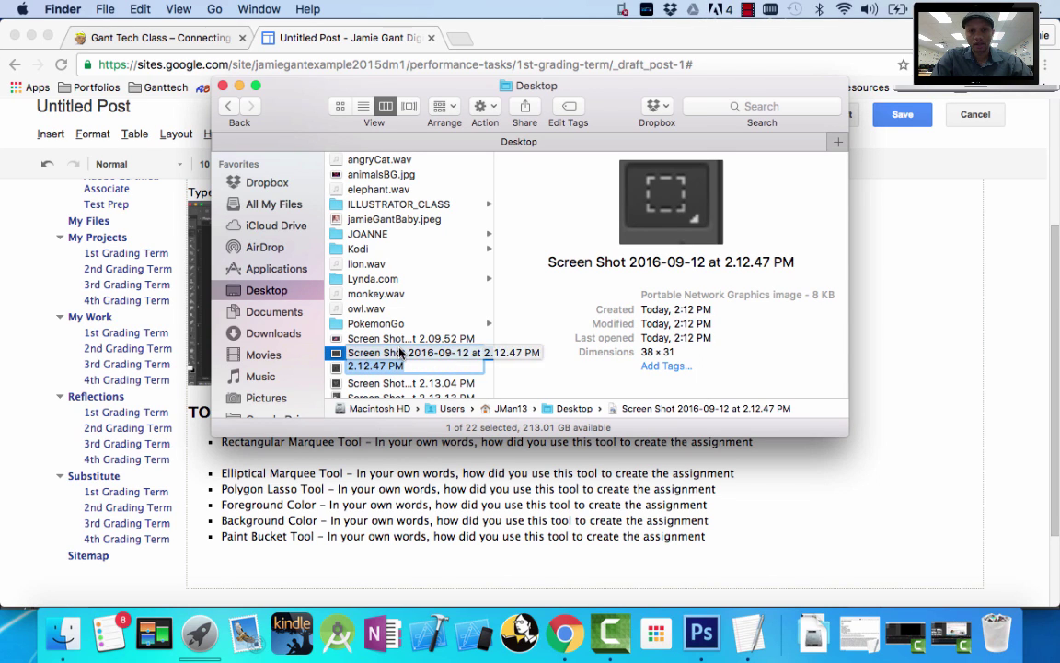
type("photoshopMar")
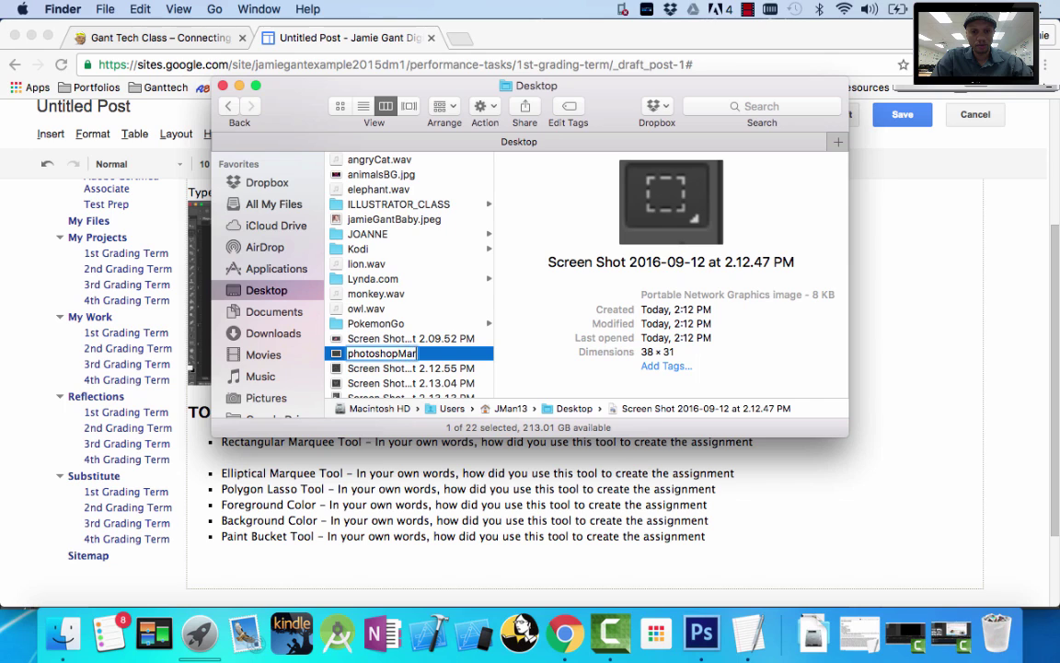
type("queeTool")
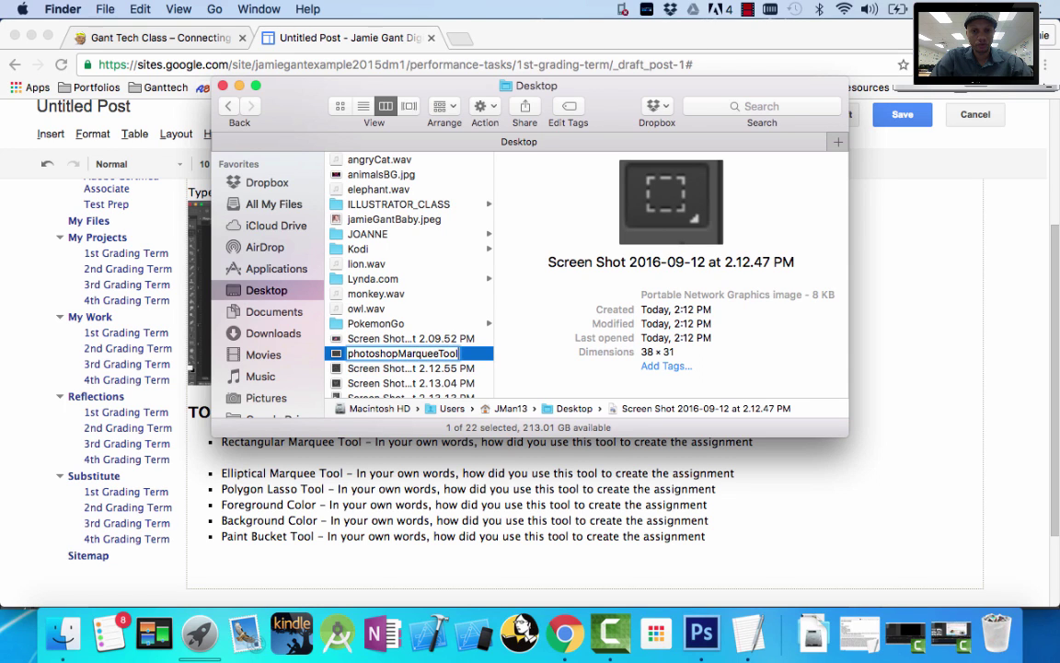
key("BackSpace")
key("BackSpace")
key("BackSpace")
key("BackSpace")
key("BackSpace")
key("BackSpace")
key("BackSpace")
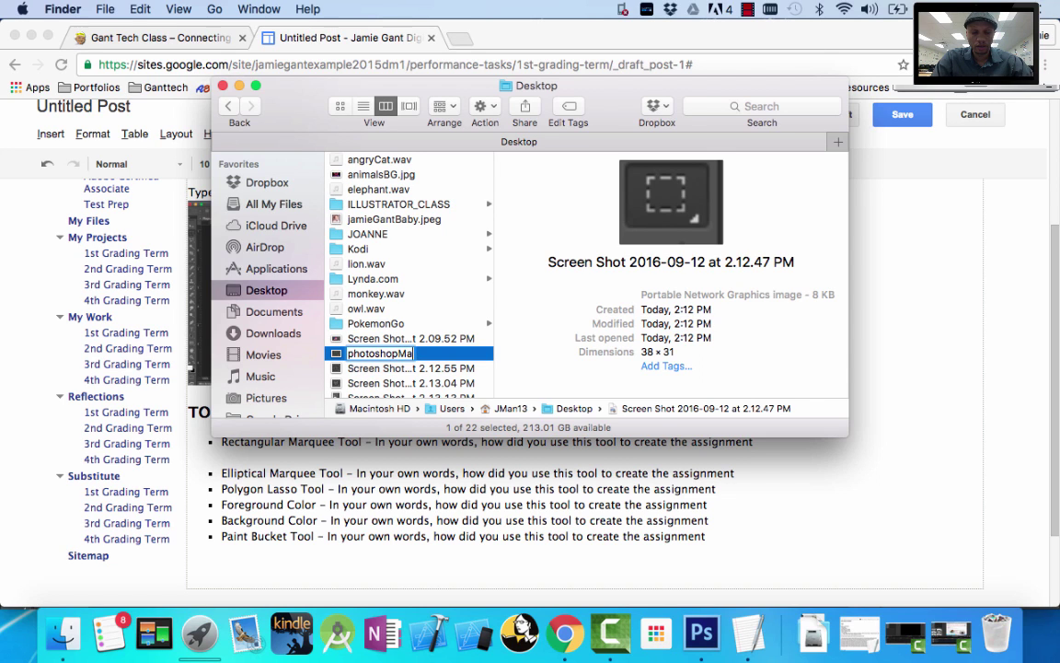
key("BackSpace")
key("BackSpace")
type("a")
key("BackSpace")
type("MarqueeTool-Rectangular")
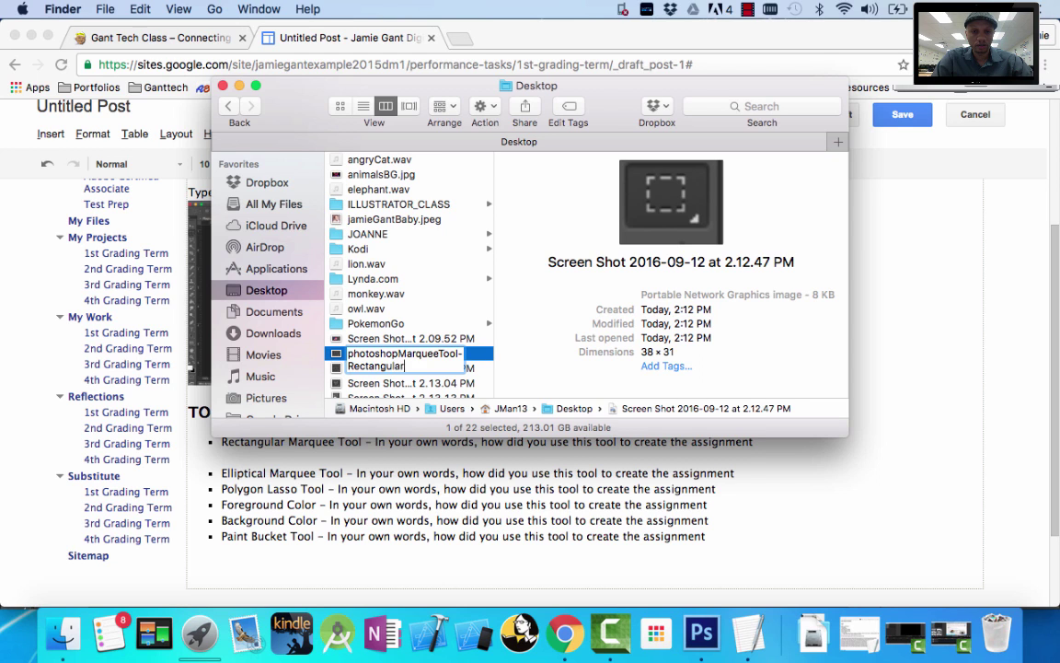
key("Return")
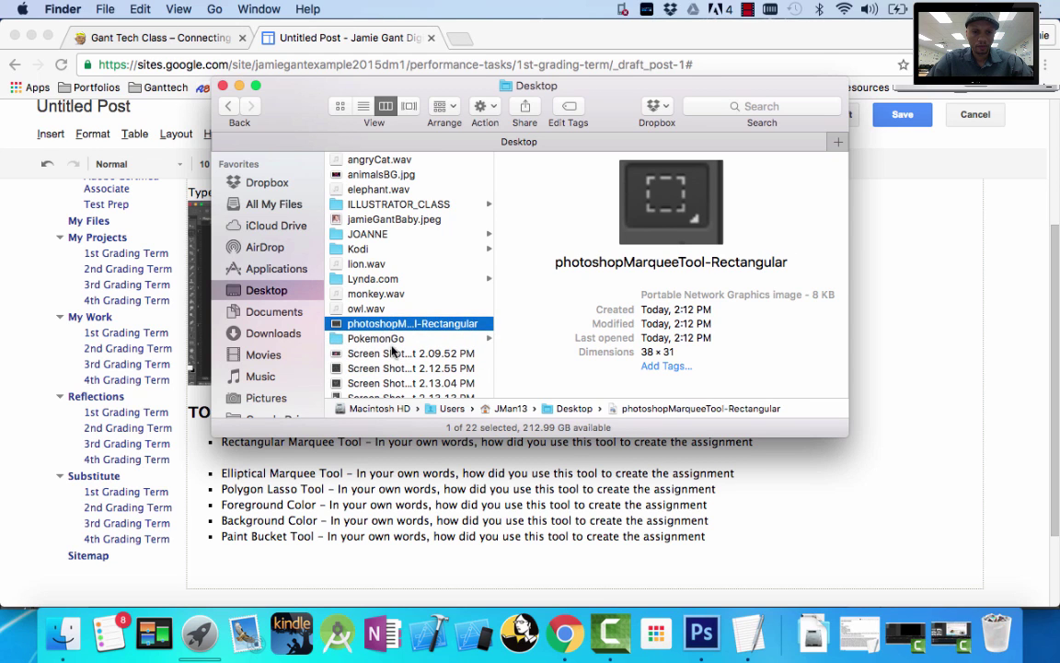
Step: Rename the flag workspace screenshot to photoshopWorkspace
left_click(393, 353)
left_click(393, 368)
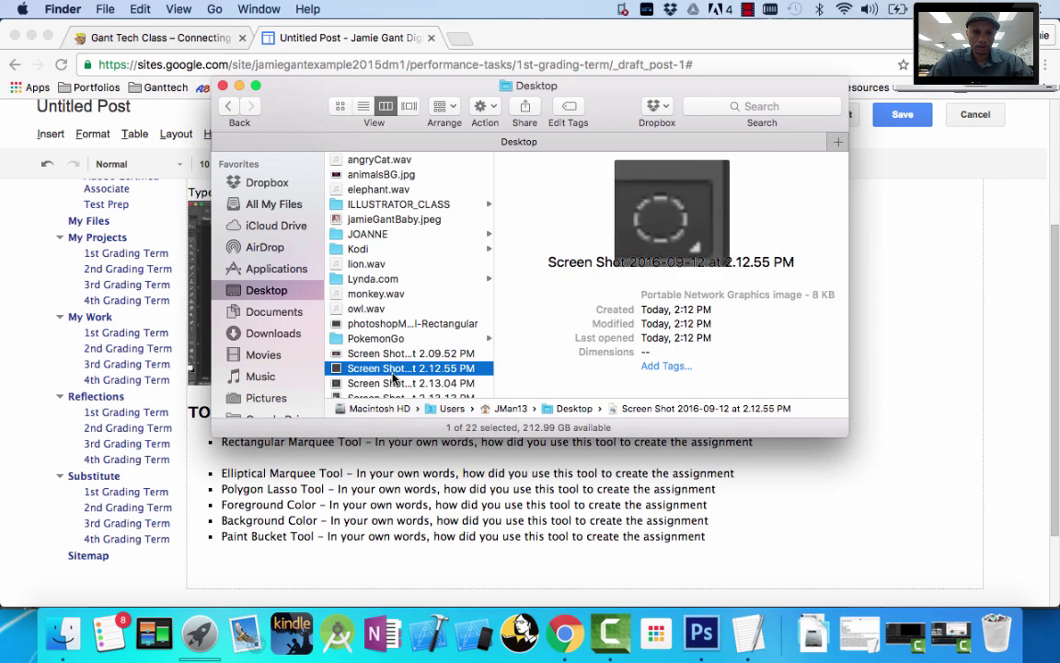
left_click(393, 352)
key("Return")
type("p")
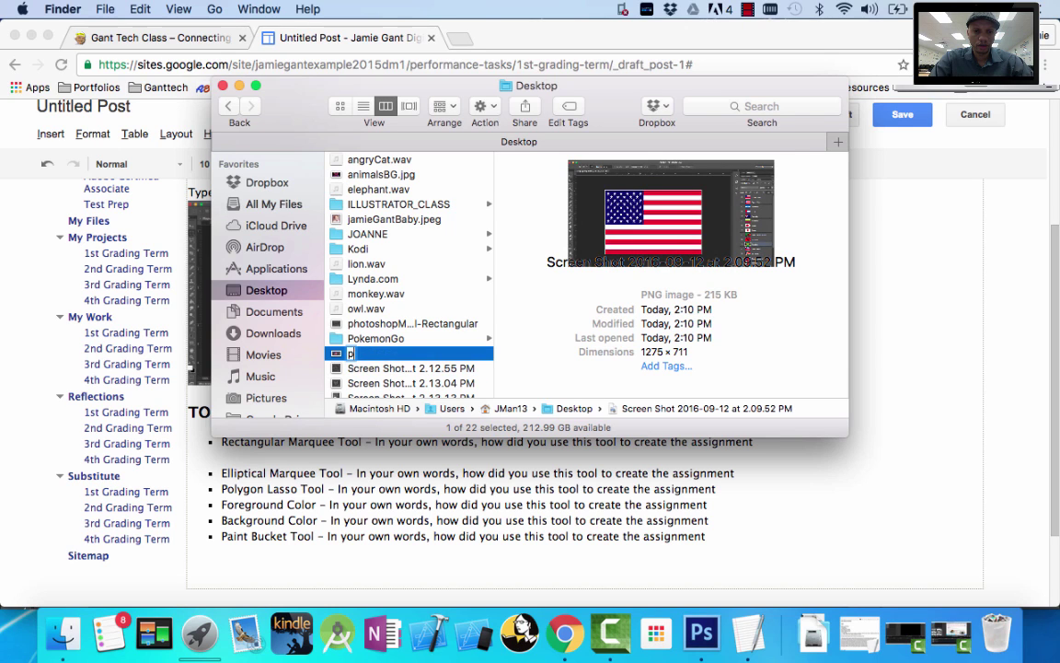
type("hotoshop")
type("Workspace")
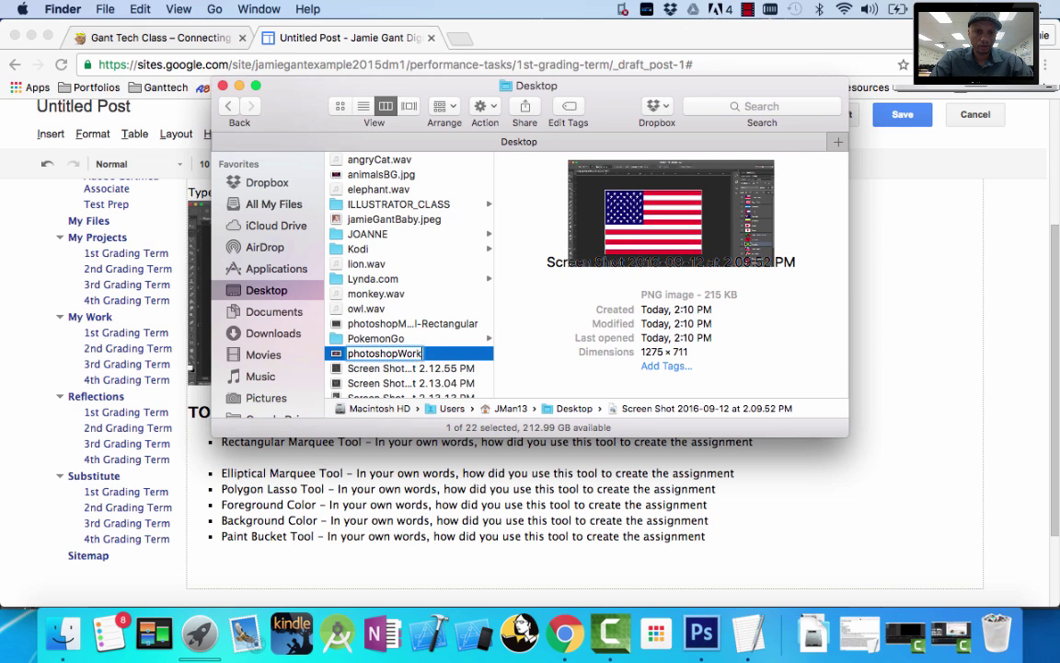
key("Return")
Step: Rename the 2.12.55 PM screenshot to photoshopMarqueeTool-Circular
left_click(359, 352)
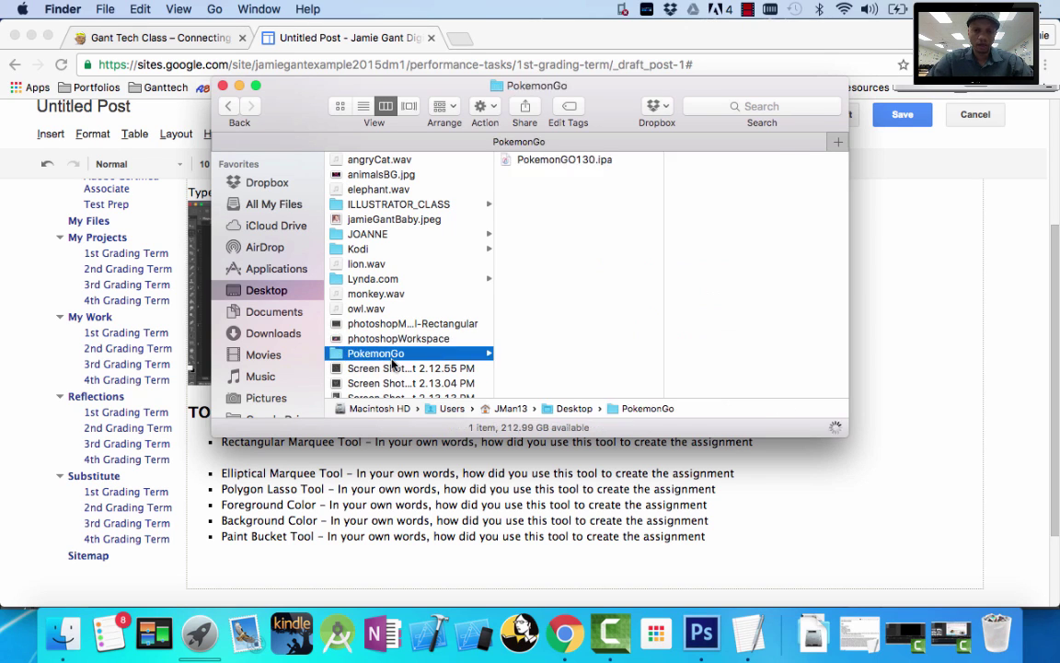
left_click(396, 370)
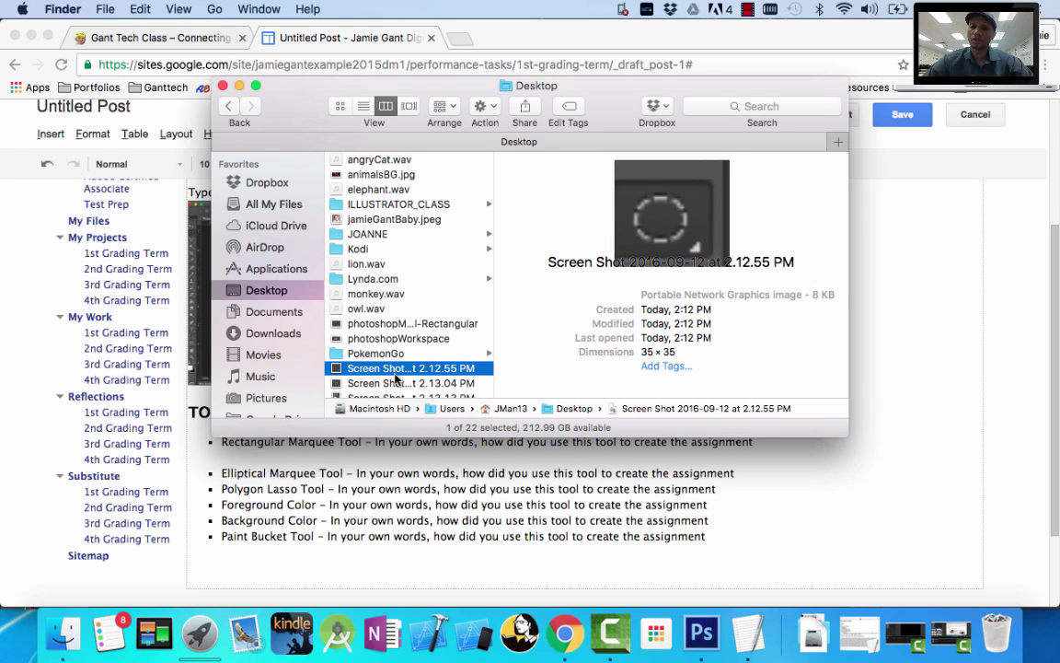
left_click(396, 368)
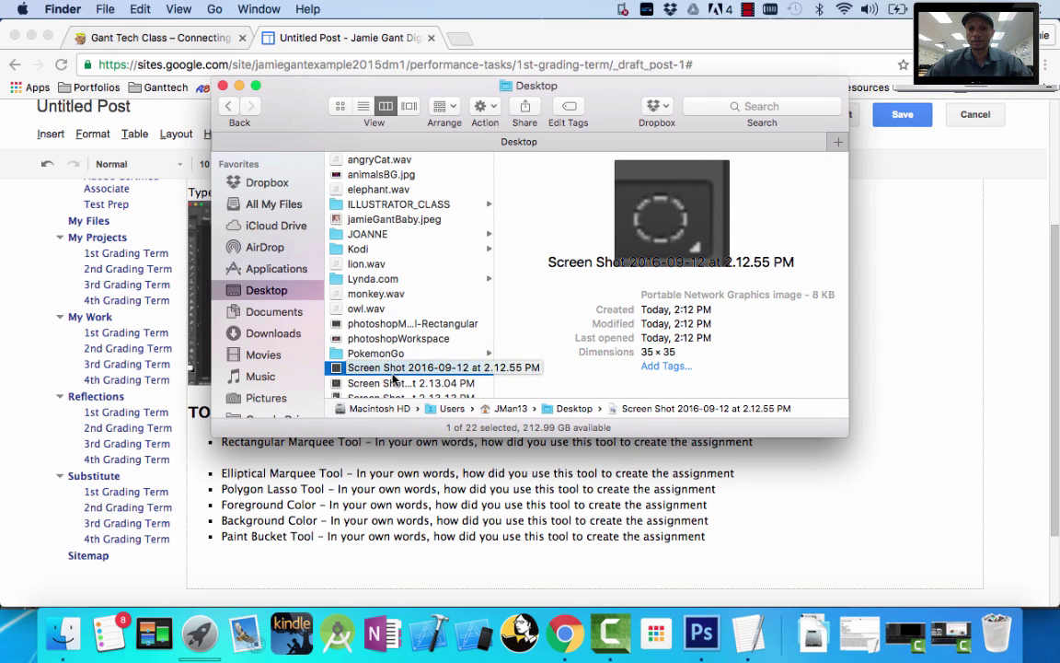
key("Return")
left_click(388, 370)
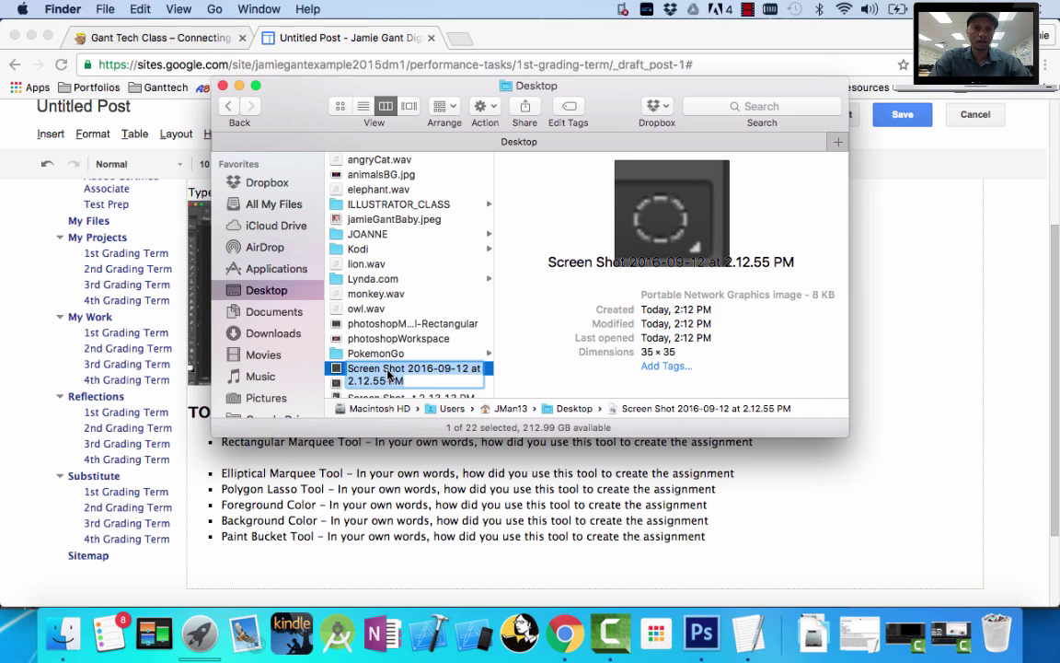
type("photoshopM")
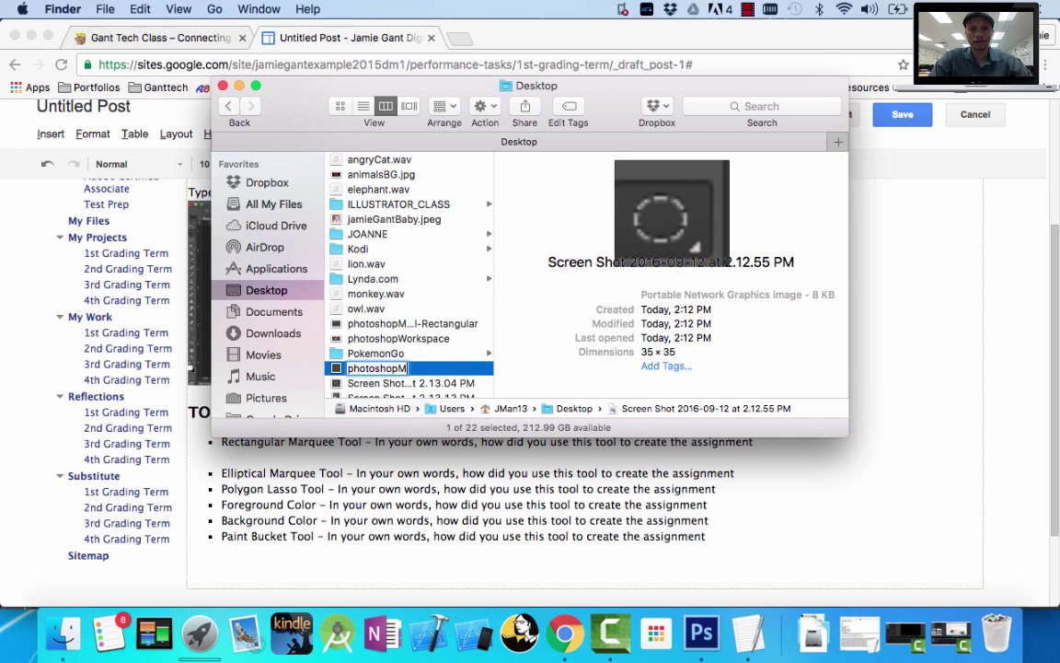
type("arquee")
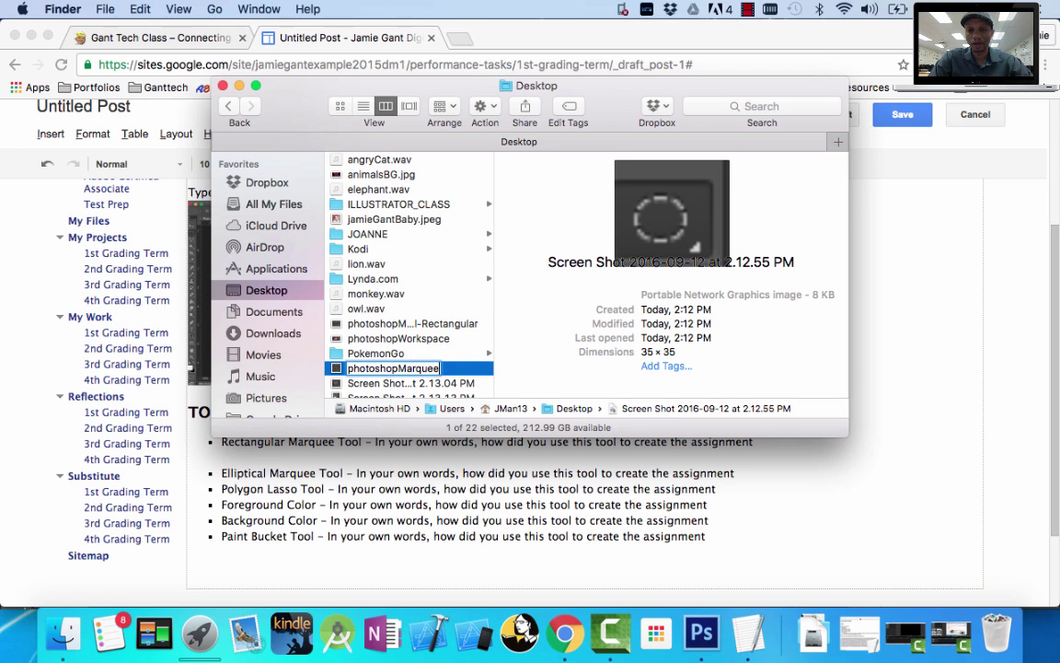
type("Tool-C")
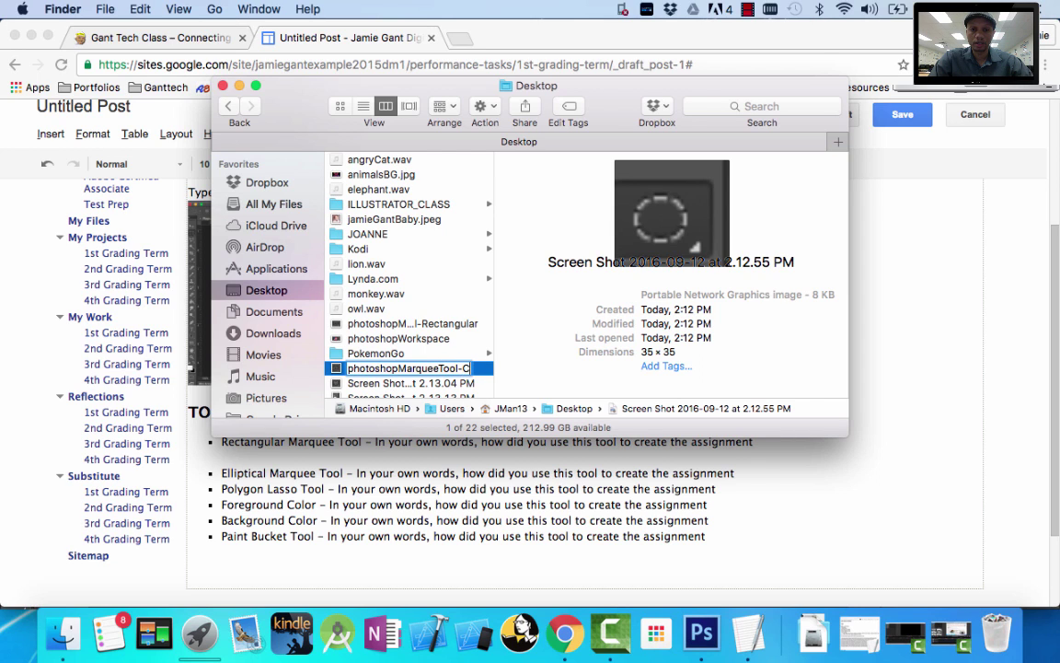
type("ircular")
key("Return")
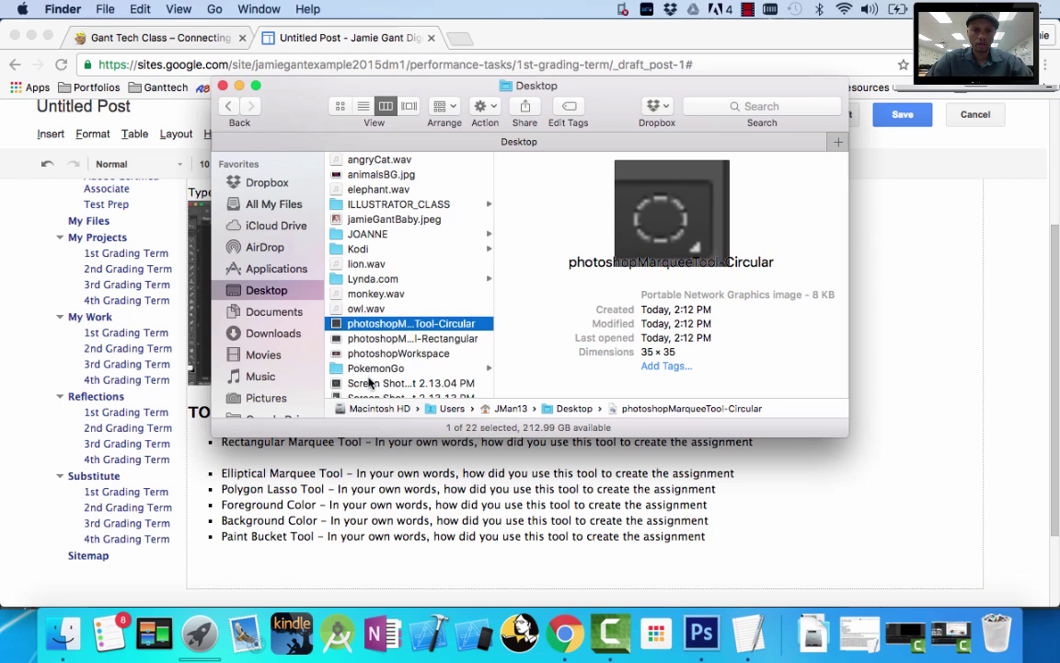
Step: Rename the 2.13.04 PM lasso screenshot to photoshopLassoTool-Polygon
left_click(378, 384)
left_click(378, 384)
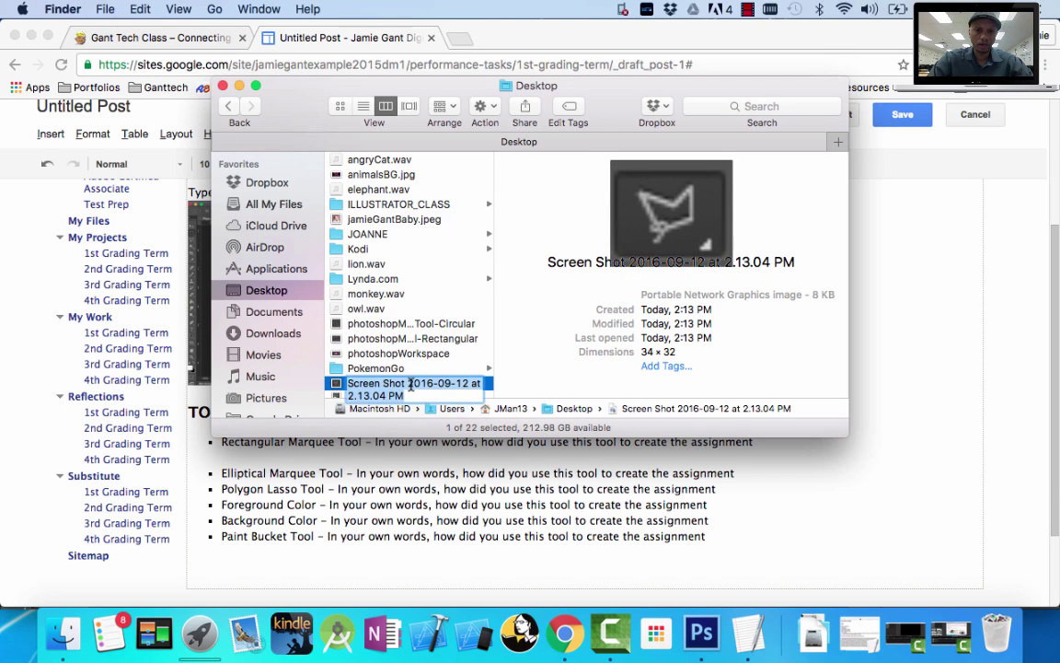
type("photos")
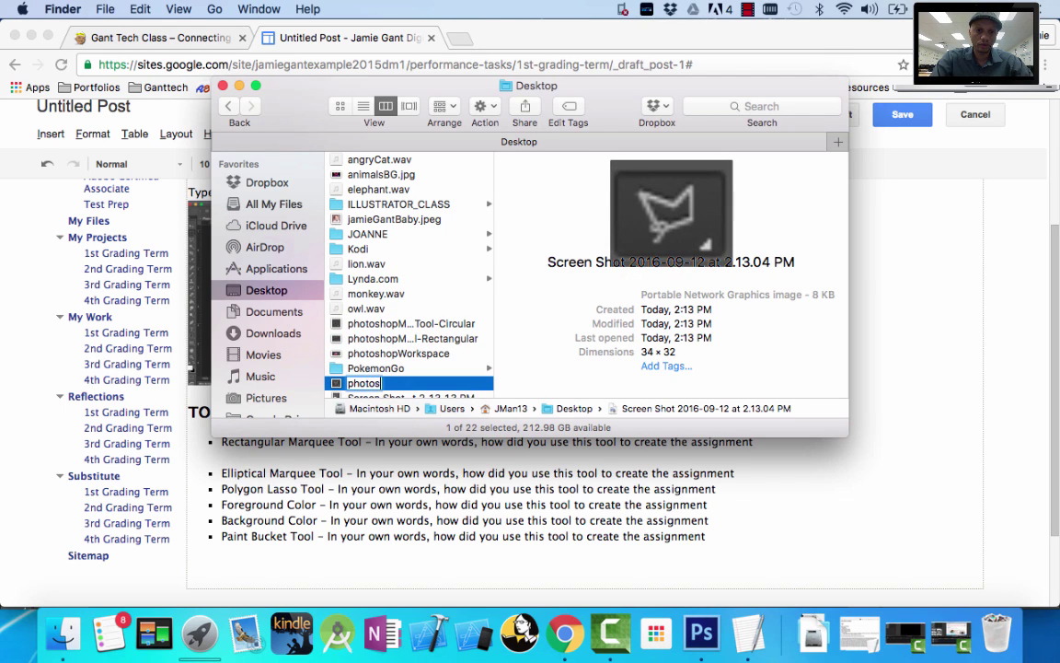
type("hopLass")
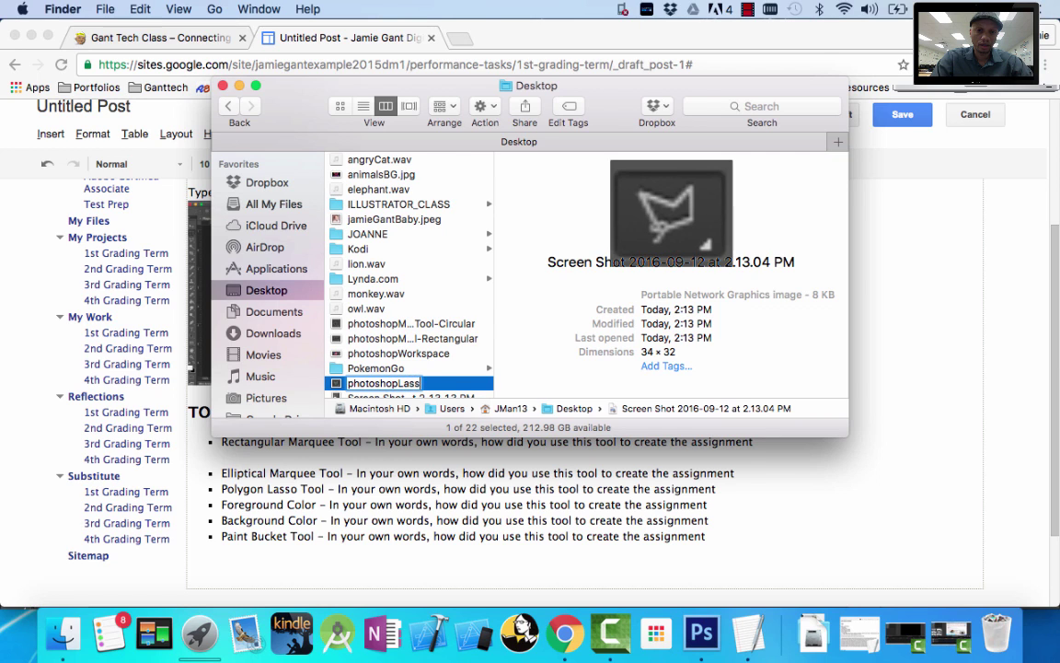
type("oTool")
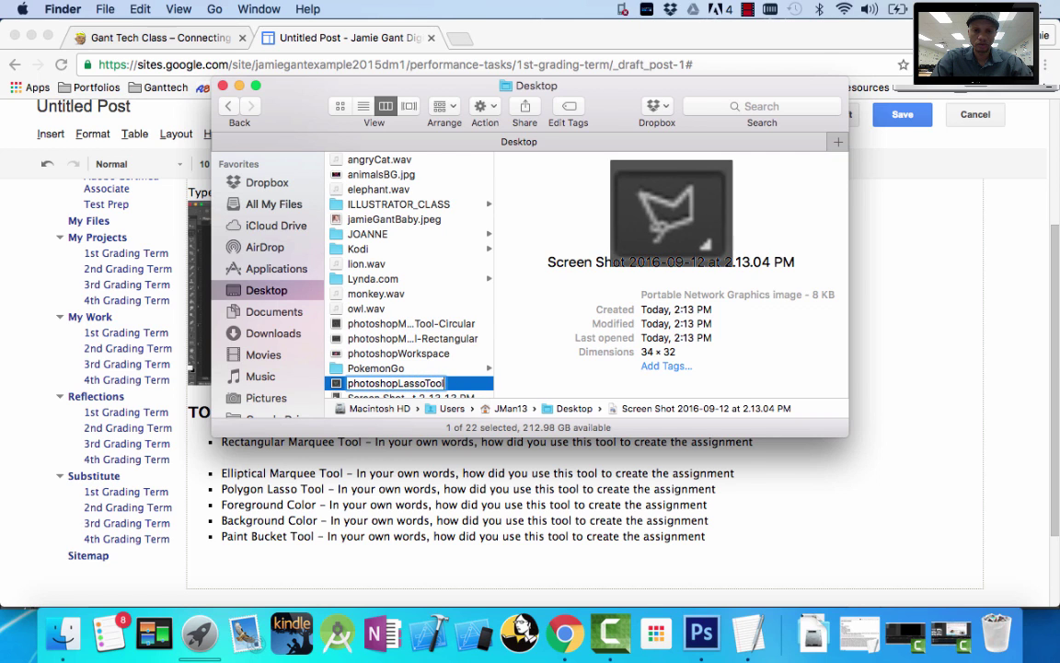
type("polyg")
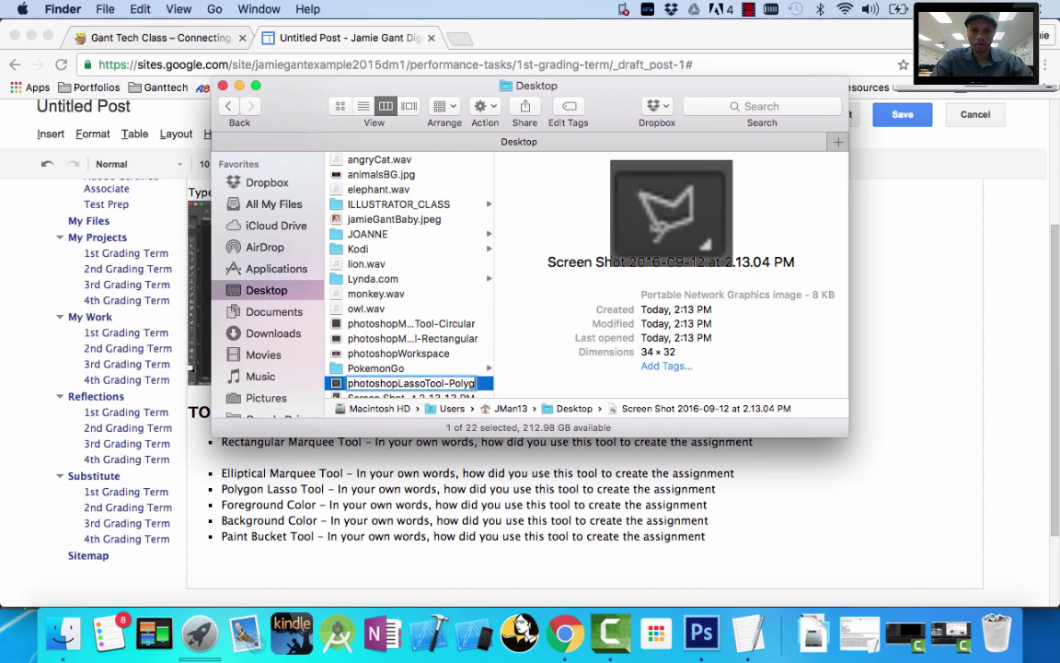
type("on")
key("Return")
Step: Rename the foreground/background color screenshot to photoshopColor-ForegroundBackground
scroll(419, 347, "down", 1)
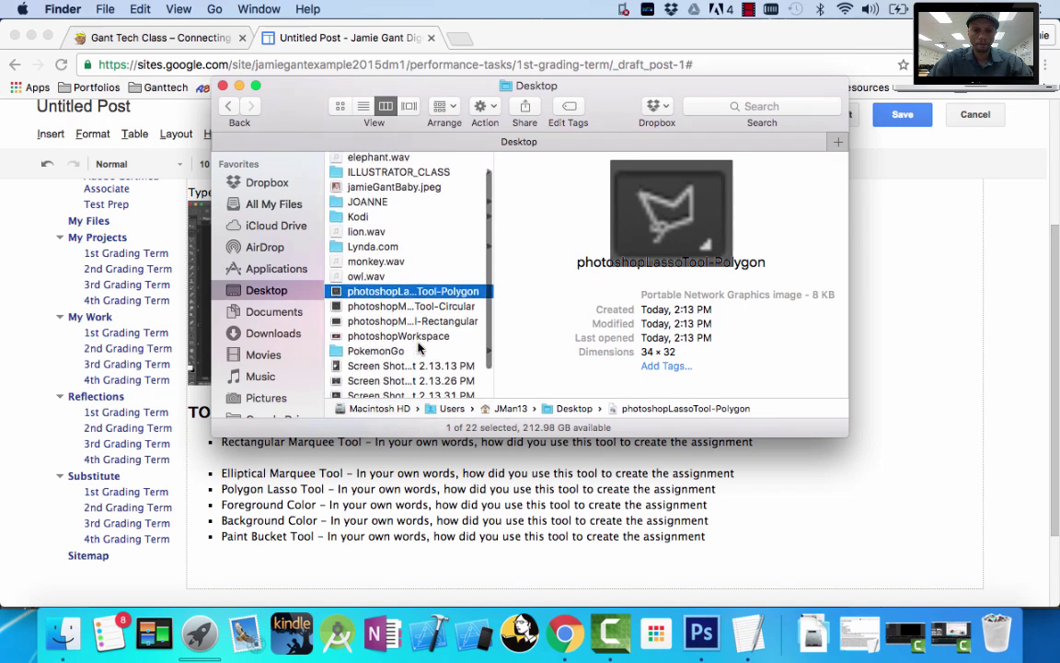
scroll(419, 347, "down", 1)
left_click(391, 362)
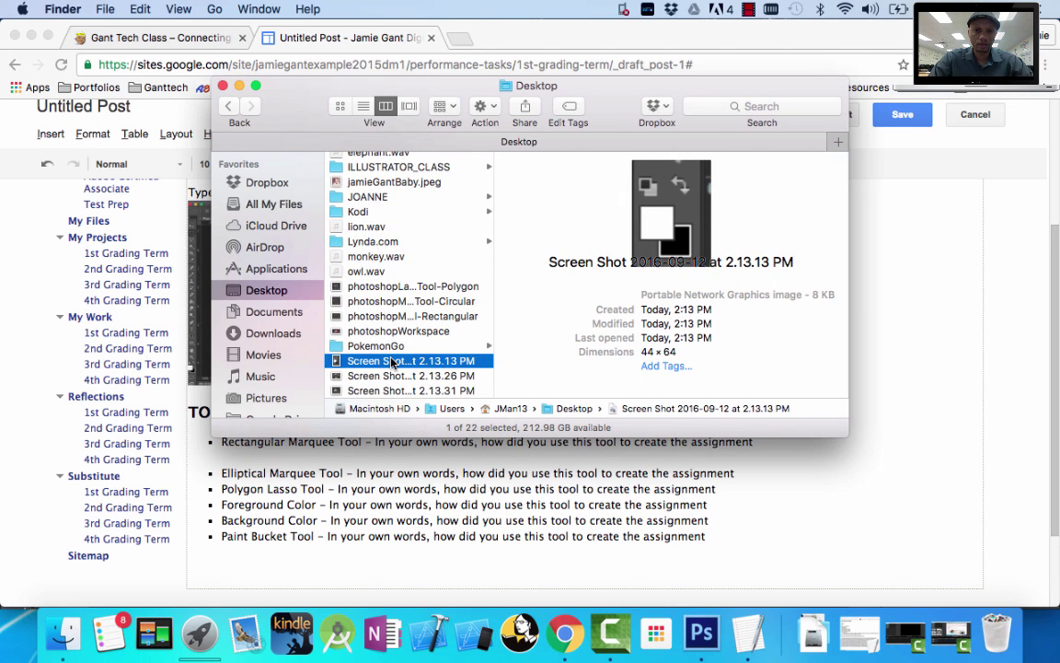
key("Return")
type("photosohp")
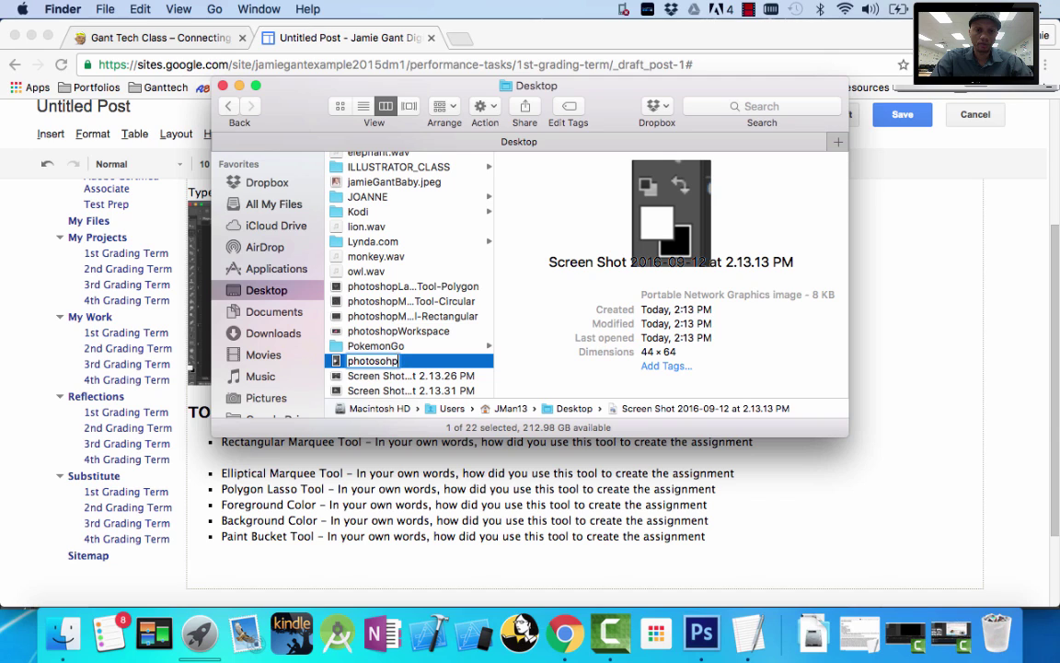
type("op")
type("Fo")
key("BackSpace")
key("BackSpace")
type("Color")
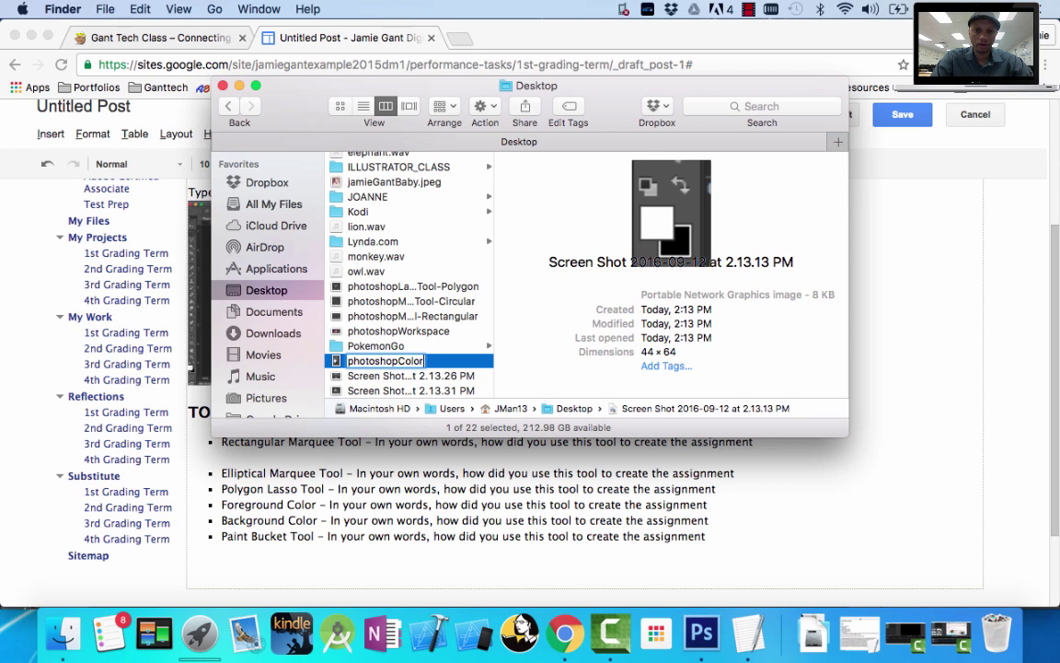
type("-ForegroundBackground")
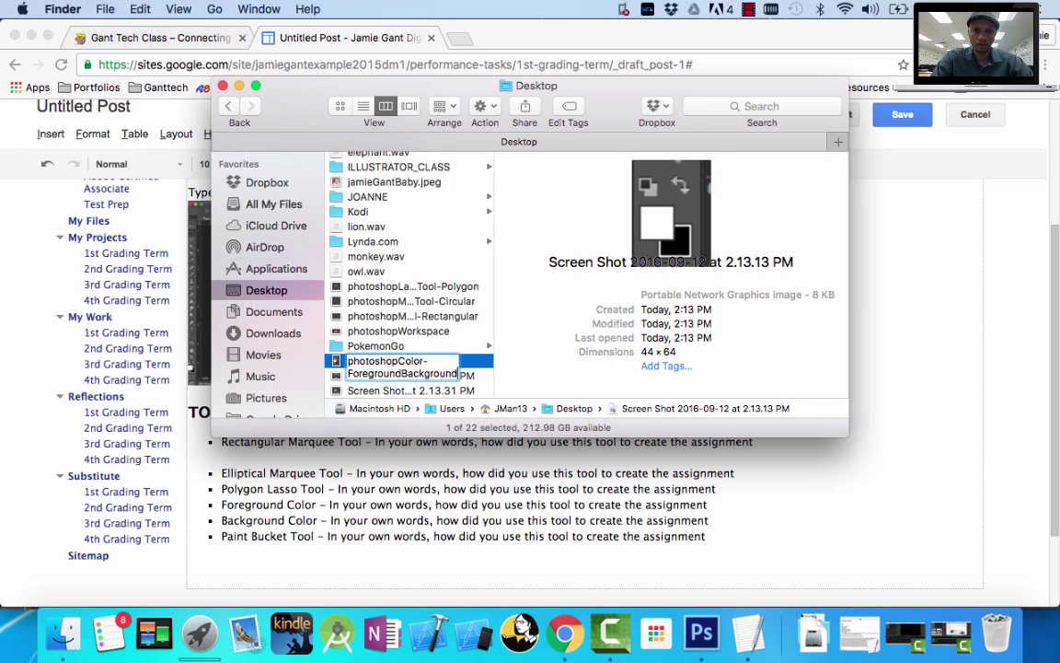
key("Return")
Step: Rename the paint bucket screenshot to photoshopPaintBucketTool
left_click(387, 378)
left_click(382, 391)
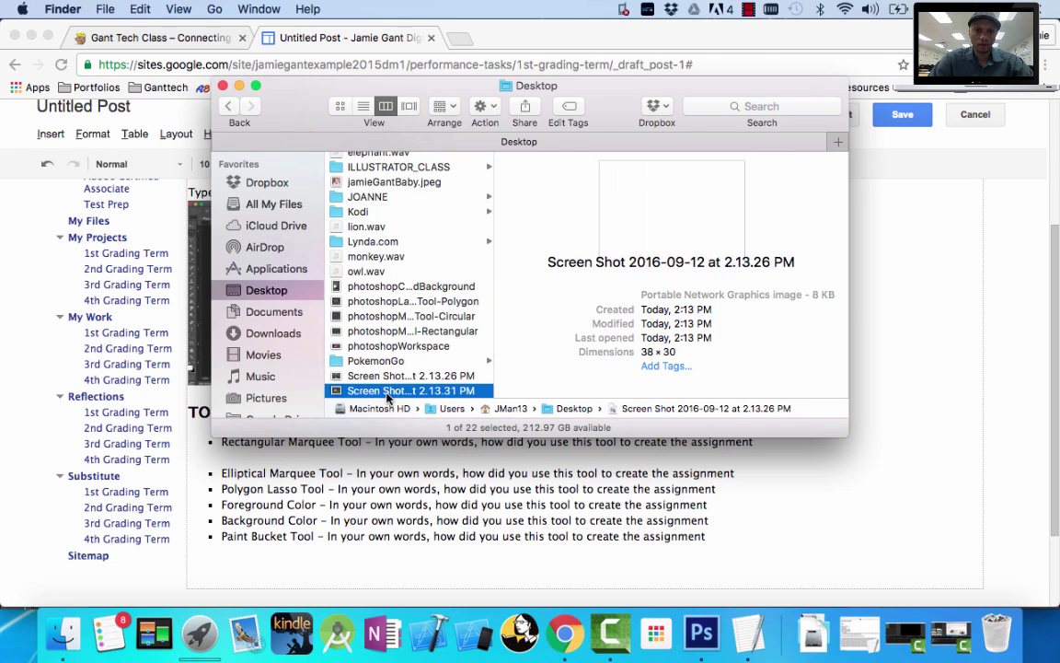
key("Return")
type("pho")
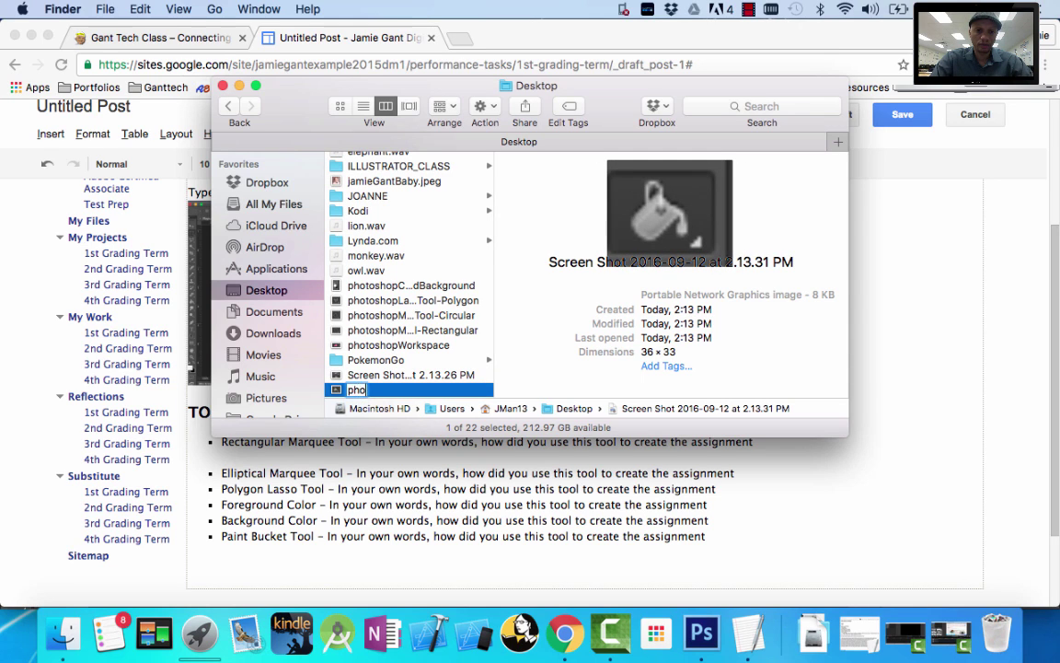
type("toshopPaintBu")
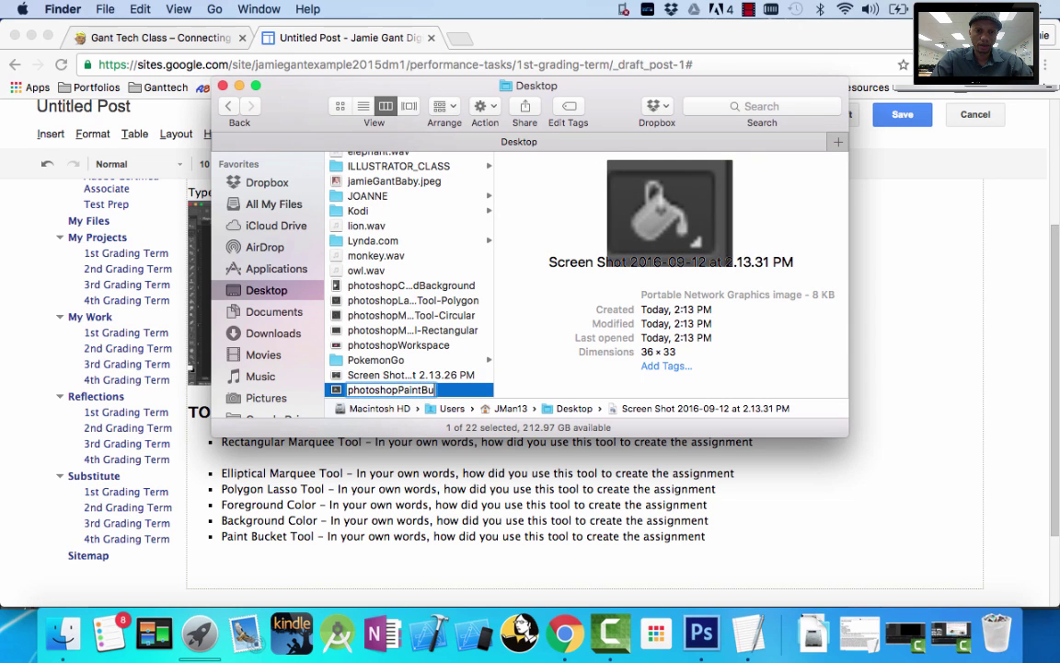
type("cketTool")
key("Return")
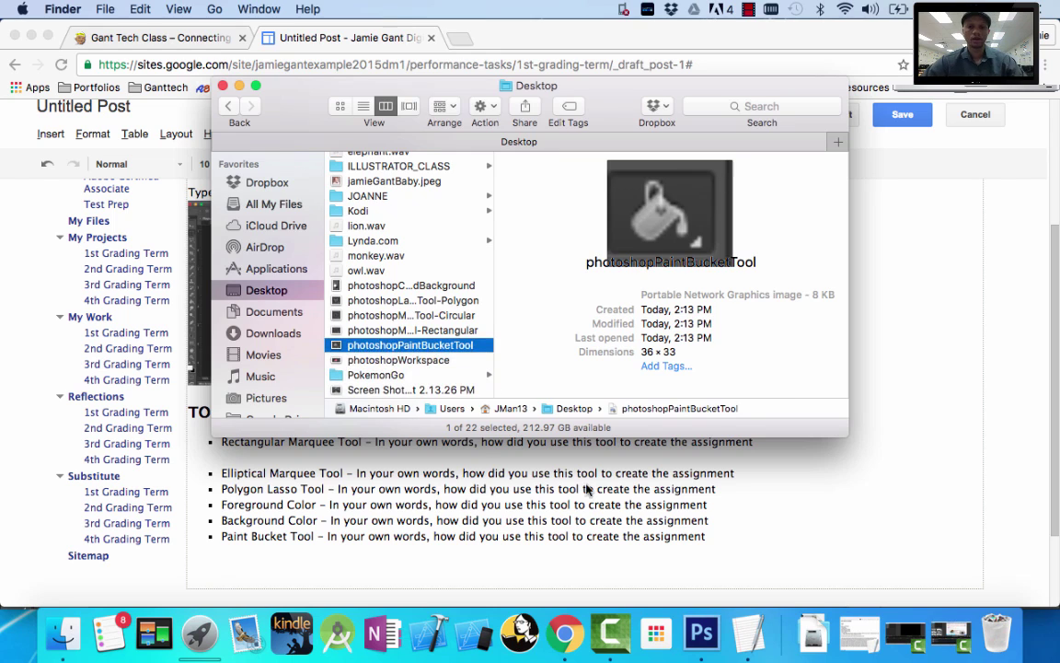
left_click(295, 441)
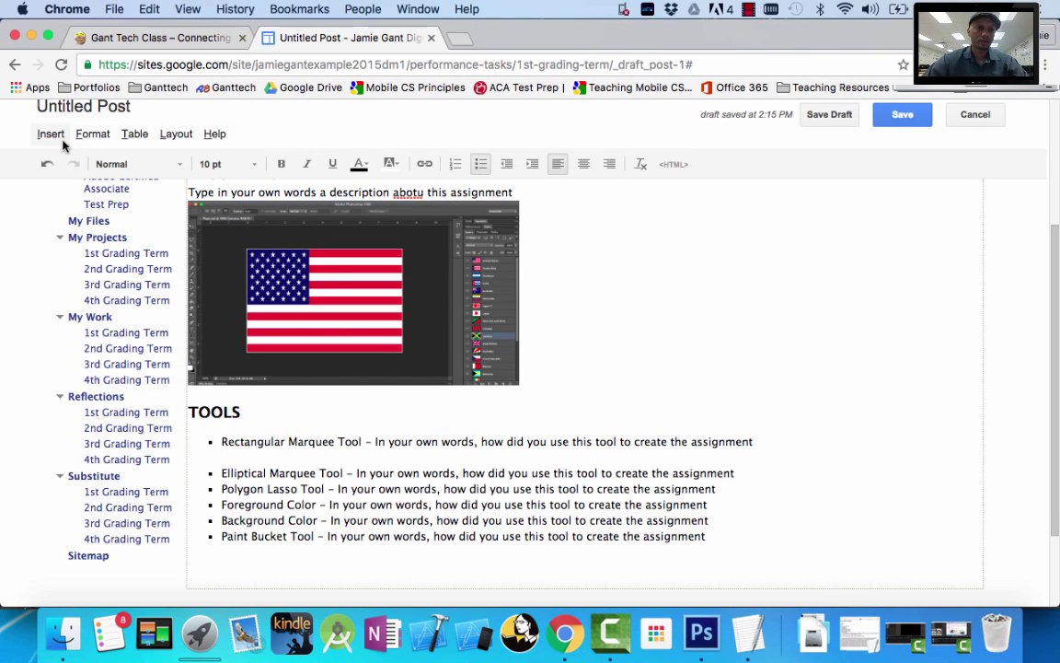
Step: Upload photoshopMarqueeTool-Rectangular and insert it below the Rectangular Marquee Tool bullet
left_click(51, 133)
left_click(70, 180)
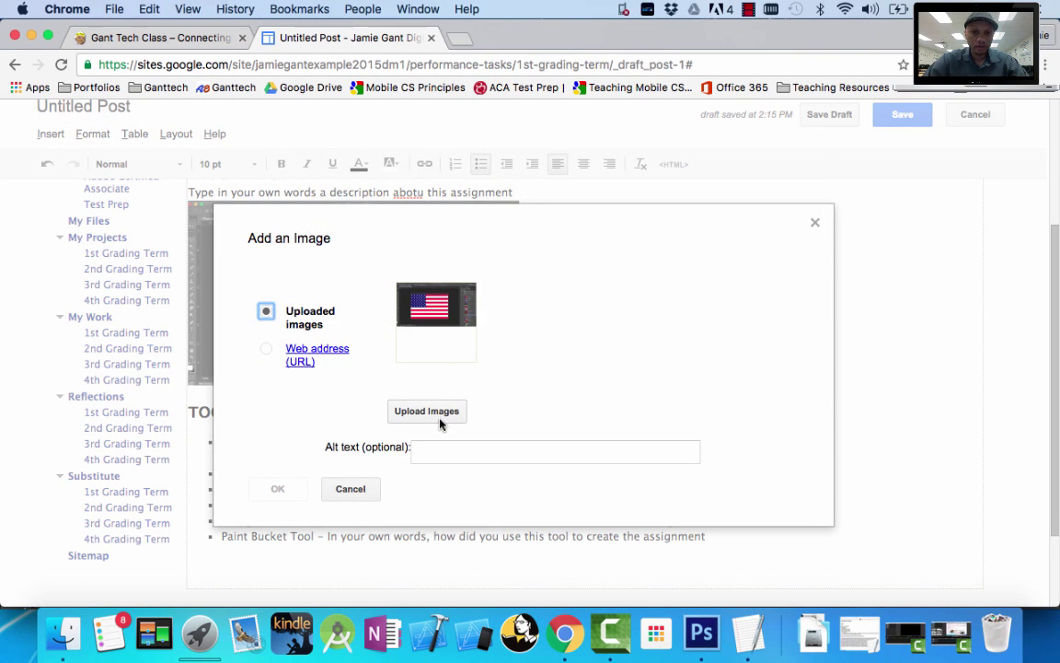
left_click(439, 419)
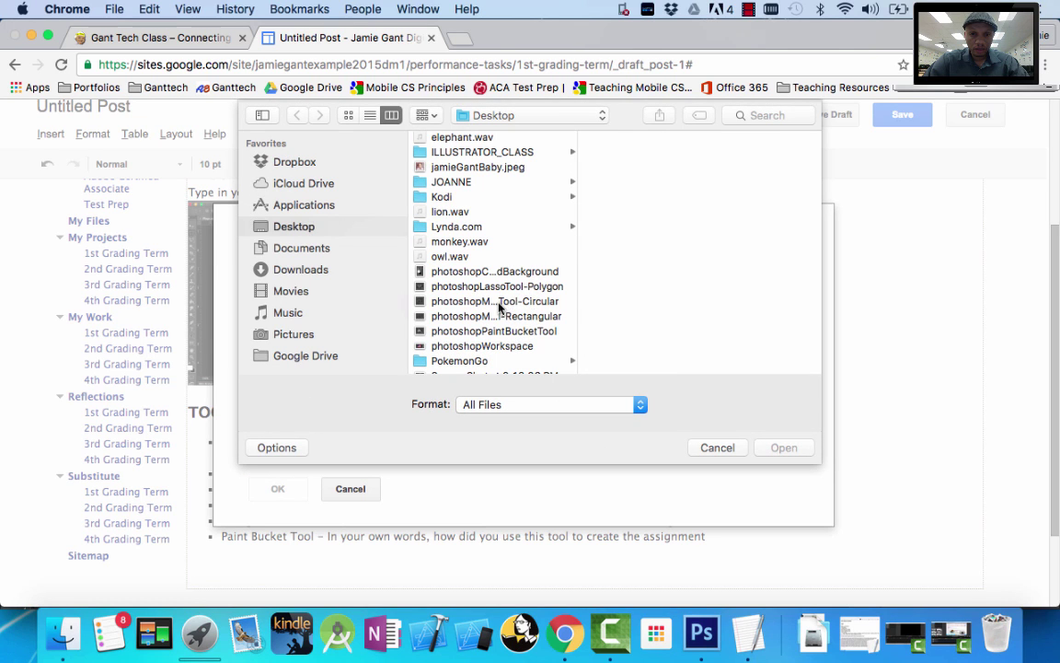
left_click(504, 301)
left_click(496, 316)
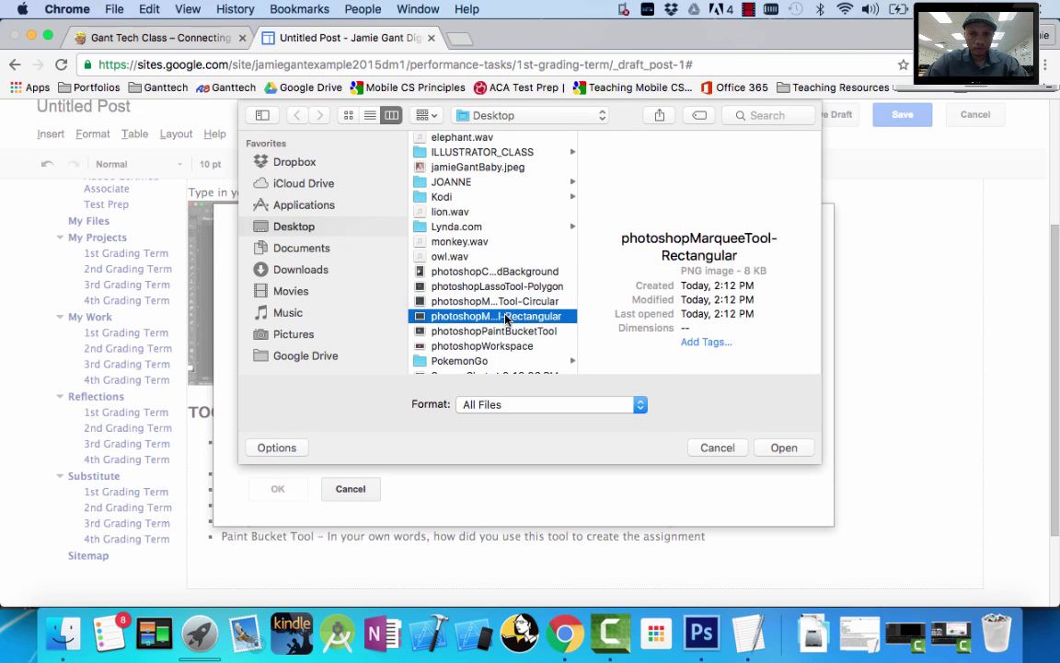
left_click(783, 447)
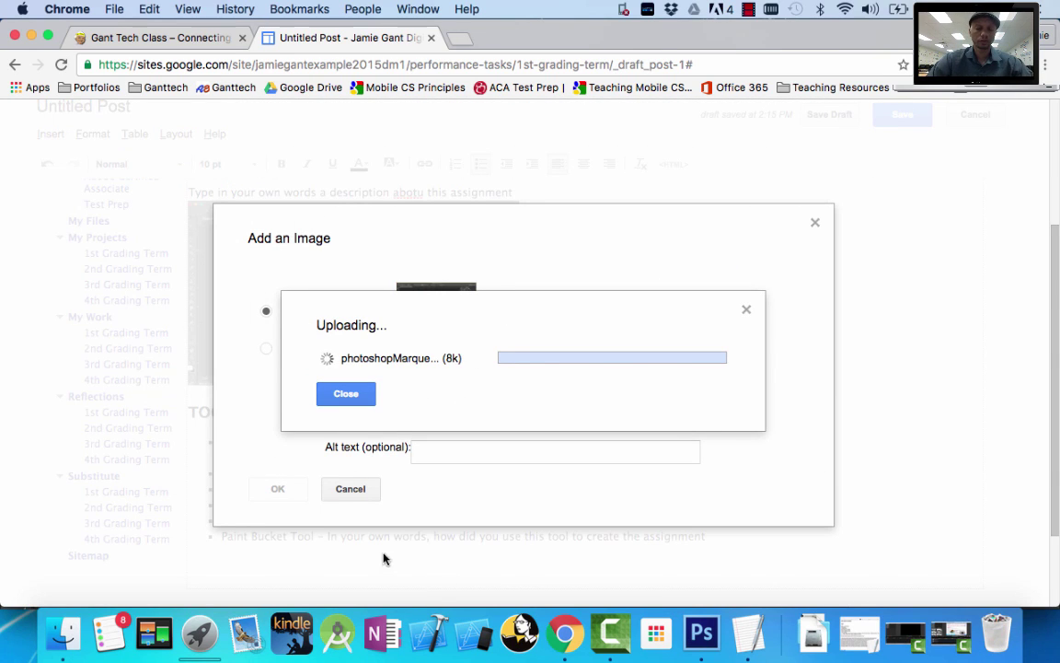
left_click(287, 488)
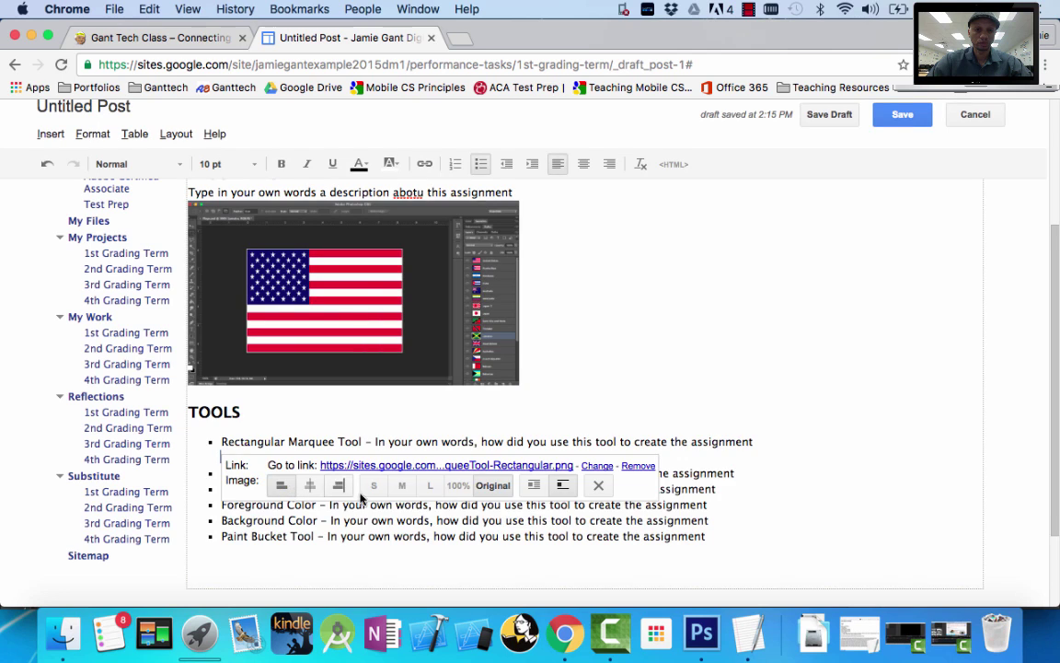
left_click(735, 457)
Step: Add a blank line after the Elliptical Marquee Tool bullet
scroll(738, 463, "down", 2)
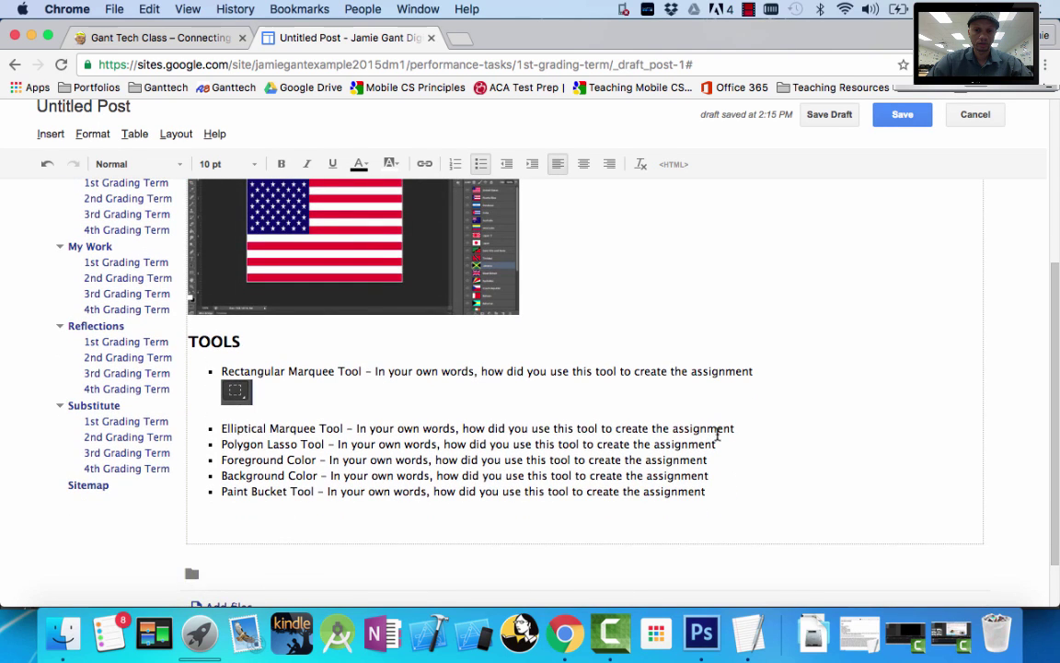
left_click(742, 428)
key("Return")
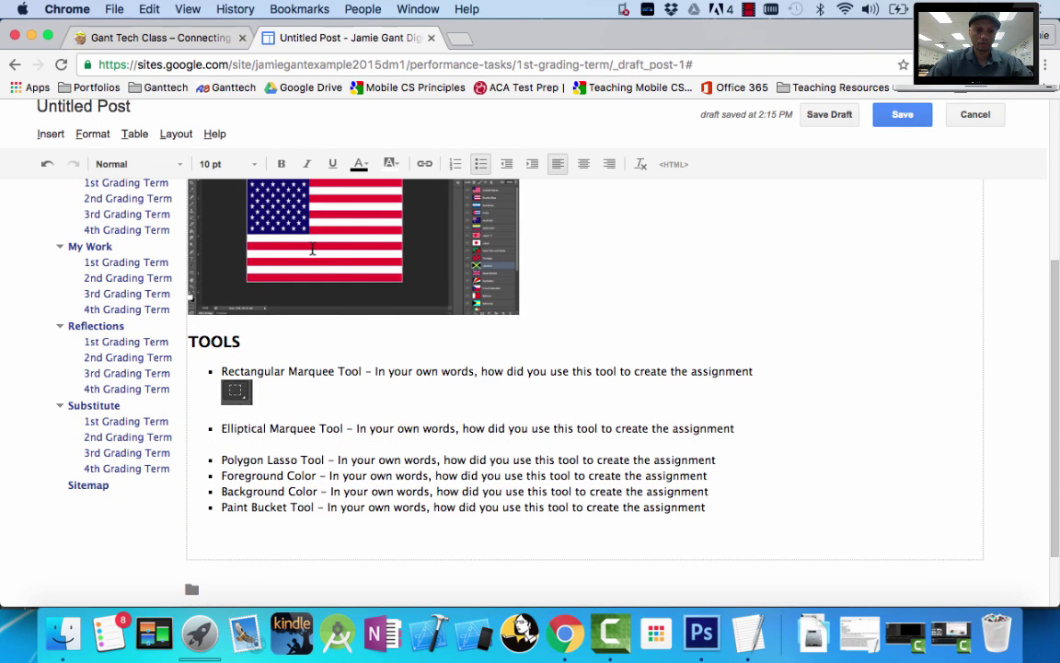
Step: Upload photoshopMarqueeTool-Circular and insert it under the Elliptical Marquee Tool bullet
left_click(50, 133)
left_click(83, 184)
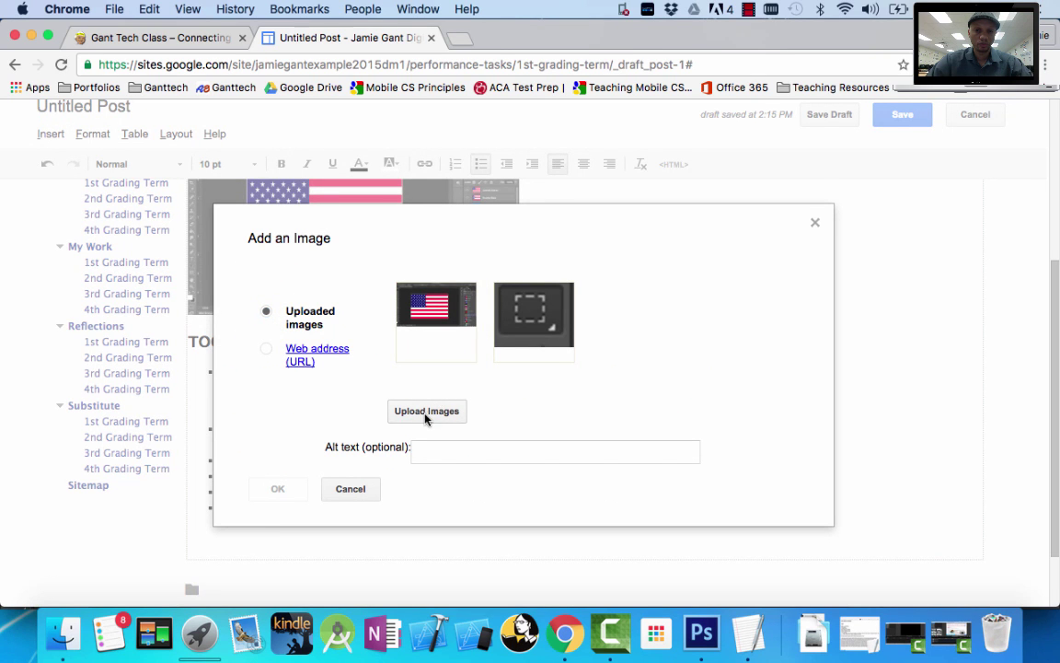
left_click(426, 414)
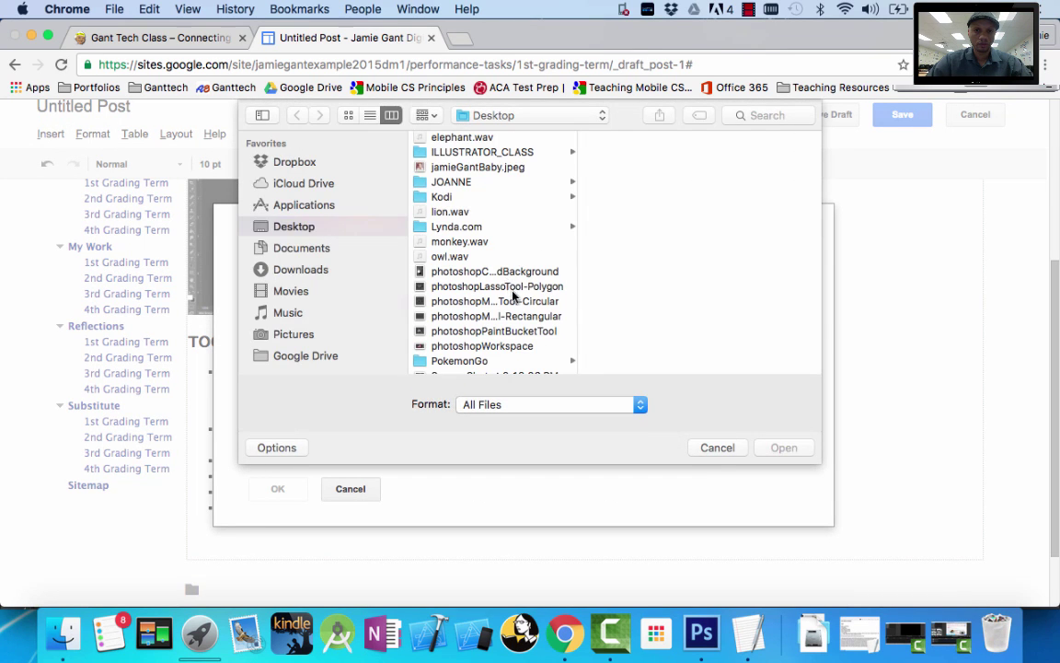
left_click(497, 301)
left_click(782, 447)
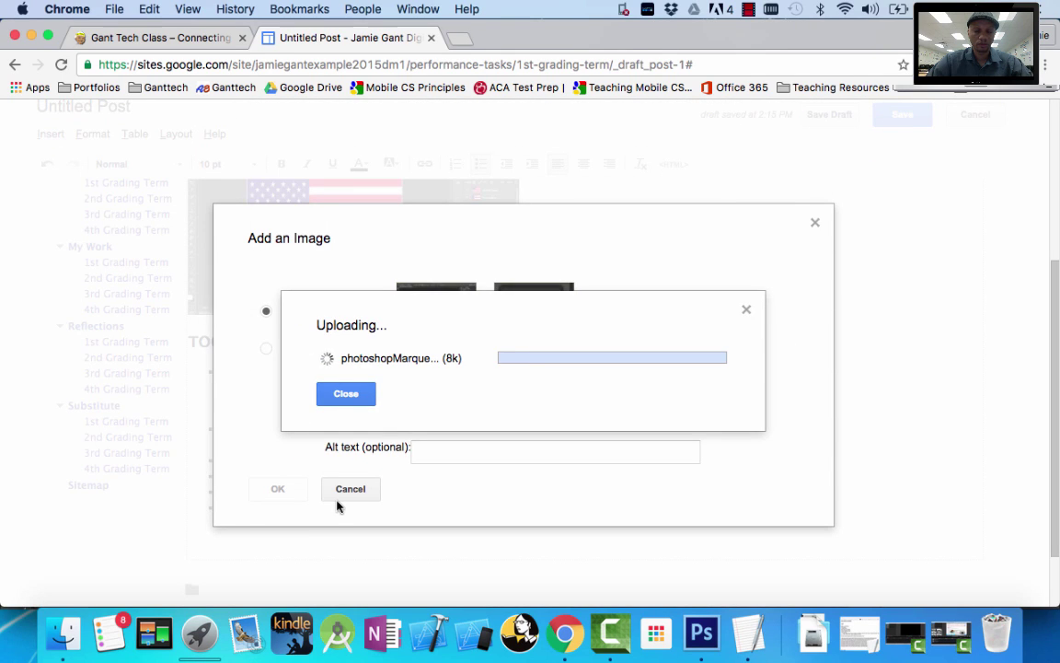
left_click(294, 489)
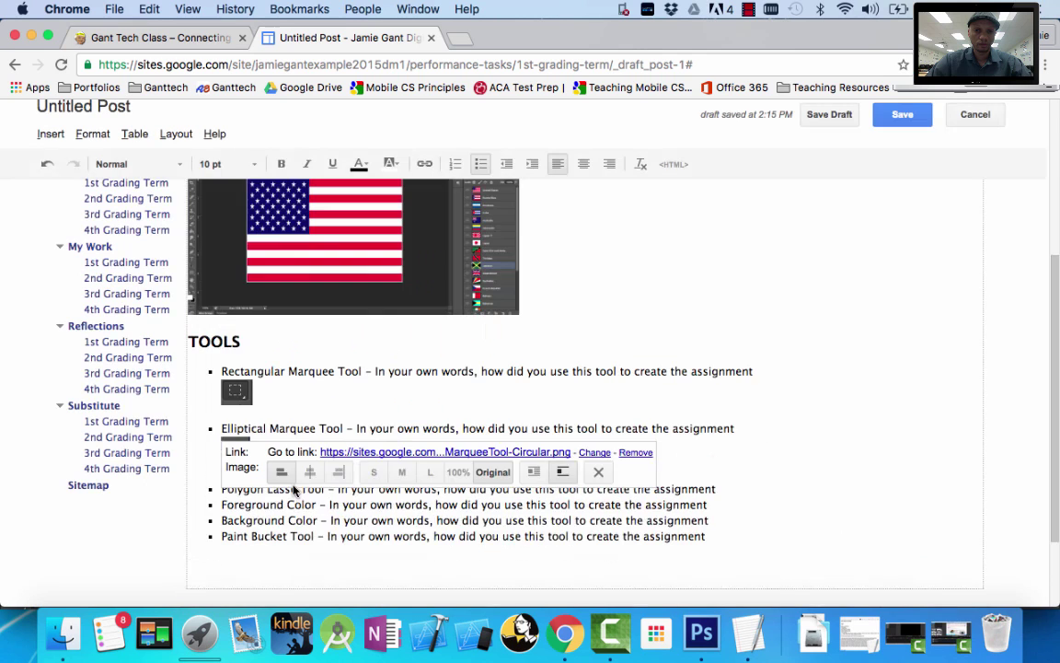
left_click(685, 445)
Step: Open a blank line after Polygon Lasso and upload photoshopLassoTool-Polygon for it
scroll(686, 448, "down", 2)
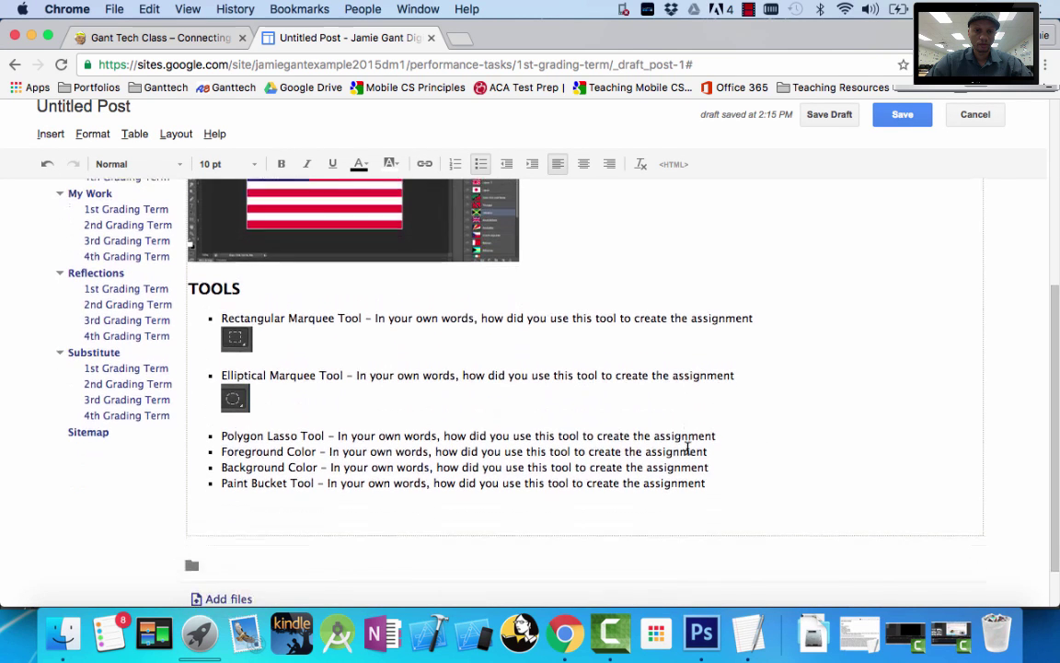
left_click(716, 436)
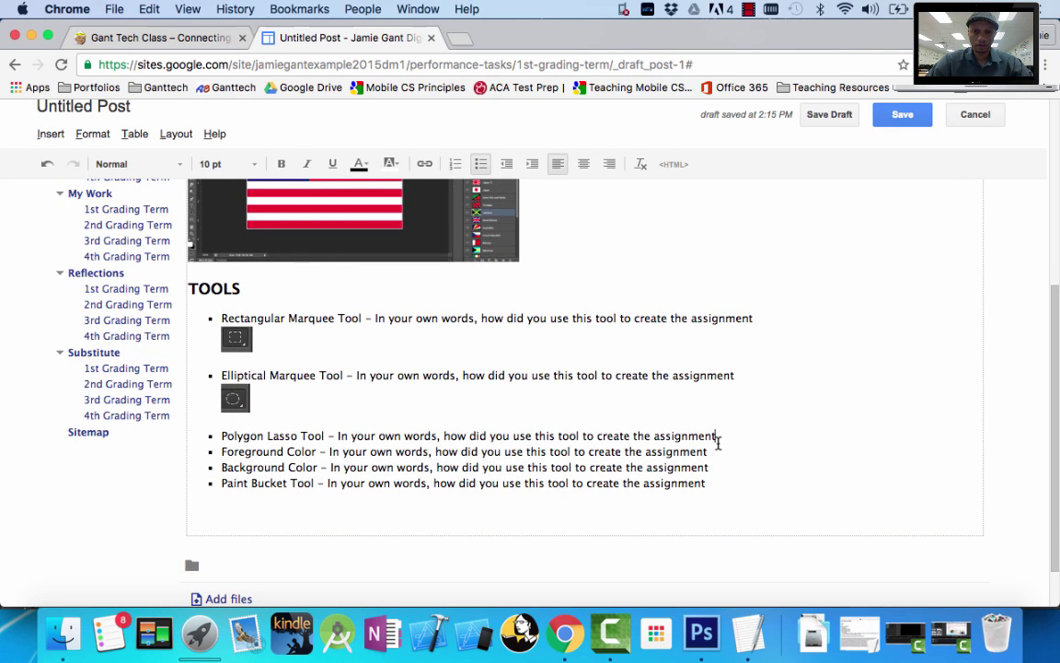
key("Return")
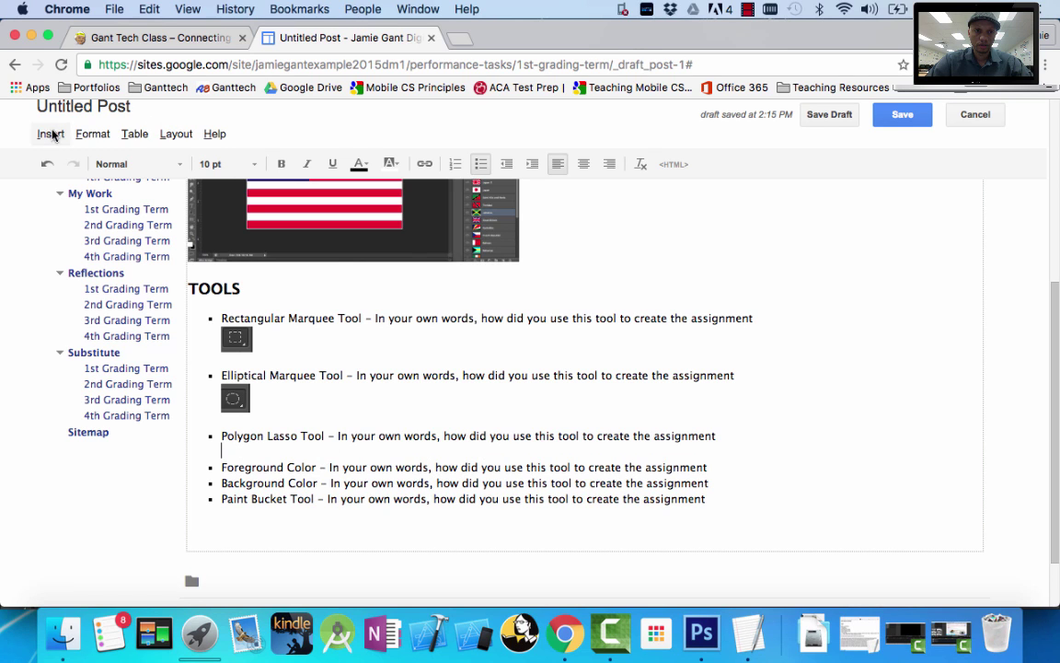
left_click(51, 134)
left_click(83, 171)
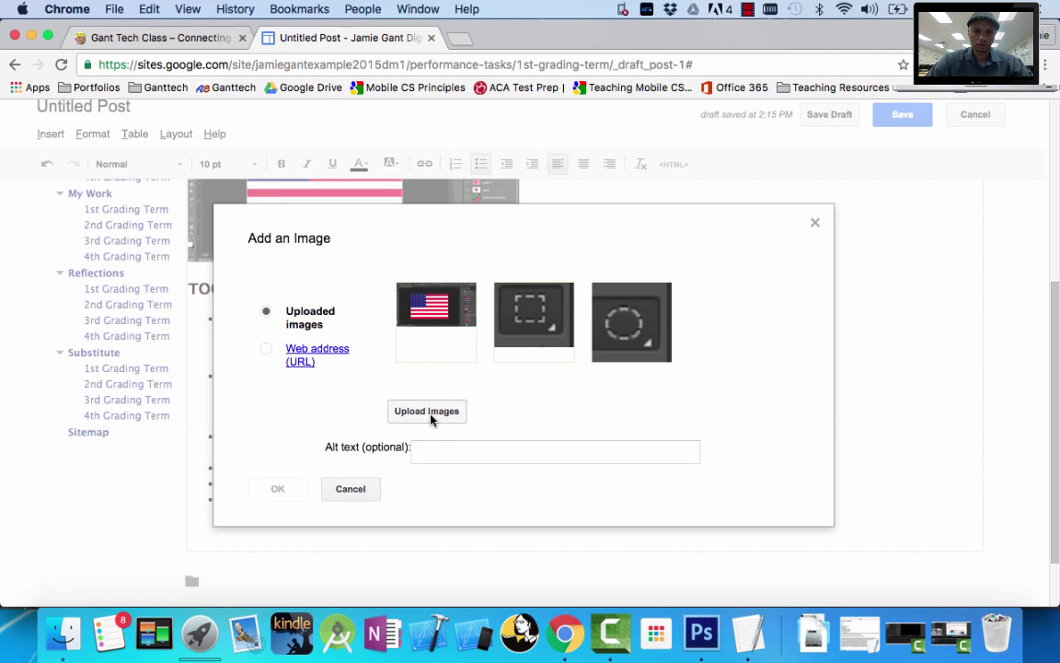
left_click(427, 411)
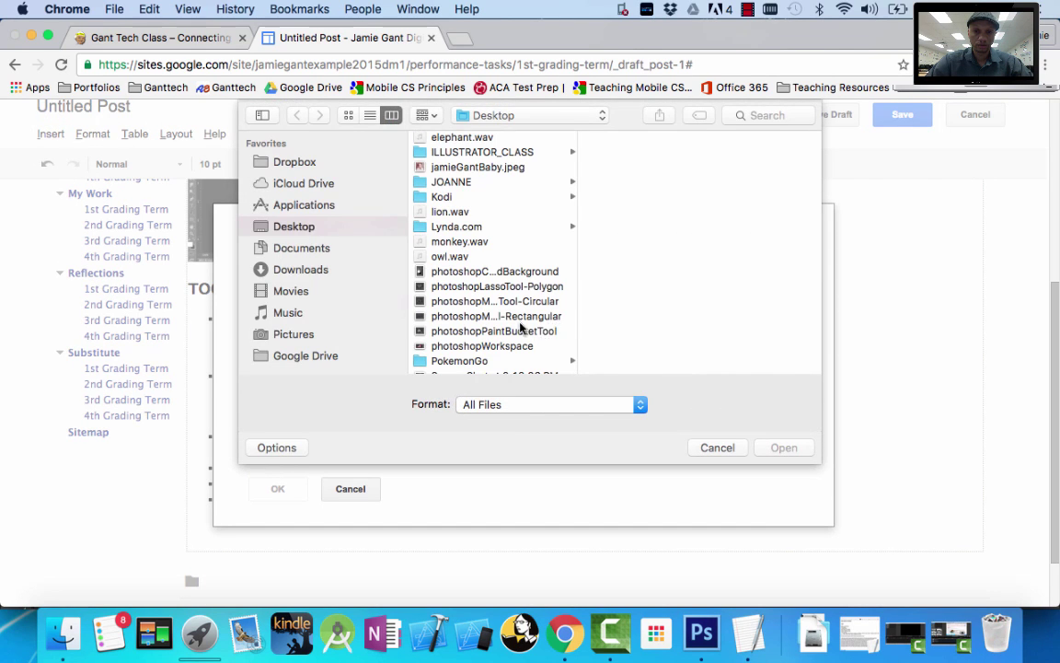
left_click(502, 287)
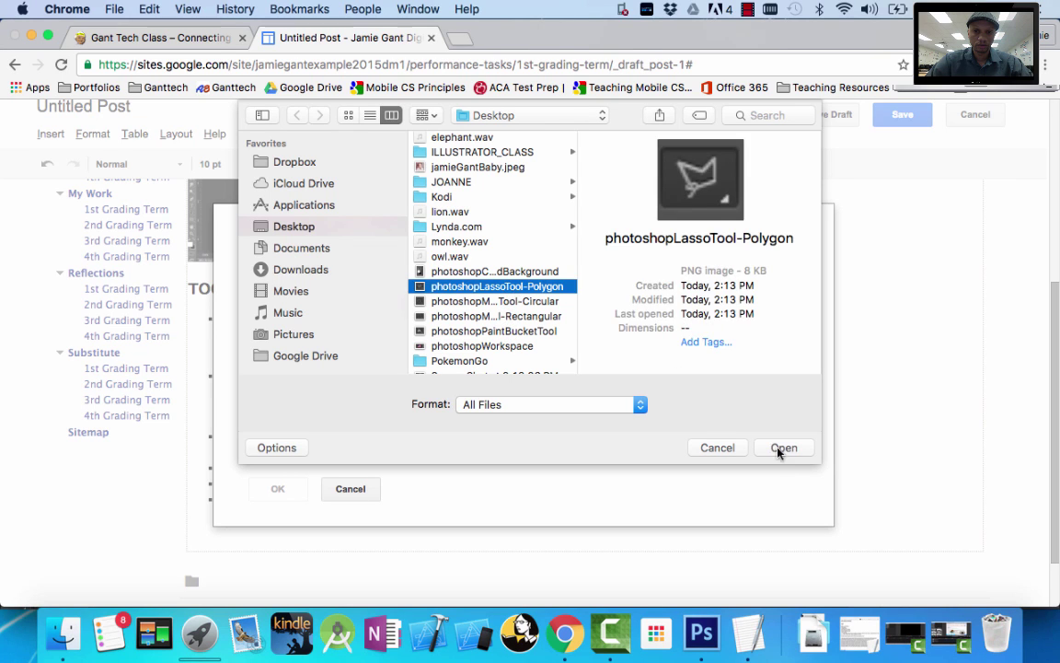
left_click(784, 447)
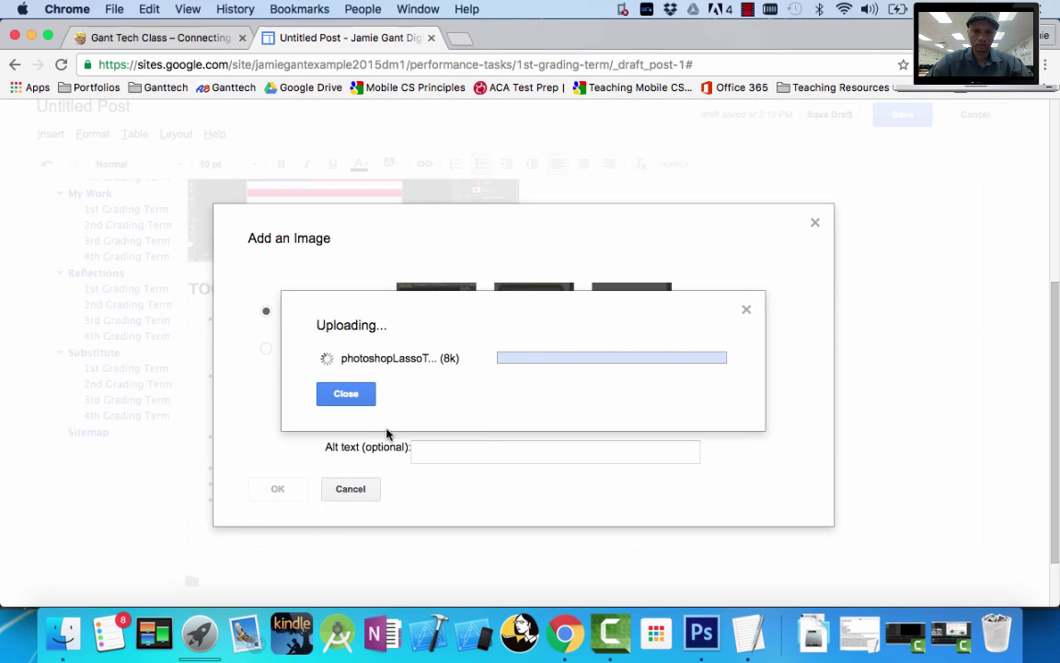
Step: Insert the polygon lasso icon and open a blank line under Foreground Color
left_click(283, 488)
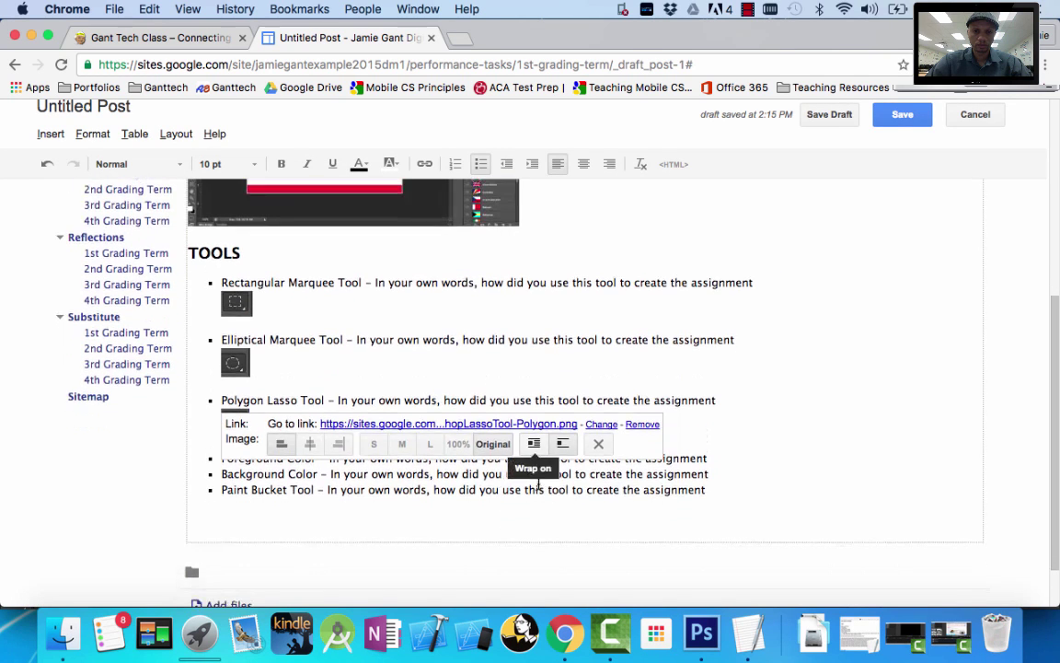
left_click(736, 485)
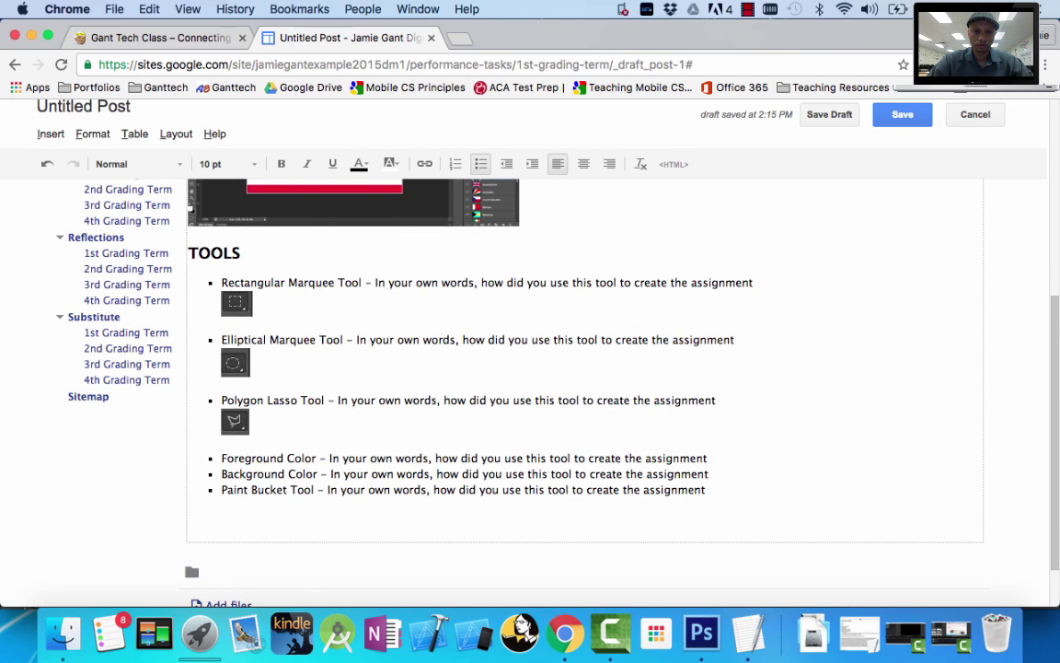
left_click(708, 457)
key("Return")
Step: Upload photoshopColor-ForegroundBackground and insert it under the Foreground Color bullet
left_click(50, 133)
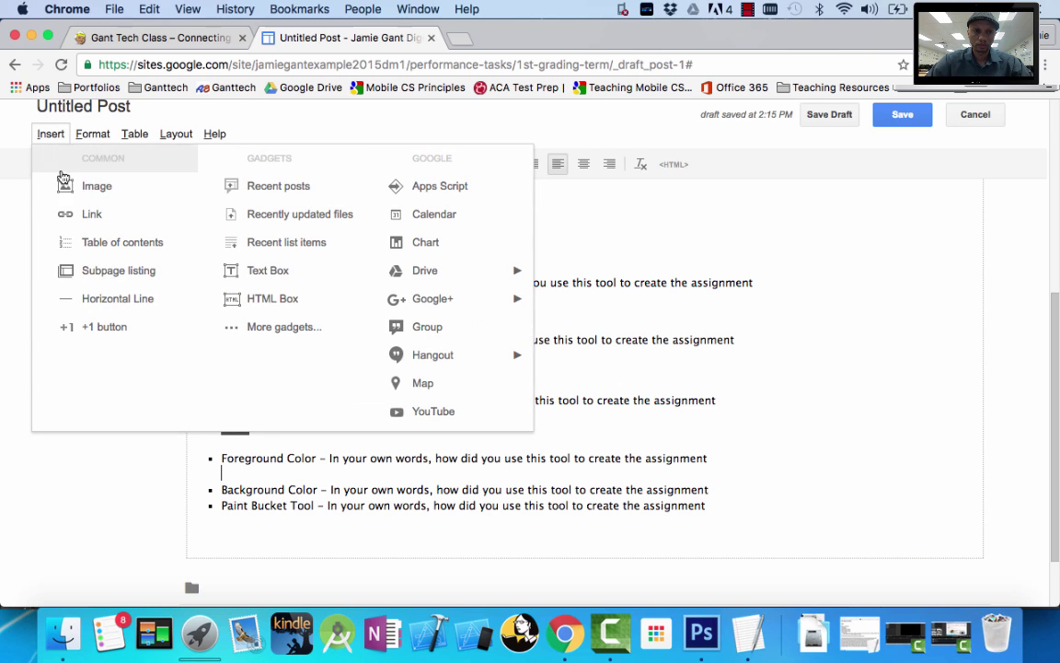
left_click(82, 185)
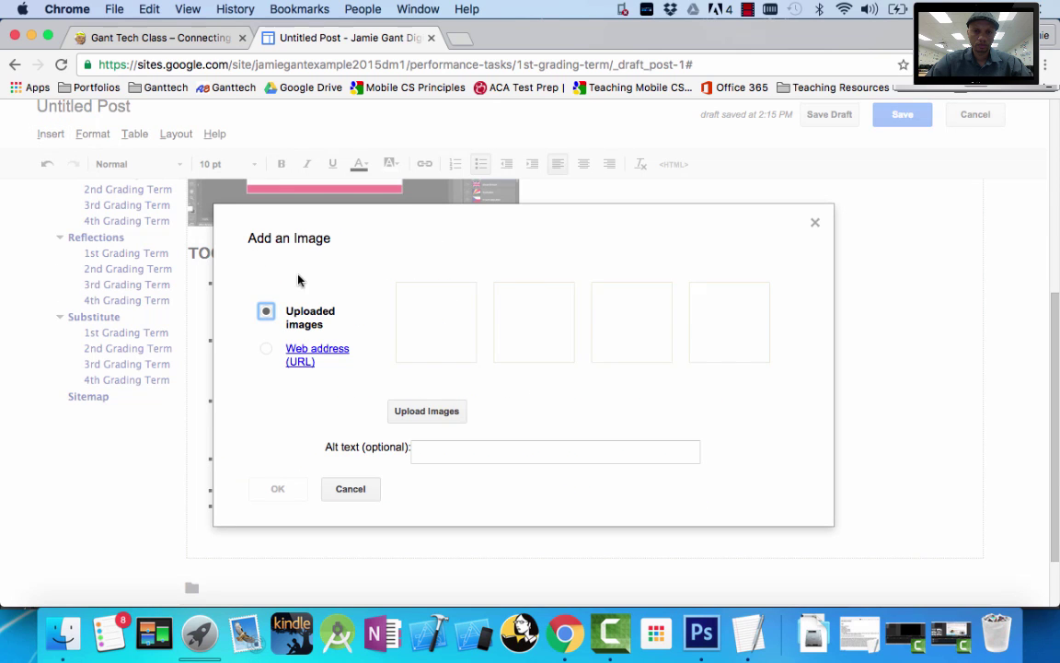
left_click(428, 416)
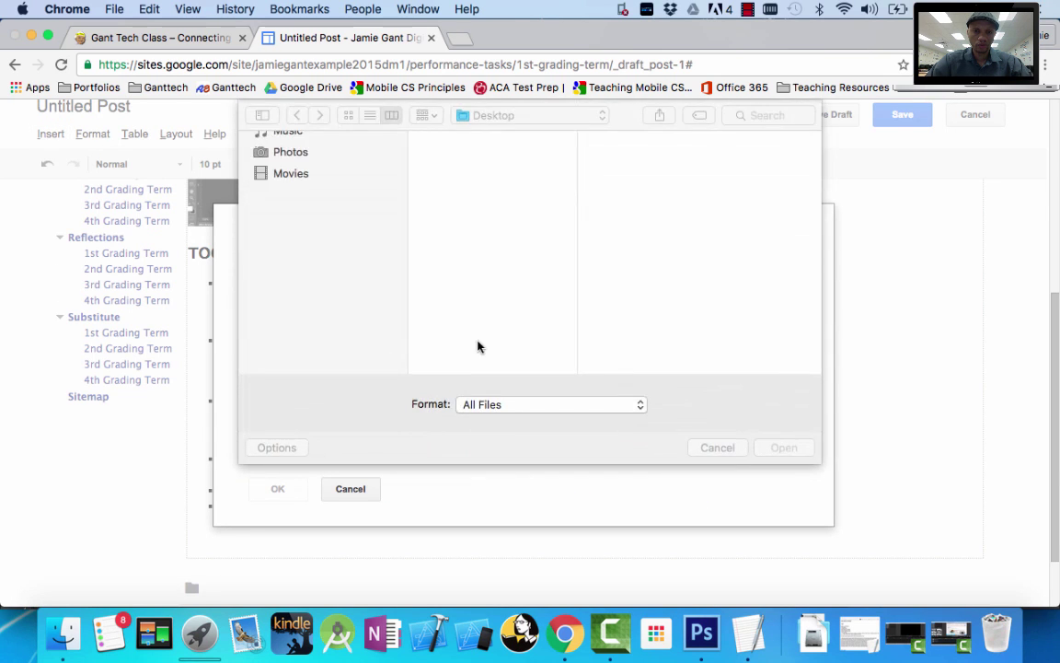
left_click(524, 275)
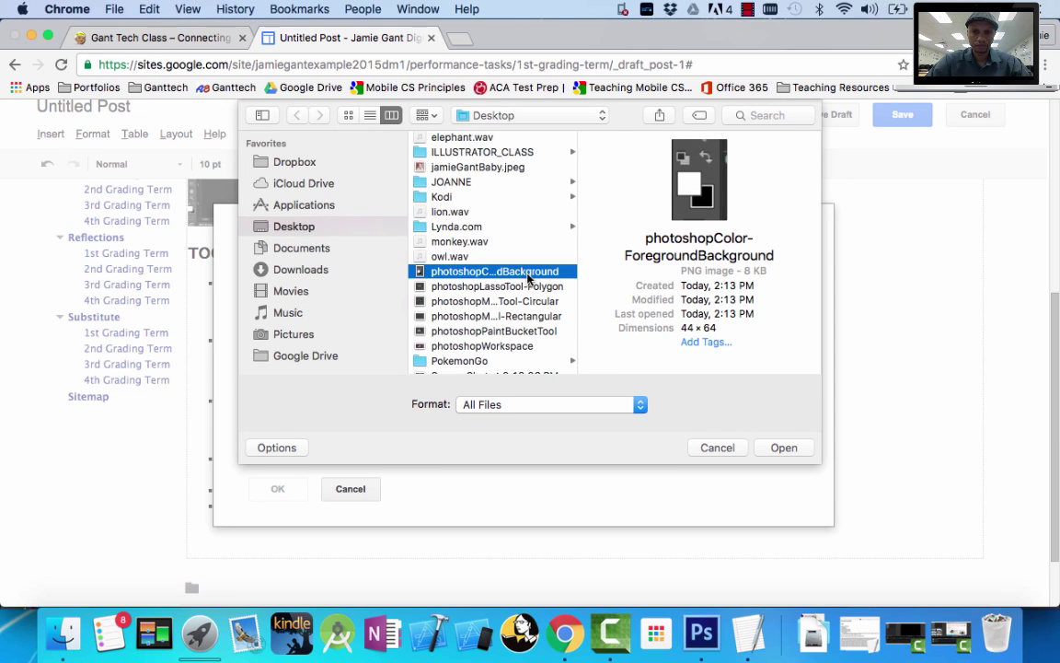
left_click(781, 448)
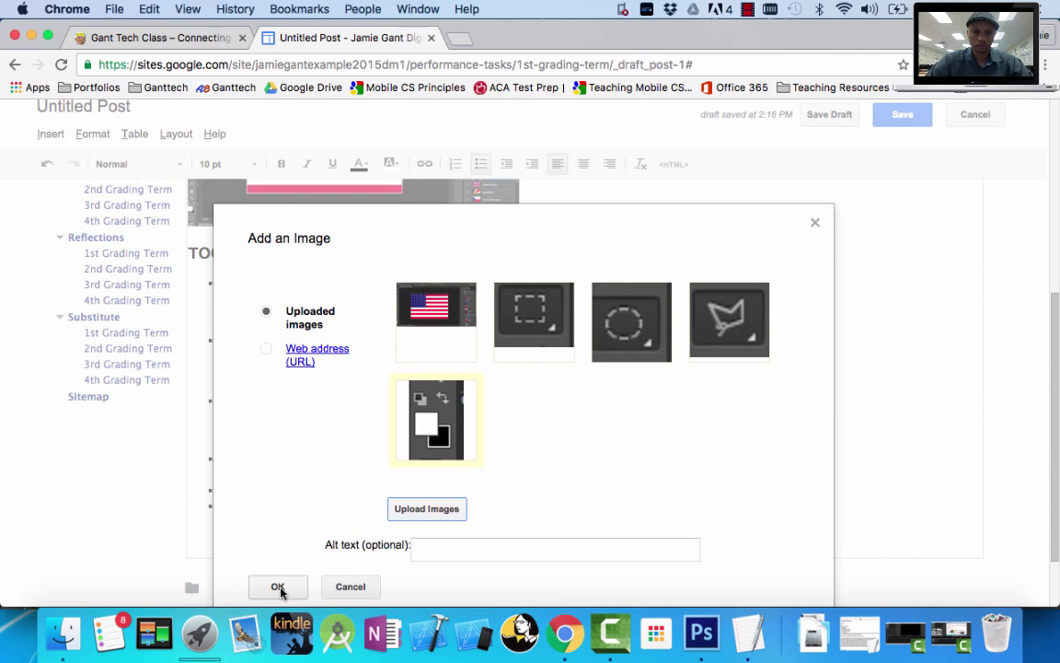
left_click(277, 586)
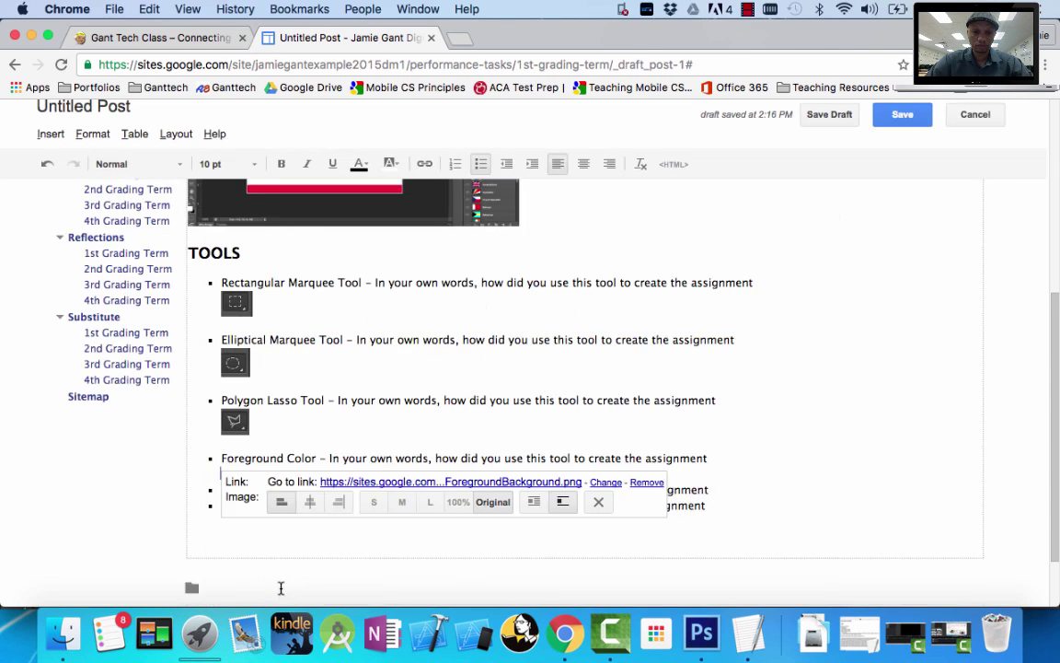
Step: Relabel the bullet Foreground/Background Color and delete the separate Background Color line
left_click(283, 460)
type("/Backg")
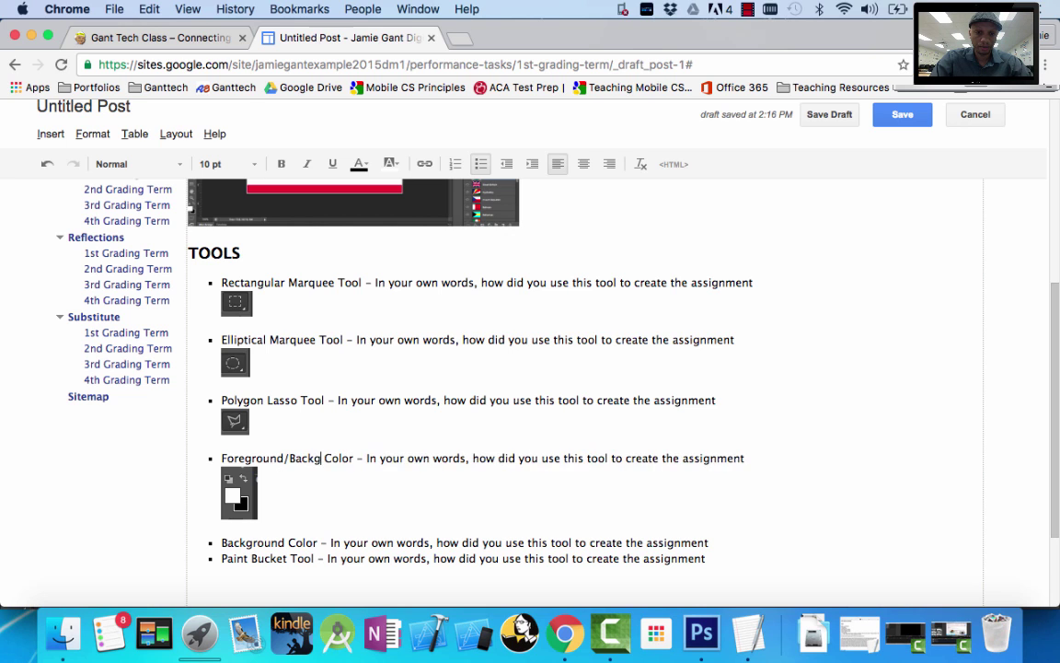
type("round")
scroll(395, 469, "down", 3)
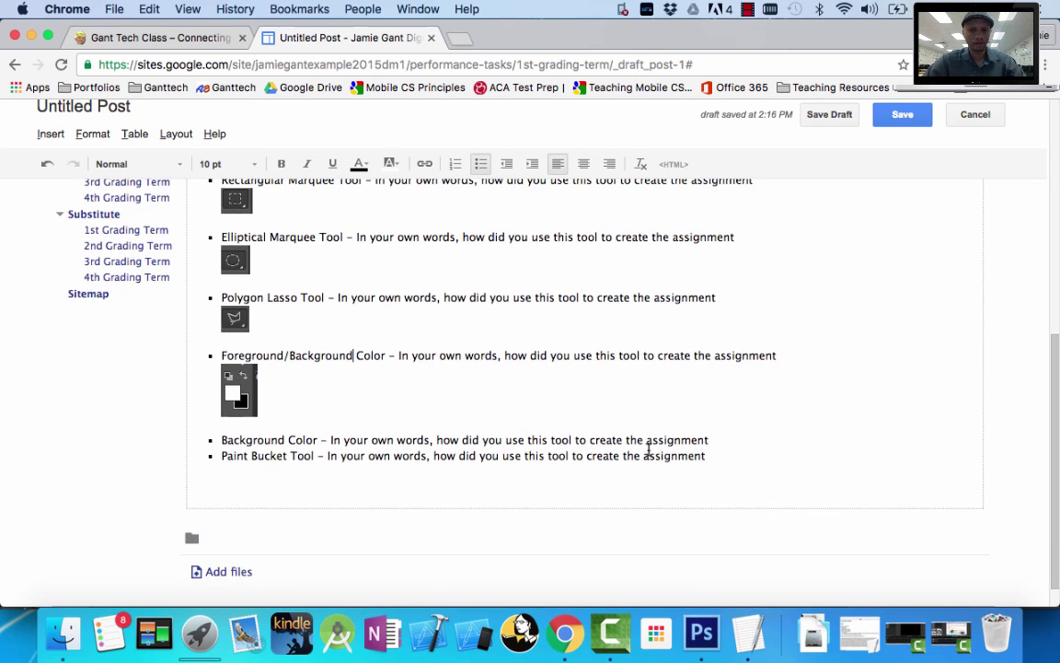
left_click_drag(712, 442, 216, 434)
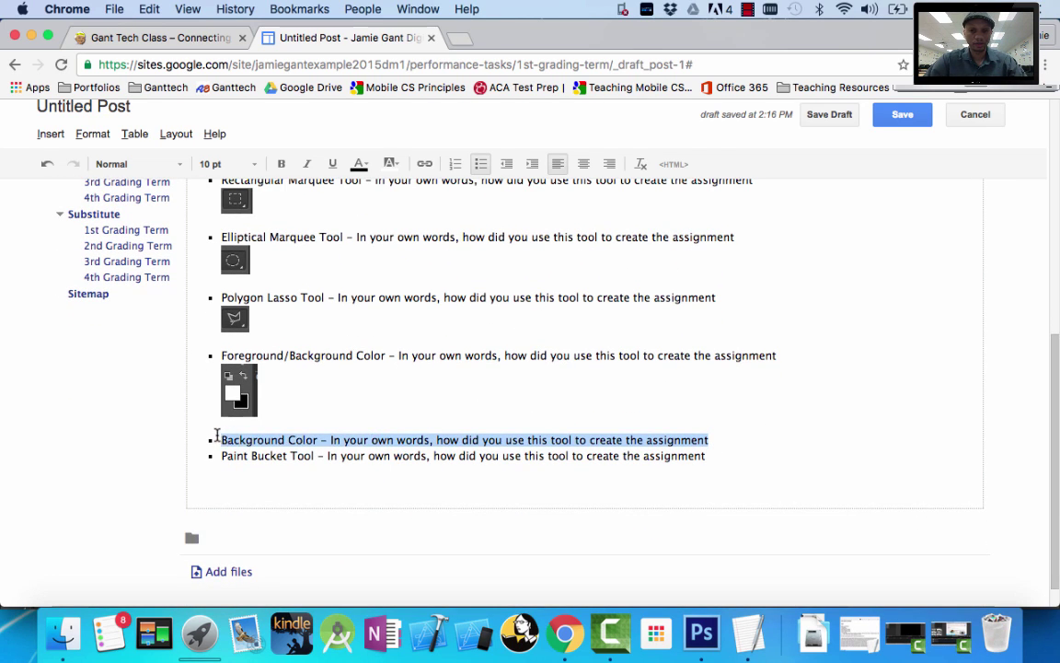
key("BackSpace")
key("BackSpace")
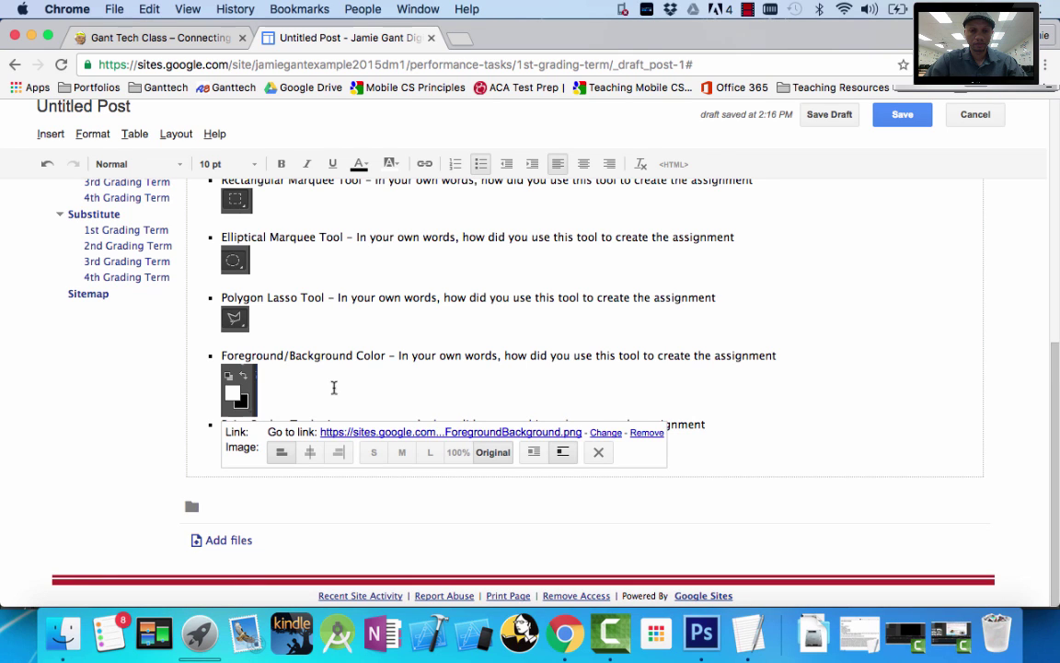
left_click(736, 423)
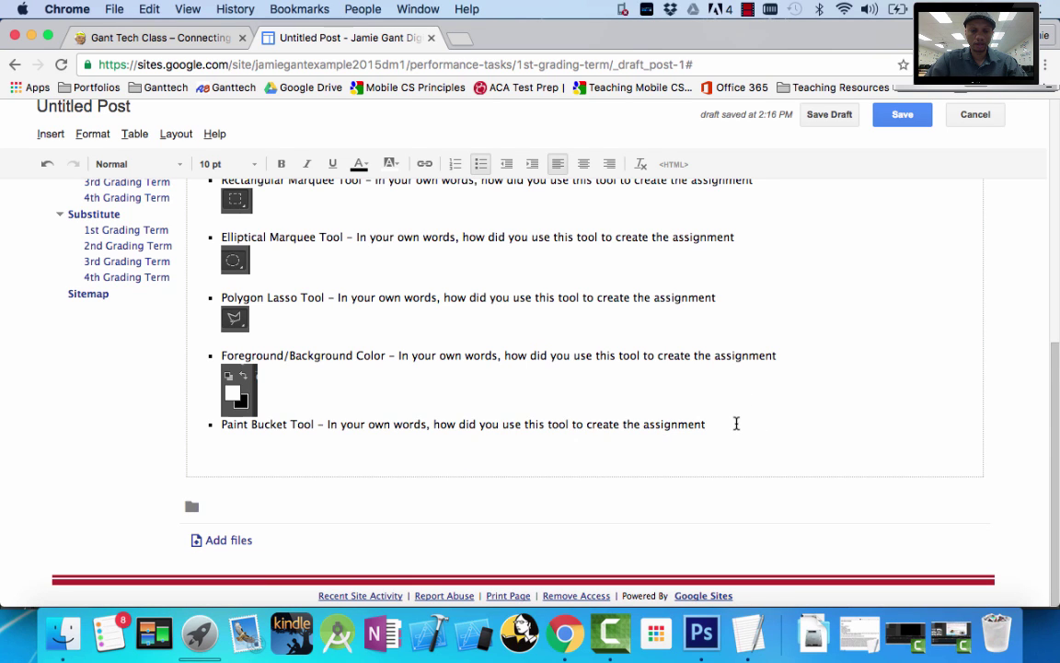
key("shift+Return")
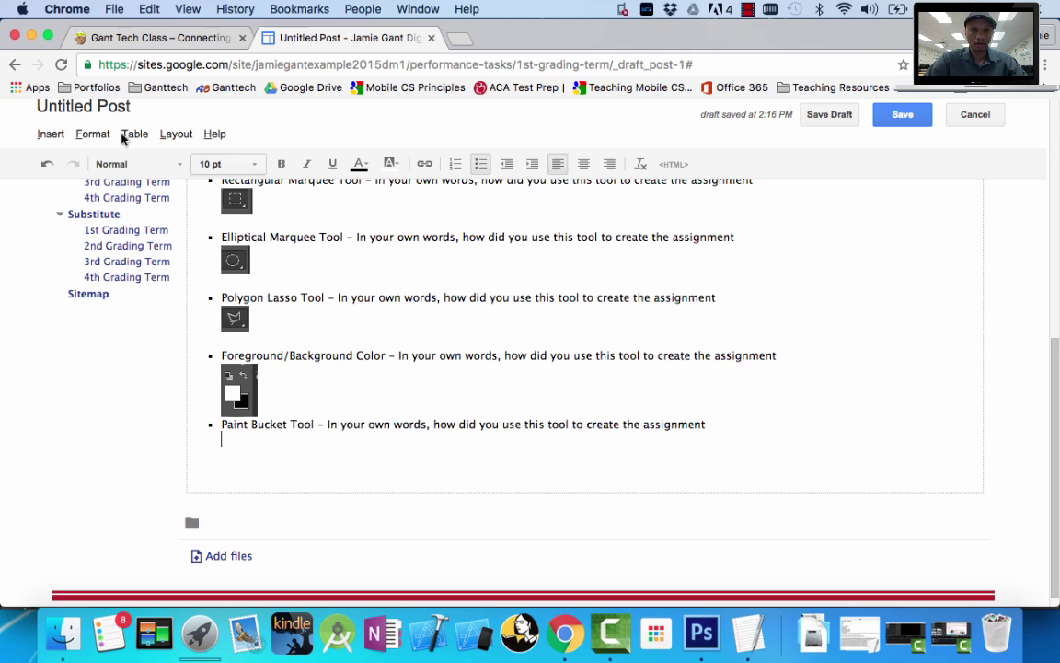
Step: Upload the photoshopPaintBucketTool screenshot and place it under the Paint Bucket Tool bullet
left_click(43, 133)
left_click(92, 184)
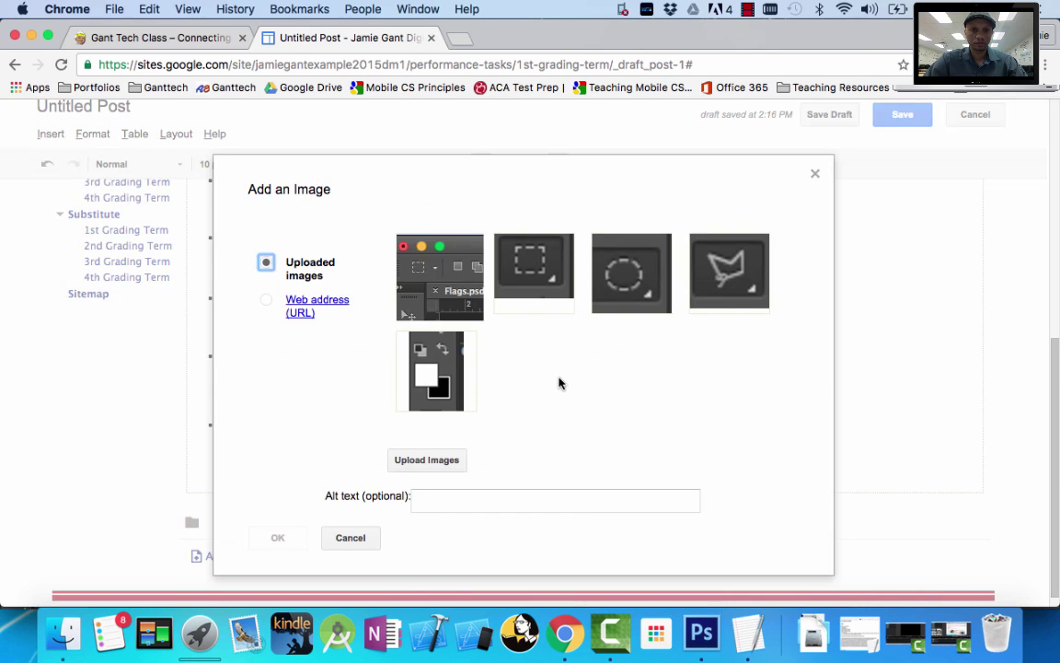
left_click(425, 462)
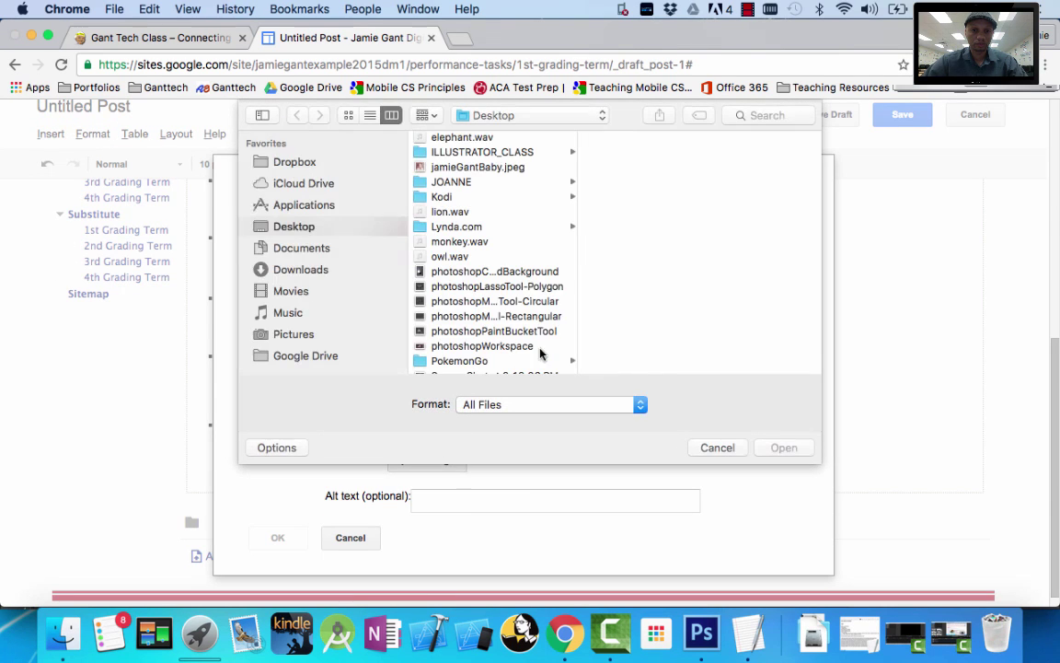
left_click(513, 331)
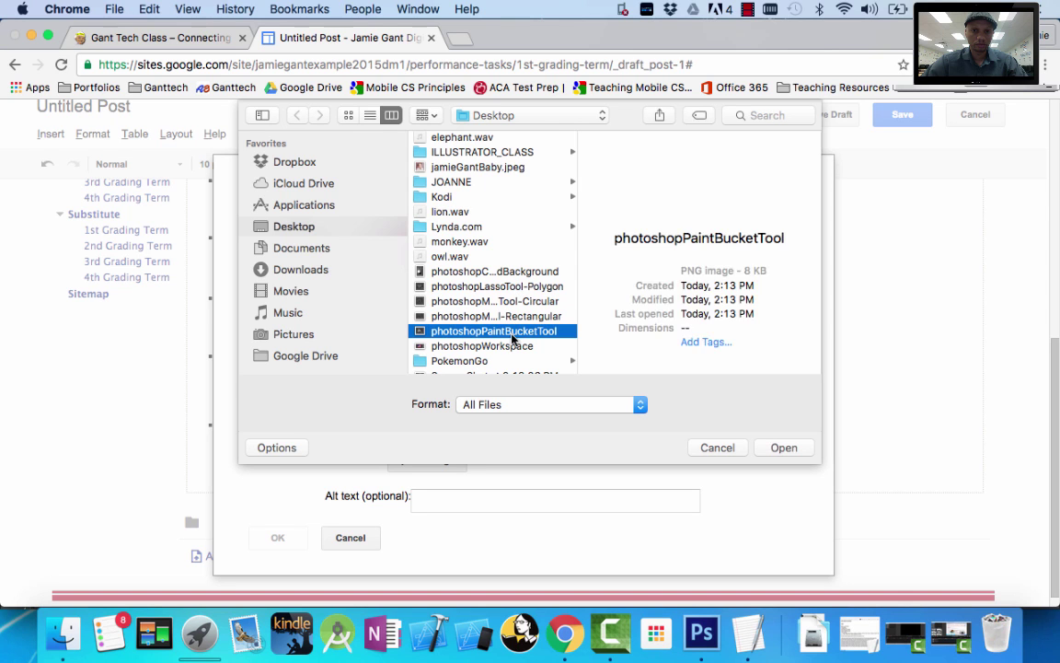
left_click(783, 447)
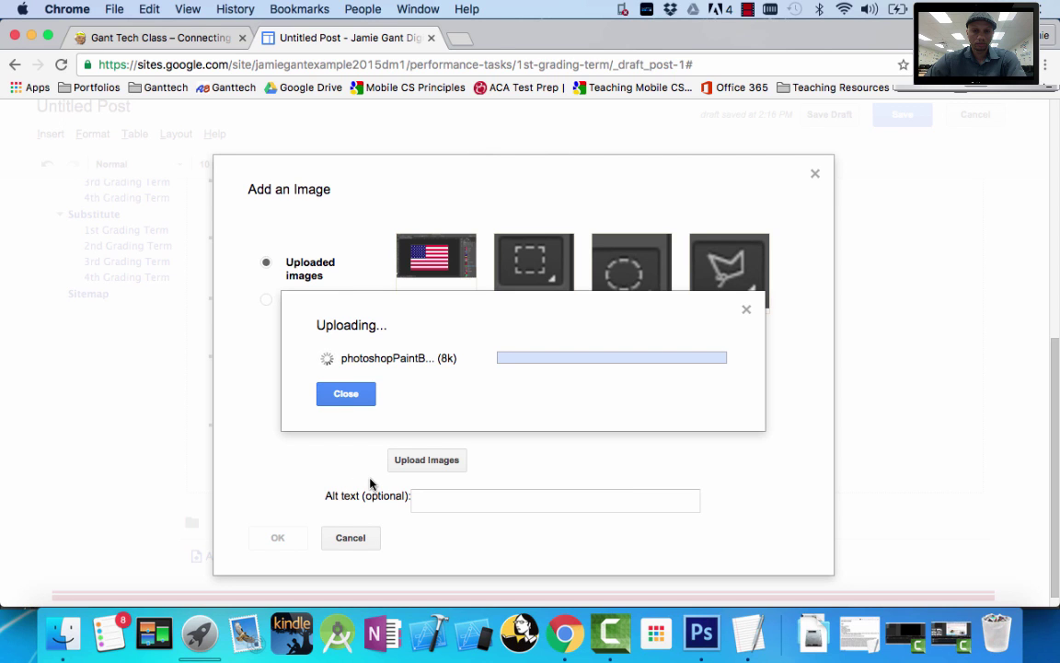
left_click(277, 537)
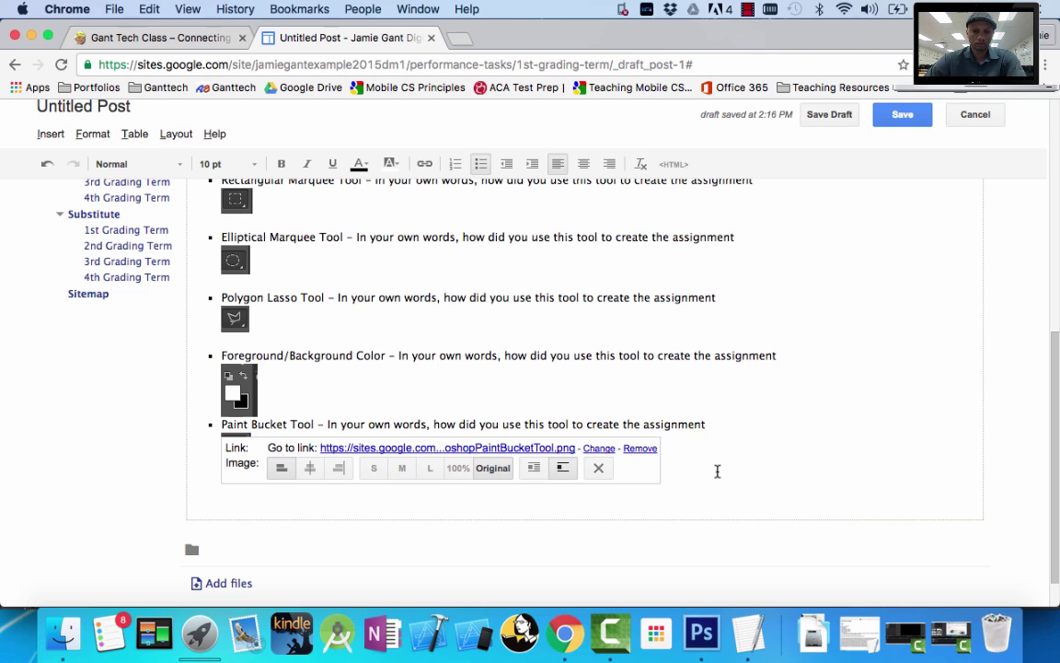
left_click(688, 464)
scroll(485, 405, "up", 10)
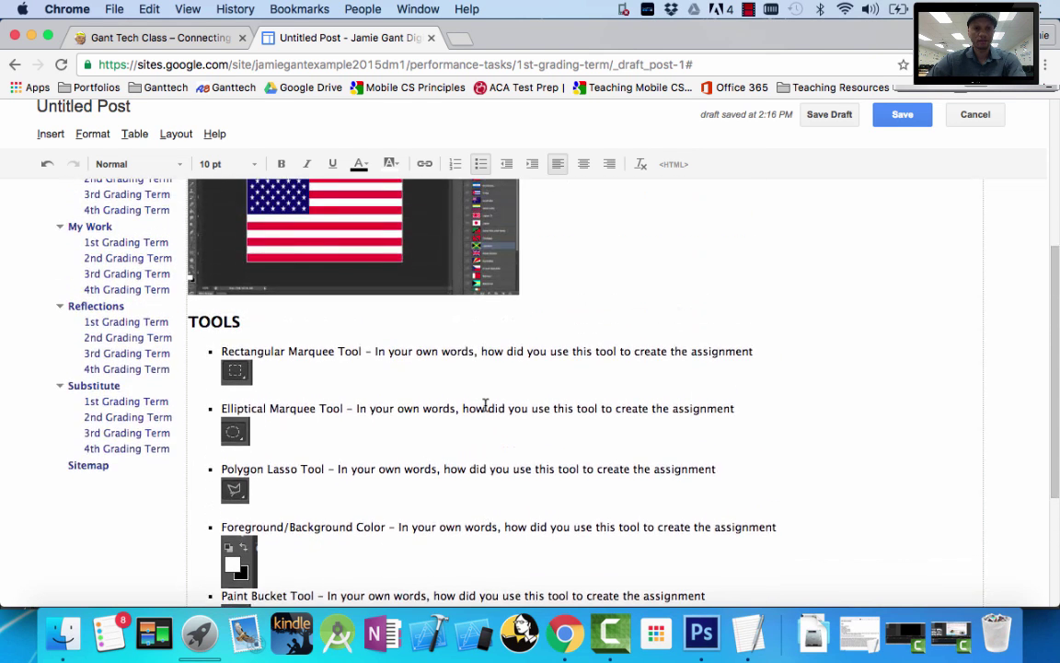
scroll(380, 409, "down", 5)
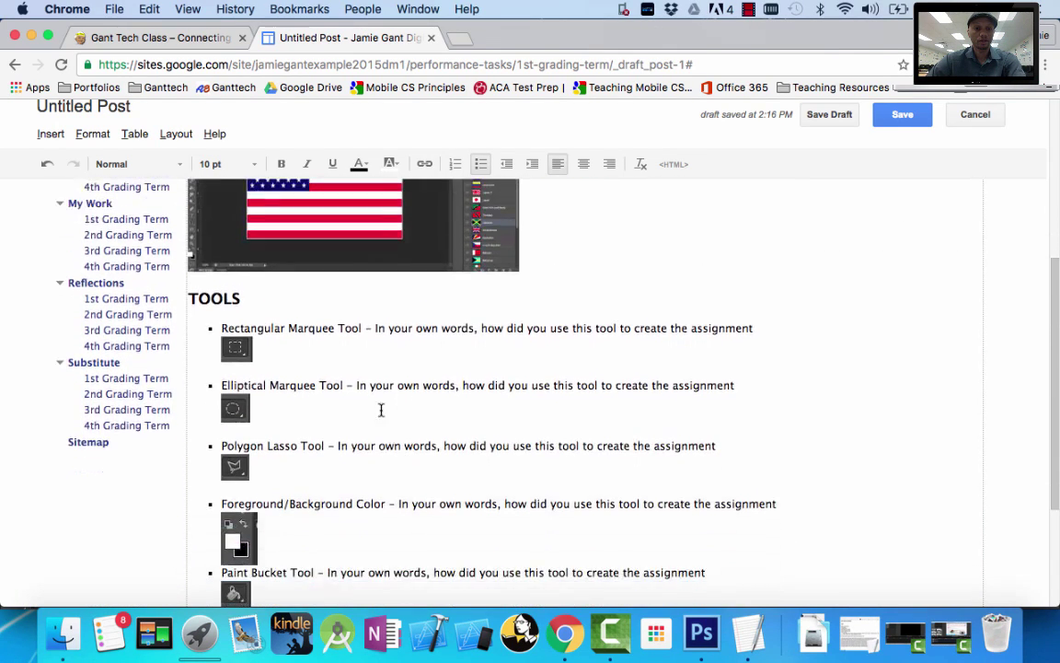
scroll(357, 414, "down", 2)
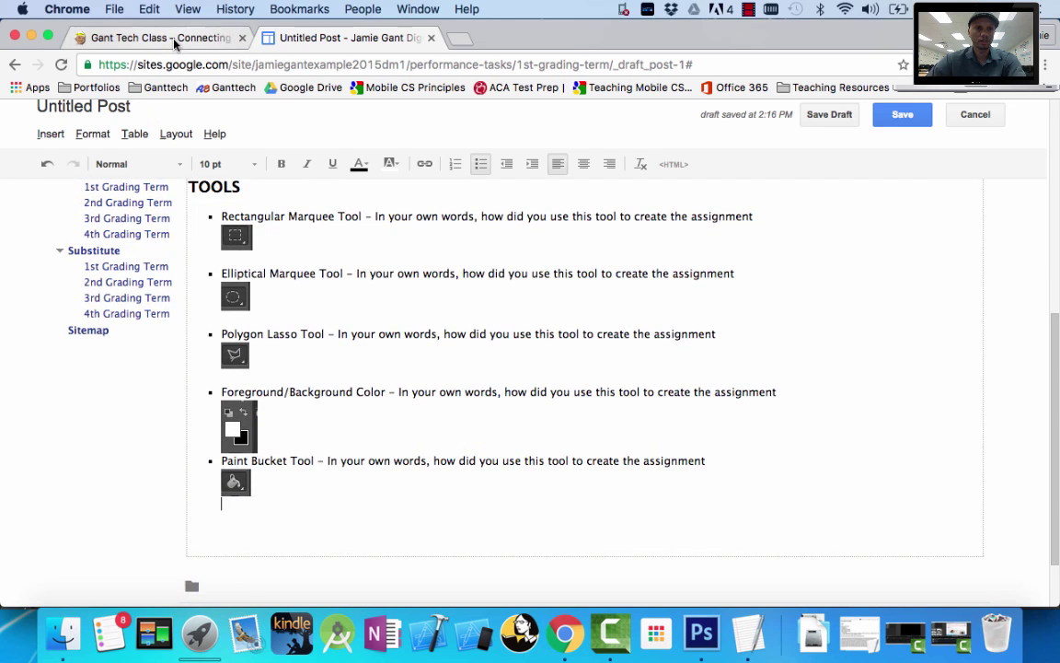
left_click(173, 39)
scroll(439, 432, "down", 4)
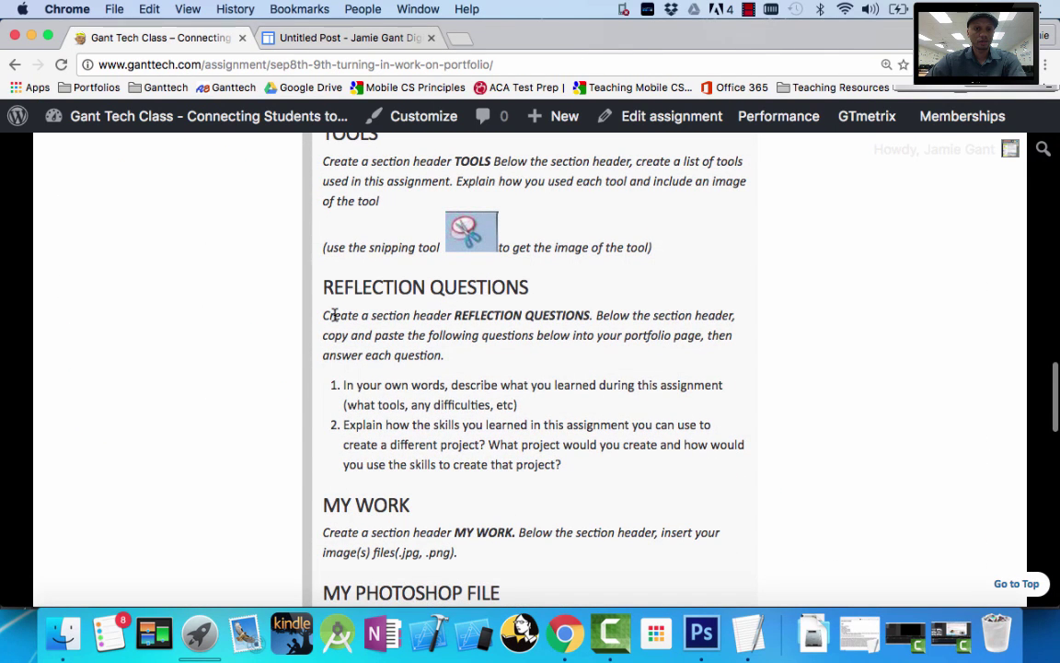
left_click_drag(335, 315, 594, 312)
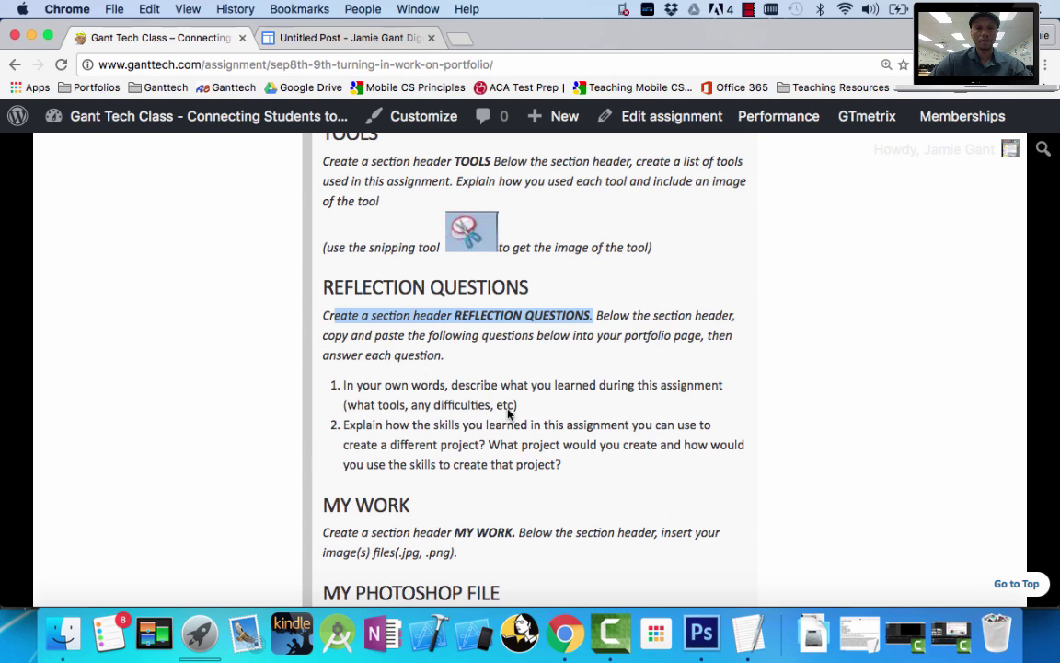
left_click_drag(566, 471, 328, 376)
key("super+c")
left_click(346, 38)
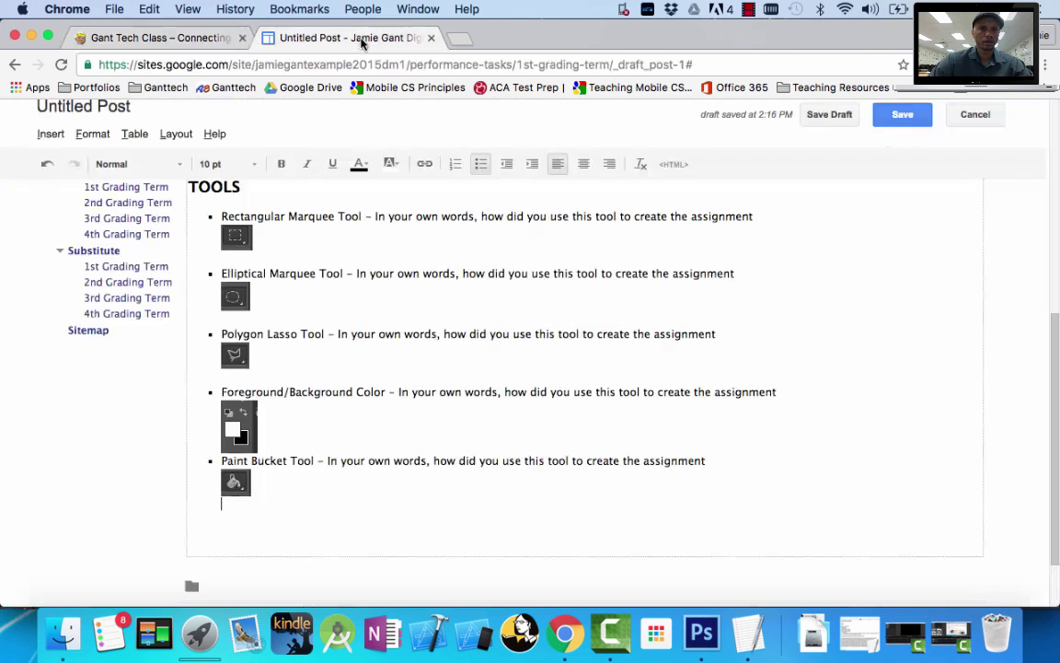
scroll(460, 400, "down", 2)
Step: Add a REFLECTION QUESTIONS heading below the TOOLS list and paste in the two questions
left_click(315, 451)
key("Return")
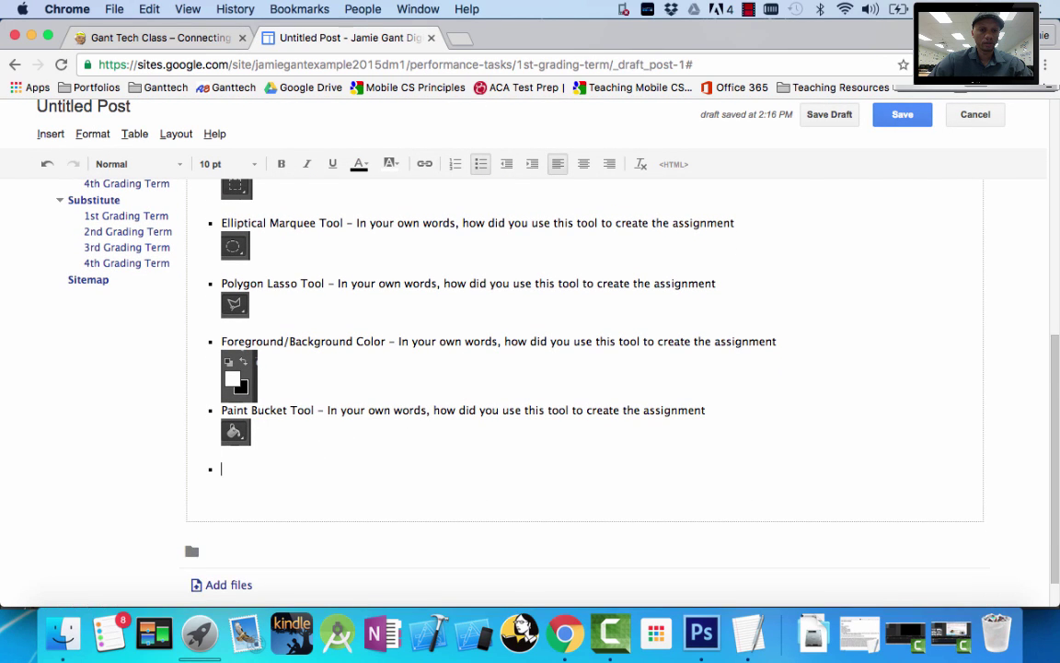
key("Return")
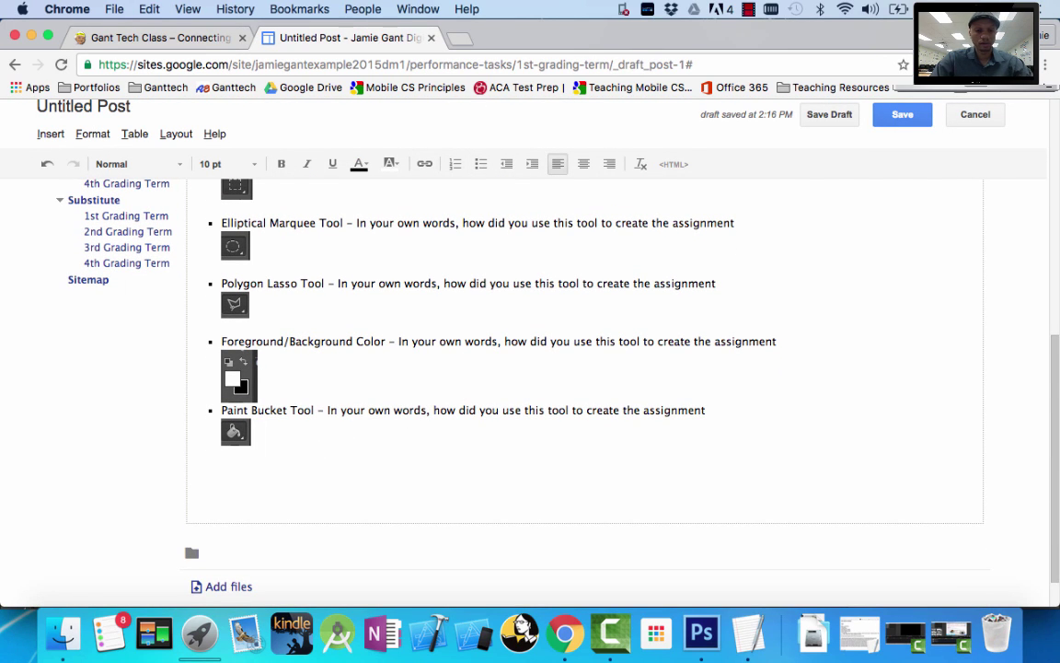
type("RELT")
key("BackSpace")
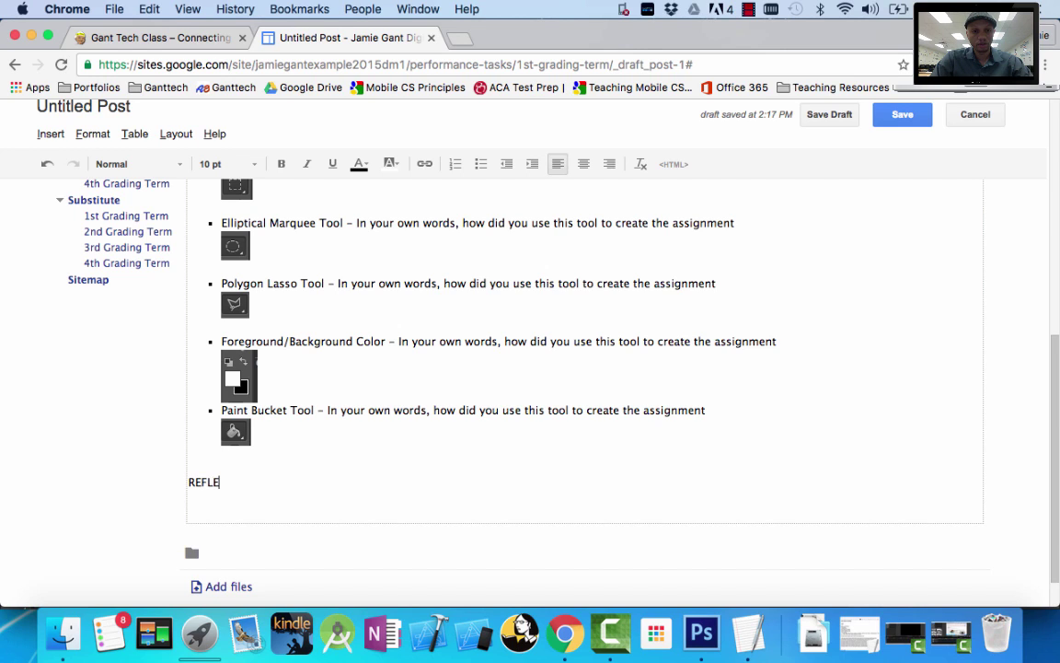
type("LECTION QUESTIO")
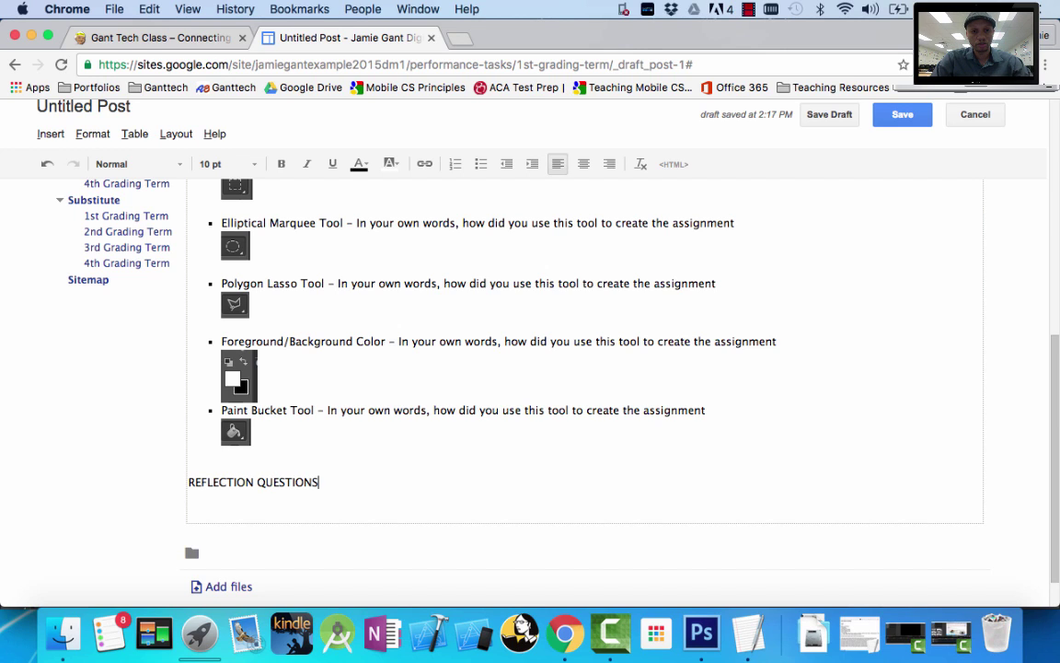
type("NS")
key("Return")
key("super+v")
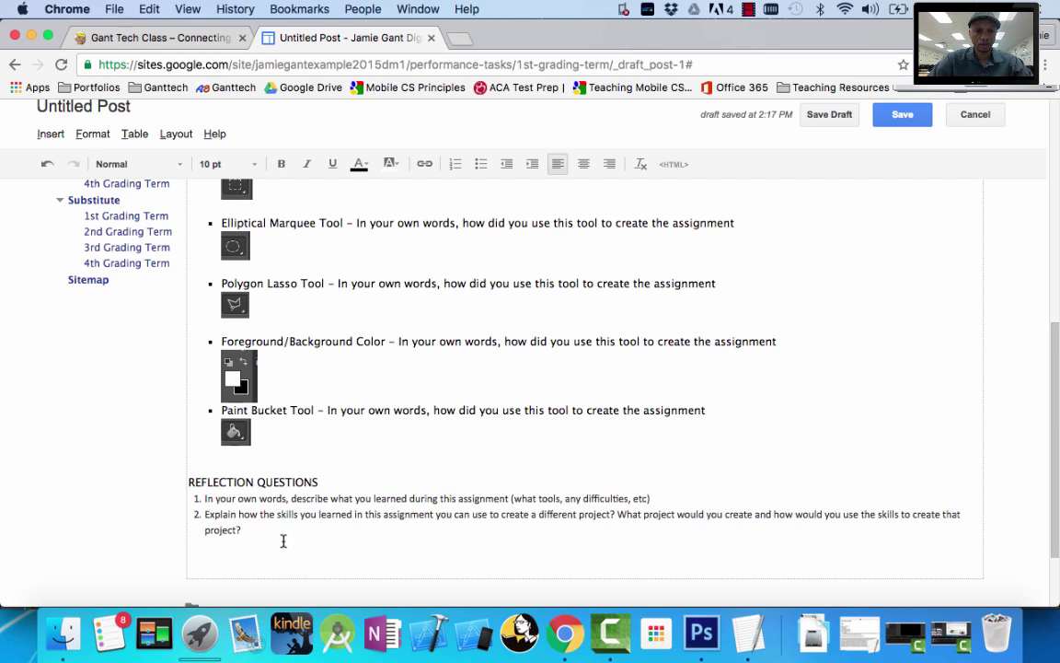
Step: Add the line 'Type in your own words your answer here' under question 1
left_click(684, 501)
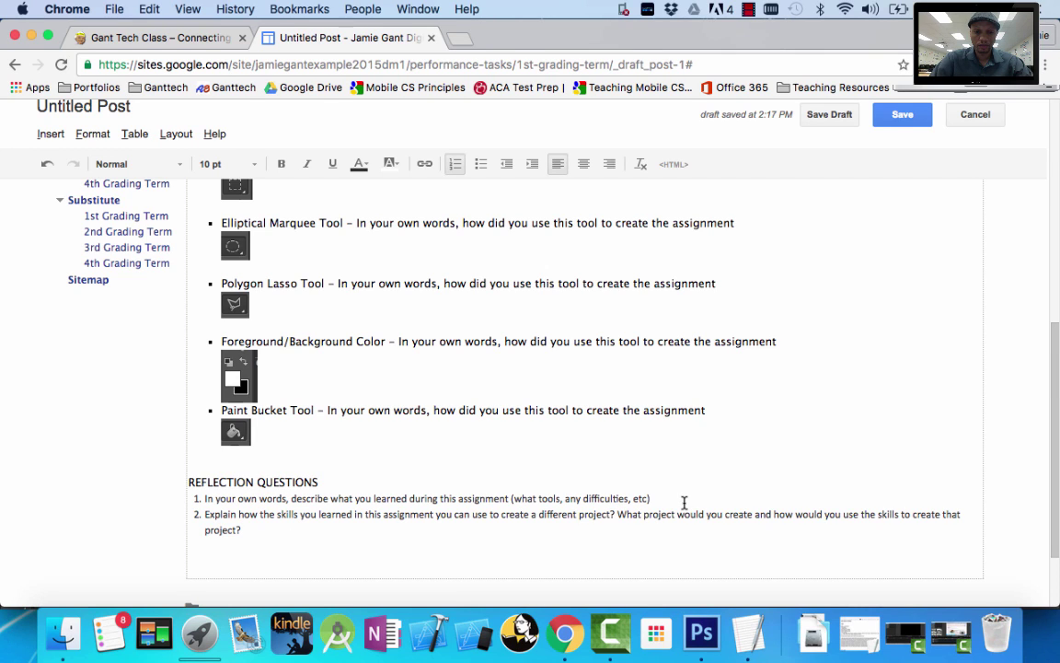
key("shift+Return")
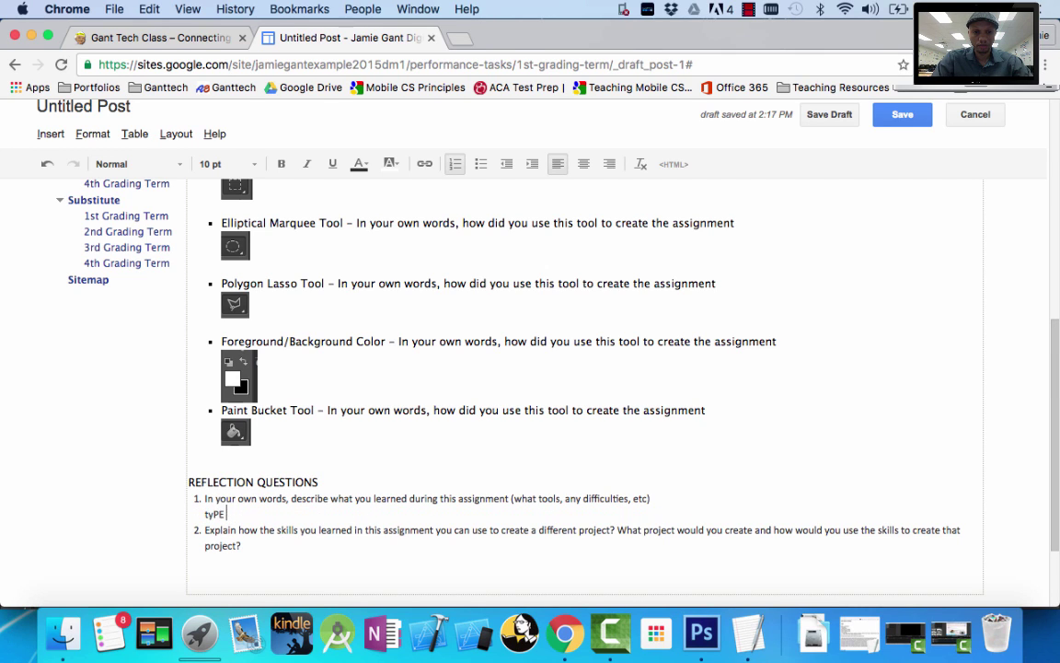
key("BackSpace")
key("BackSpace")
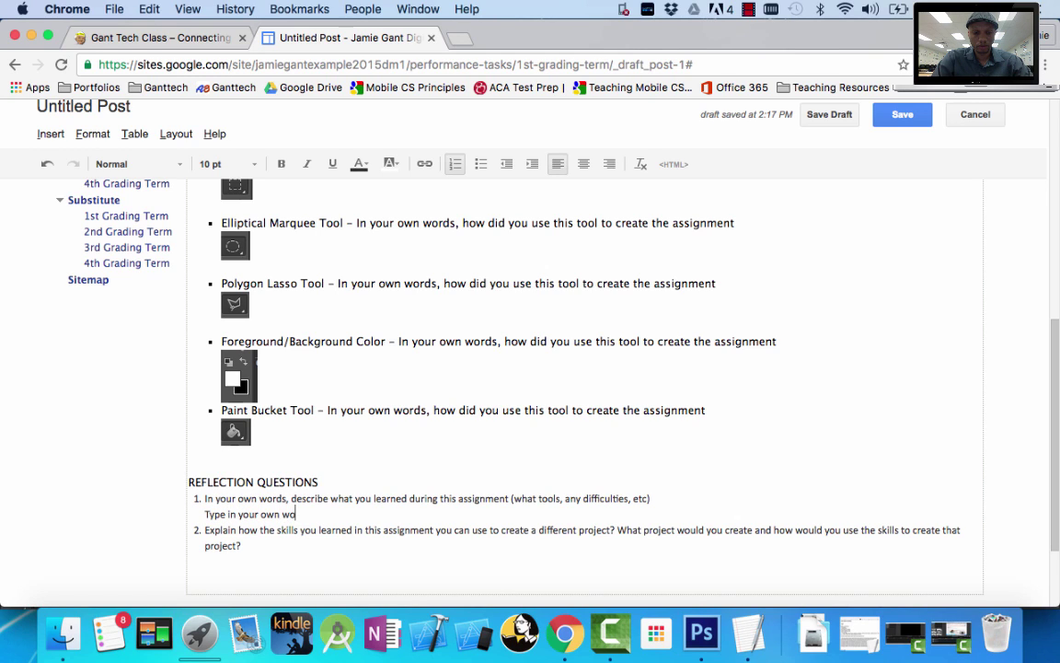
type("Type in your own words your answer here")
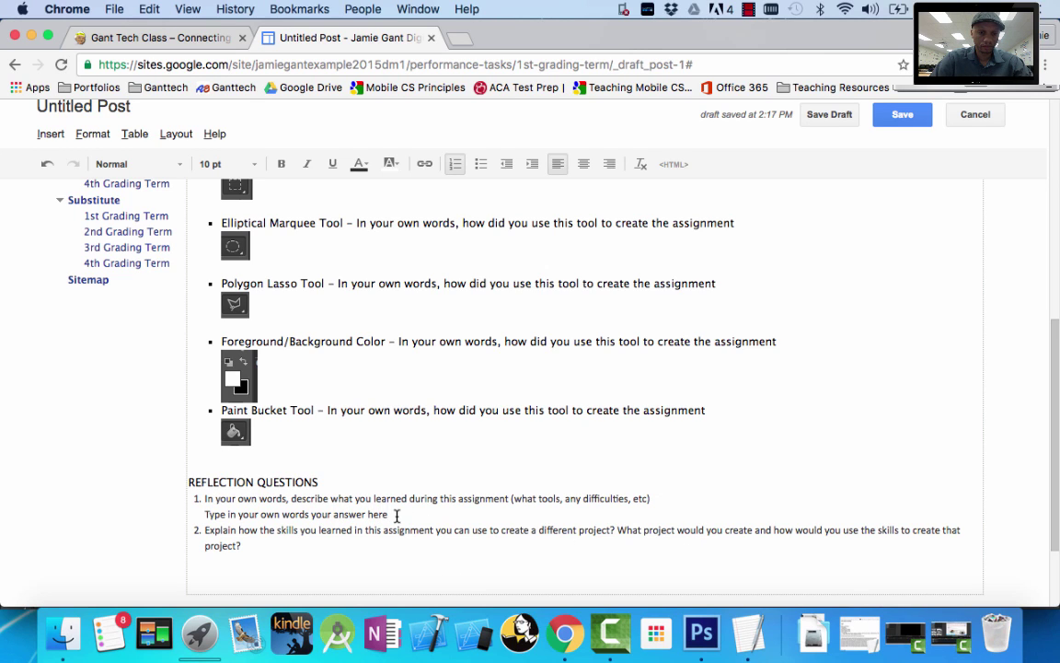
Step: Copy that answer line and paste it under question 2
left_click_drag(390, 514, 206, 517)
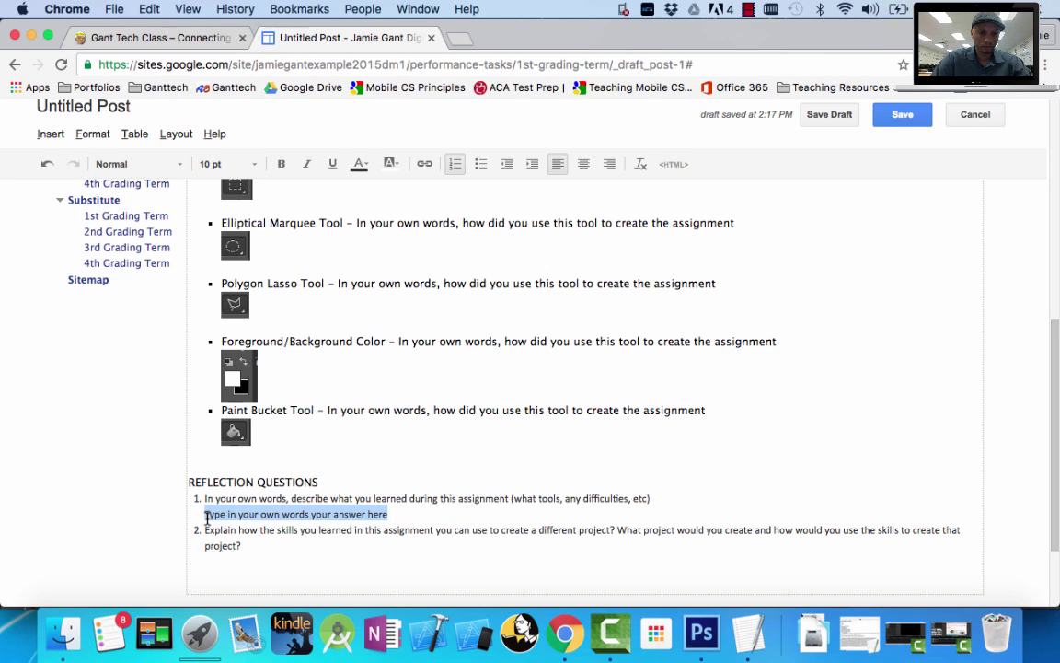
key("ctrl+c")
left_click(283, 543)
key("Return")
key("ctrl+v")
scroll(353, 513, "down", 1)
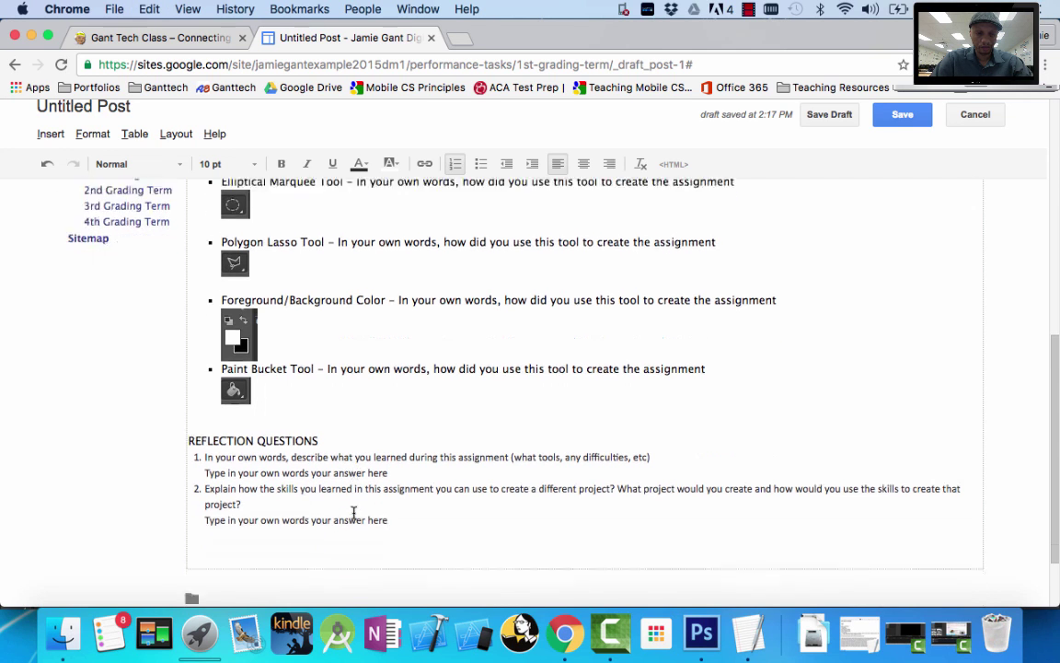
scroll(353, 512, "down", 2)
mouse_move(204, 428)
left_mouse_down()
mouse_move(221, 425)
mouse_move(201, 416)
left_mouse_up()
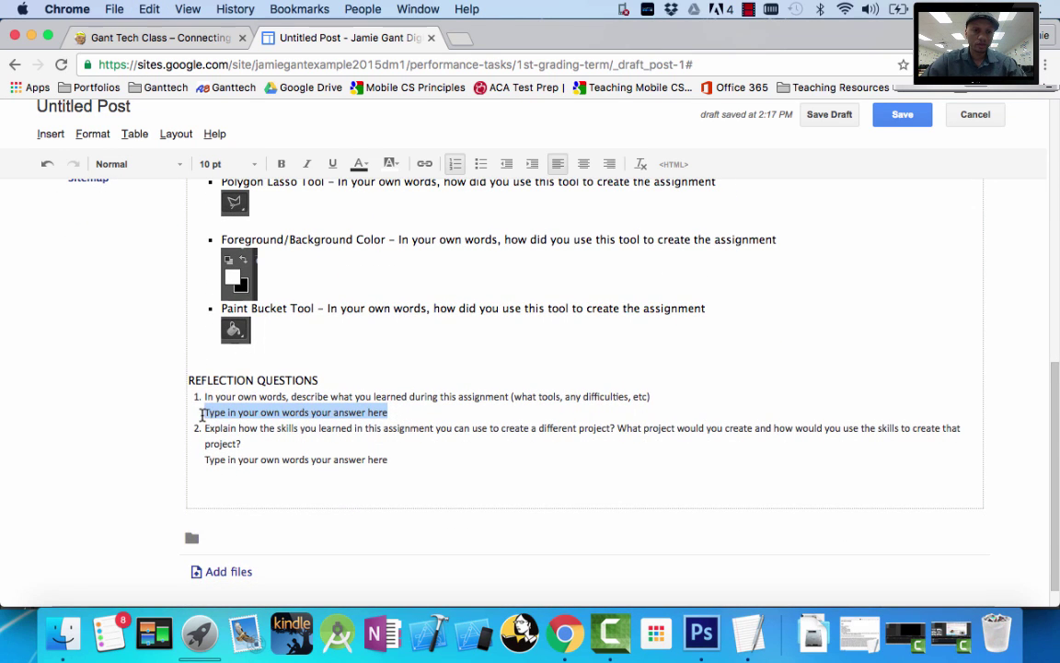
Step: Color both reflection answer lines red
left_click(359, 163)
left_click(391, 164)
left_click(359, 164)
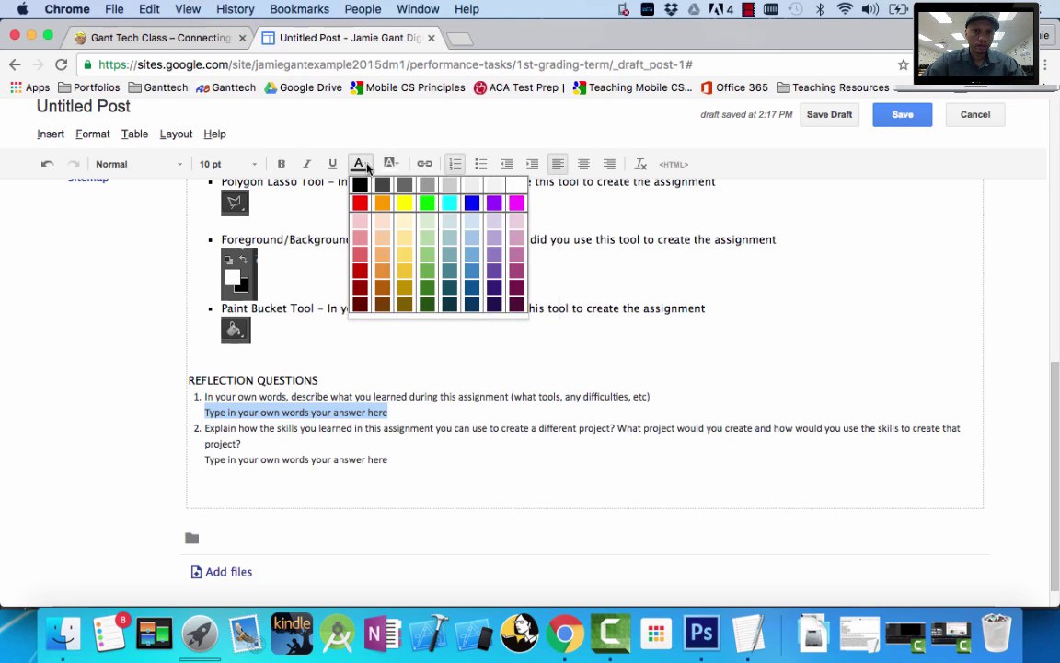
left_click(360, 204)
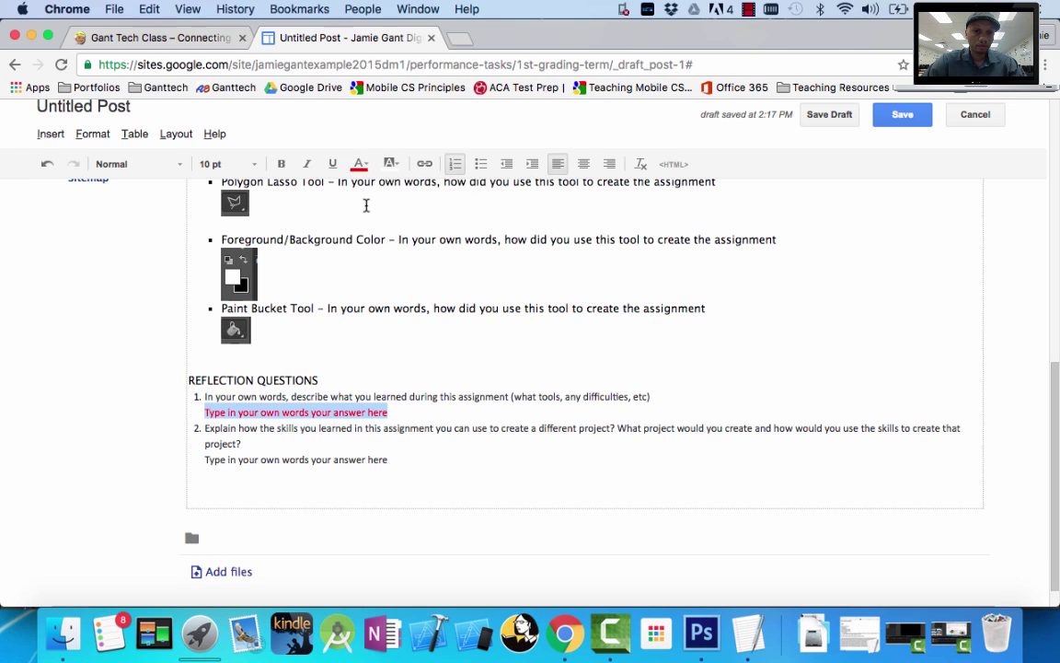
left_click_drag(390, 459, 196, 461)
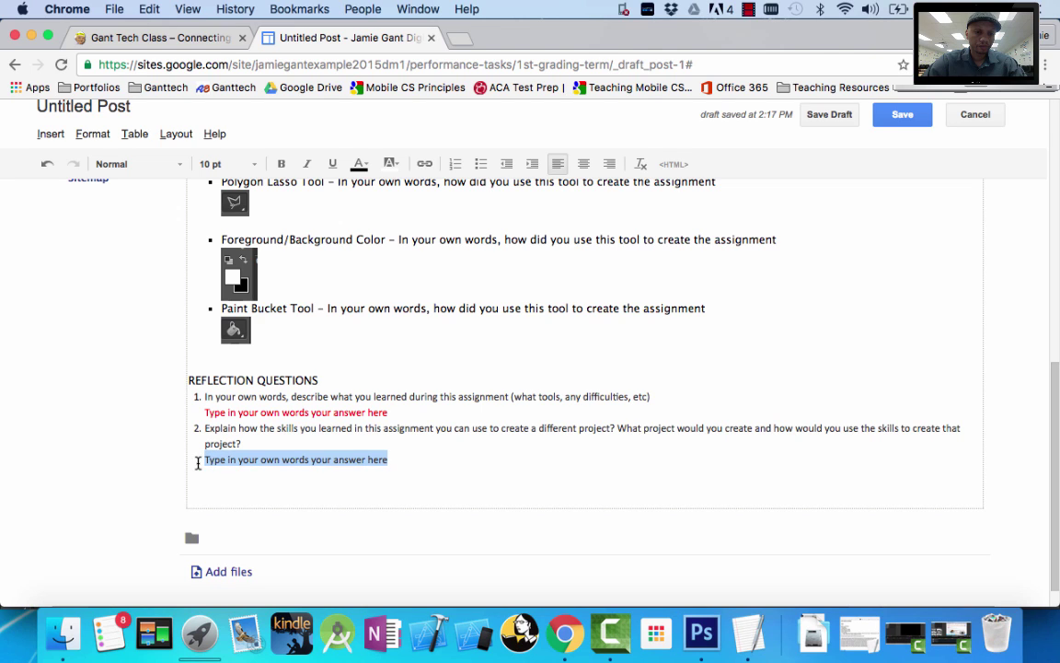
left_click(360, 164)
left_click(360, 203)
left_click(426, 281)
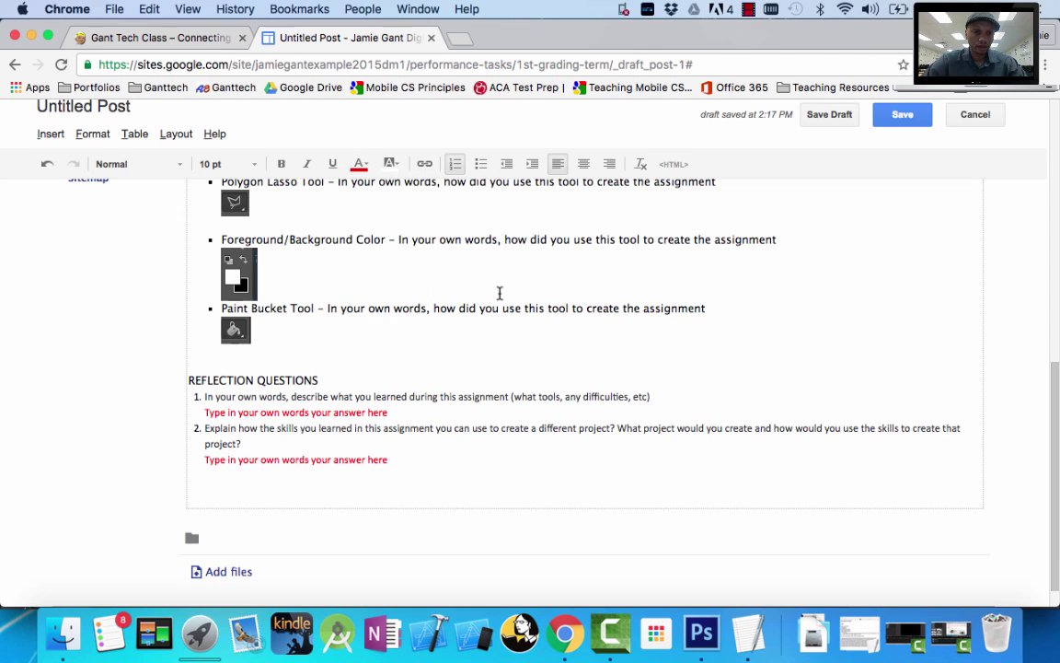
Step: Make the Paint Bucket Tool and Foreground/Background Color prompts red
left_click_drag(701, 310, 324, 309)
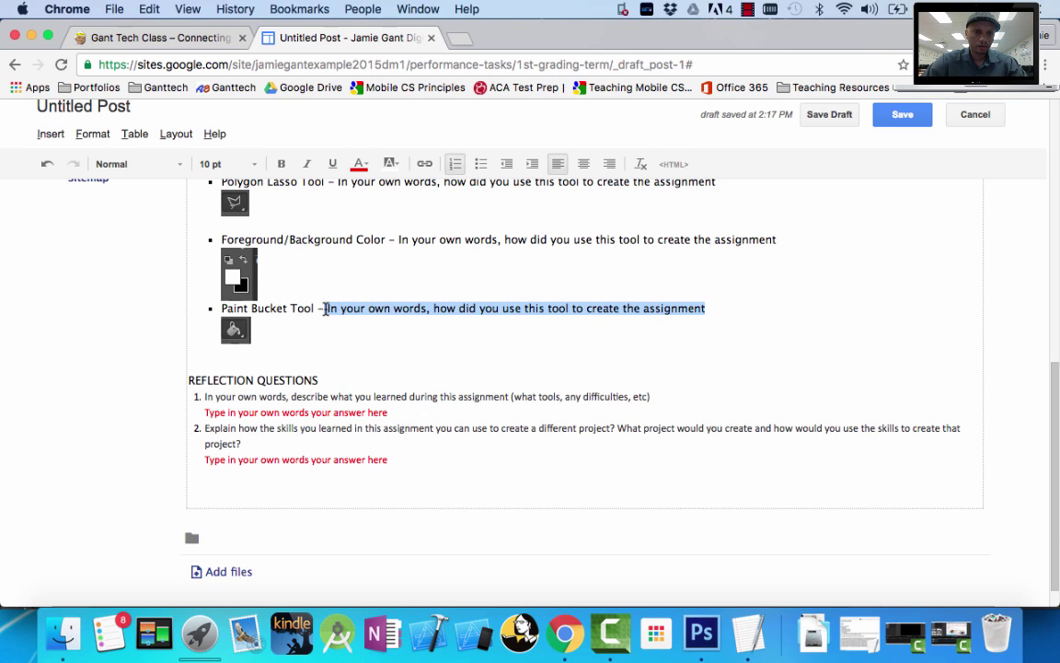
left_click(360, 164)
left_click(358, 204)
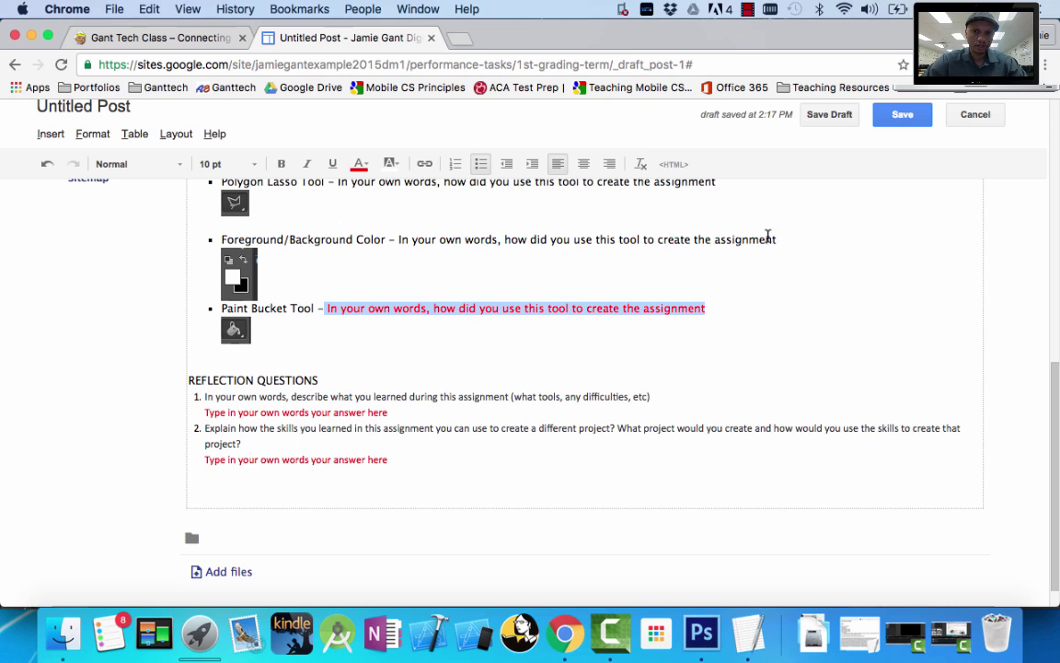
mouse_move(772, 238)
left_mouse_down()
mouse_move(548, 241)
mouse_move(422, 225)
mouse_move(391, 239)
left_mouse_up()
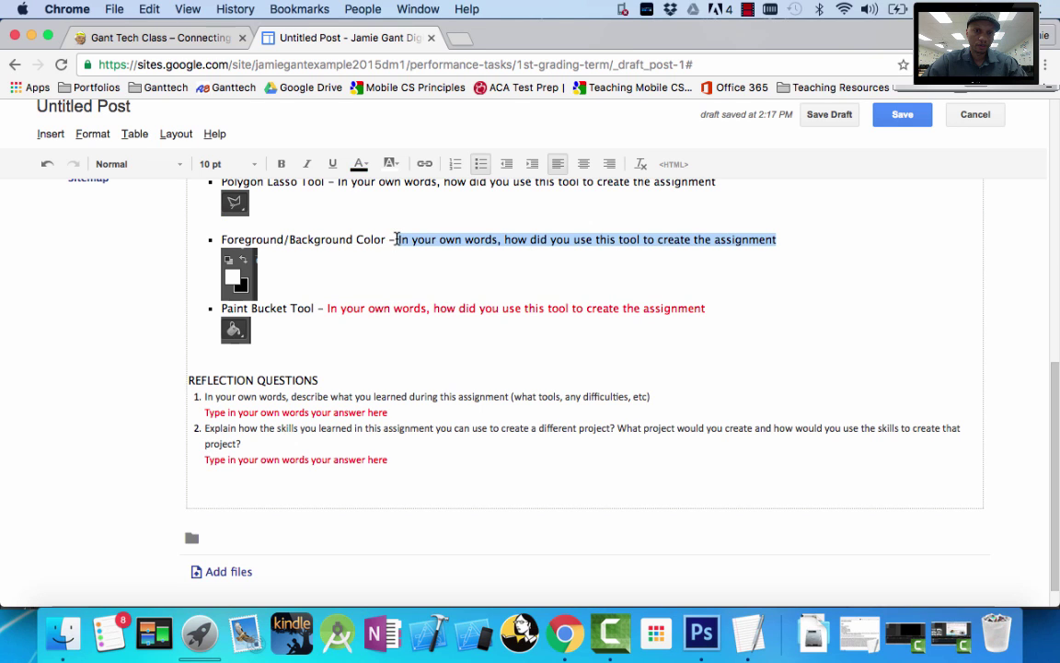
left_click(360, 163)
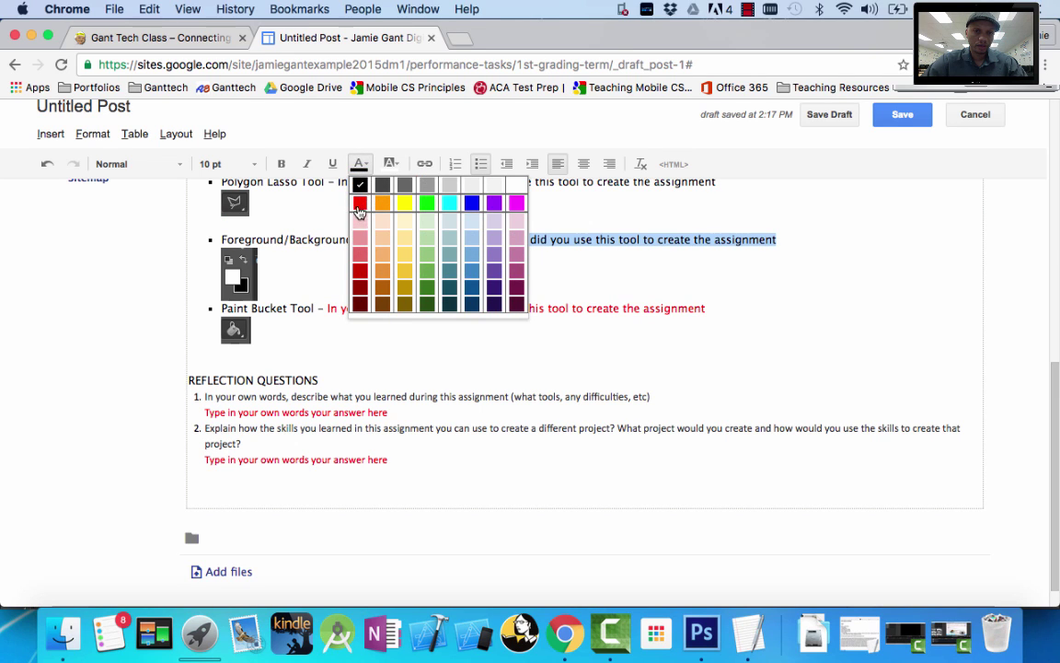
left_click(359, 204)
scroll(515, 258, "up", 3)
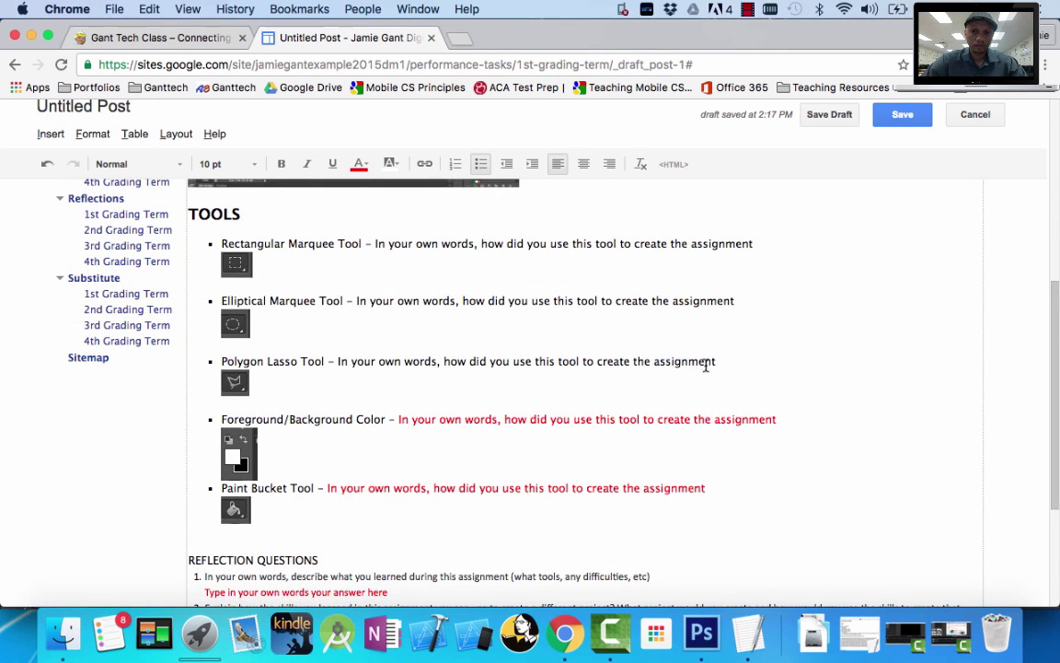
Step: Make the Polygon Lasso, Elliptical Marquee and Rectangular Marquee tool prompts red
left_click_drag(715, 363, 342, 361)
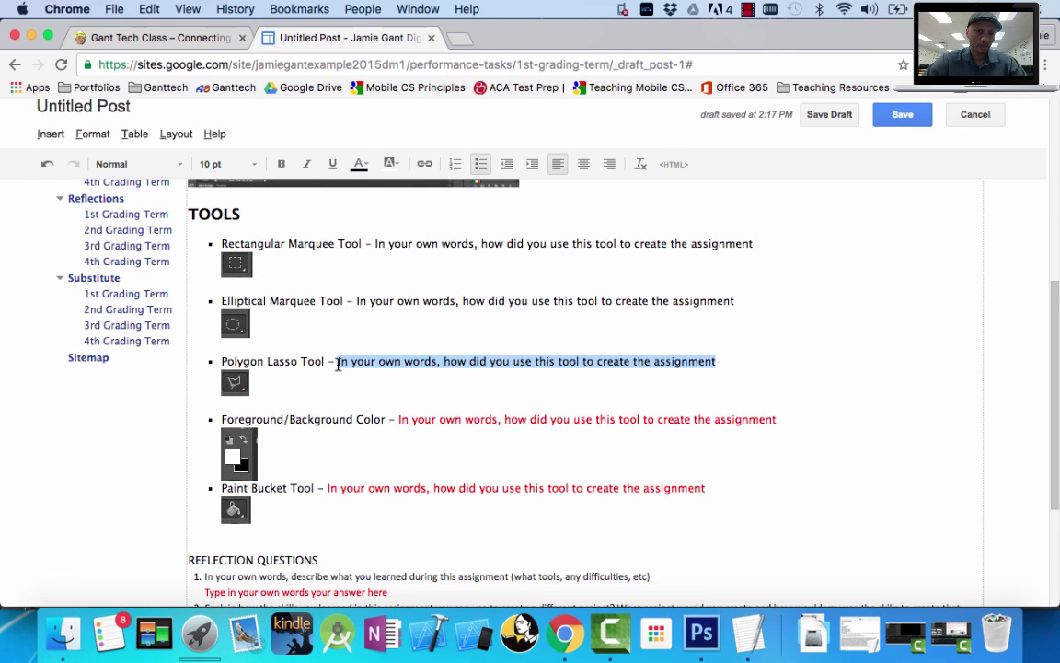
left_click(360, 164)
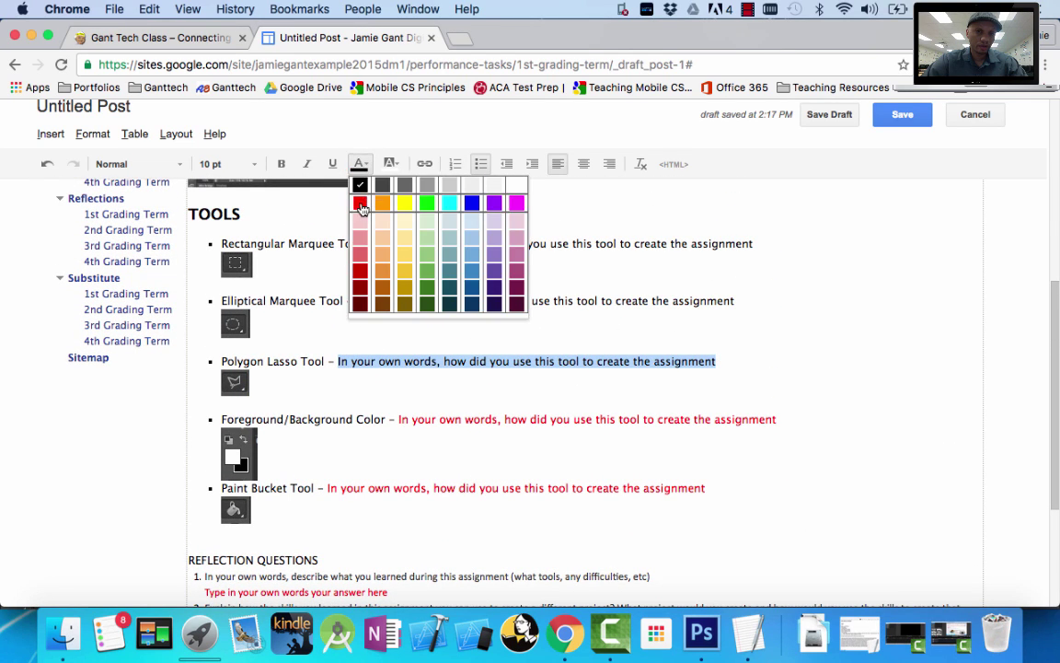
left_click(359, 204)
left_click_drag(747, 303, 347, 296)
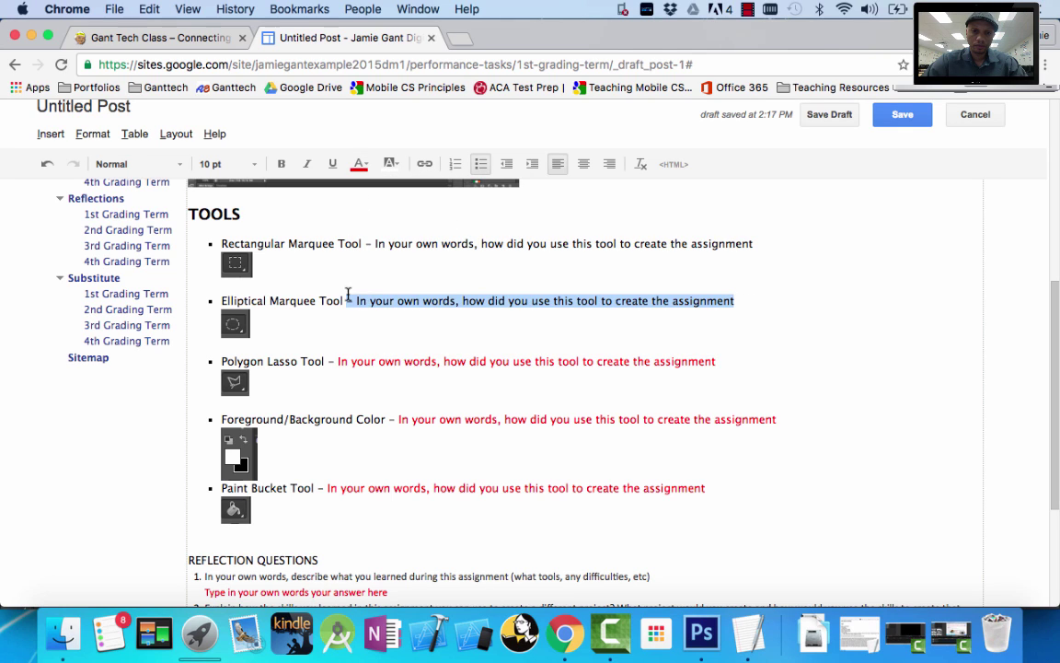
left_click(360, 164)
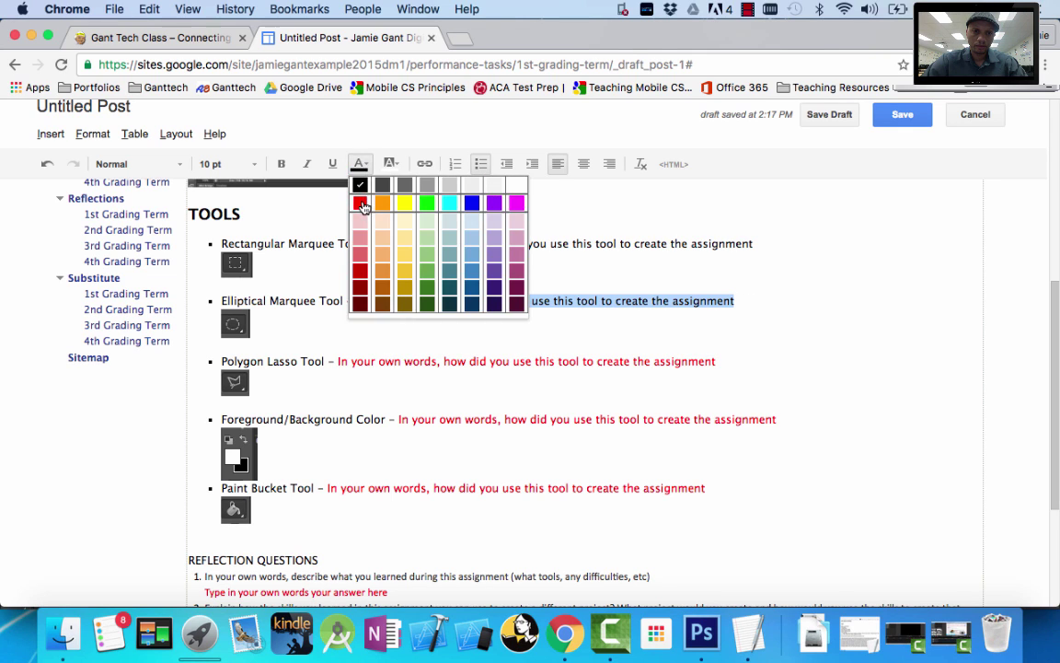
left_click(360, 203)
left_click_drag(754, 243, 379, 245)
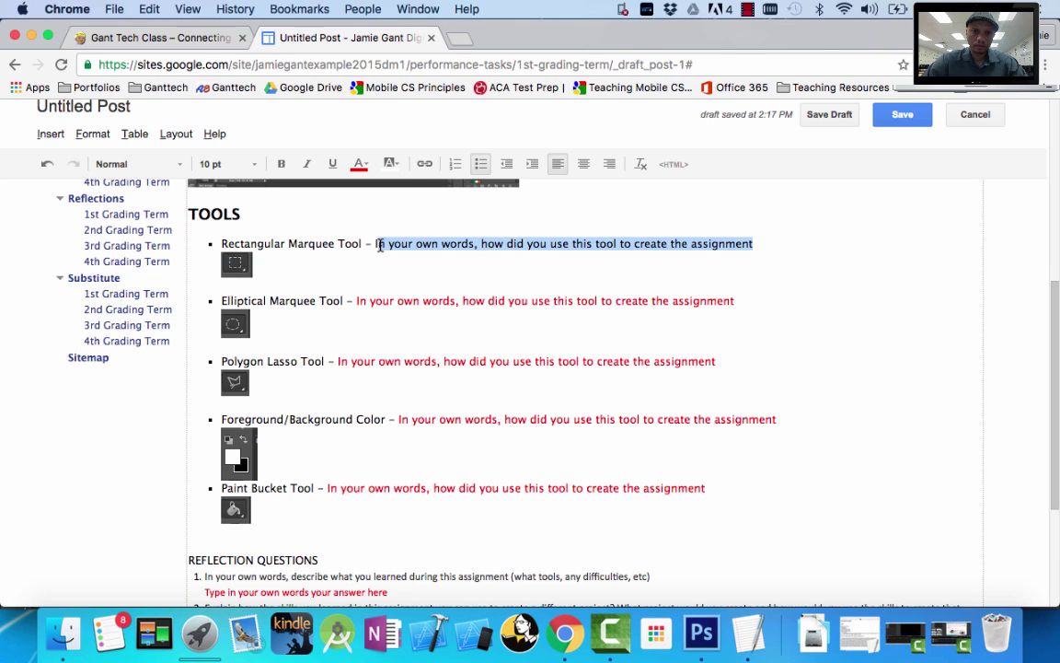
left_click(360, 164)
left_click(359, 203)
Step: Format the REFLECTION QUESTIONS heading as bold 16 pt
scroll(412, 272, "up", 2)
scroll(412, 272, "up", 8)
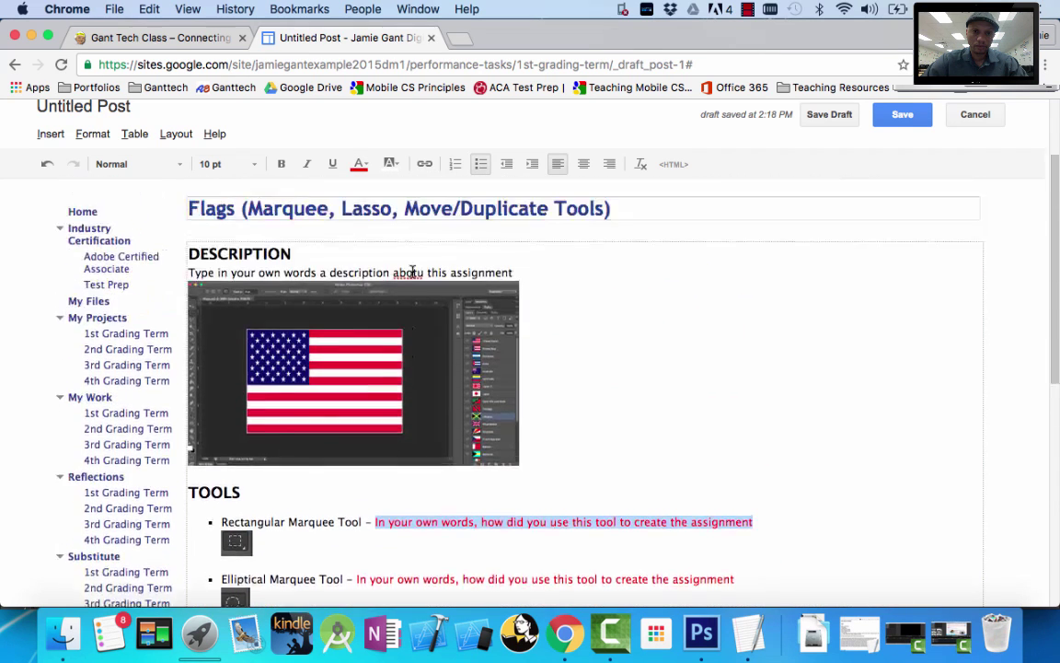
scroll(412, 272, "down", 12)
scroll(412, 272, "down", 1)
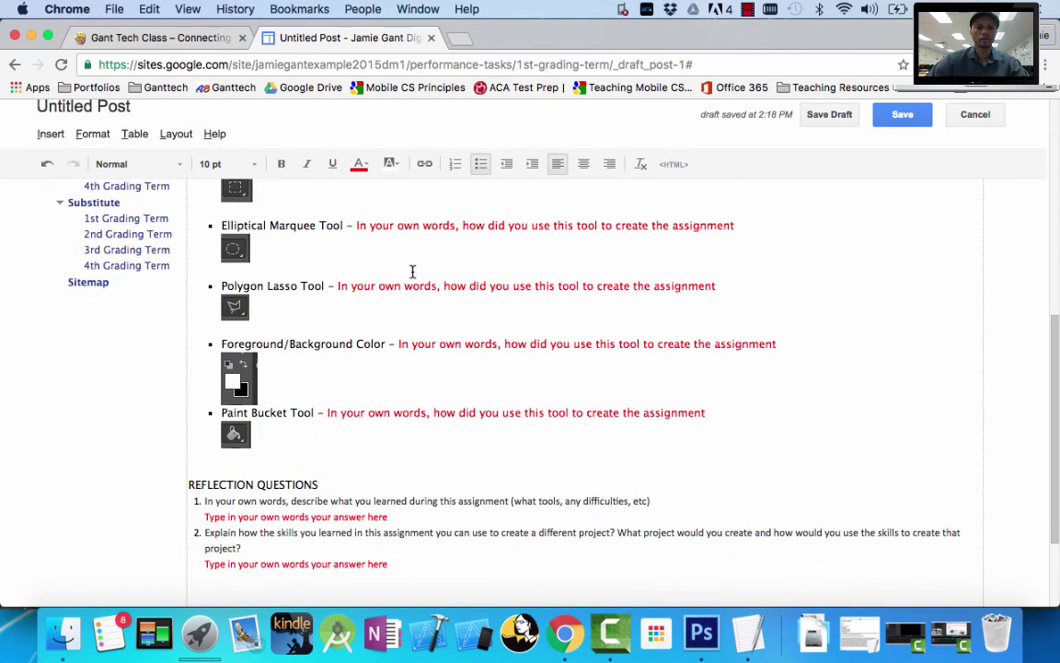
scroll(450, 393, "down", 4)
left_click_drag(322, 349, 188, 349)
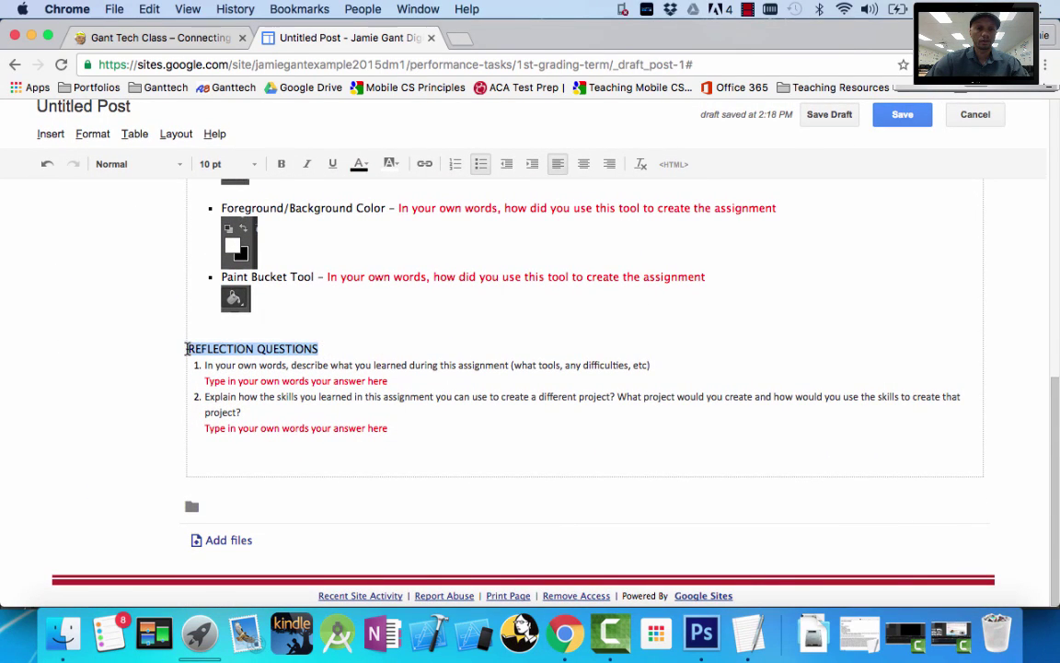
left_click(226, 163)
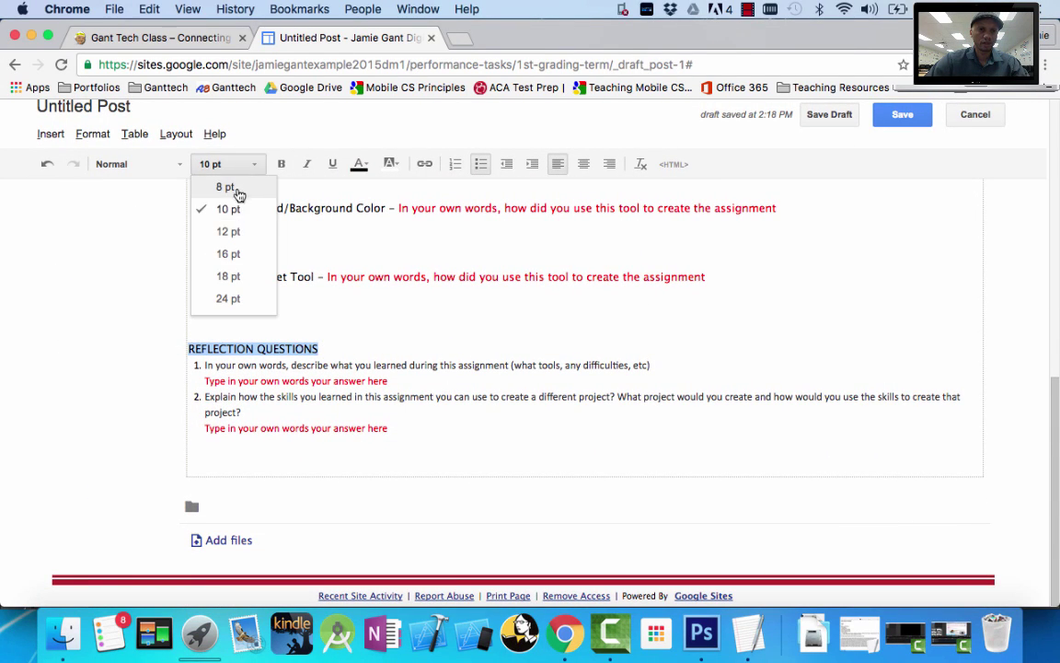
left_click(229, 251)
left_click(280, 164)
left_click(364, 328)
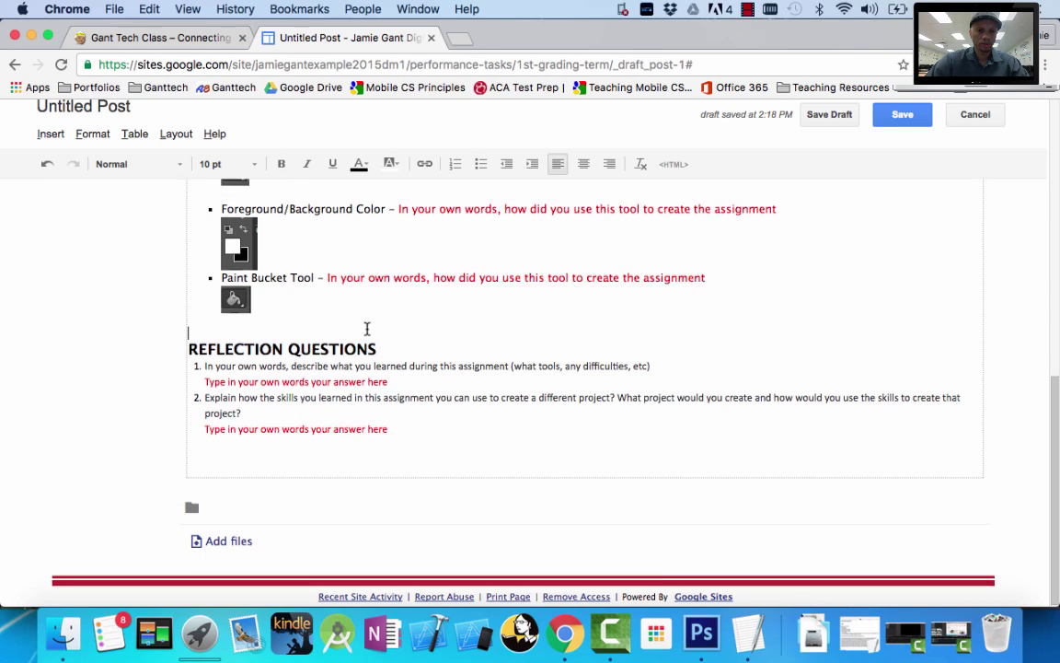
Step: Switch to the Gant Tech Class assignment instructions tab
scroll(366, 327, "up", 10)
scroll(366, 327, "up", 3)
scroll(367, 329, "down", 12)
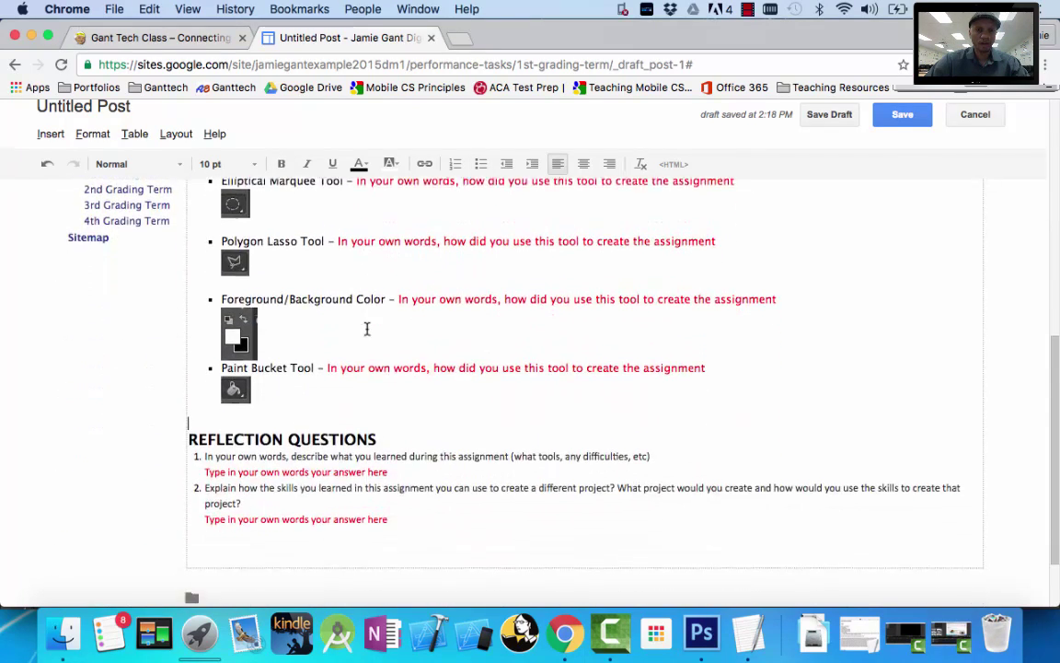
left_click(177, 38)
scroll(414, 382, "down", 5)
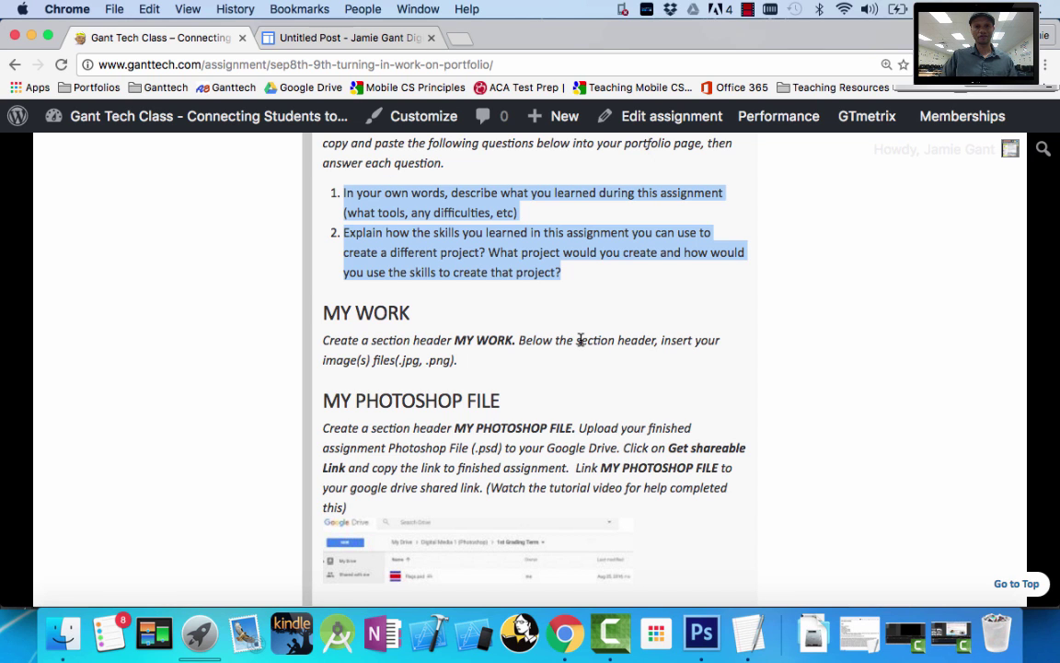
Step: Return to the Untitled Post draft in Google Sites
left_click(322, 37)
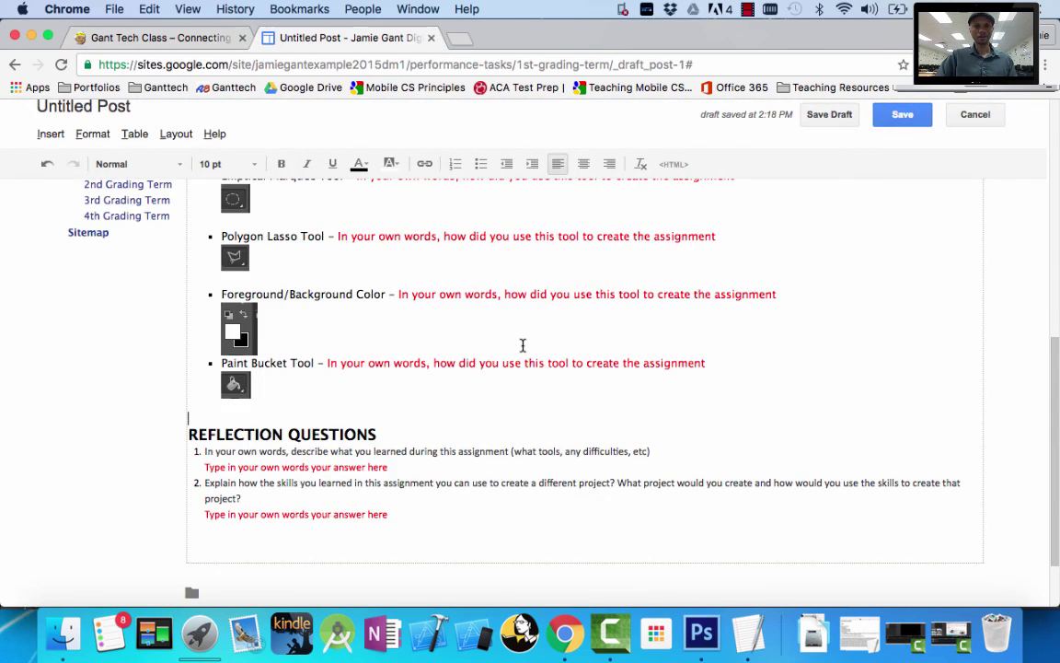
Step: Type a MY WORK heading below the second answer line
scroll(451, 451, "down", 2)
left_click(407, 462)
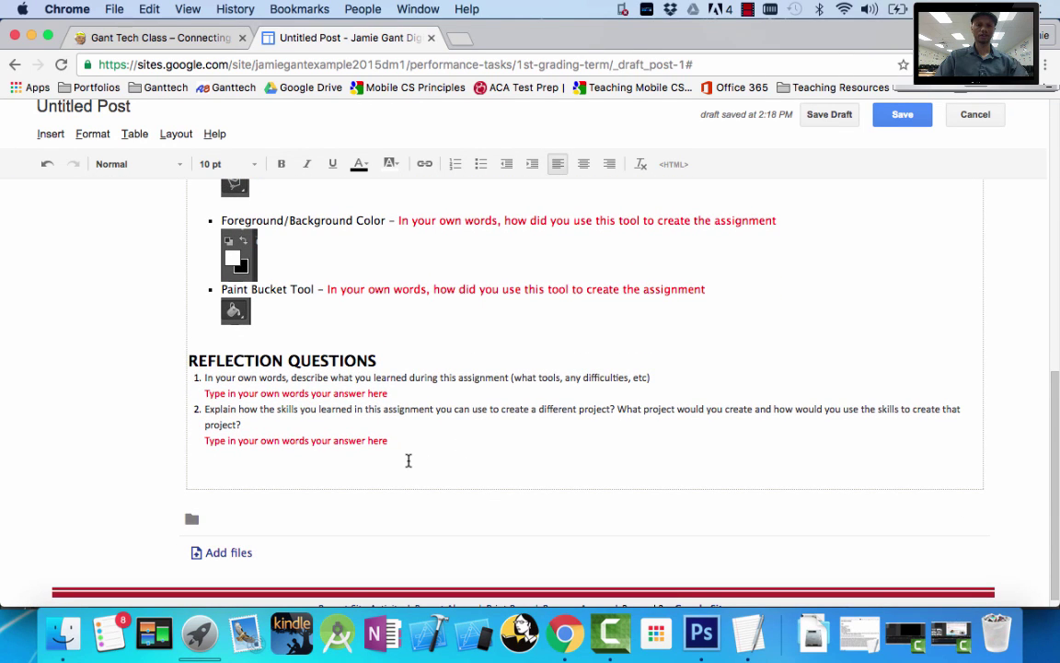
type("m")
key("BackSpace")
type("MY W")
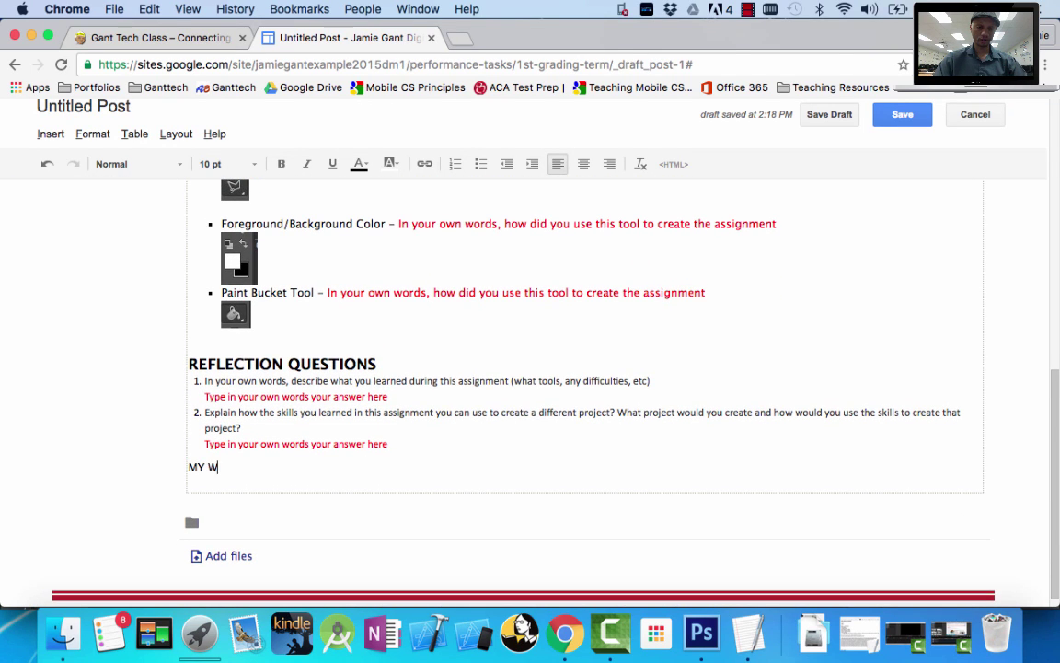
type("ORK")
key("Return")
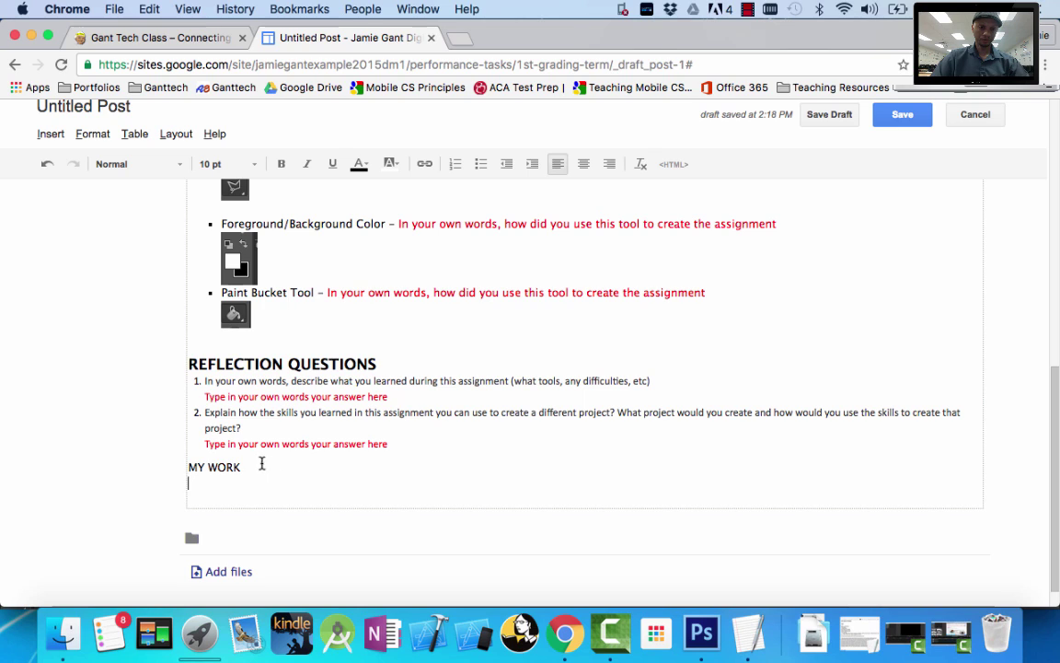
Step: Format the MY WORK heading as bold 16 pt
left_click_drag(261, 463, 144, 457)
left_click(251, 165)
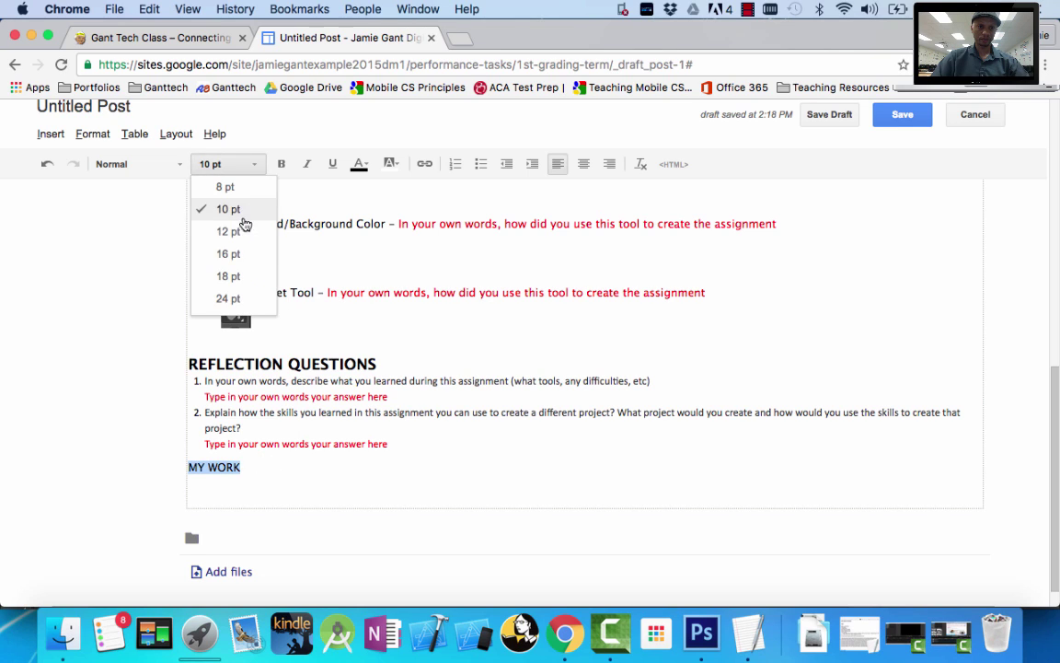
left_click(229, 253)
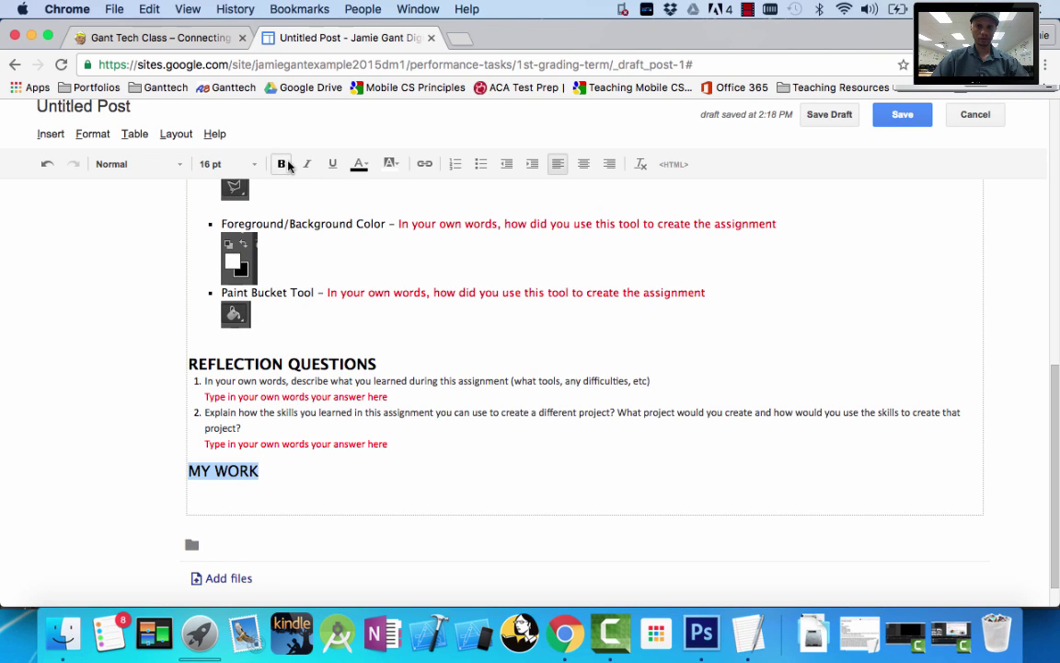
left_click(283, 164)
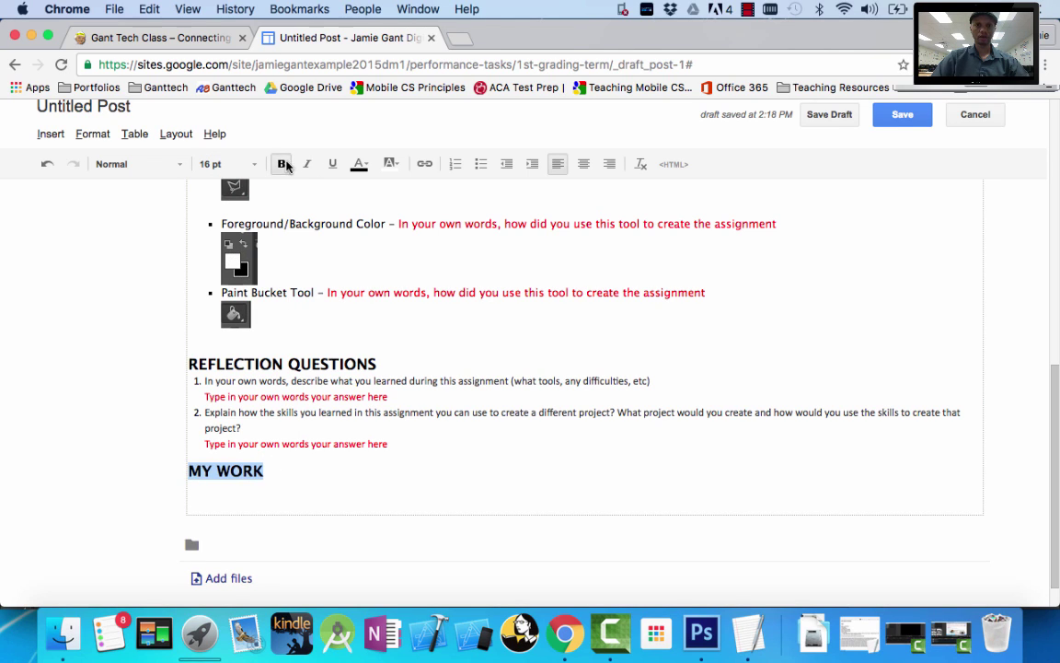
left_click(267, 488)
scroll(374, 436, "up", 5)
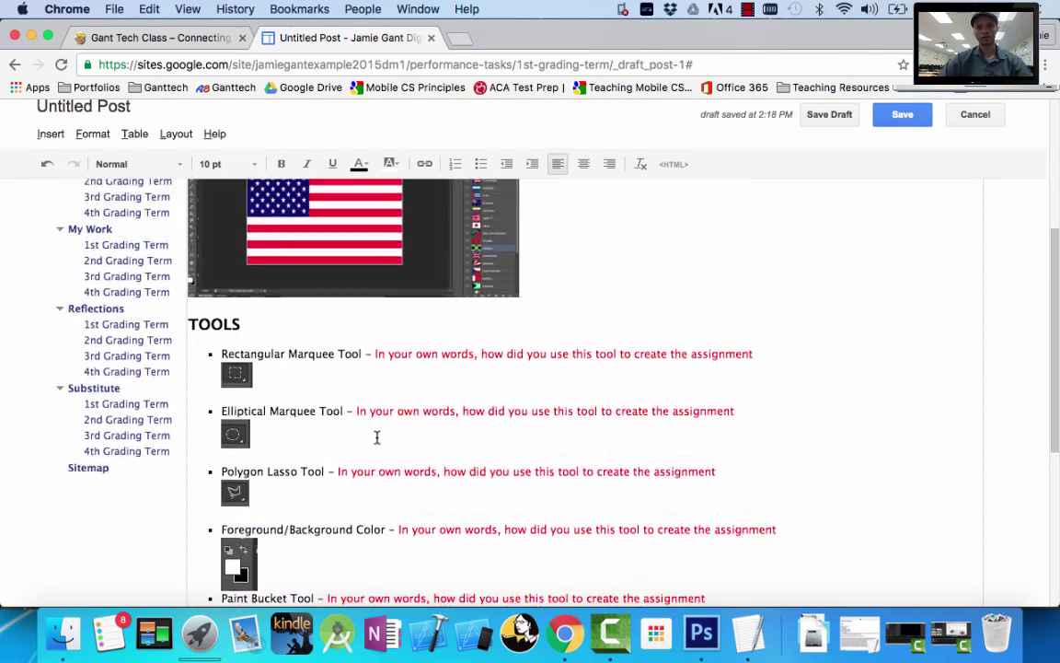
scroll(377, 437, "up", 1)
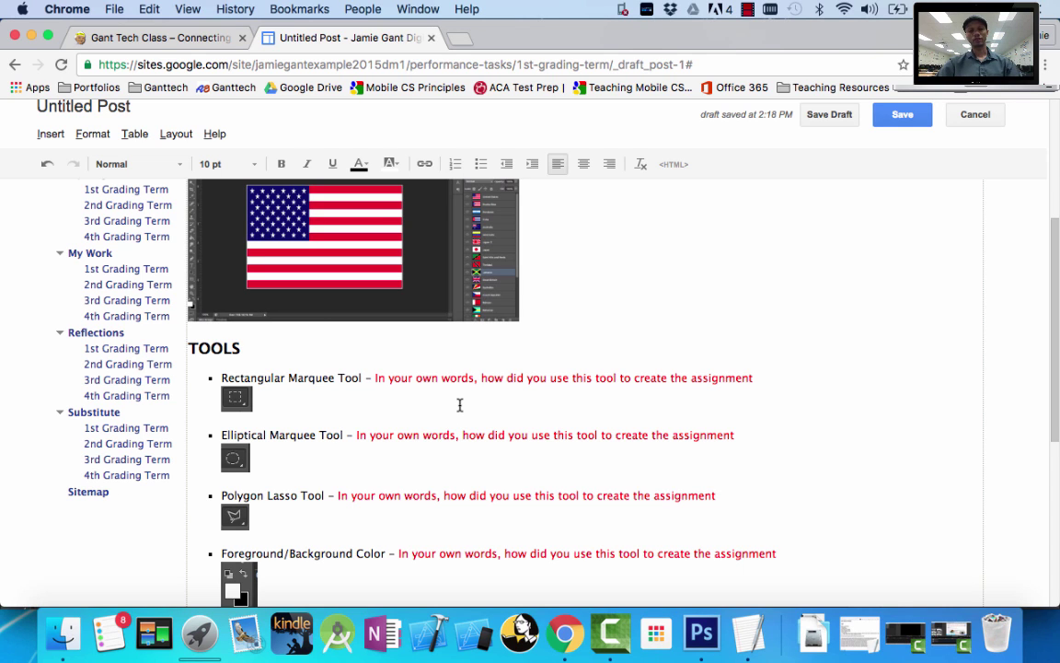
Step: Bring Photoshop forward with Flags.psd, leaving the United States flag layer visible
left_click(701, 632)
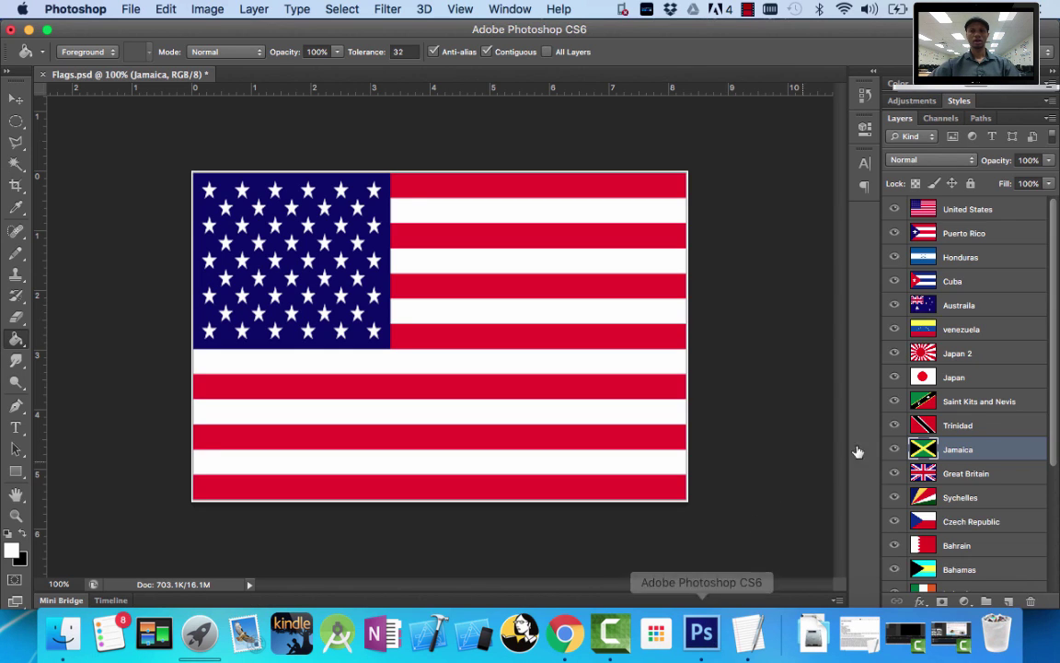
scroll(930, 545, "down", 2)
scroll(929, 544, "down", 4)
scroll(929, 545, "up", 5)
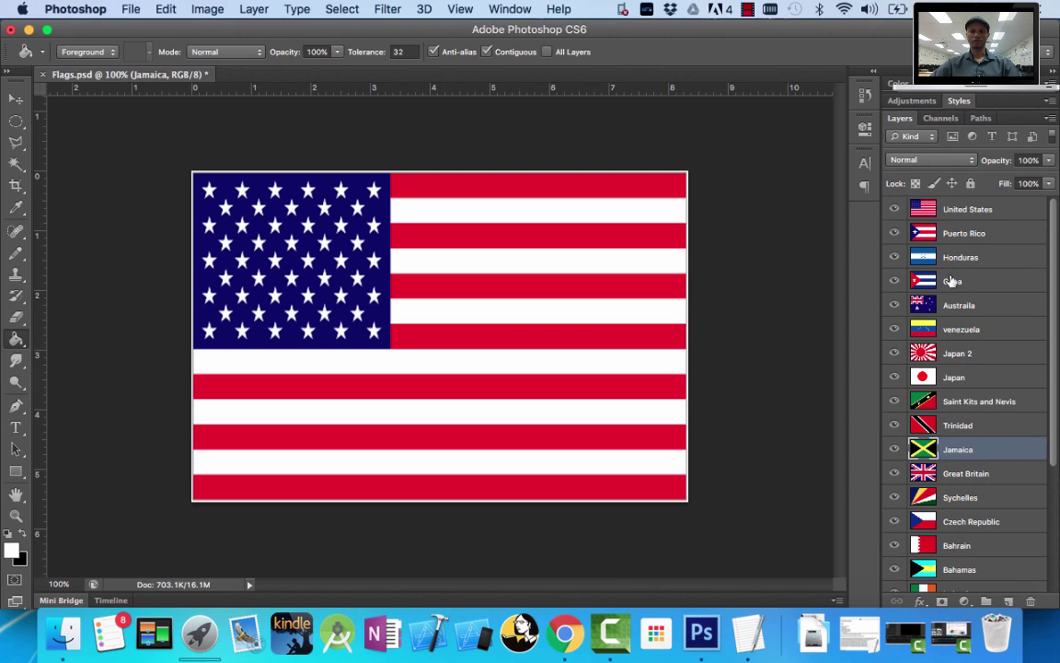
scroll(925, 311, "down", 5)
scroll(911, 522, "up", 5)
scroll(925, 322, "down", 5)
scroll(933, 421, "up", 5)
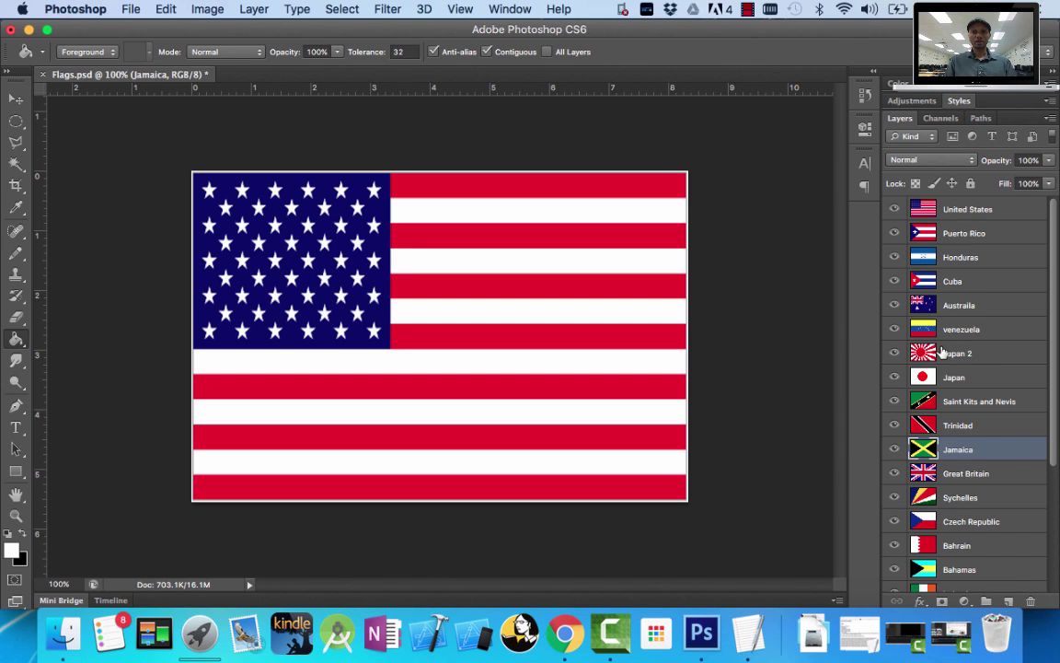
left_click(894, 210)
left_click(894, 210)
left_click(893, 210)
left_click(893, 210)
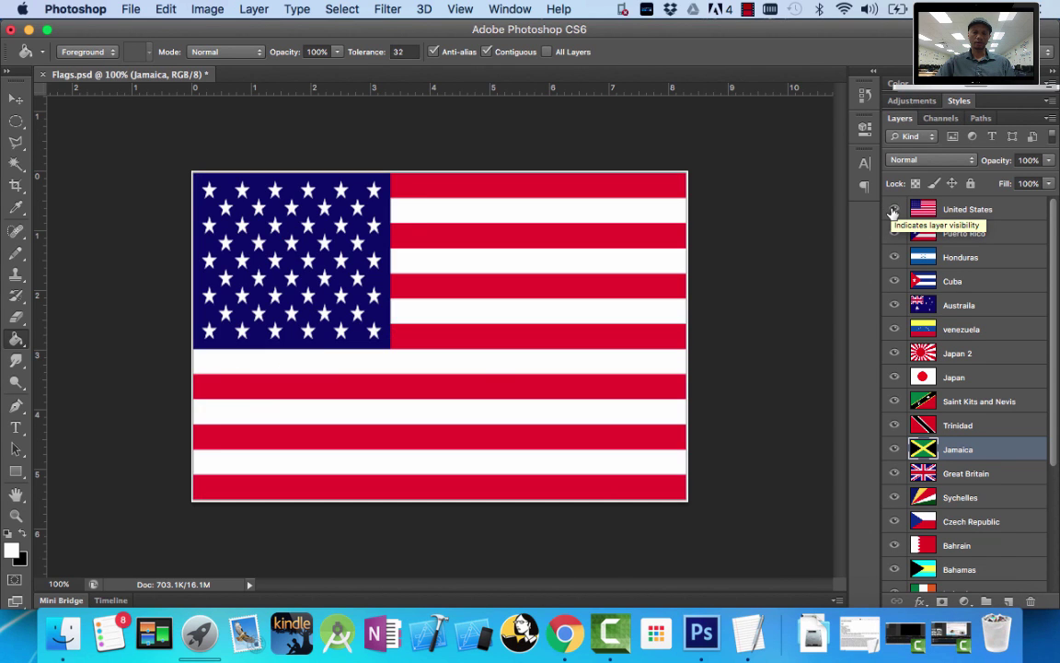
left_click(127, 9)
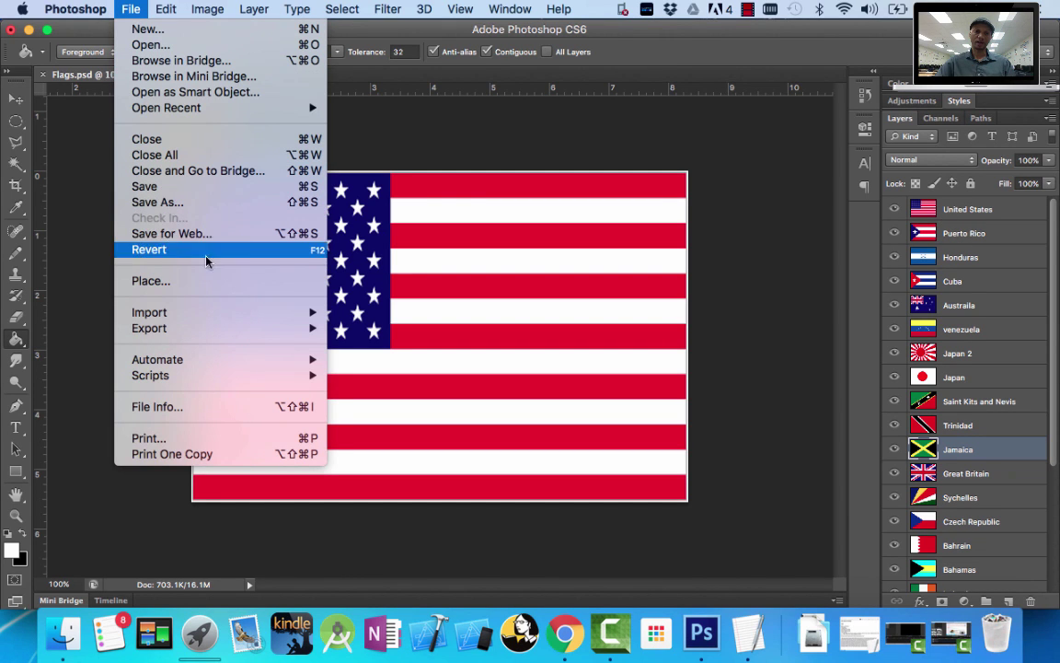
Step: Use Save for Web with the JPEG Medium preset on the flag image
left_click(174, 236)
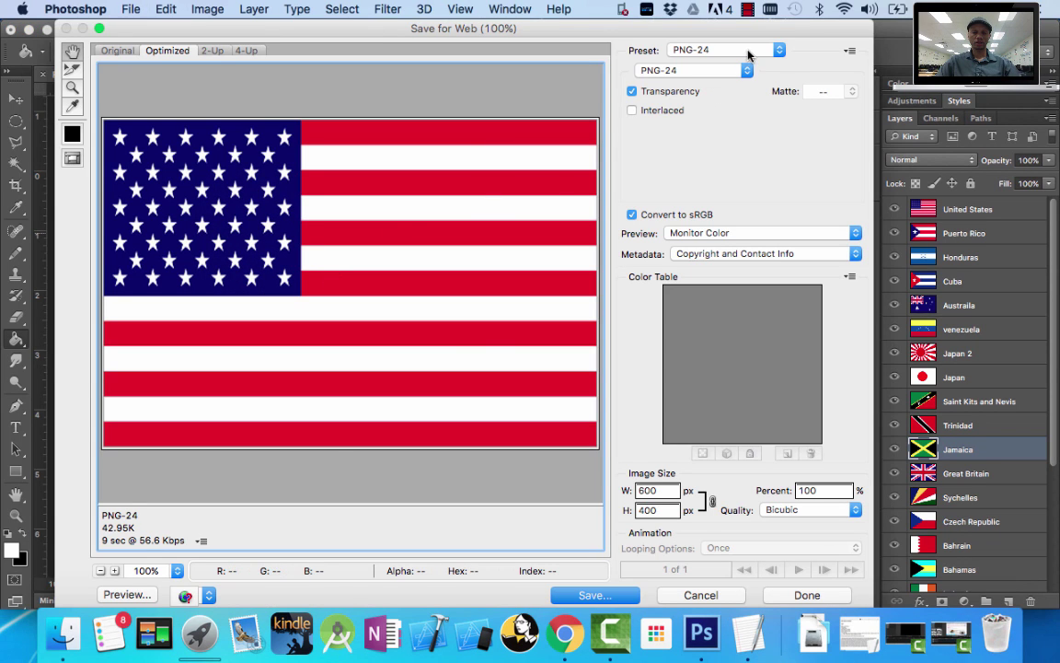
left_click(749, 55)
left_click(728, 36)
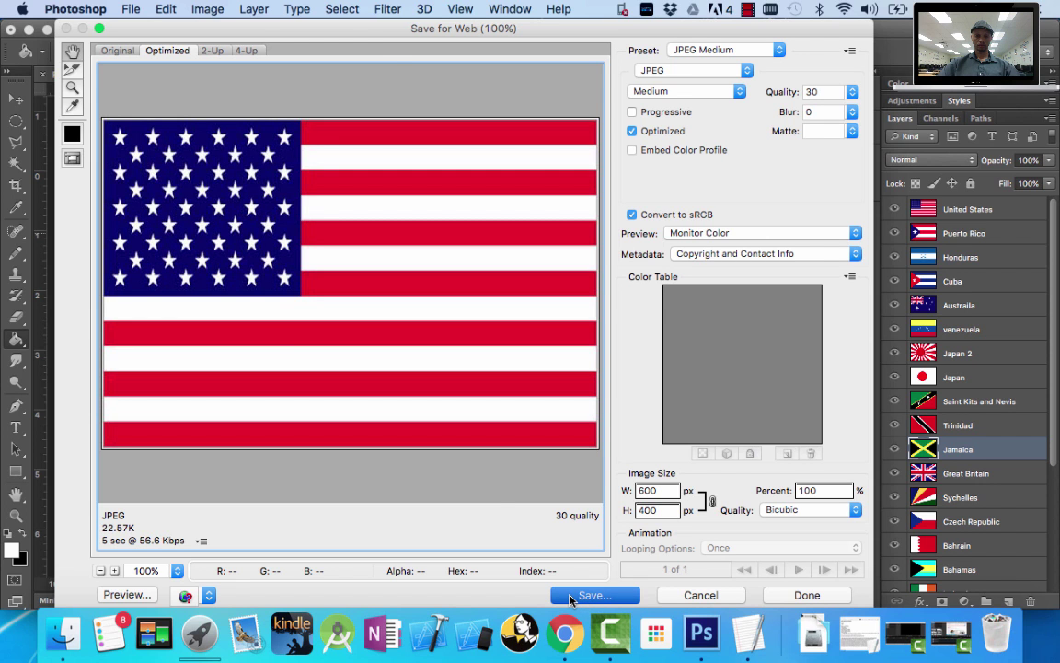
left_click(571, 595)
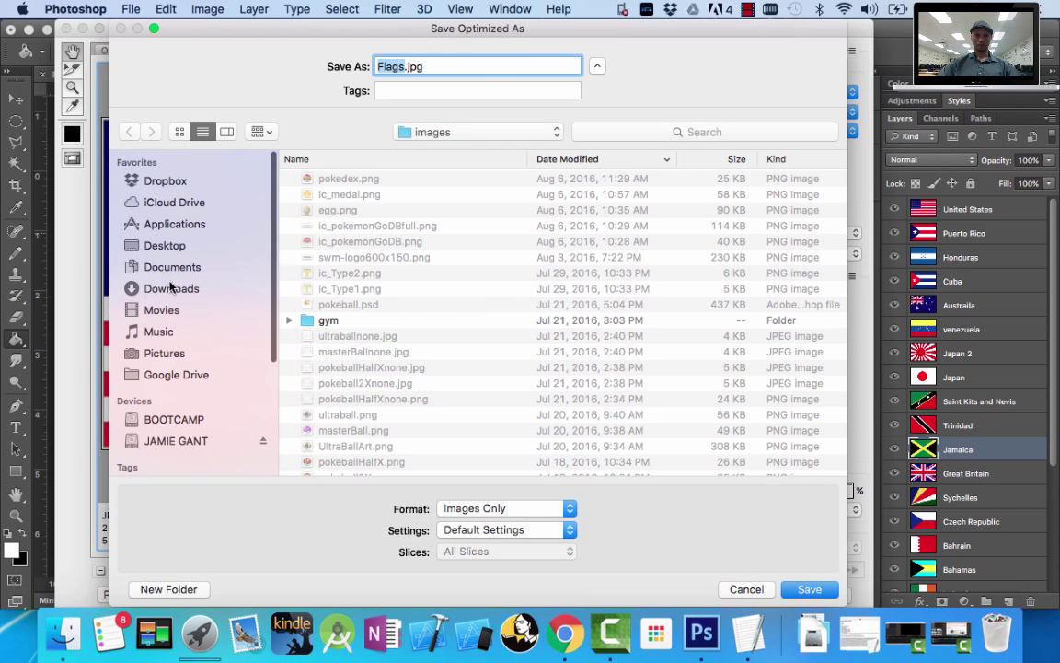
Step: Save it as USA.jpg in a new Desktop folder named DIGITAL MEDIA 1
left_click(166, 245)
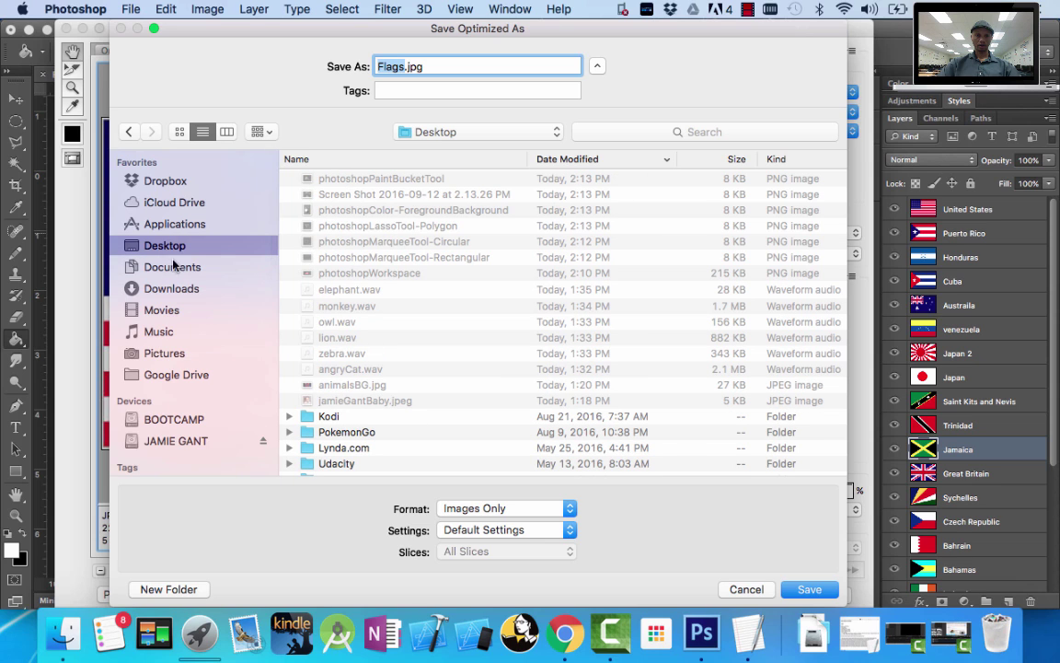
left_click(169, 590)
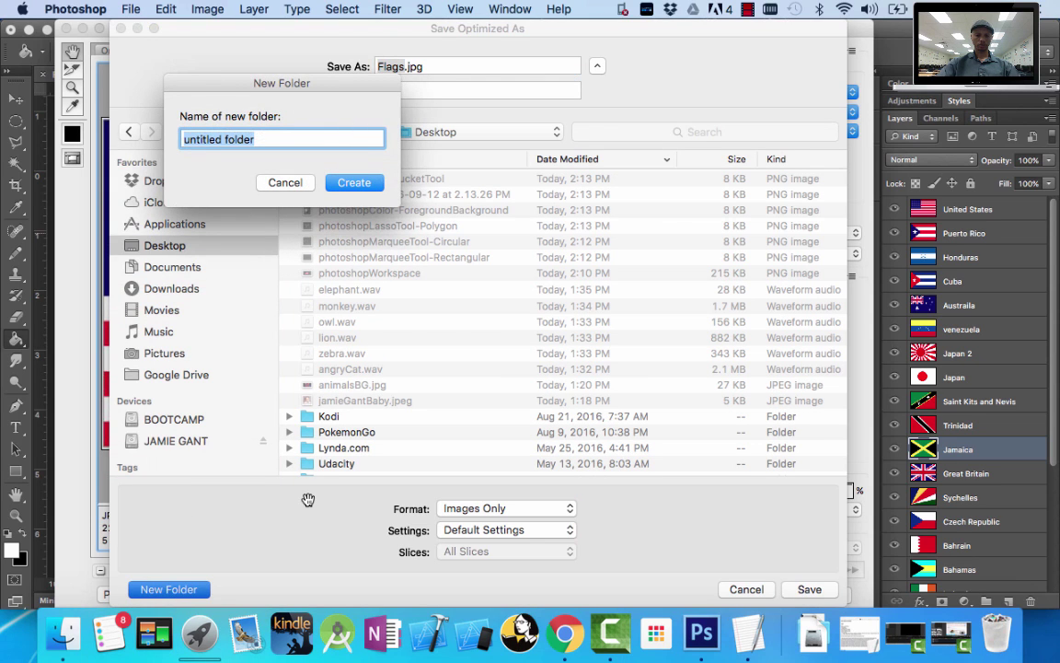
type("P")
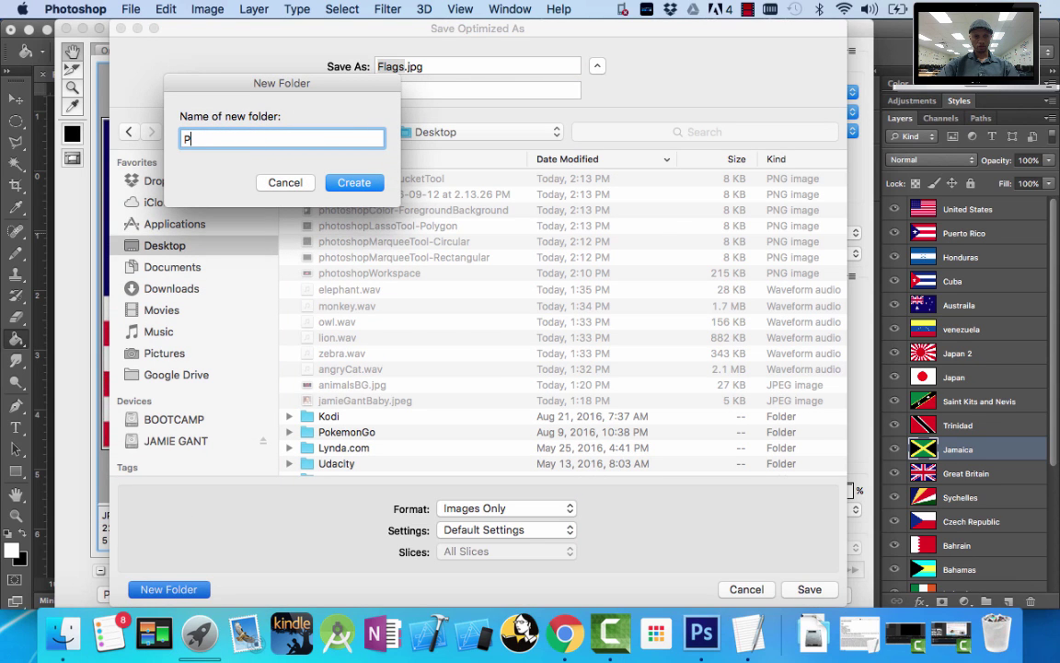
type("IGITAL MEDIA 1")
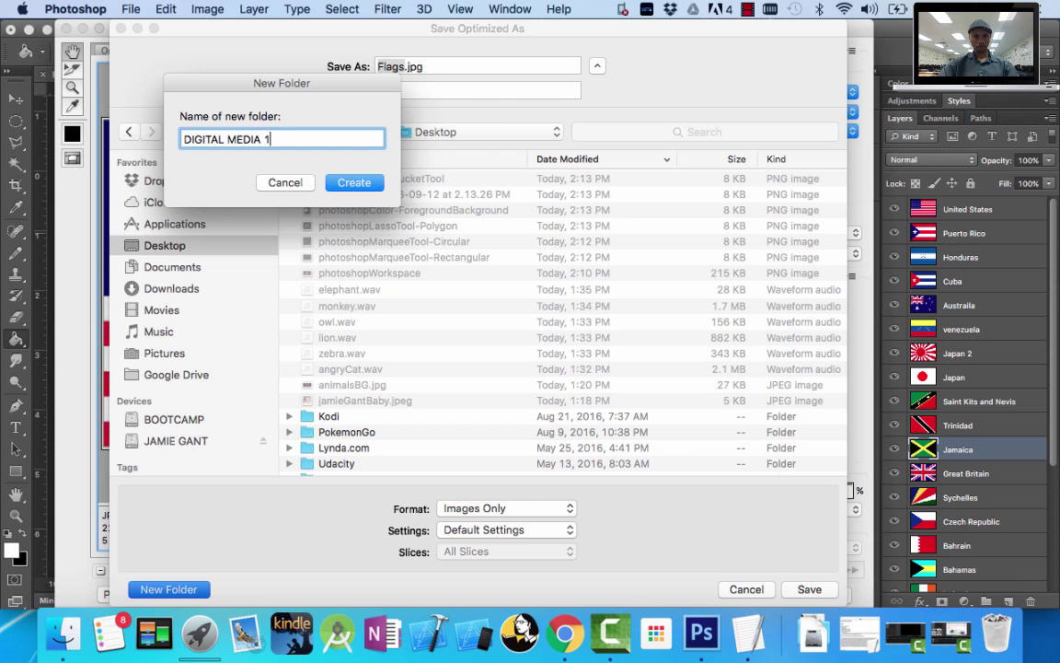
key("Return")
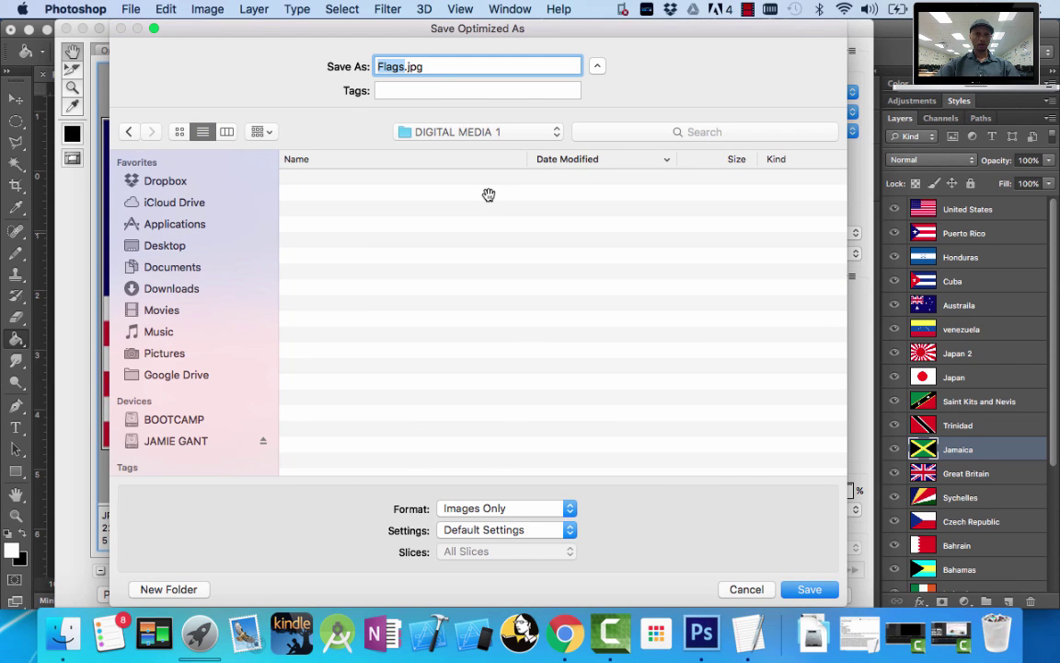
type("USA")
key("Return")
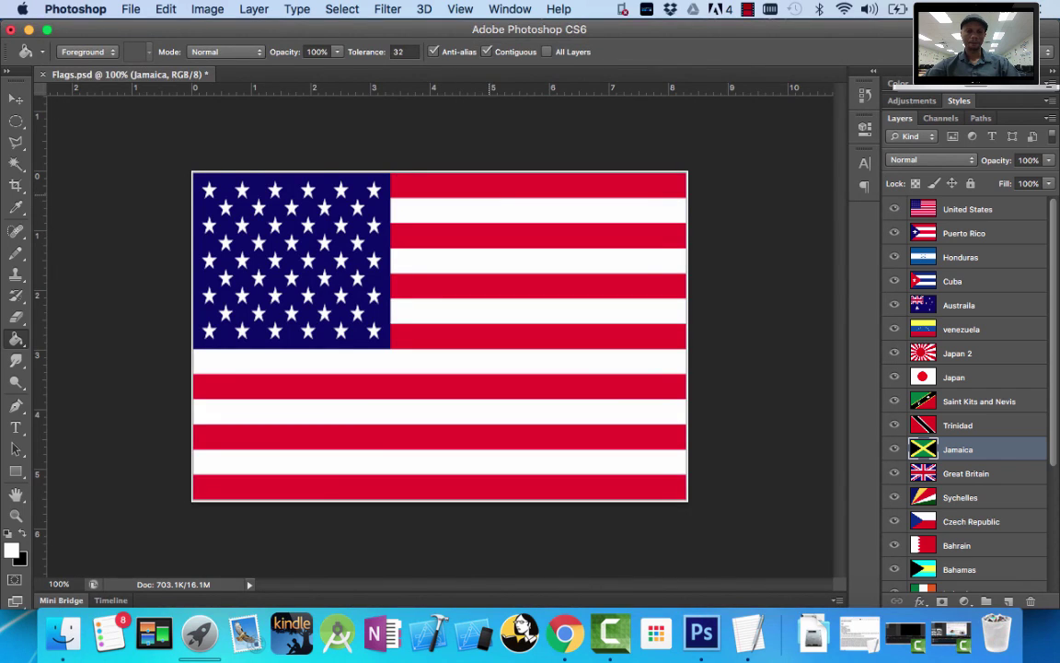
Step: Move the six Photoshop tool screenshots from the Desktop into DIGITAL MEDIA 1
left_click(63, 633)
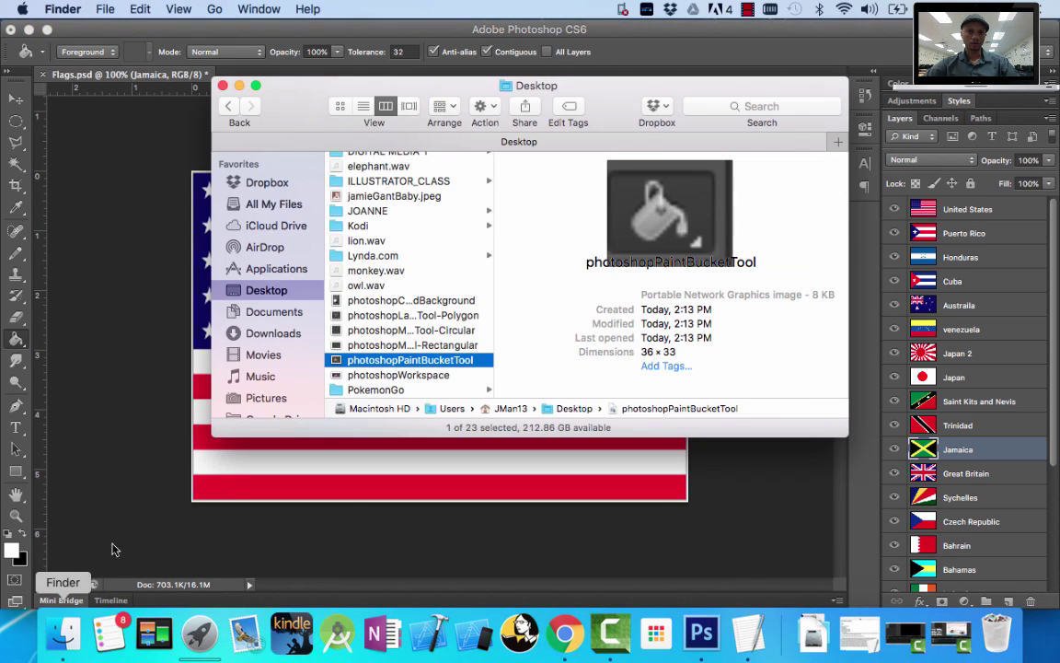
left_click(410, 301, "shift")
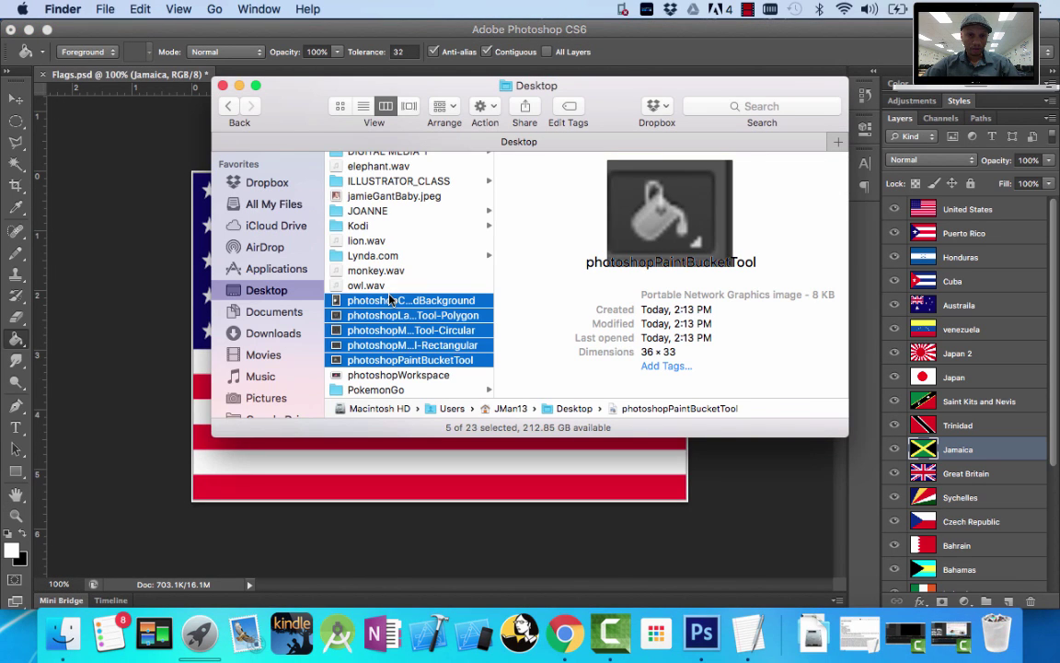
left_click(398, 376, "shift")
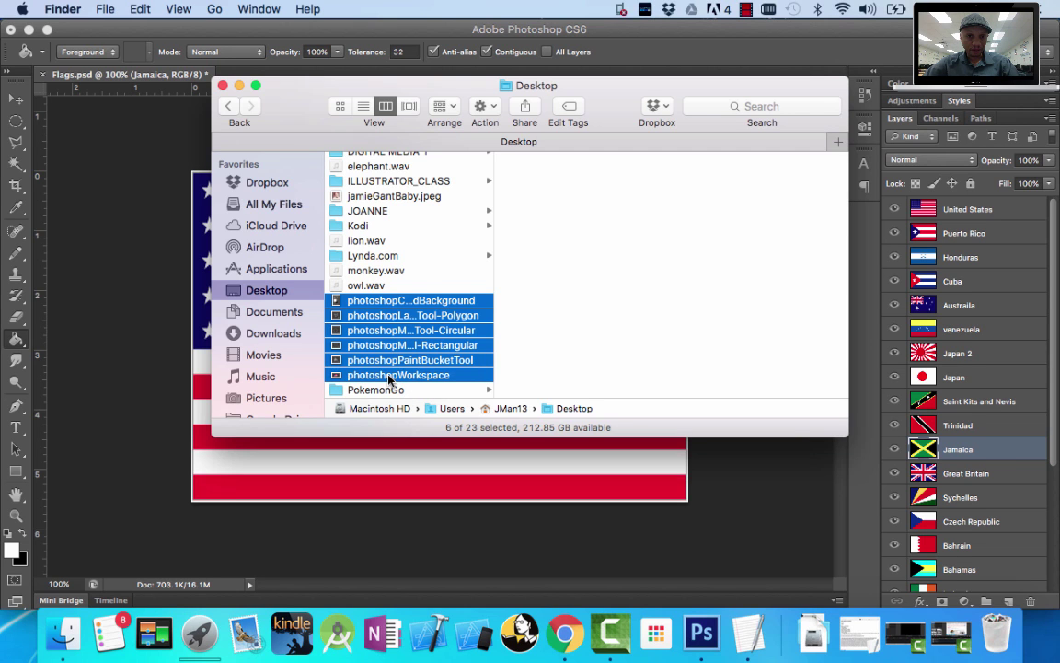
scroll(401, 350, "up", 3)
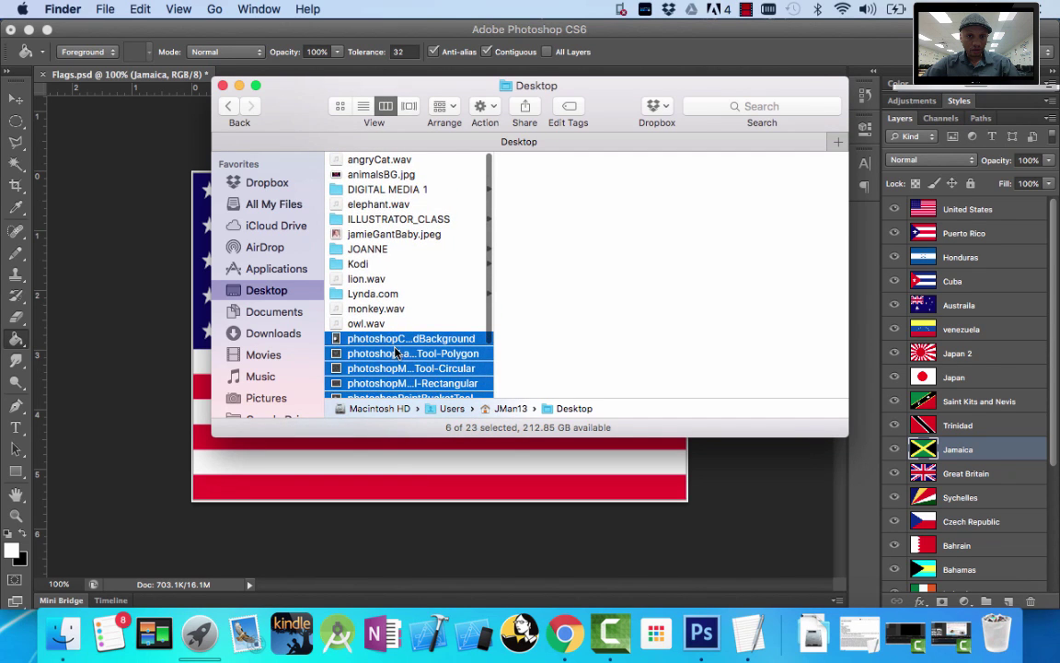
left_click_drag(402, 336, 352, 182)
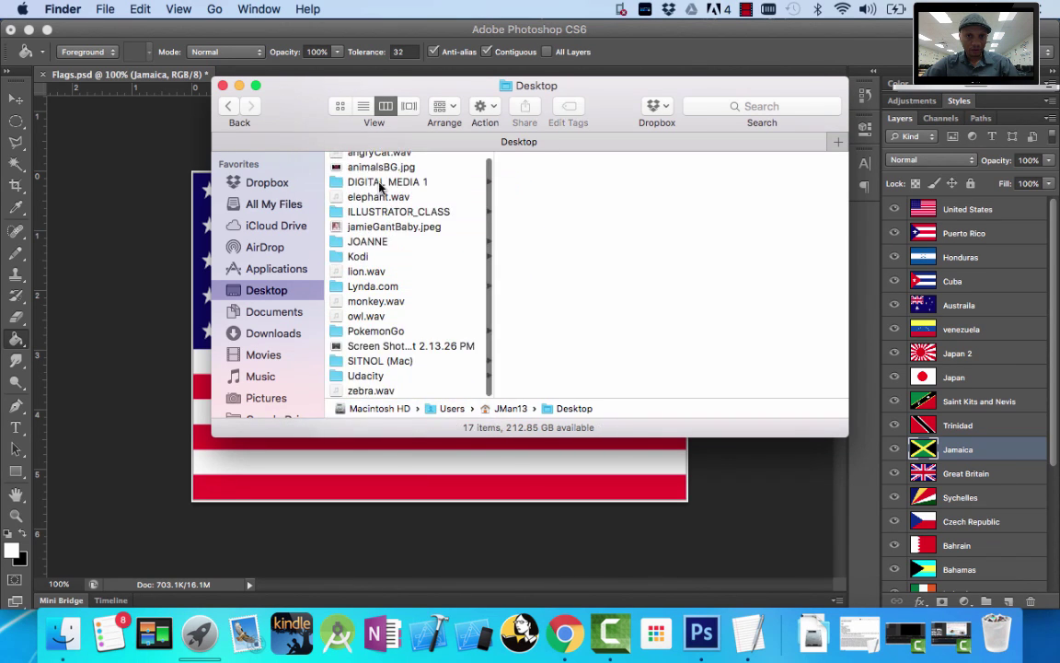
Step: Check that USA.jpg is in DIGITAL MEDIA 1, then return to Photoshop
left_click(355, 180)
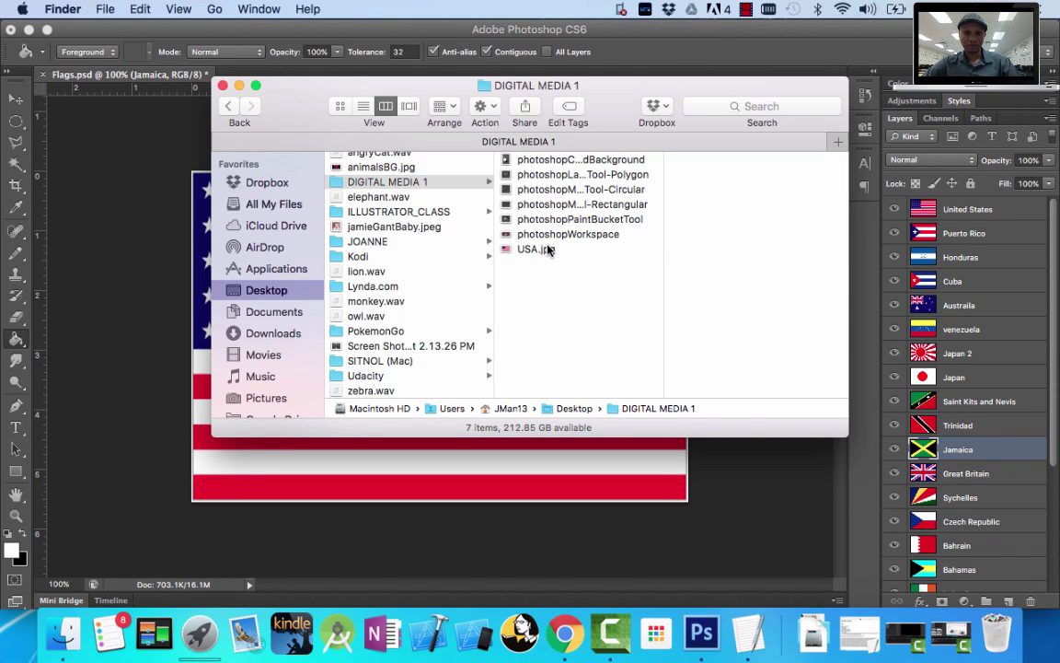
left_click(534, 248)
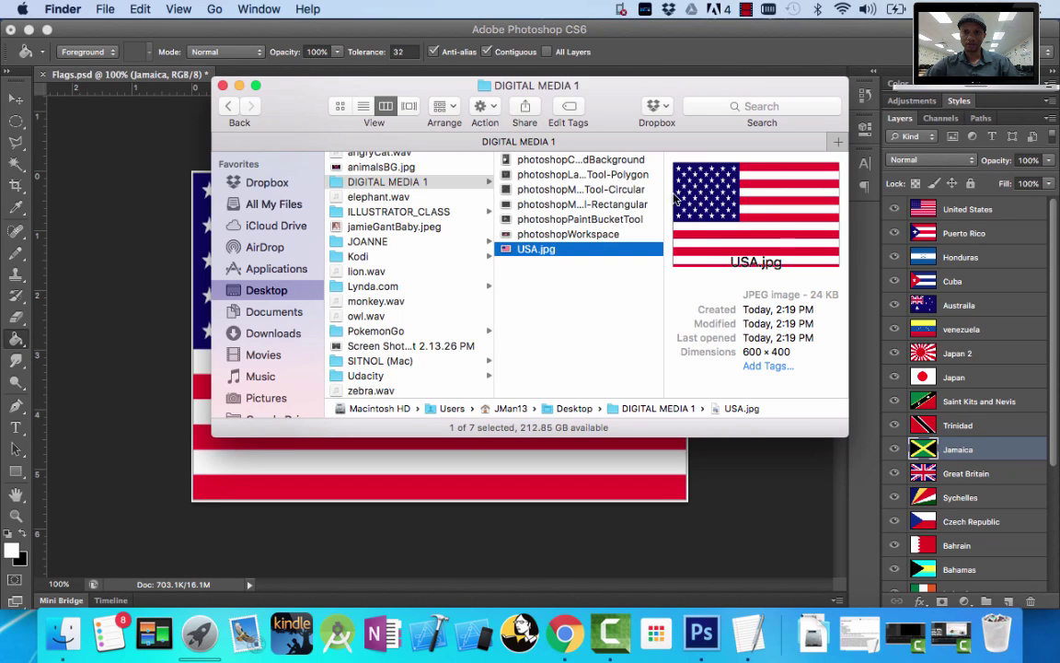
left_click(789, 342)
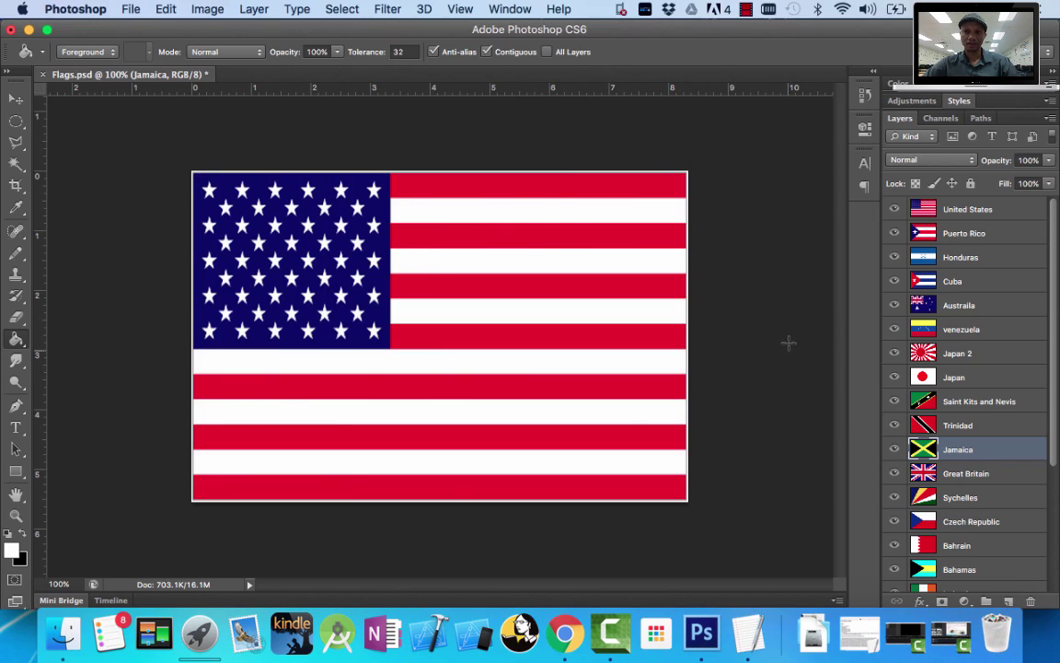
Step: Hide the United States layer and export the Puerto Rico flag via Save for Web as PuertoRico.jpg
left_click(895, 212)
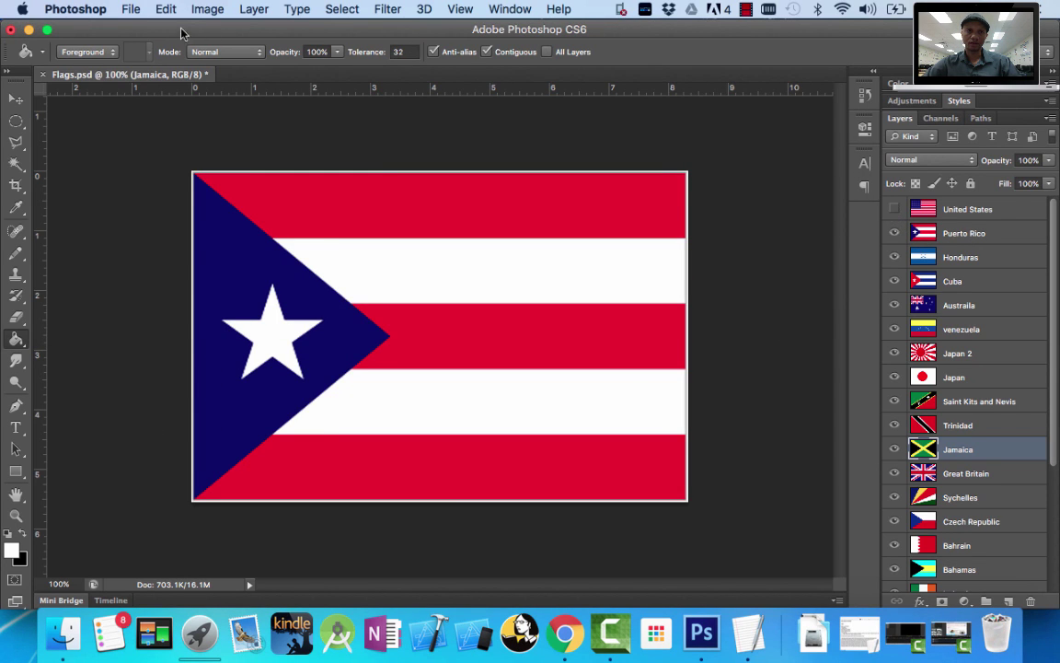
left_click(131, 9)
left_click(166, 235)
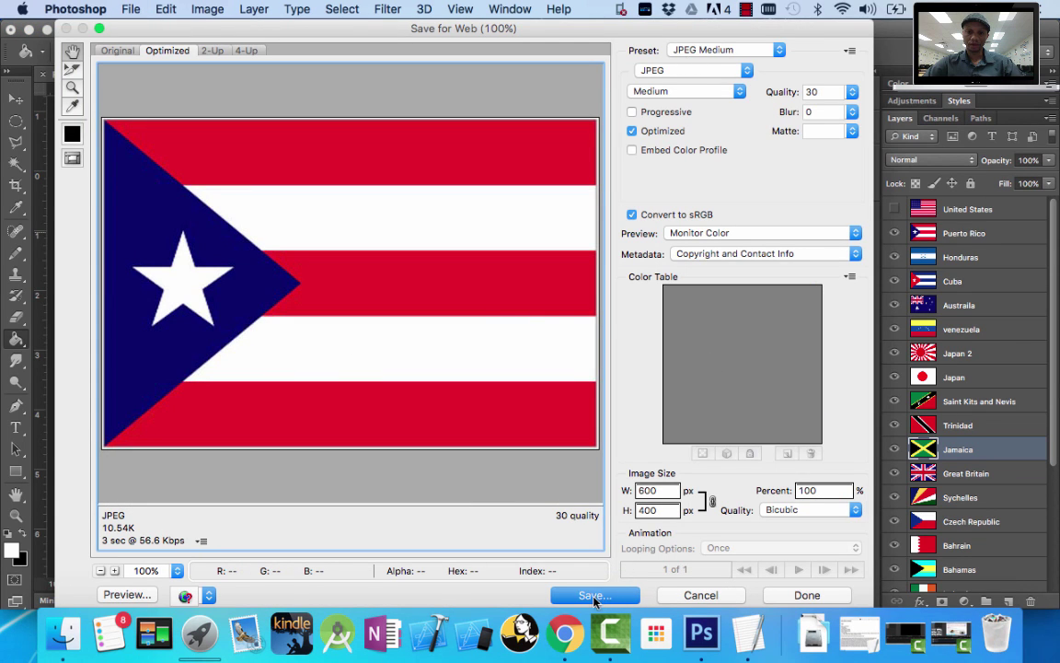
left_click(594, 596)
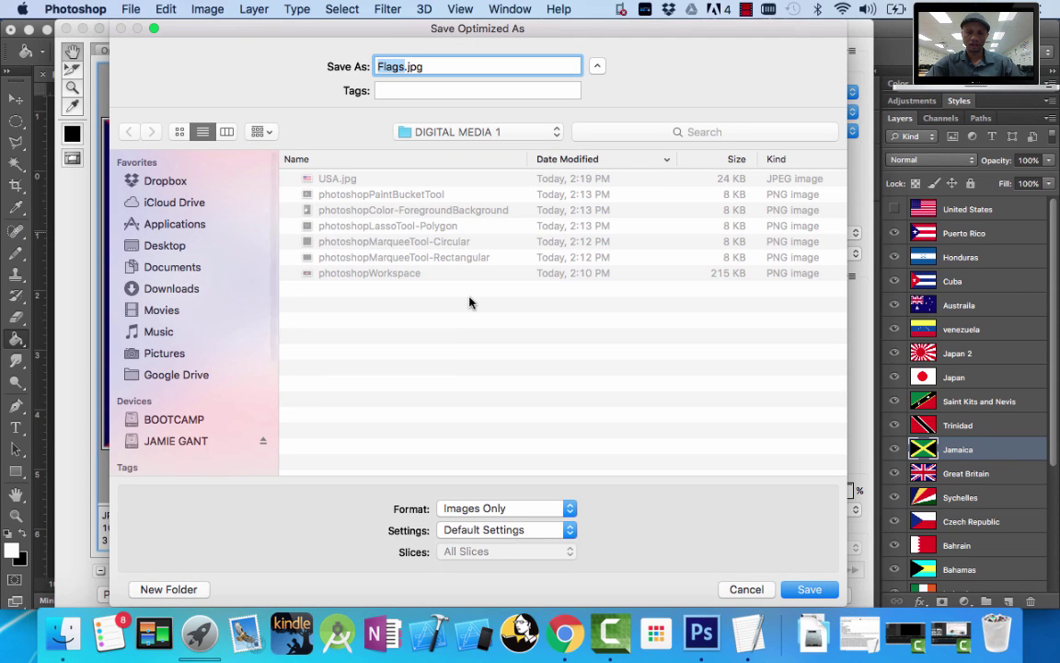
type("PUER")
key("BackSpace")
key("BackSpace")
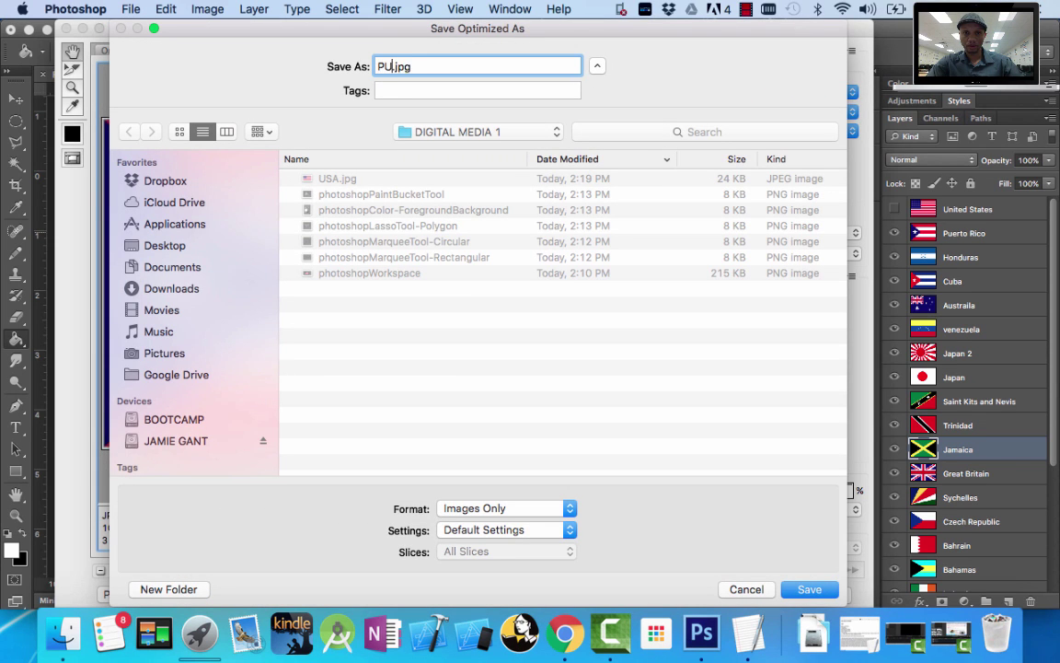
key("BackSpace")
type("uertoRico")
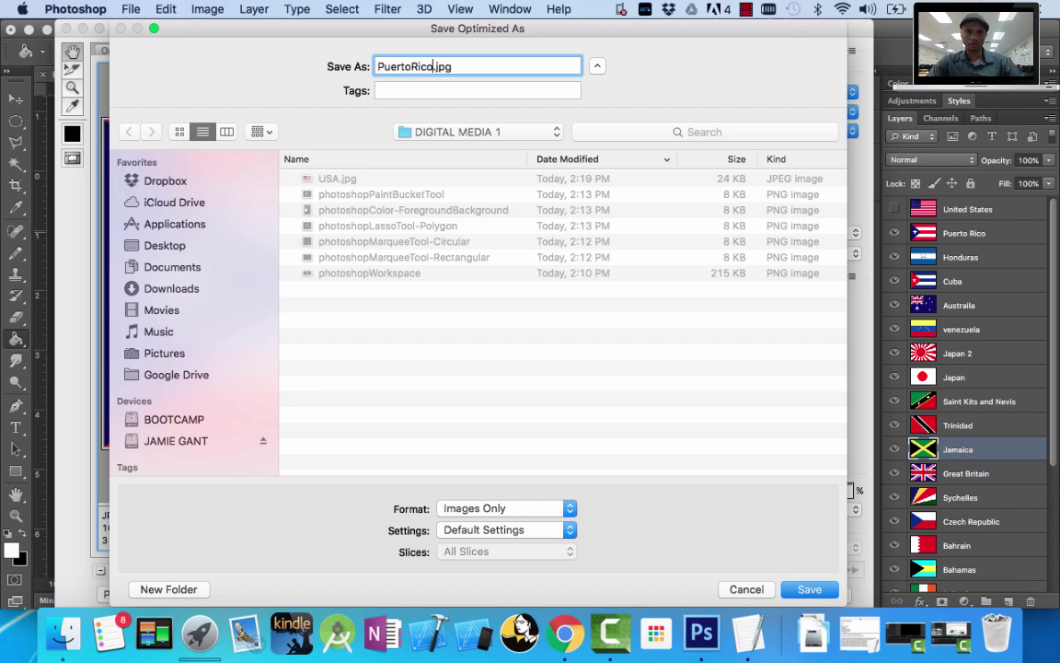
key("Return")
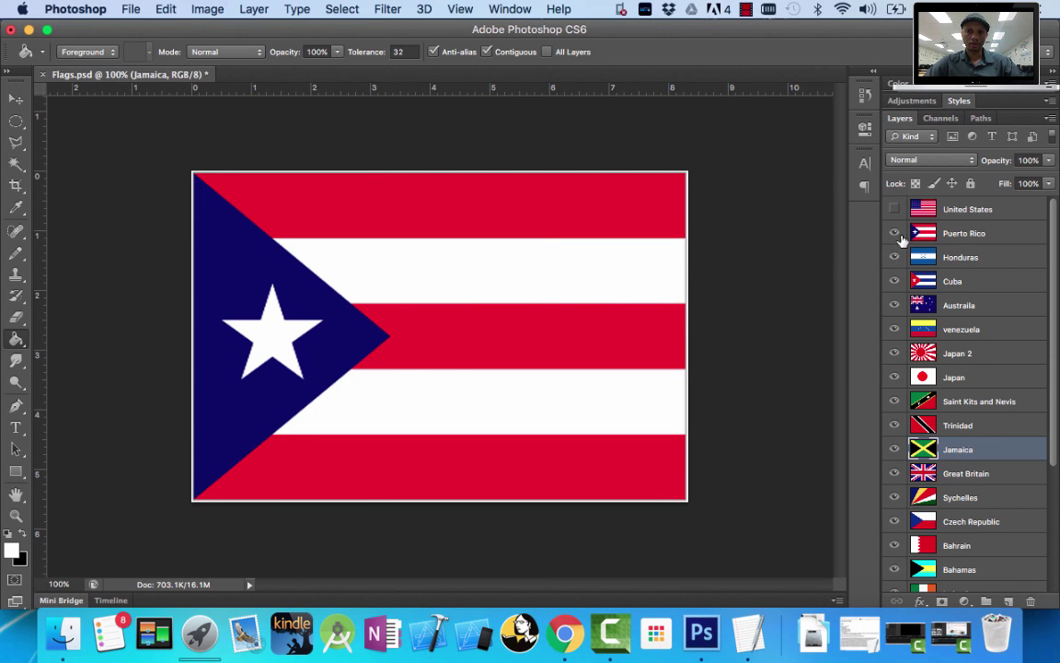
Step: Hide the Puerto Rico layer and export the Honduras flag as Honduras.jpg
left_click(895, 234)
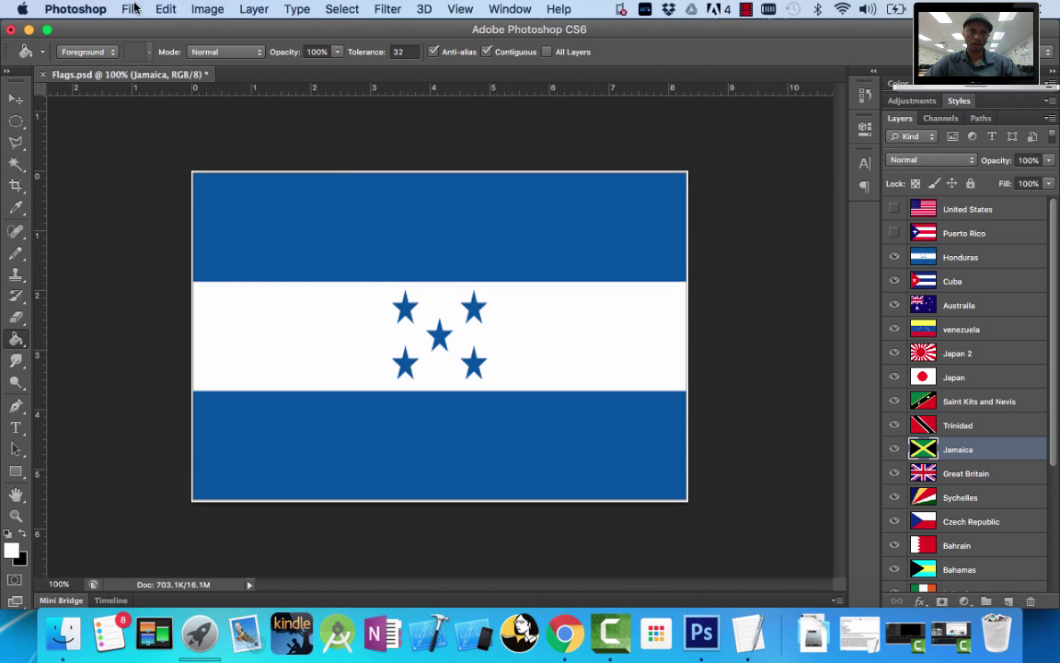
left_click(131, 10)
left_click(184, 232)
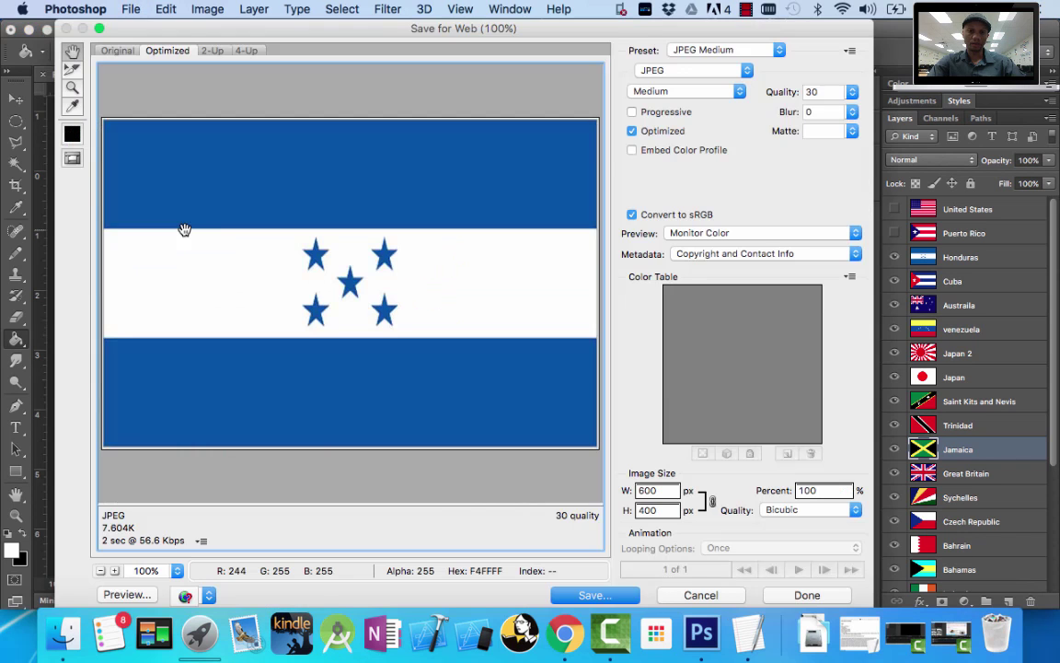
left_click(591, 595)
type("Hondura")
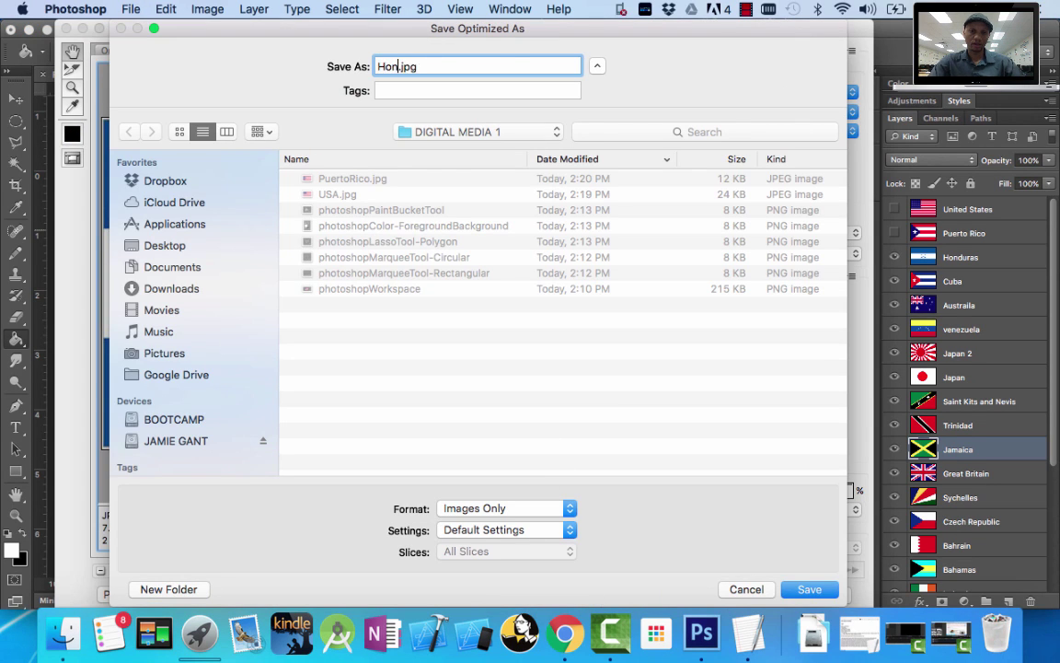
type("s")
key("Return")
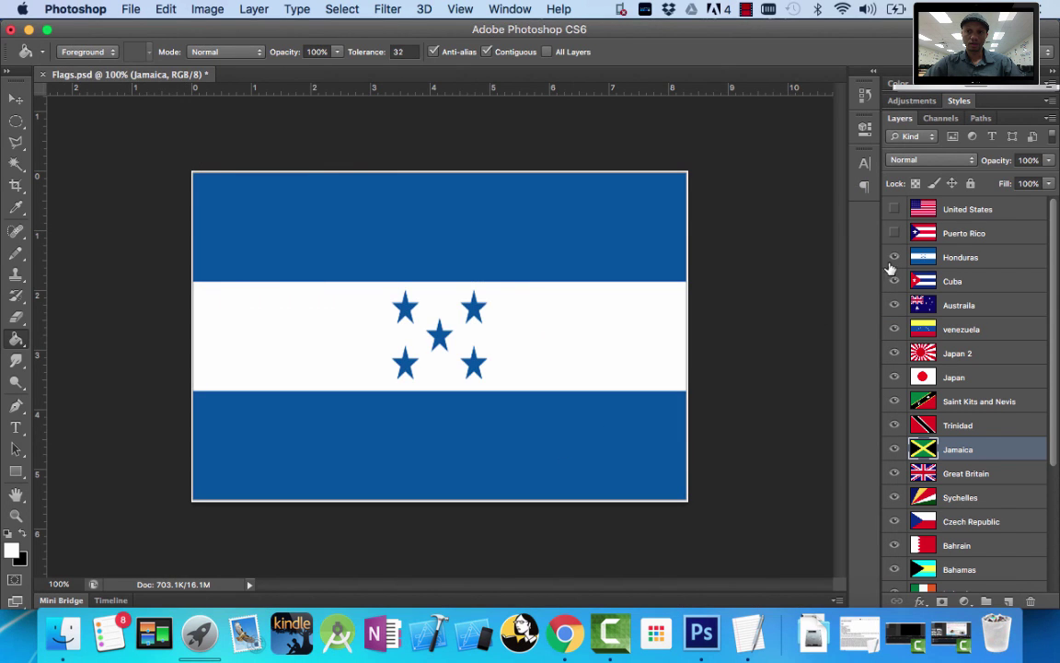
Step: Hide the Honduras layer and export the Cuba flag as Cuba.jpg
left_click(894, 258)
left_click(129, 9)
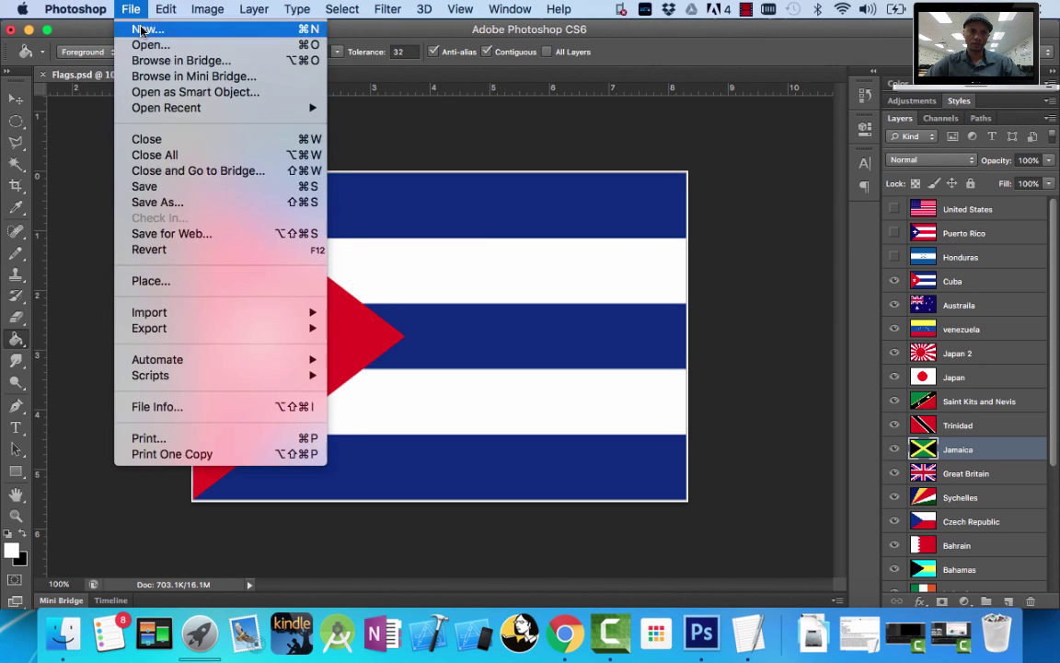
left_click(175, 234)
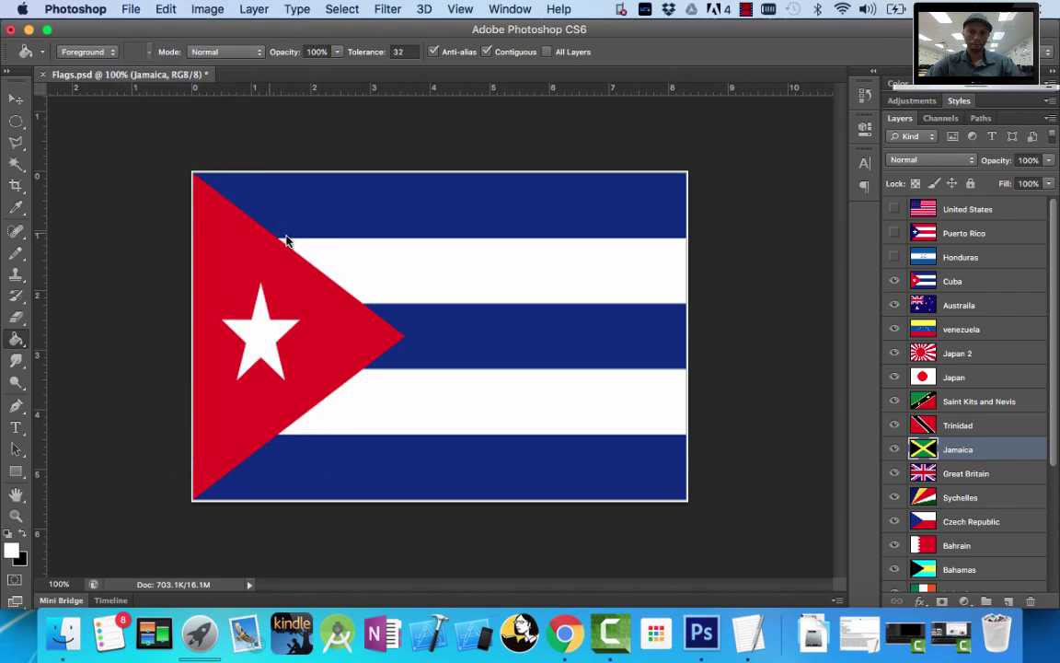
left_click(594, 596)
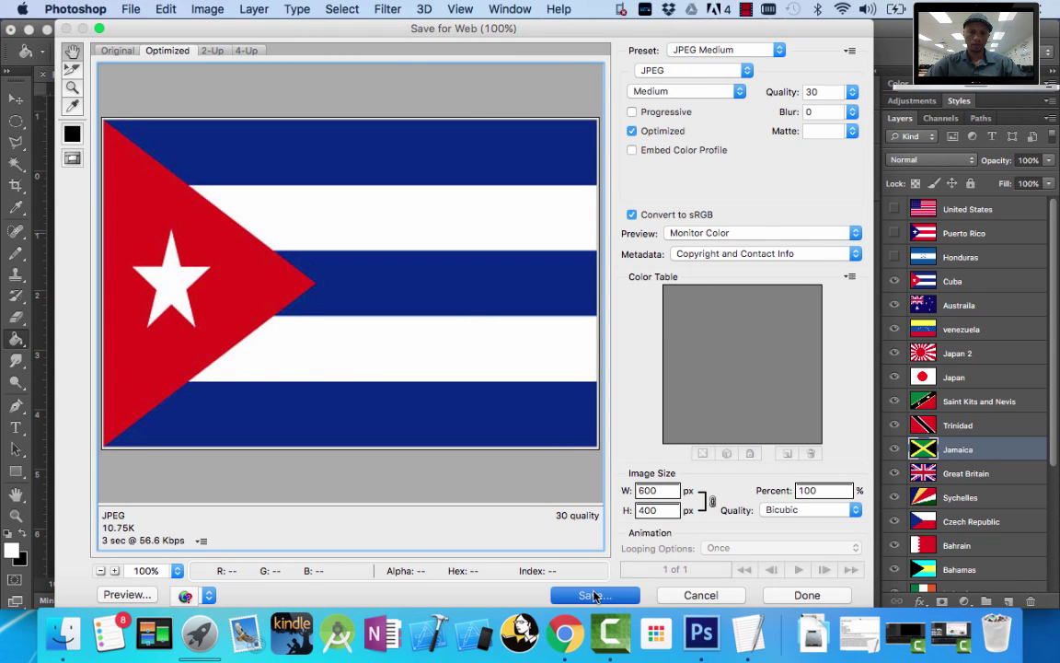
type("Cuba")
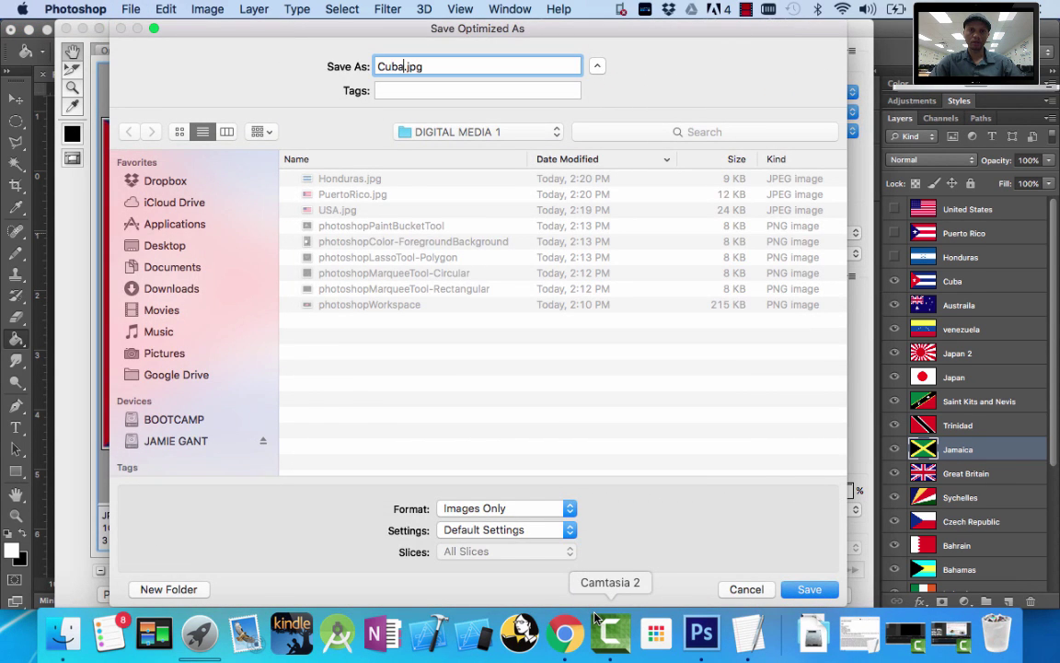
key("Return")
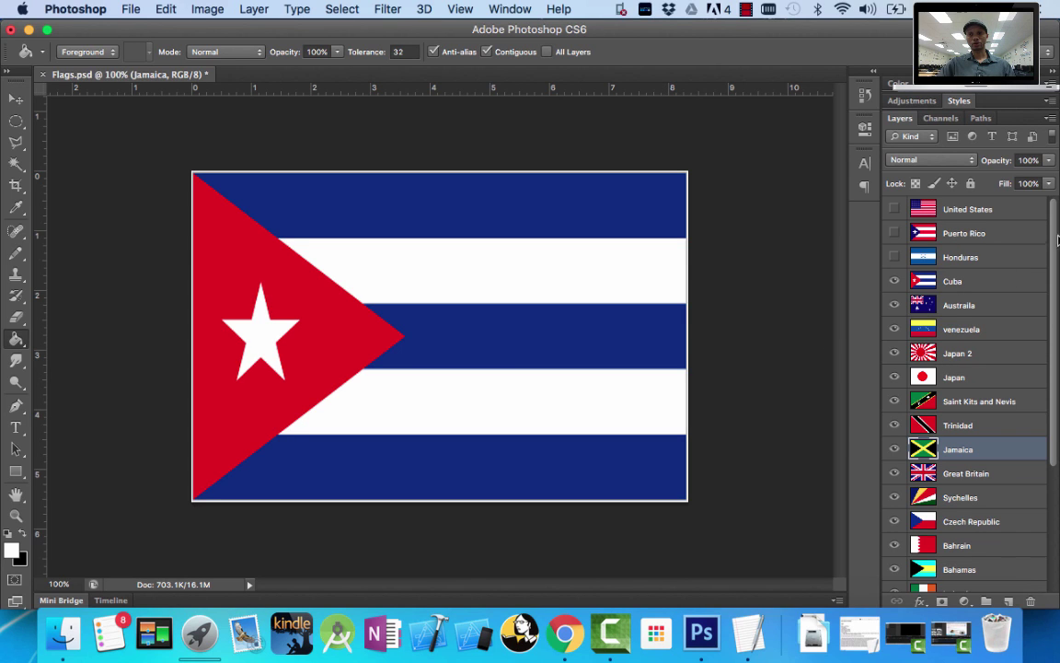
Step: Try saving Flags.psd, dismiss the write-access error, and return to the Google Sites draft
scroll(947, 469, "down", 5)
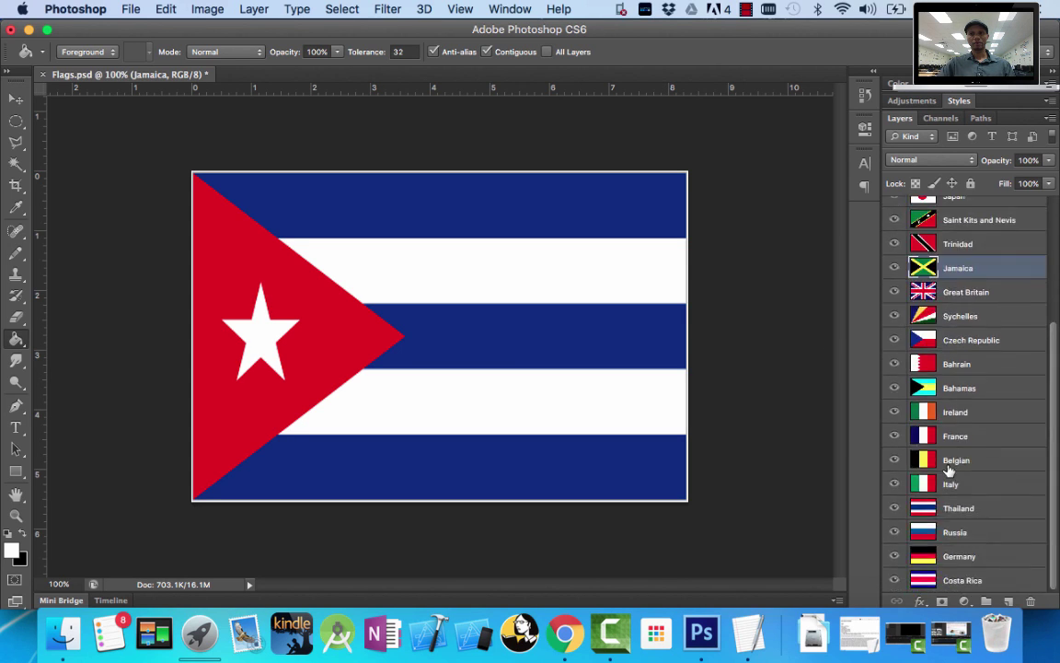
scroll(948, 469, "up", 5)
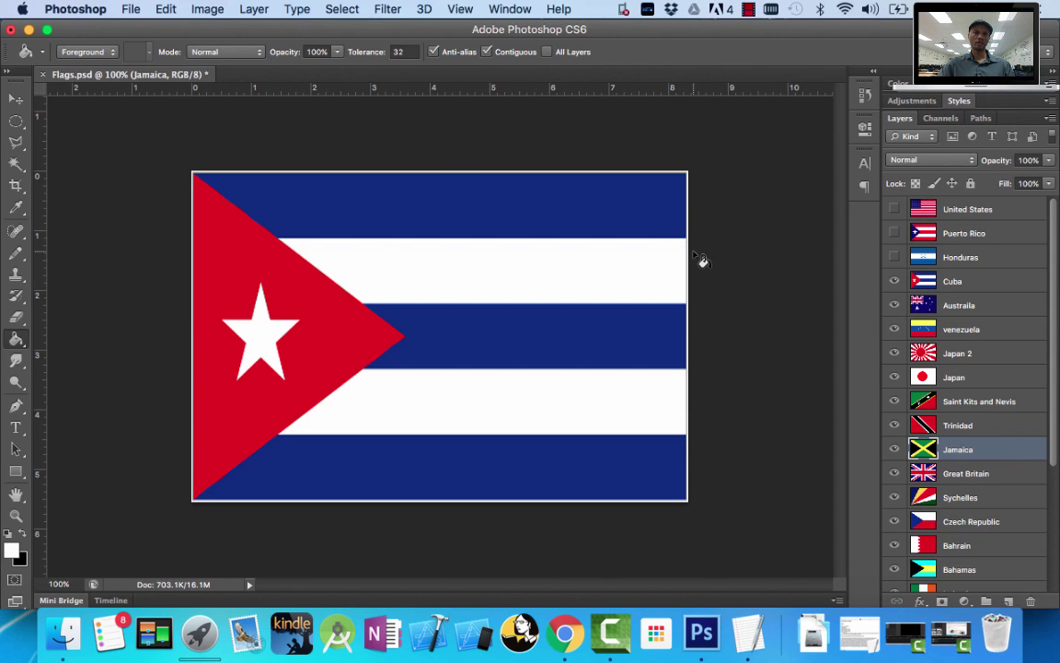
left_click(128, 9)
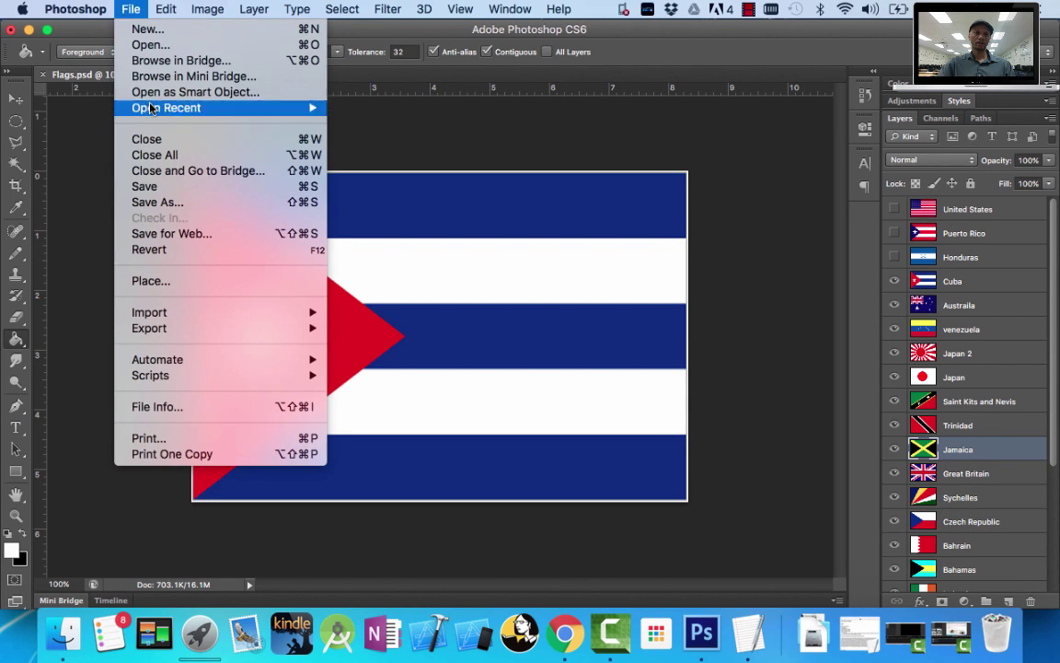
left_click(158, 188)
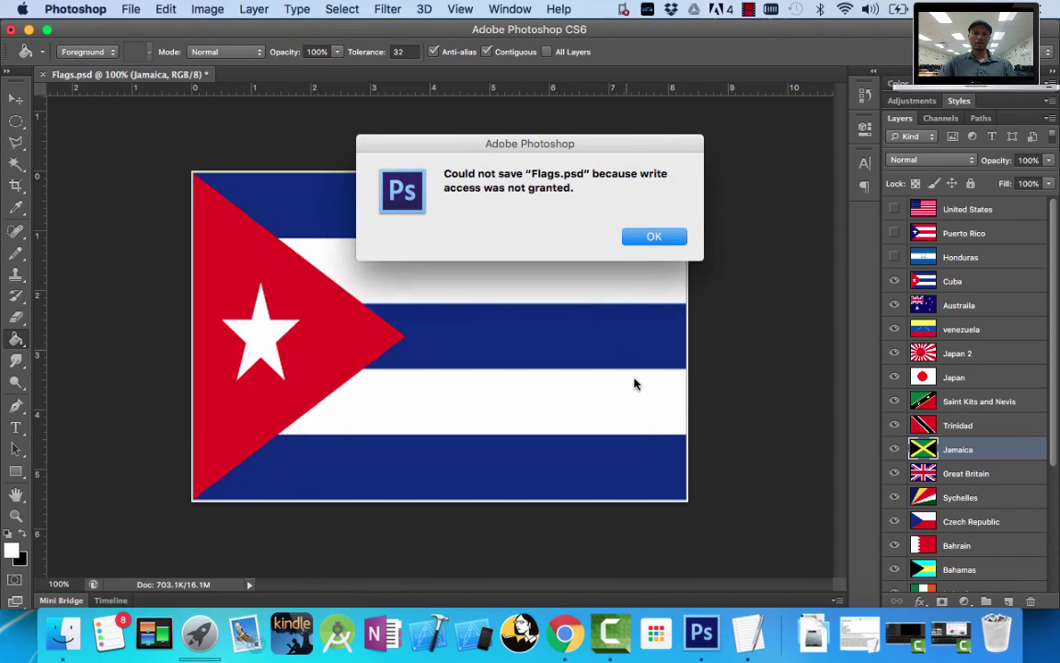
left_click(655, 237)
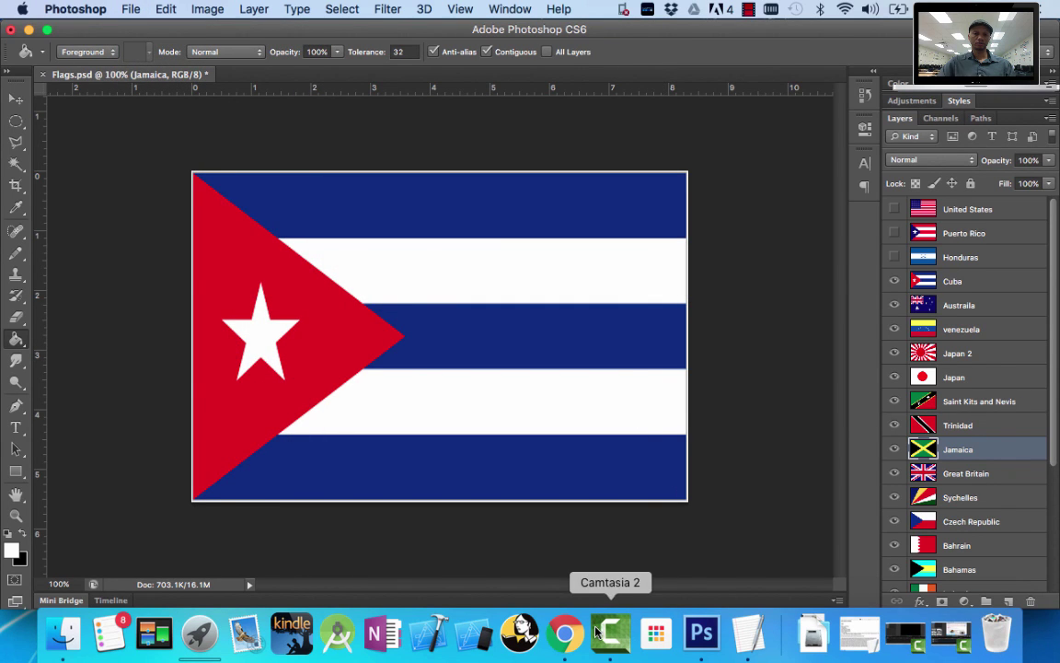
left_click(564, 633)
scroll(410, 474, "down", 8)
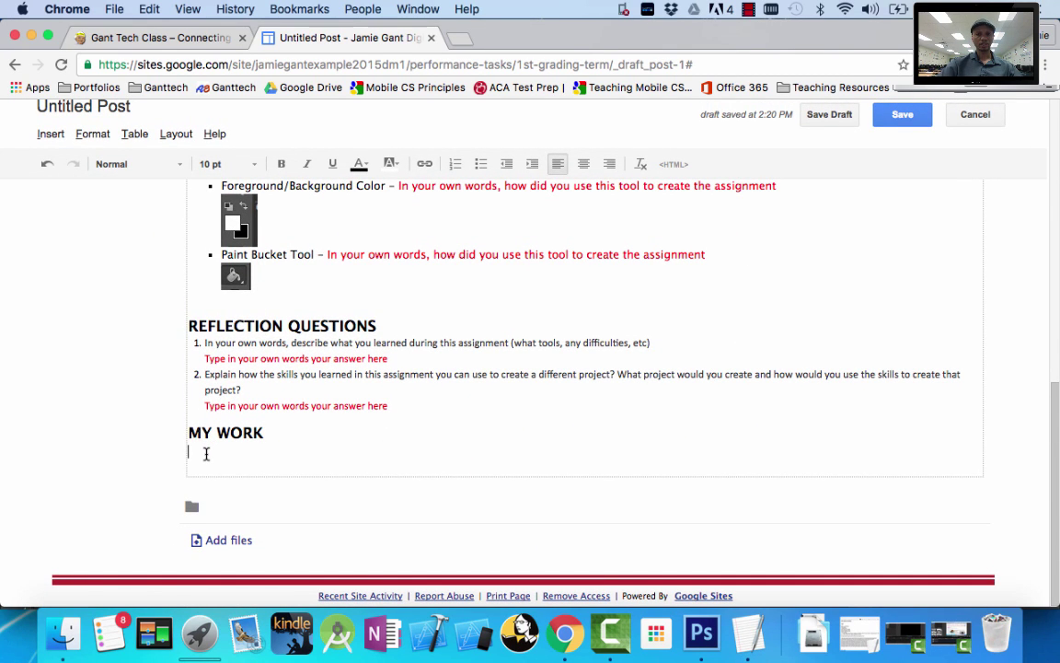
Step: Upload USA.jpg from DIGITAL MEDIA 1 and insert it under MY WORK at size S
left_click(48, 134)
left_click(85, 185)
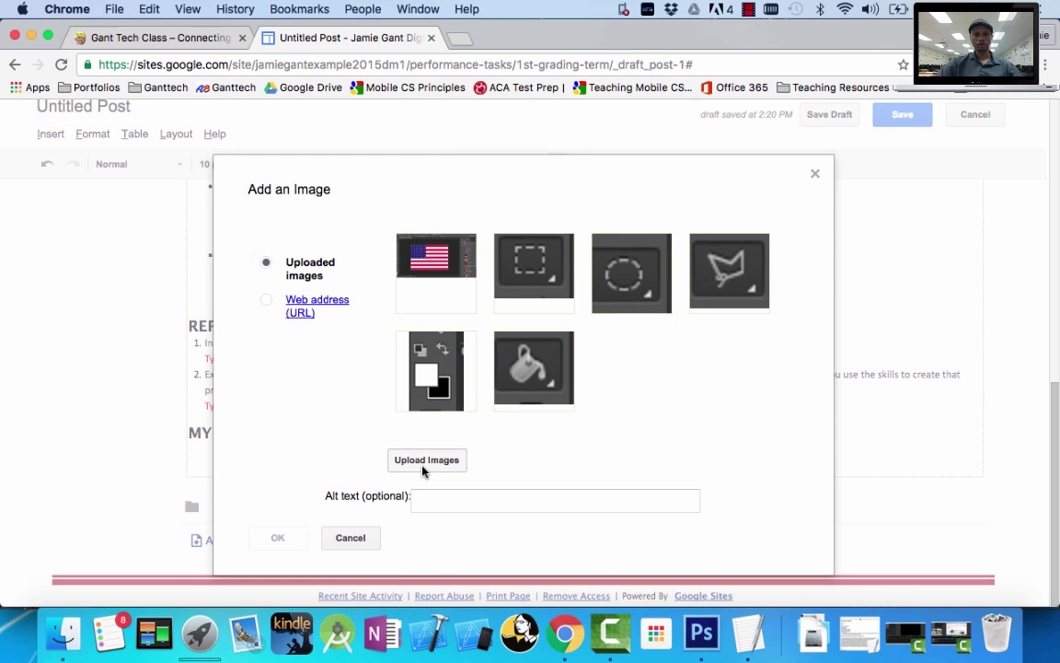
left_click(423, 464)
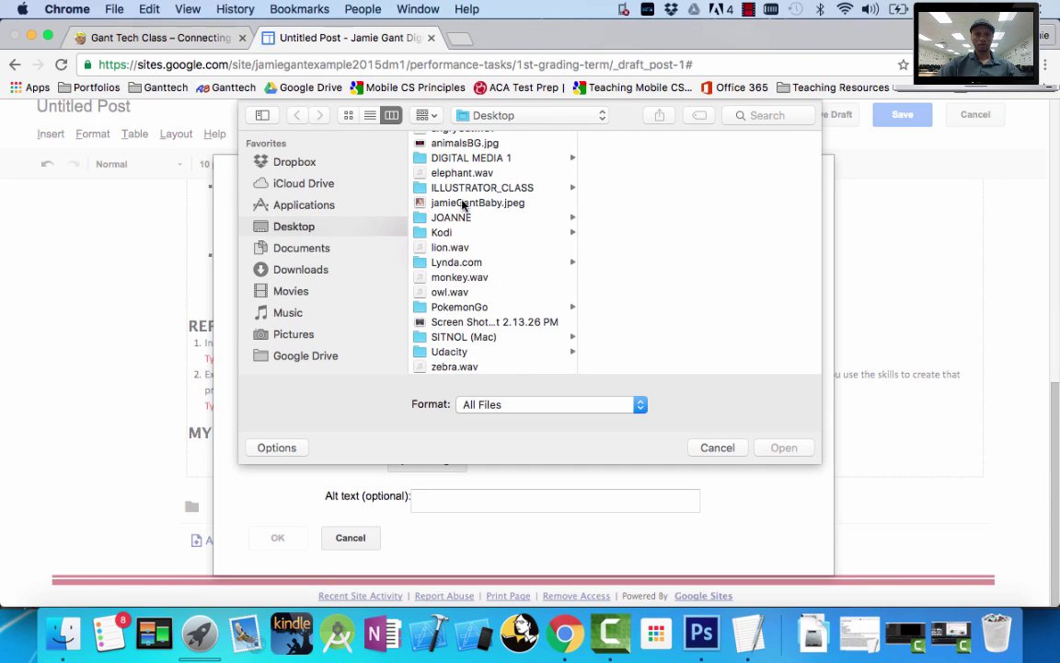
left_click(463, 158)
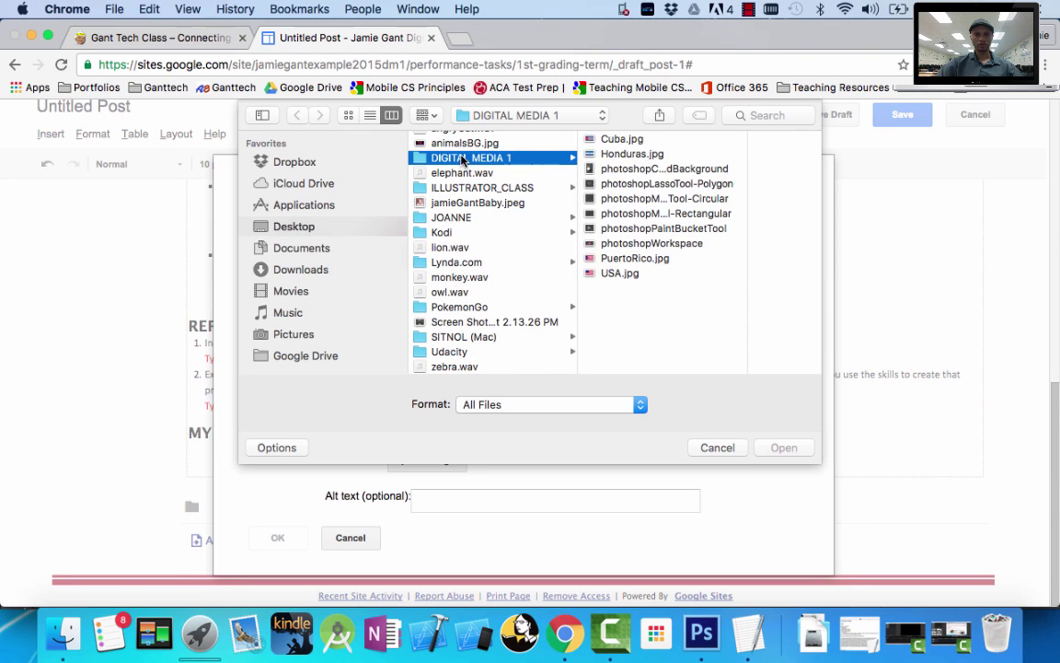
left_click(617, 273)
left_click(780, 451)
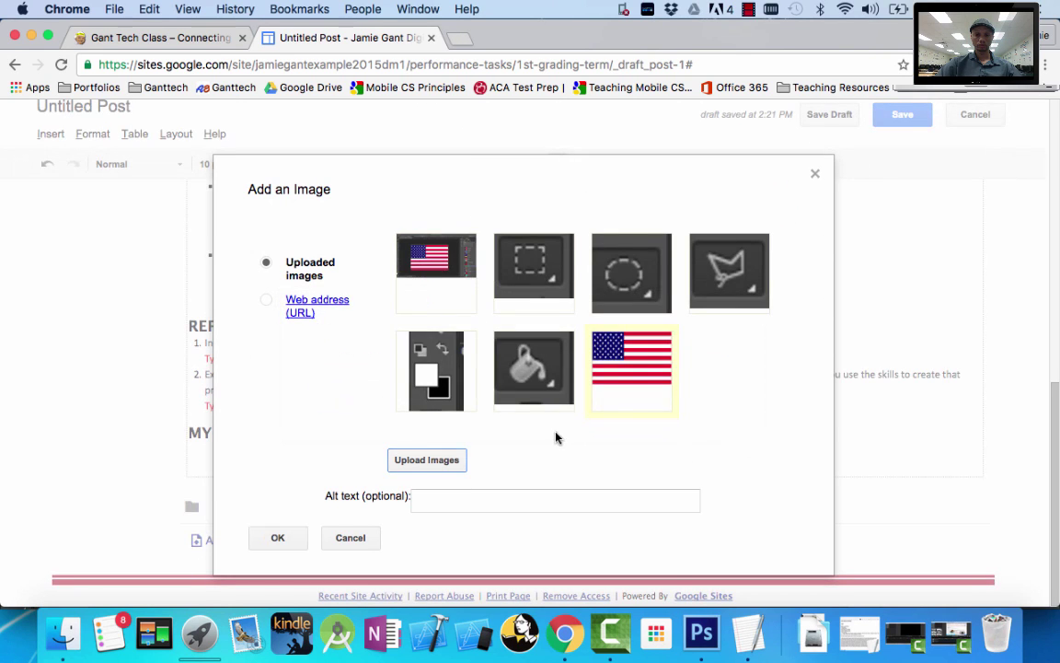
left_click(274, 539)
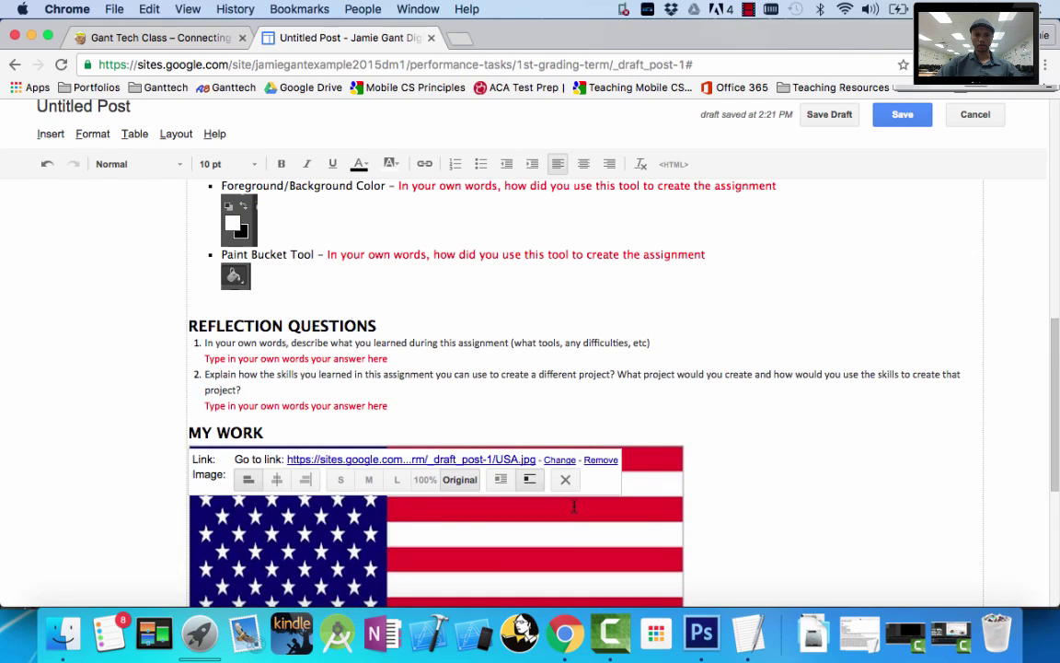
left_click(339, 479)
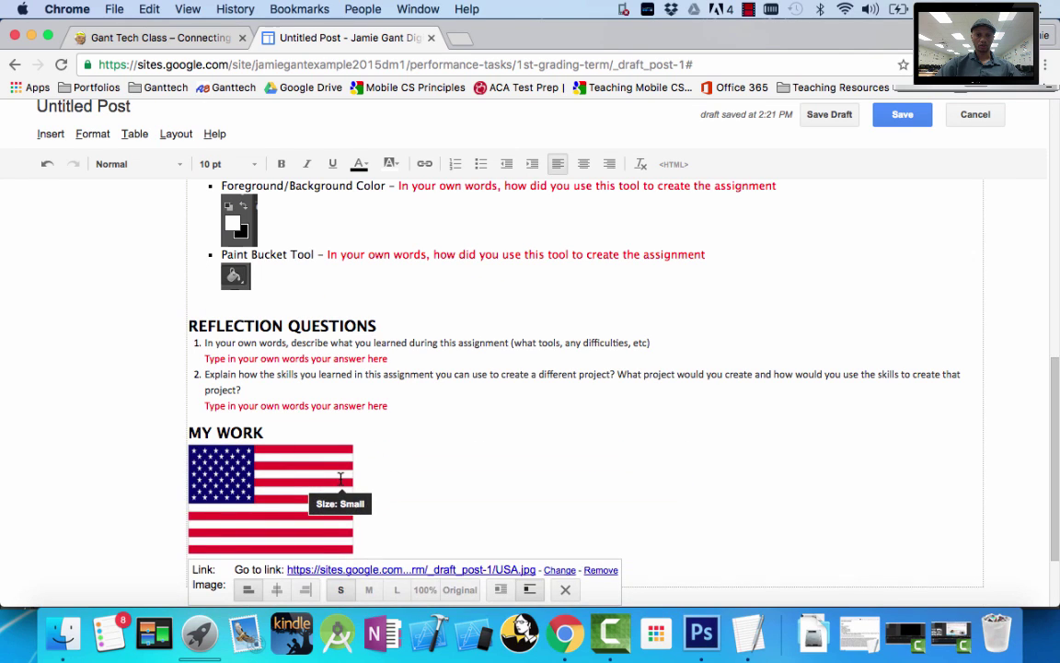
left_click(368, 484)
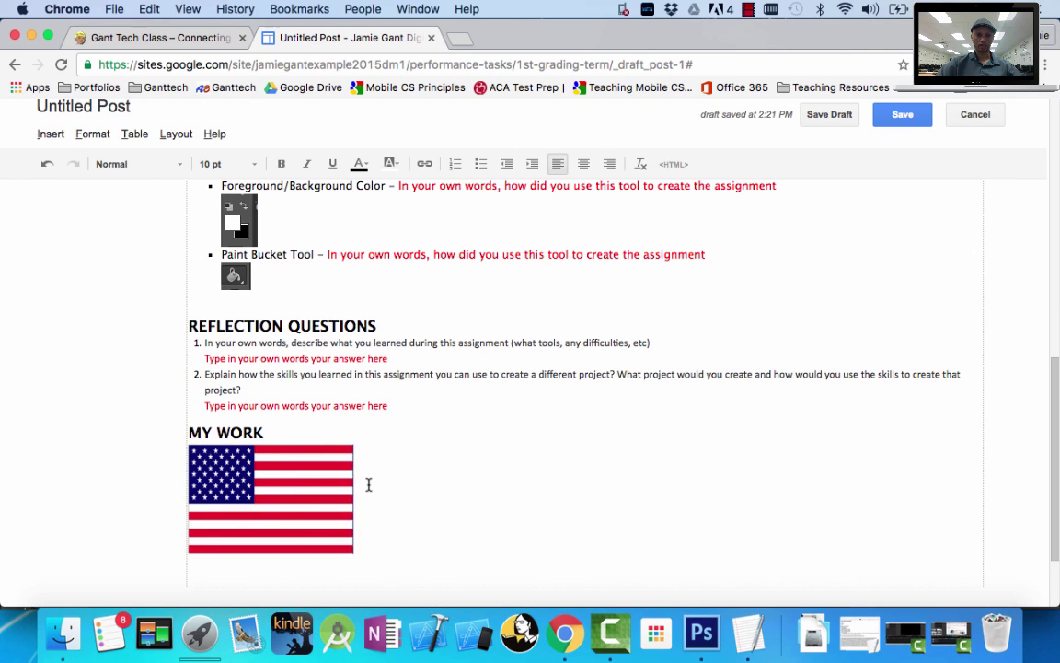
left_click(55, 134)
left_click(67, 175)
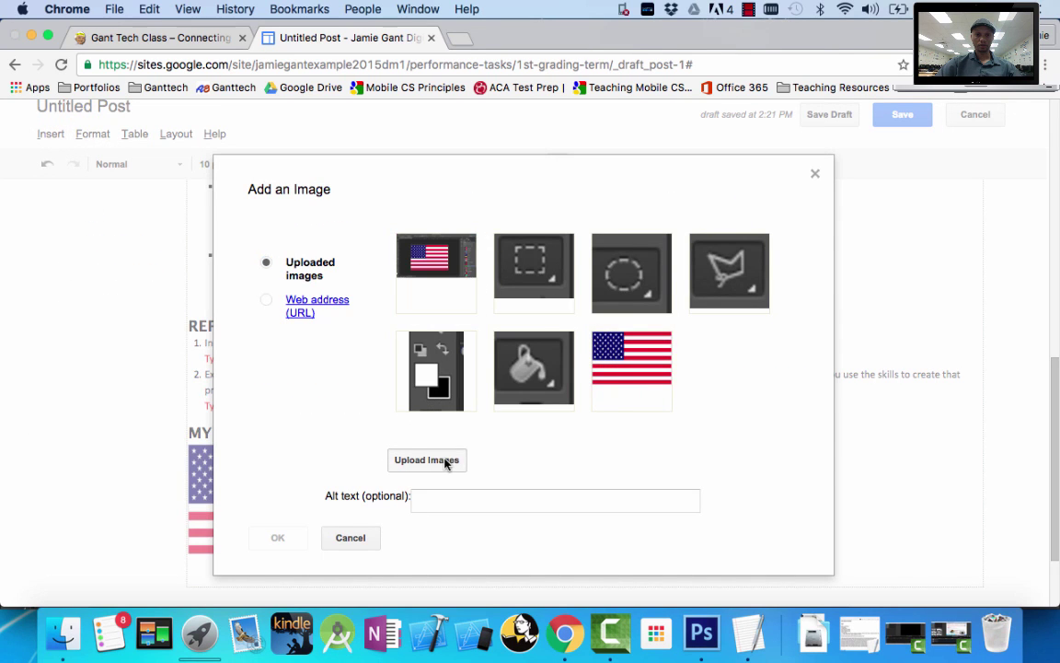
Step: Upload PuertoRico.jpg, insert it at size S, and place it beside the USA flag
left_click(447, 460)
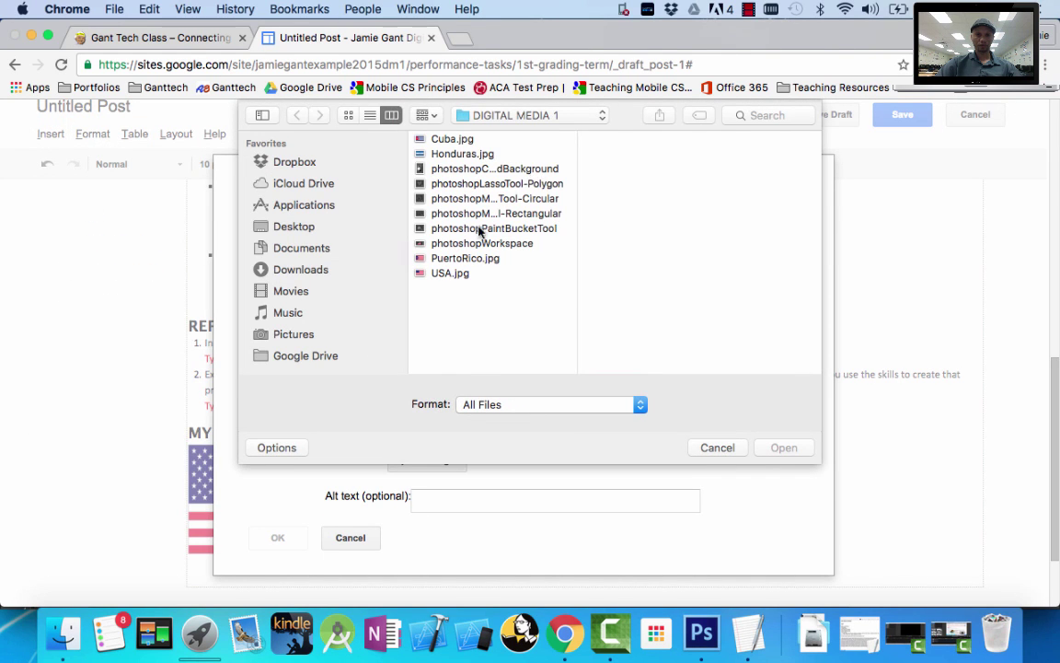
left_click(460, 260)
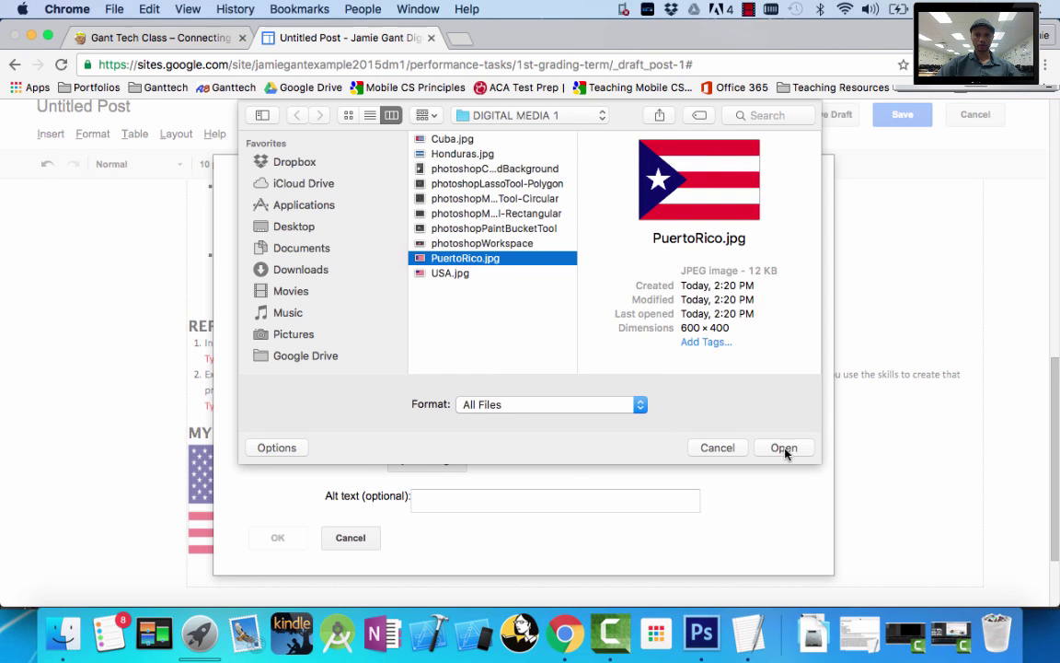
left_click(783, 448)
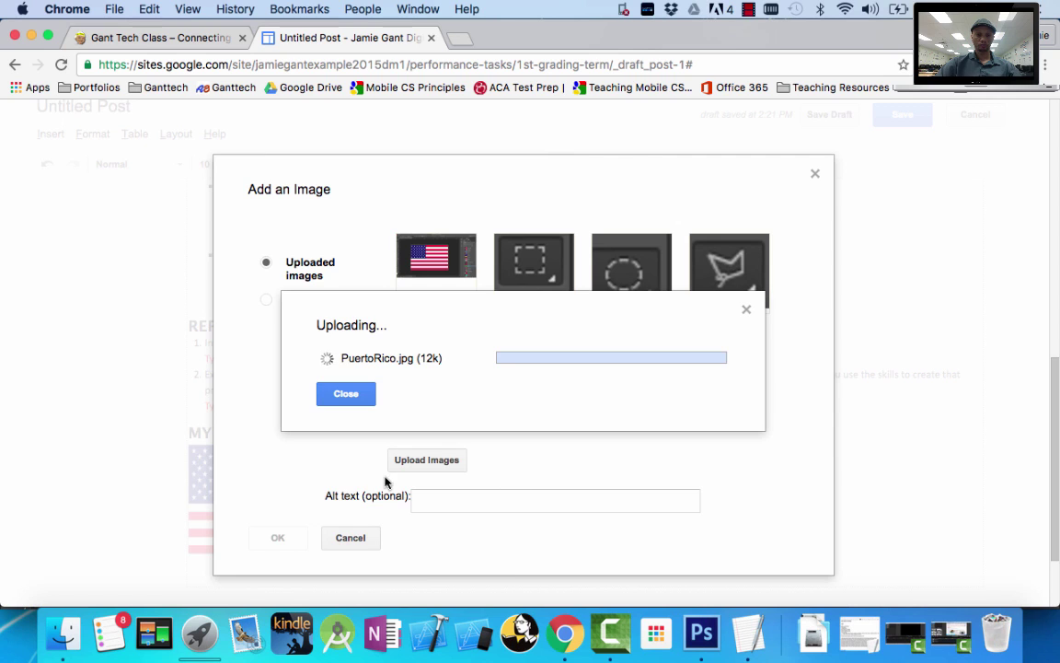
left_click(278, 537)
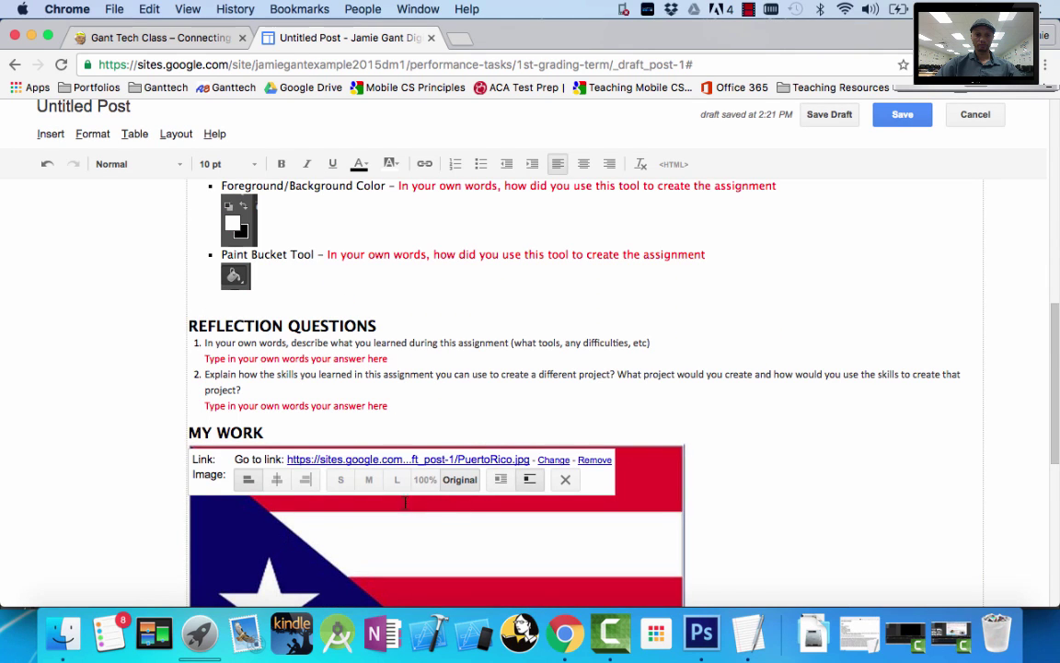
left_click(340, 479)
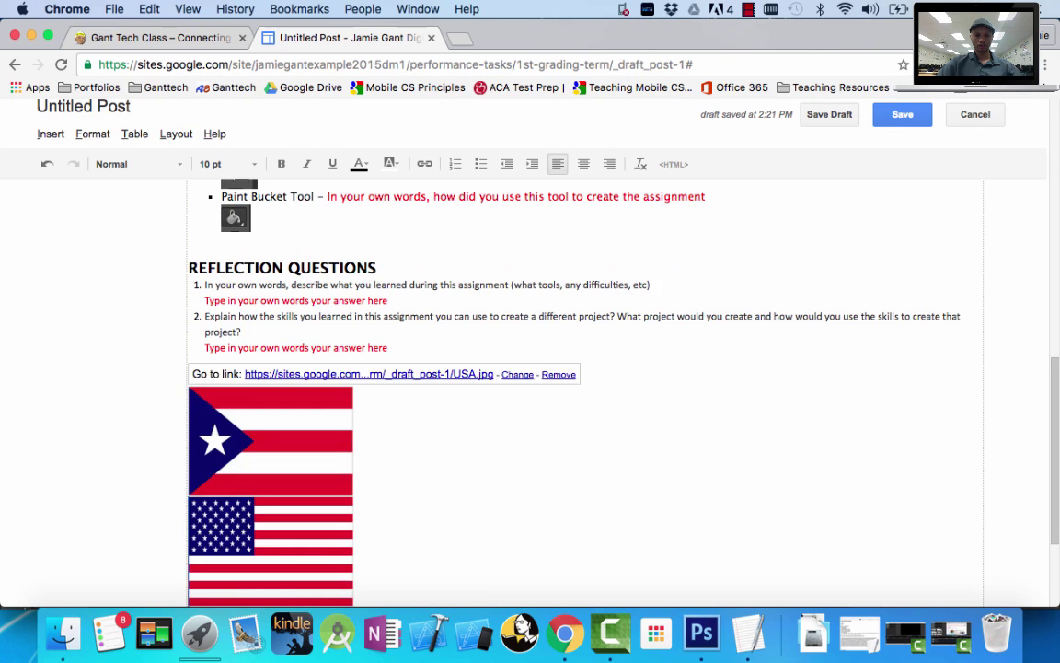
left_click(622, 480)
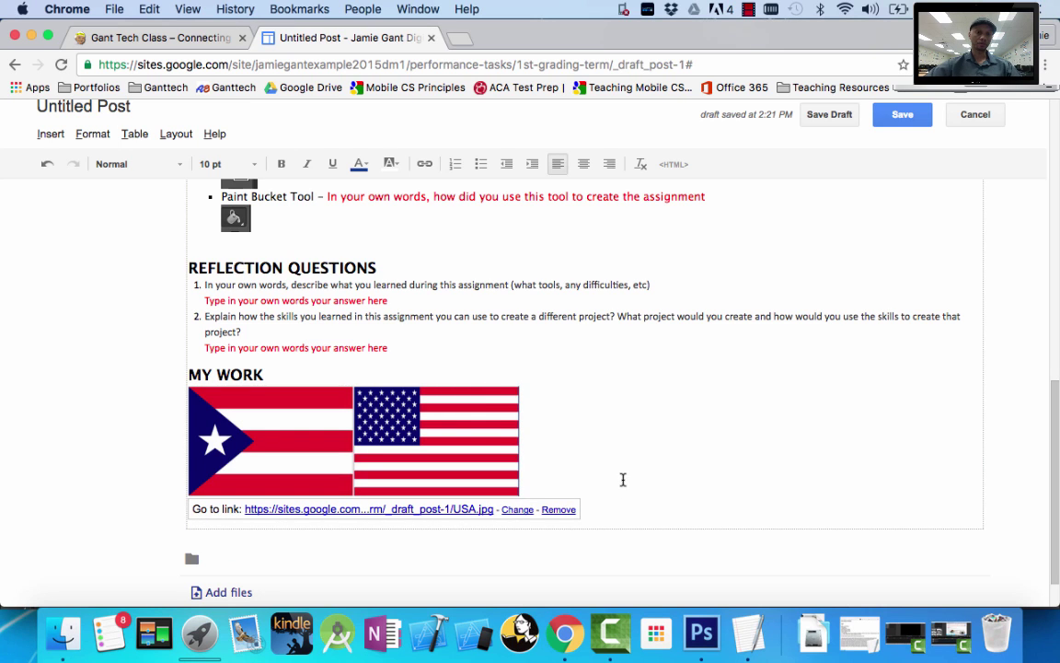
left_click(49, 134)
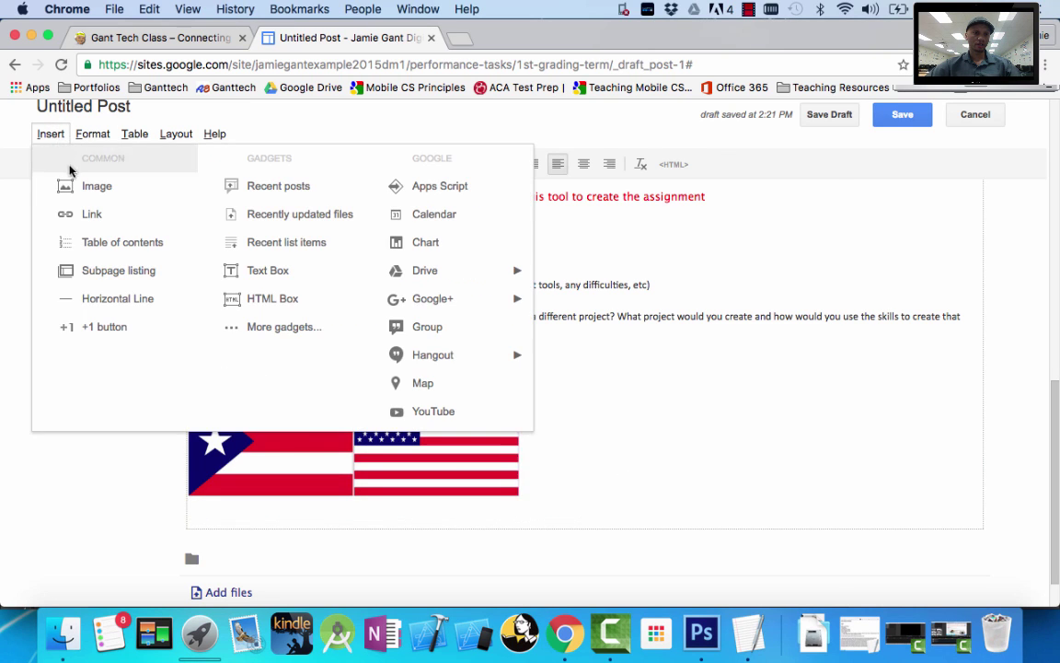
Step: Upload Cuba.jpg and insert it into the post at size S
left_click(71, 191)
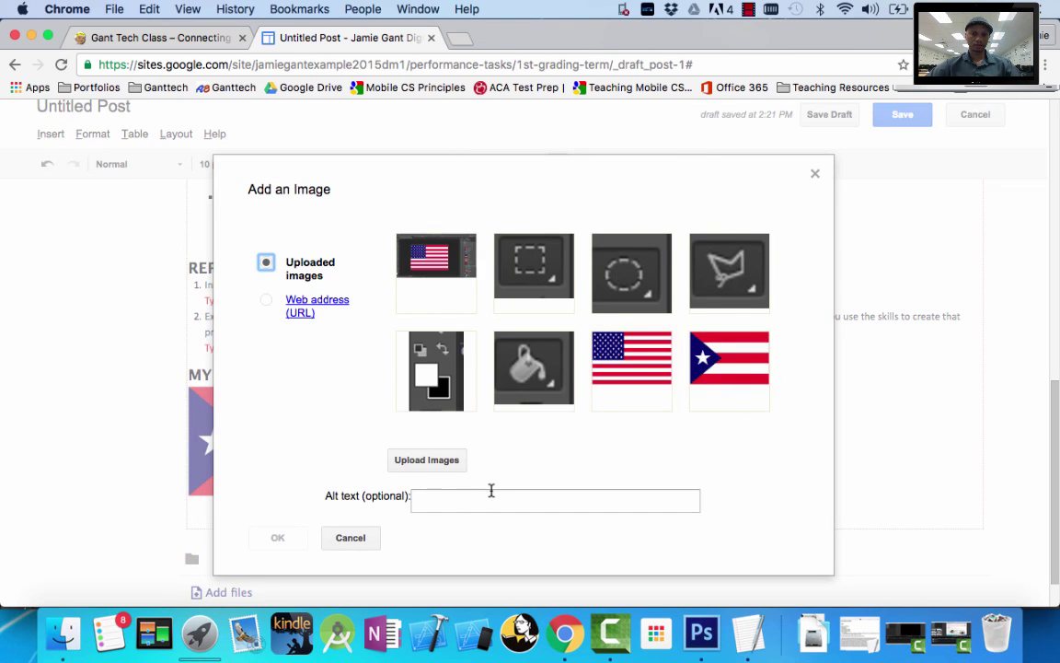
left_click(423, 458)
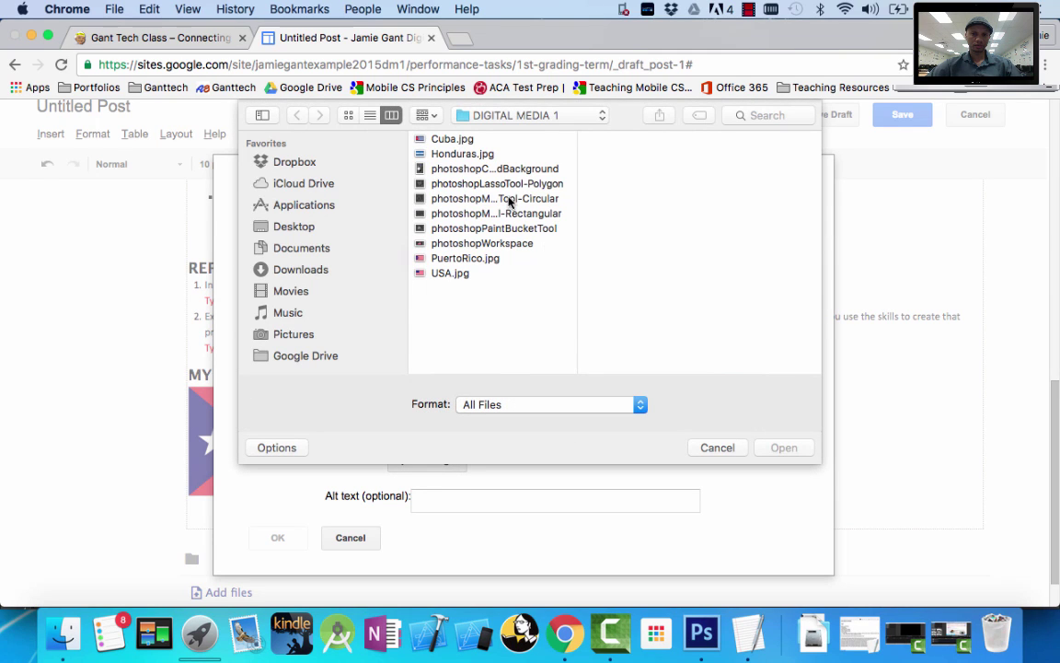
left_click(460, 140)
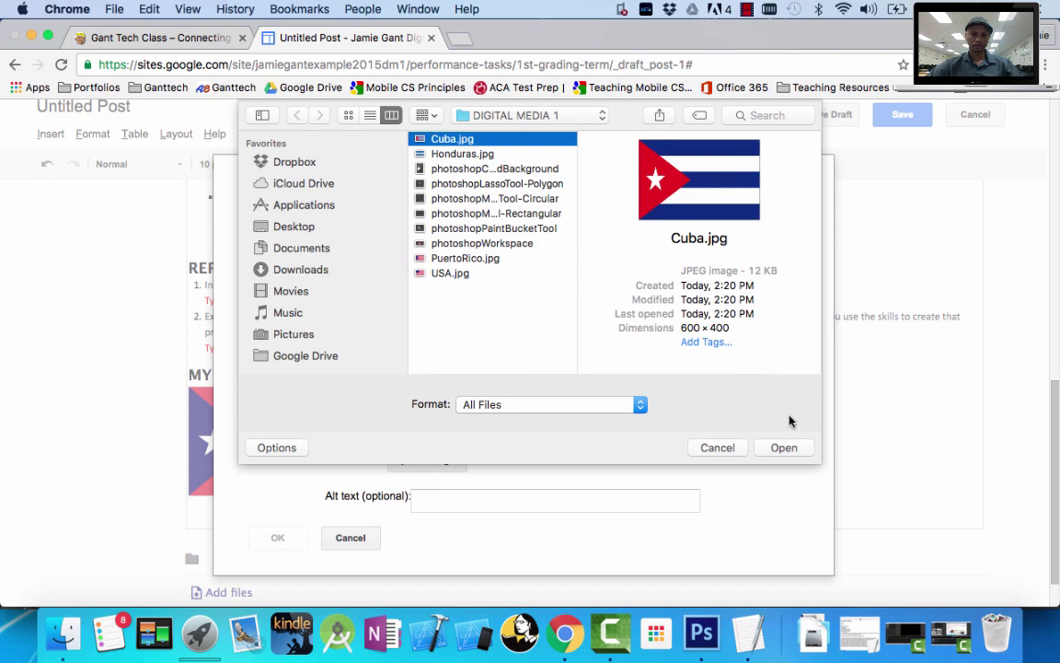
left_click(784, 447)
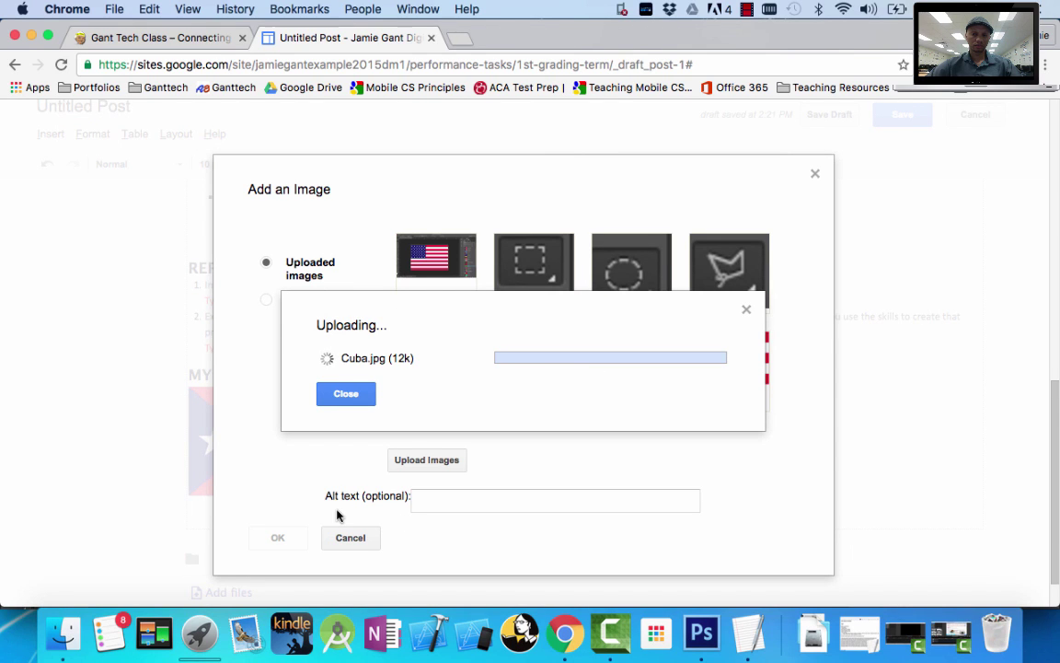
left_click(277, 440)
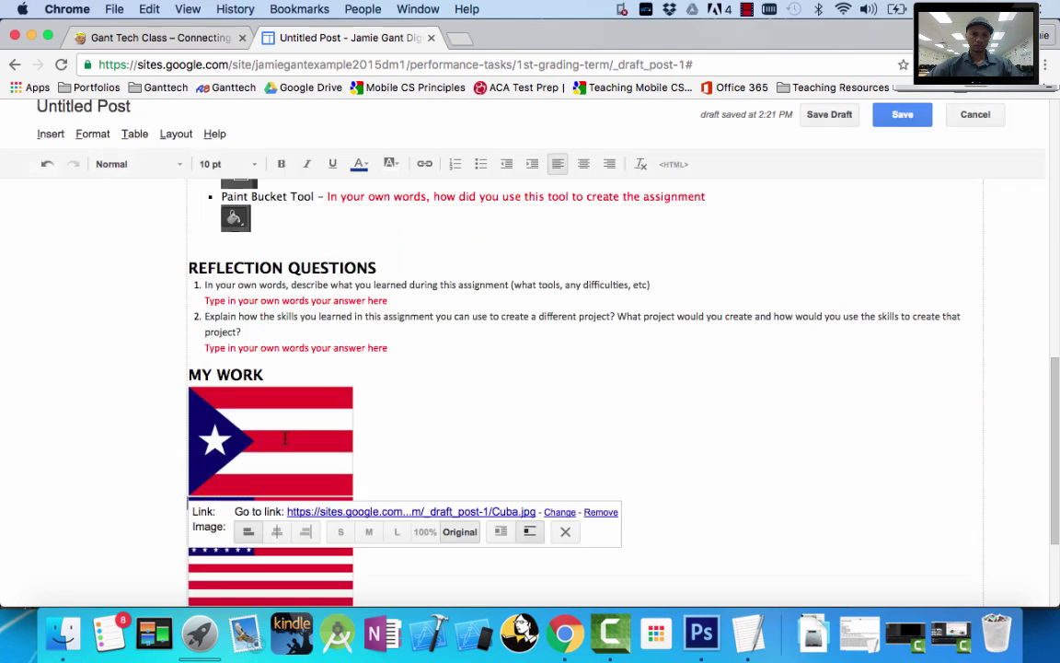
scroll(626, 528, "down", 1)
scroll(624, 526, "down", 2)
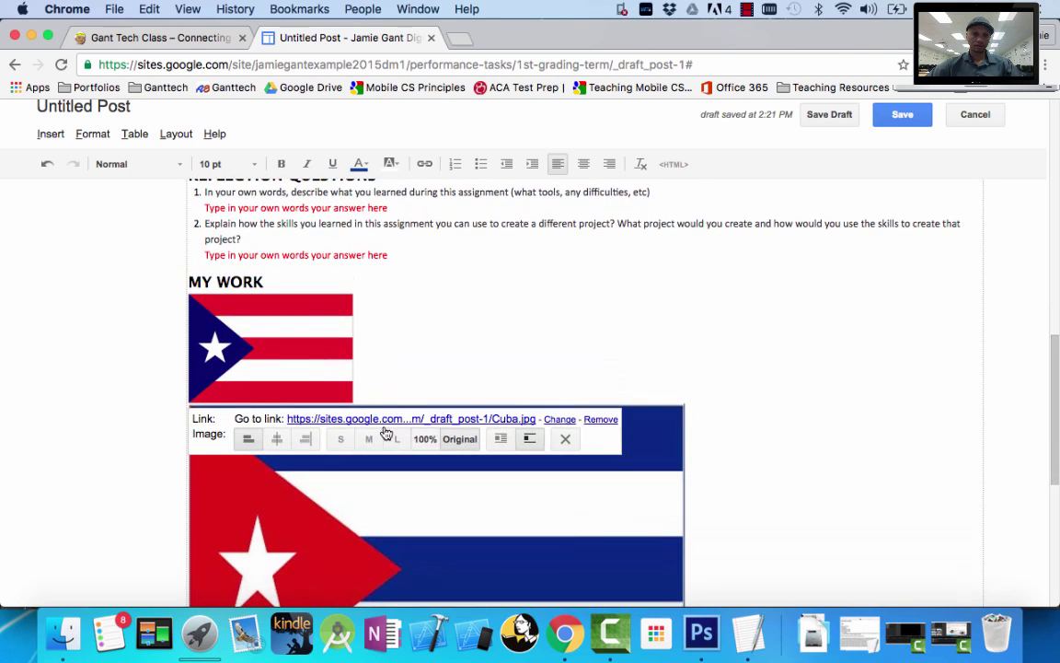
left_click(340, 438)
Step: Drag Cuba beside Puerto Rico, then move the USA flag beside Cuba
left_click_drag(276, 458, 389, 360)
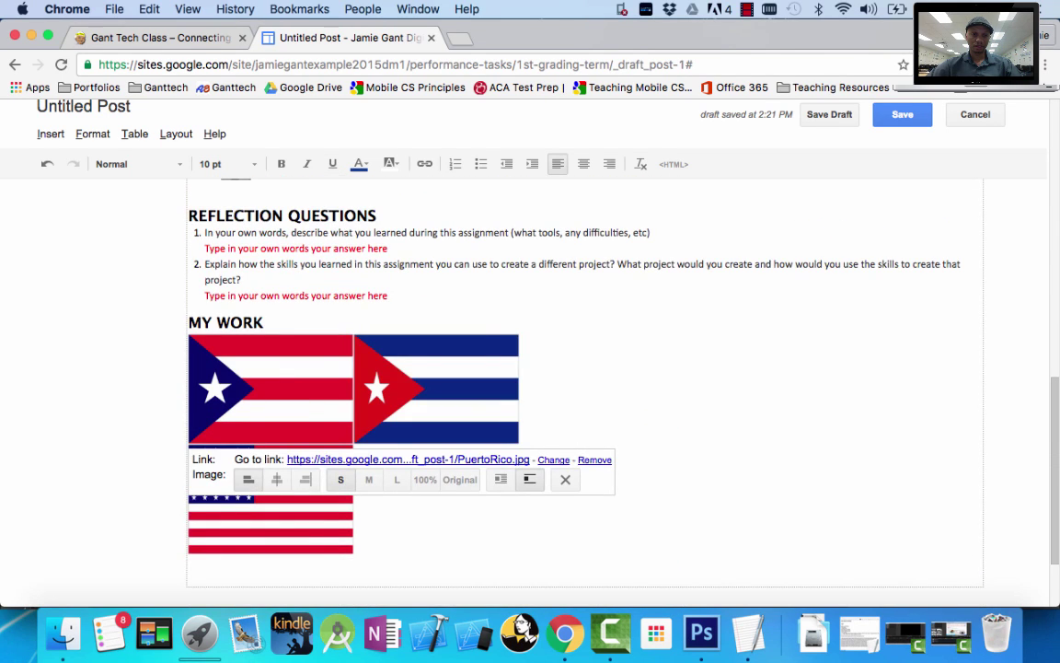
left_click(270, 501)
left_click_drag(270, 497, 520, 387)
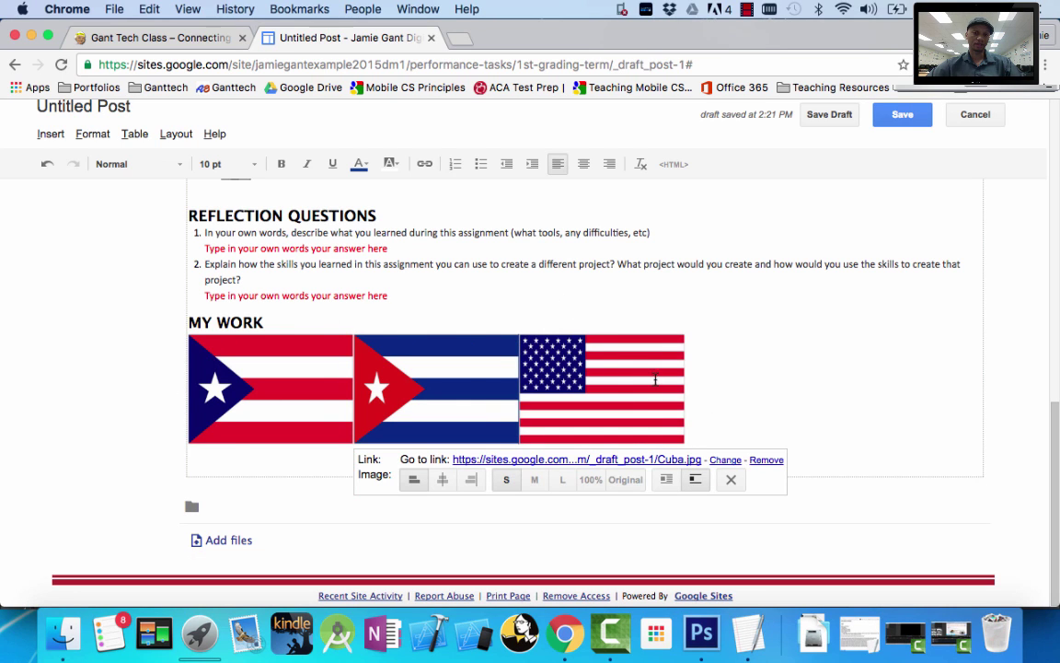
left_click(721, 398)
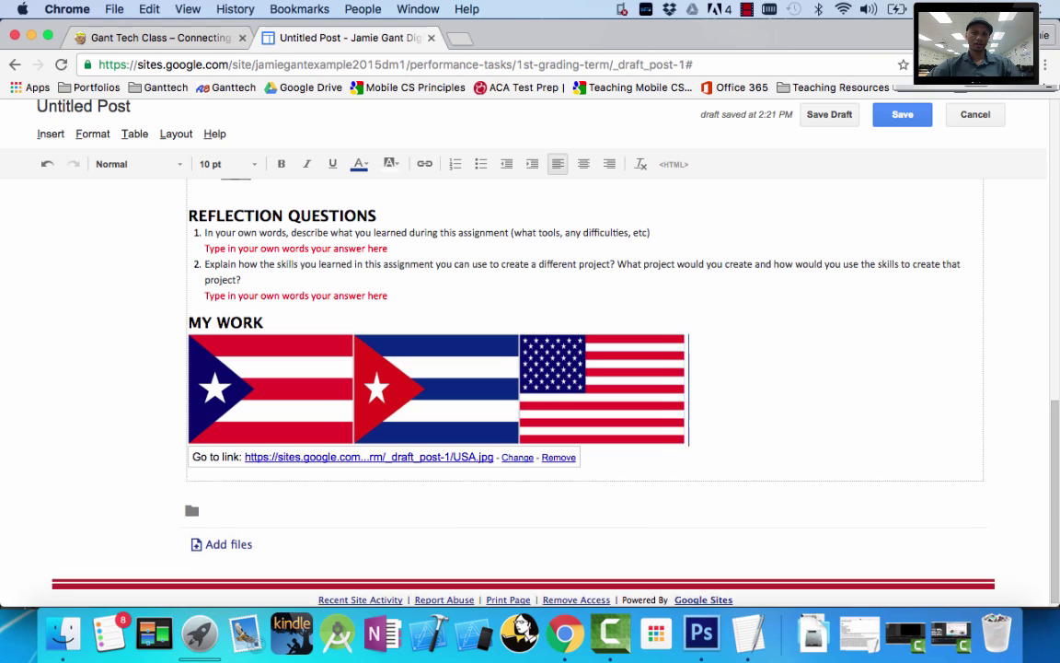
left_click(51, 134)
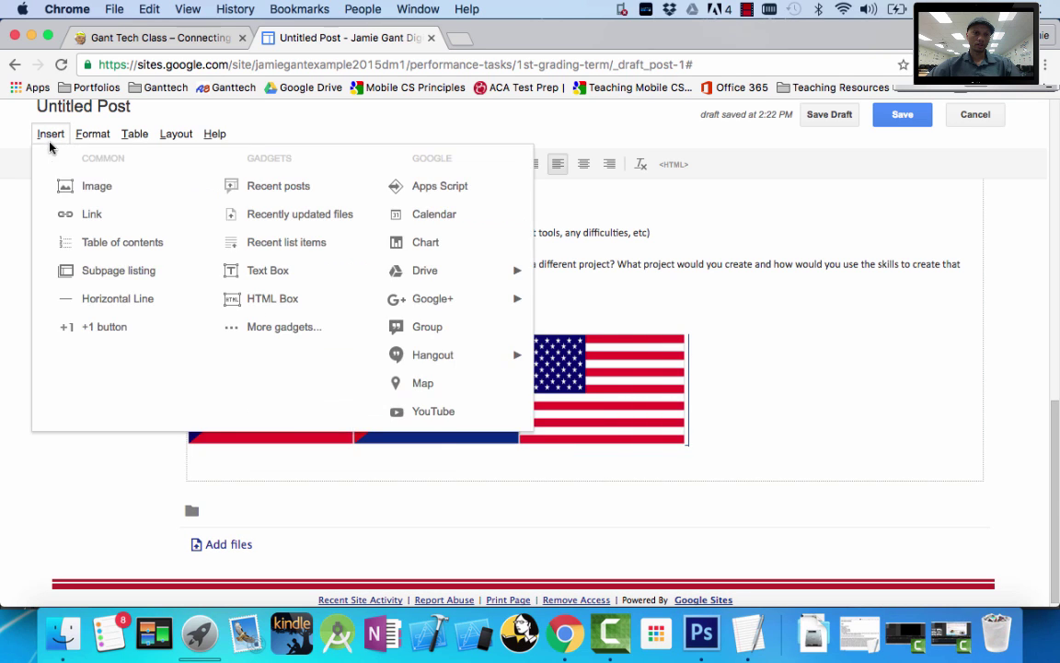
Step: Upload Honduras.jpg, set it to size S, and pull it up beside the USA flag
left_click(88, 184)
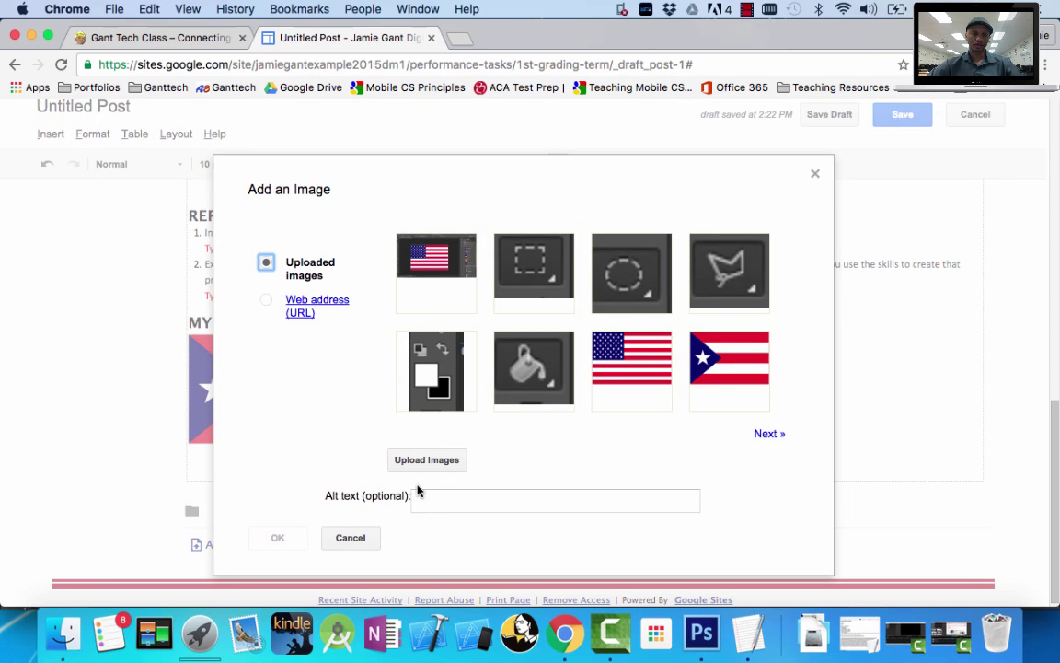
left_click(426, 460)
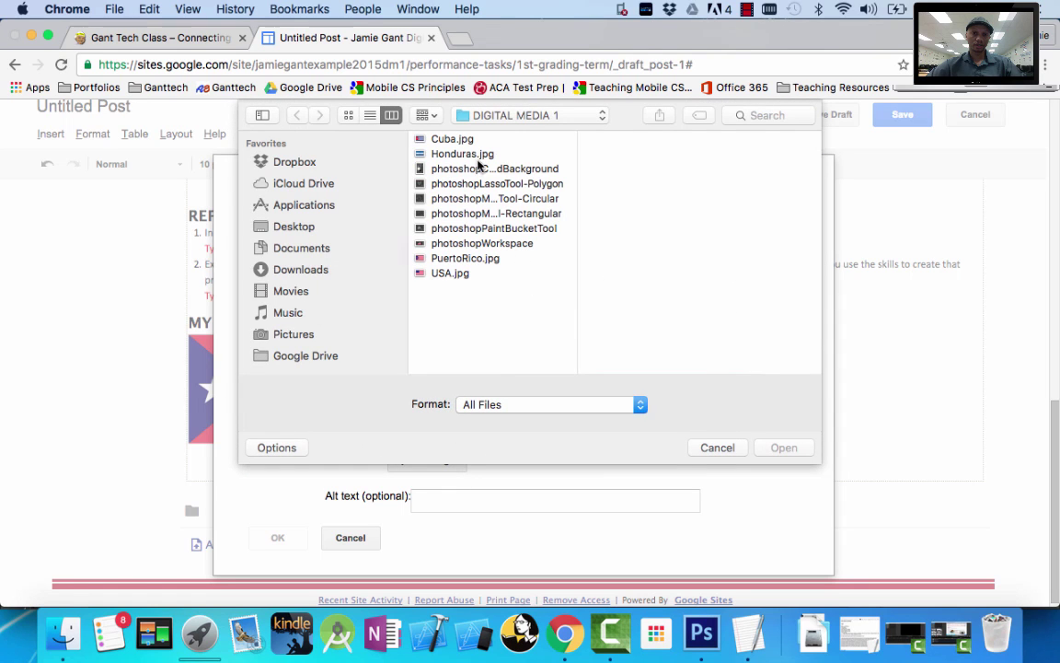
left_click(462, 154)
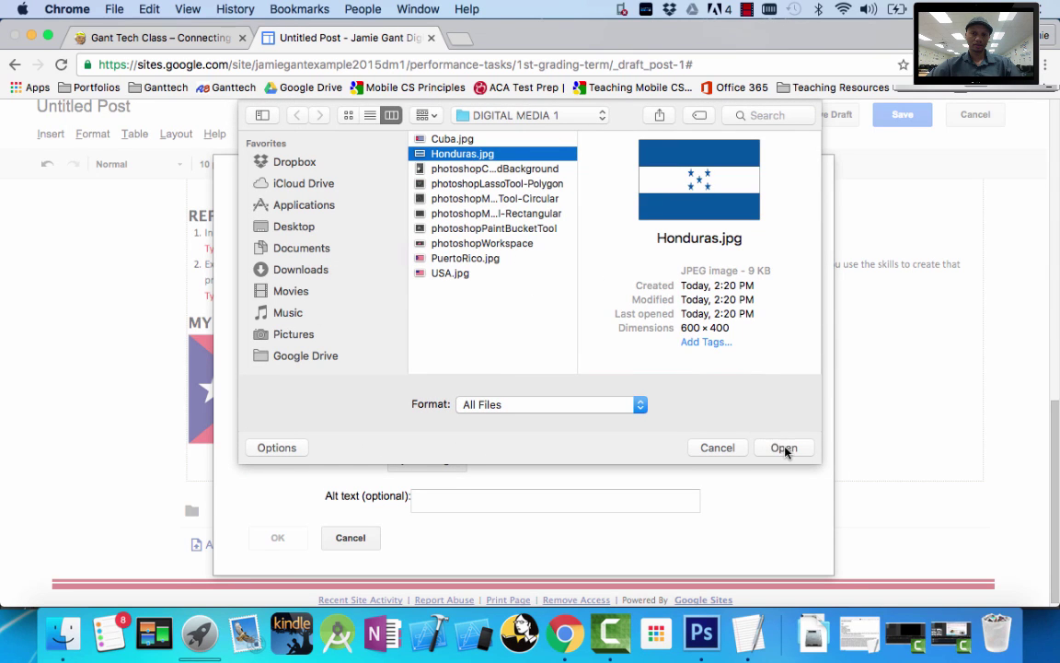
left_click(783, 448)
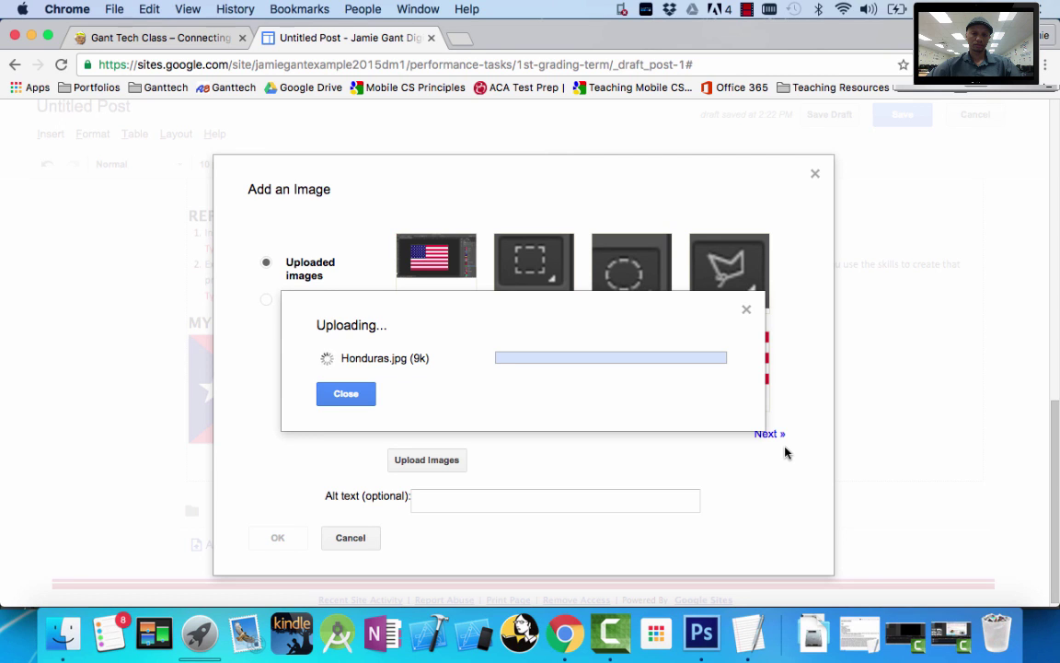
left_click(279, 440)
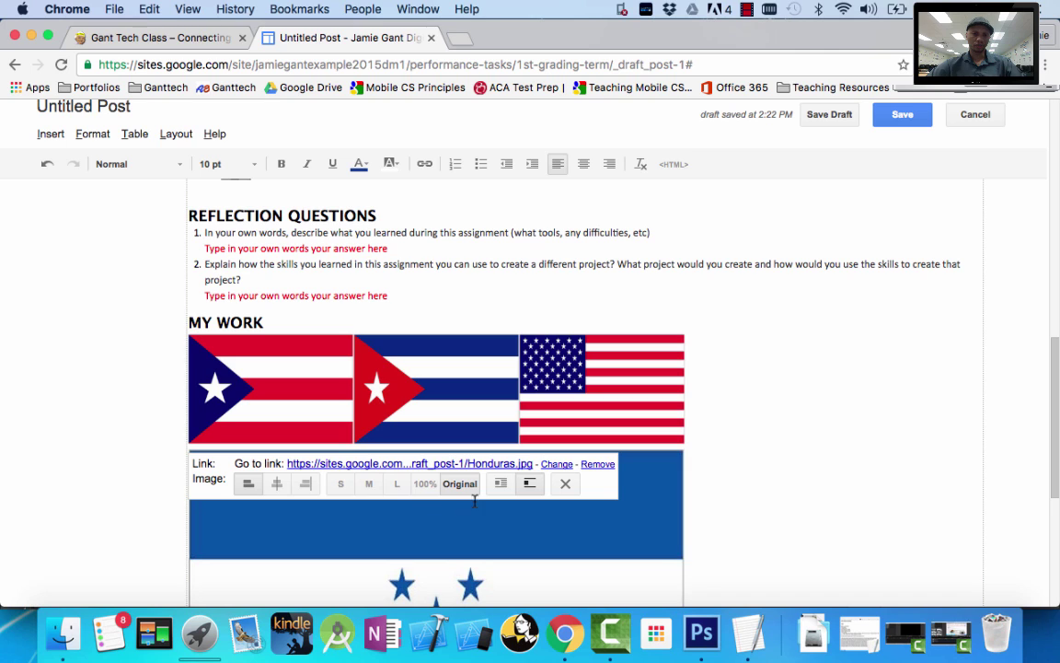
left_click(339, 489)
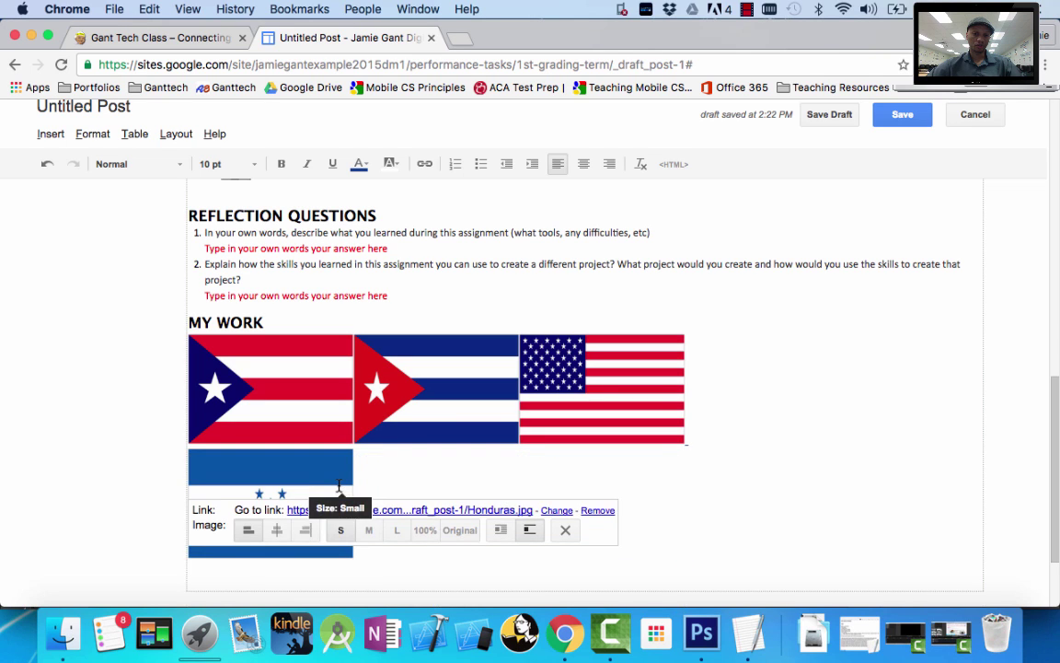
left_click(404, 473)
key("BackSpace")
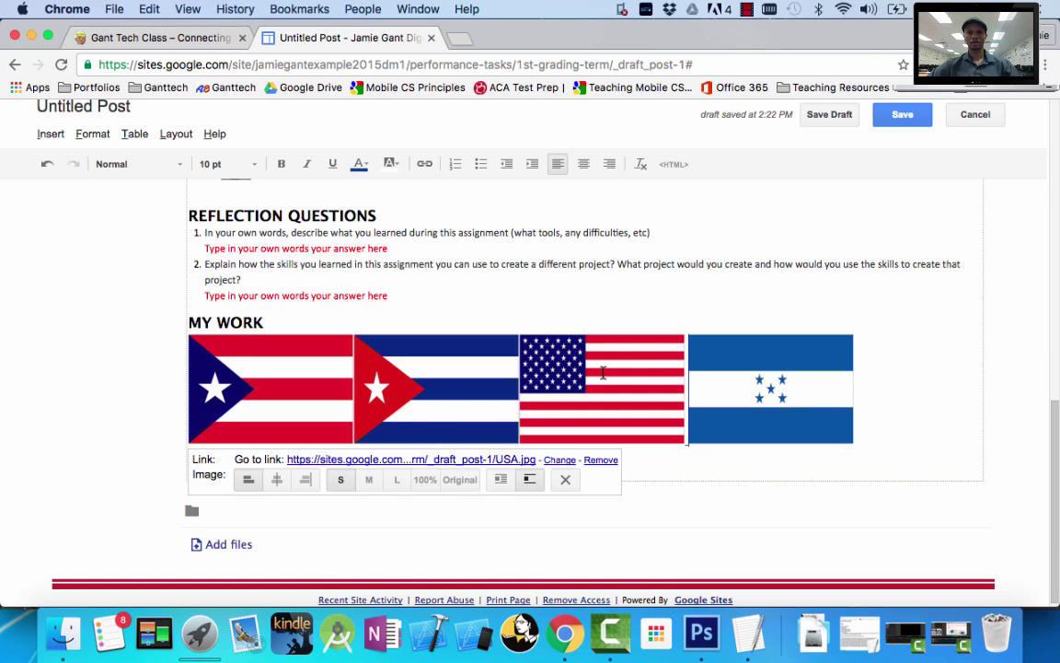
scroll(482, 397, "up", 2)
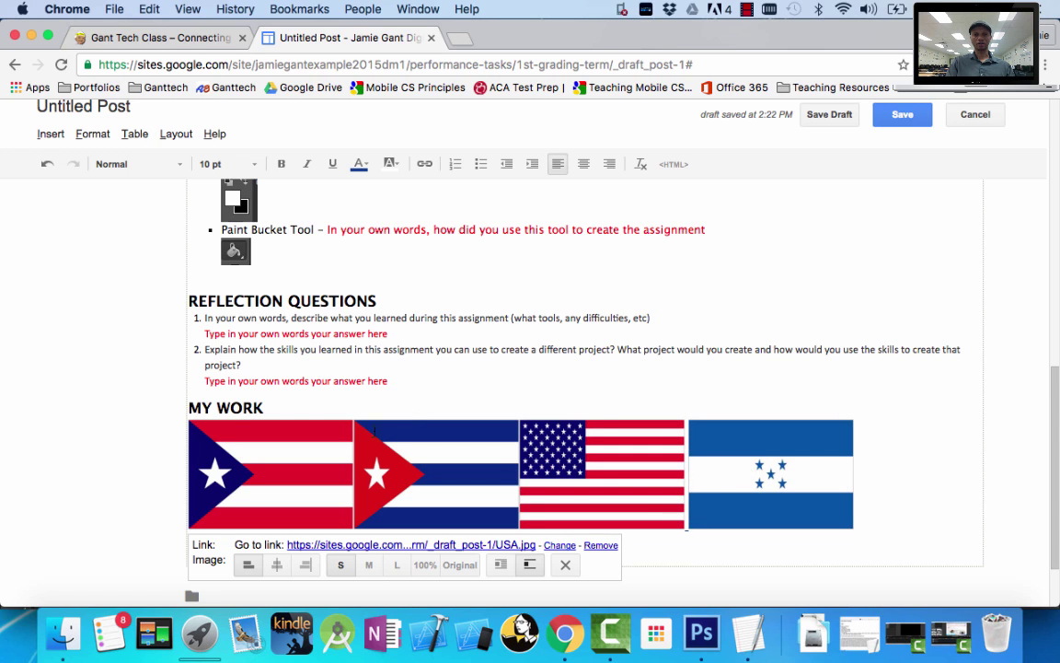
Step: Hide the Cuba layer in Flags.psd, cancel Save for Web, and minimize Photoshop
left_click(701, 633)
left_click(895, 281)
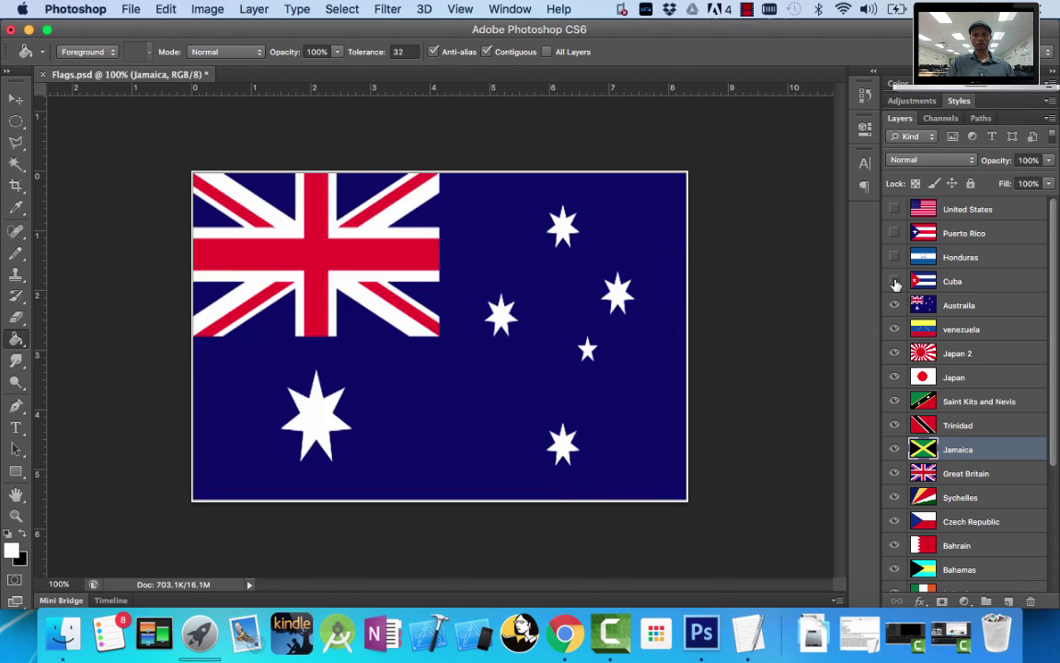
left_click(101, 11)
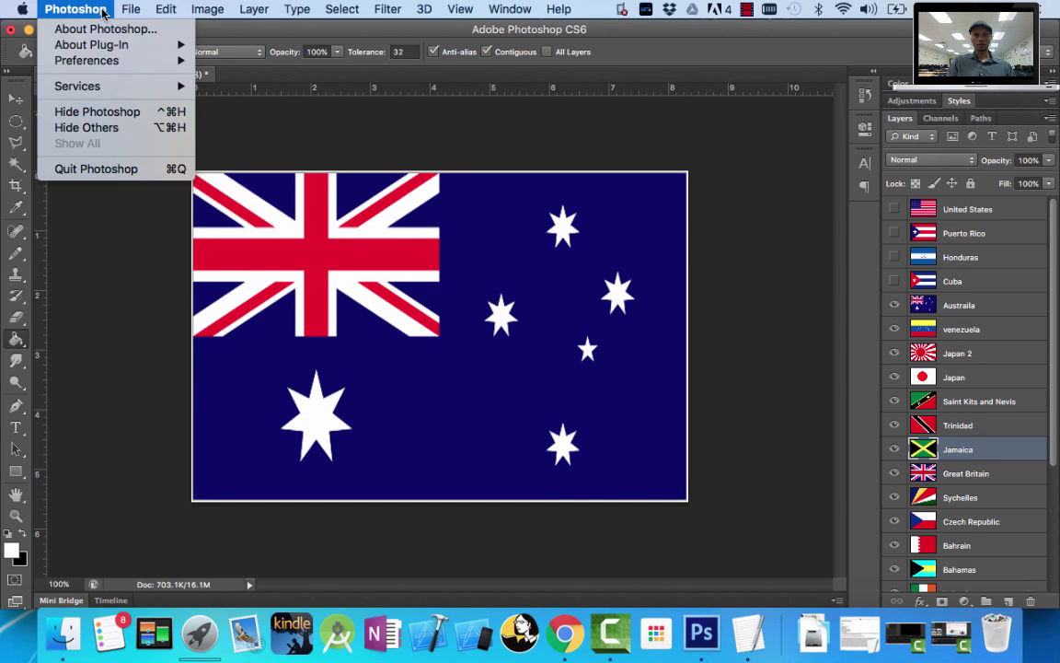
mouse_move(131, 9)
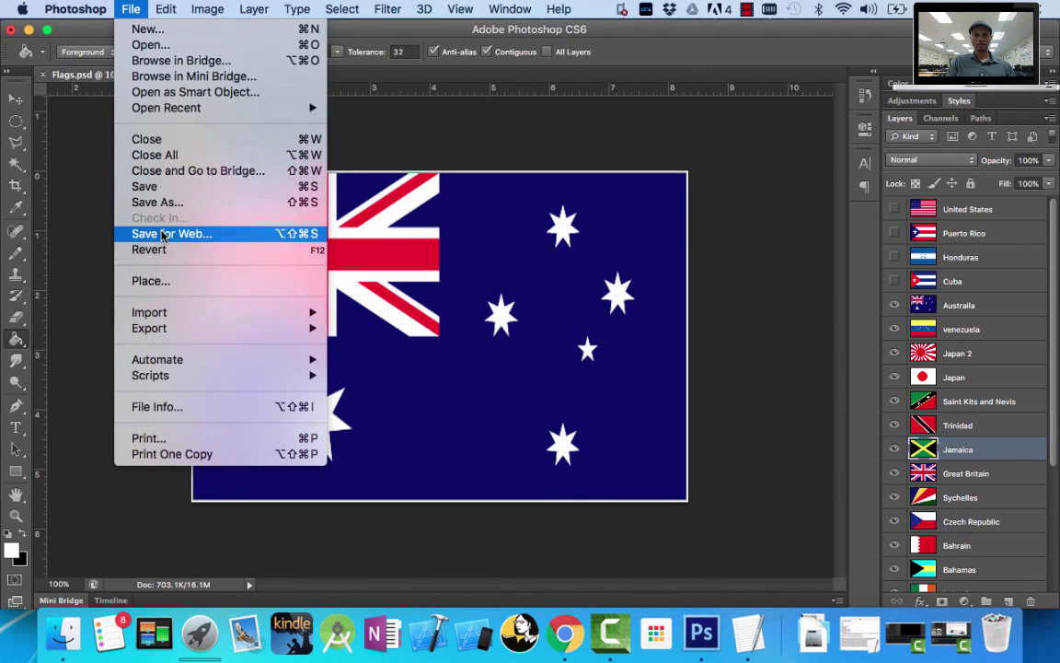
left_click(171, 233)
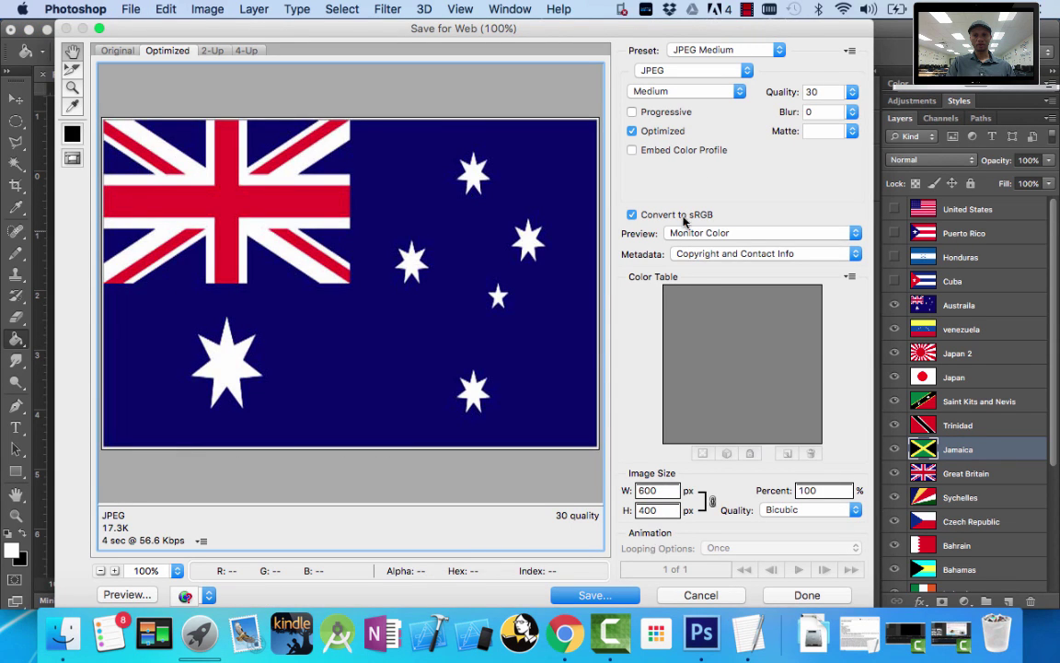
left_click(705, 595)
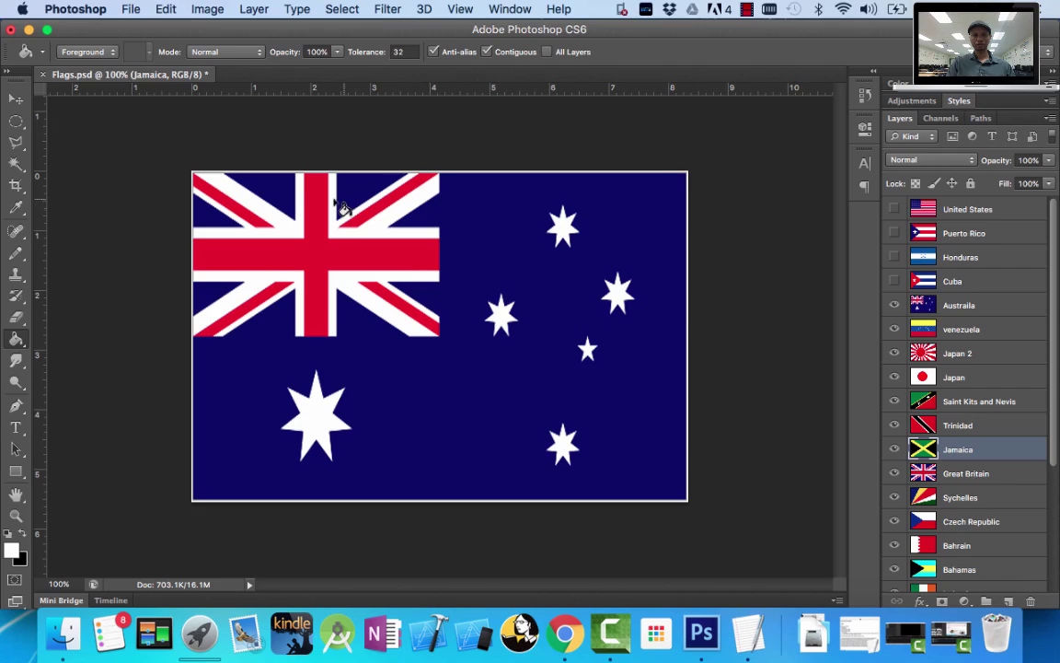
left_click(29, 30)
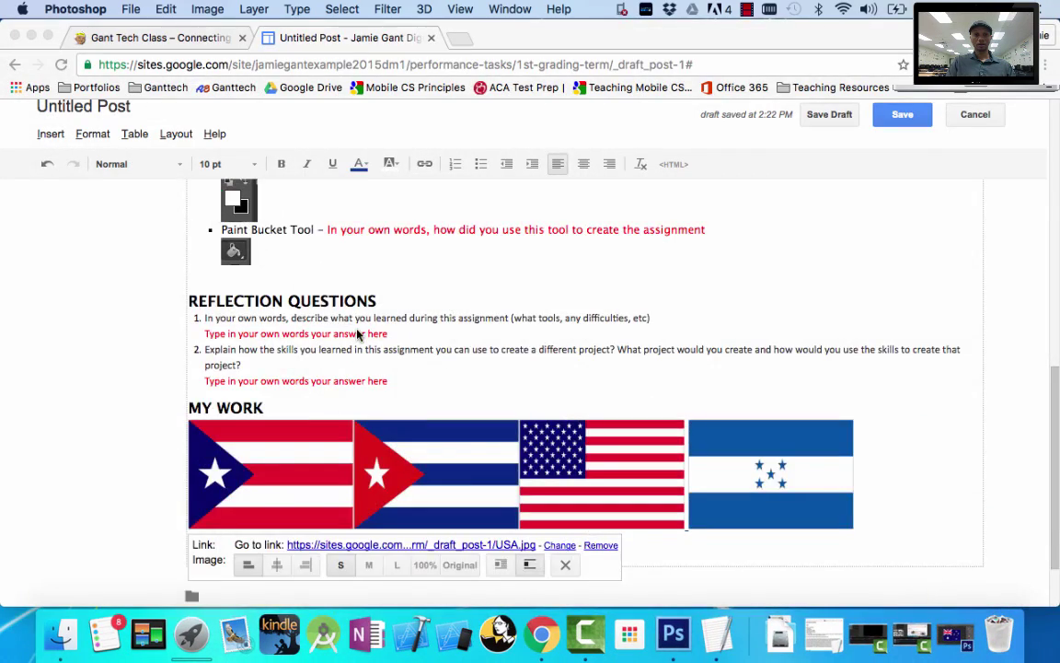
scroll(358, 332, "up", 10)
scroll(358, 334, "up", 2)
scroll(358, 334, "down", 6)
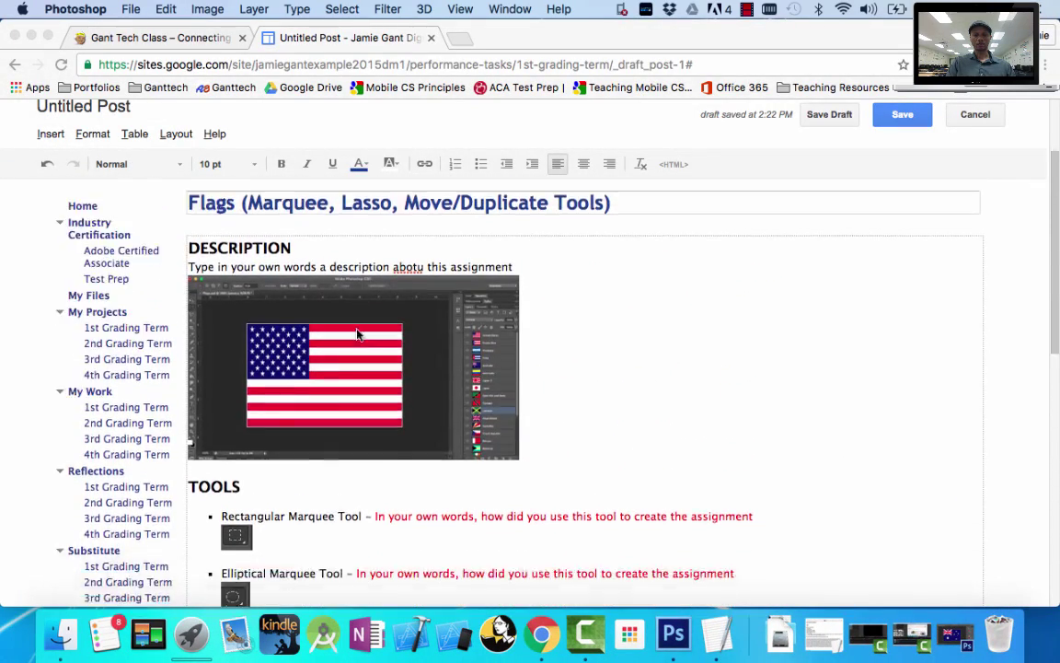
scroll(358, 334, "down", 5)
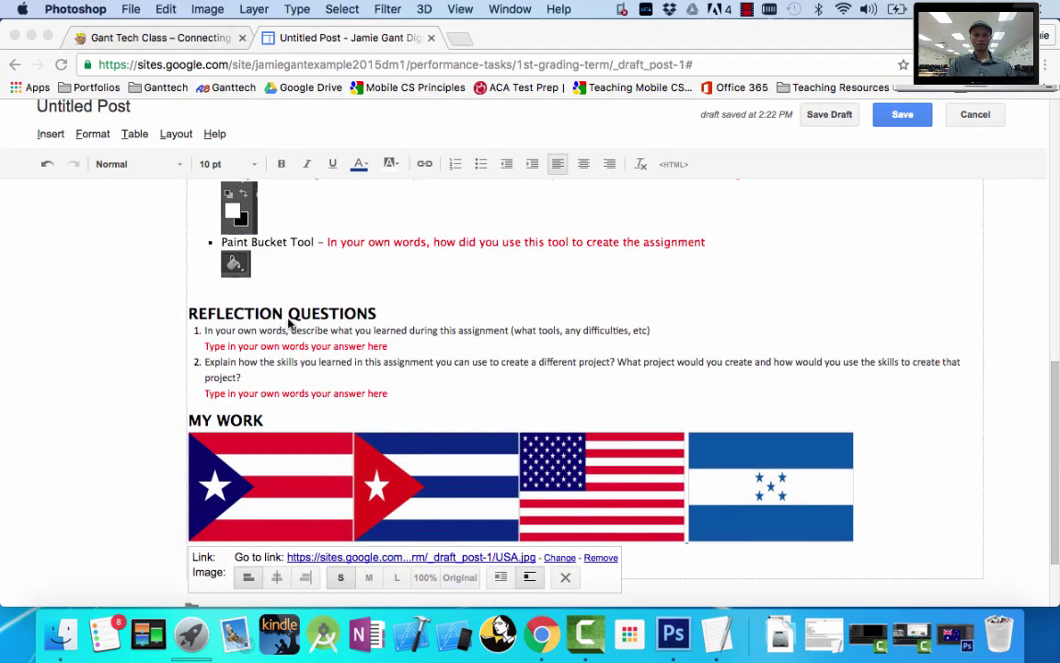
scroll(293, 326, "down", 2)
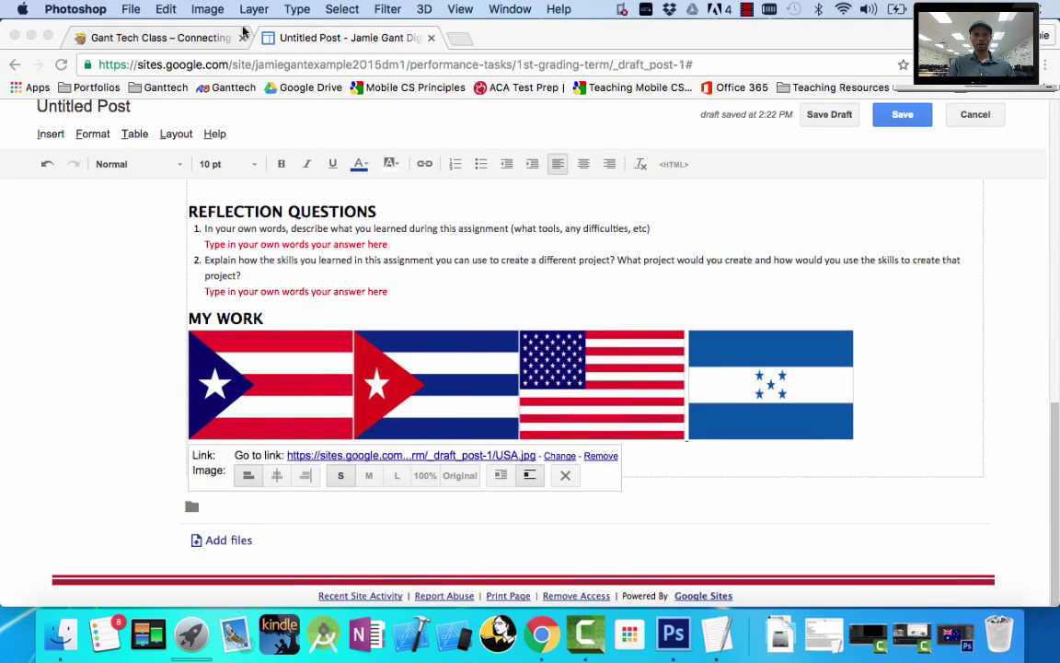
left_click(170, 36)
scroll(393, 339, "down", 1)
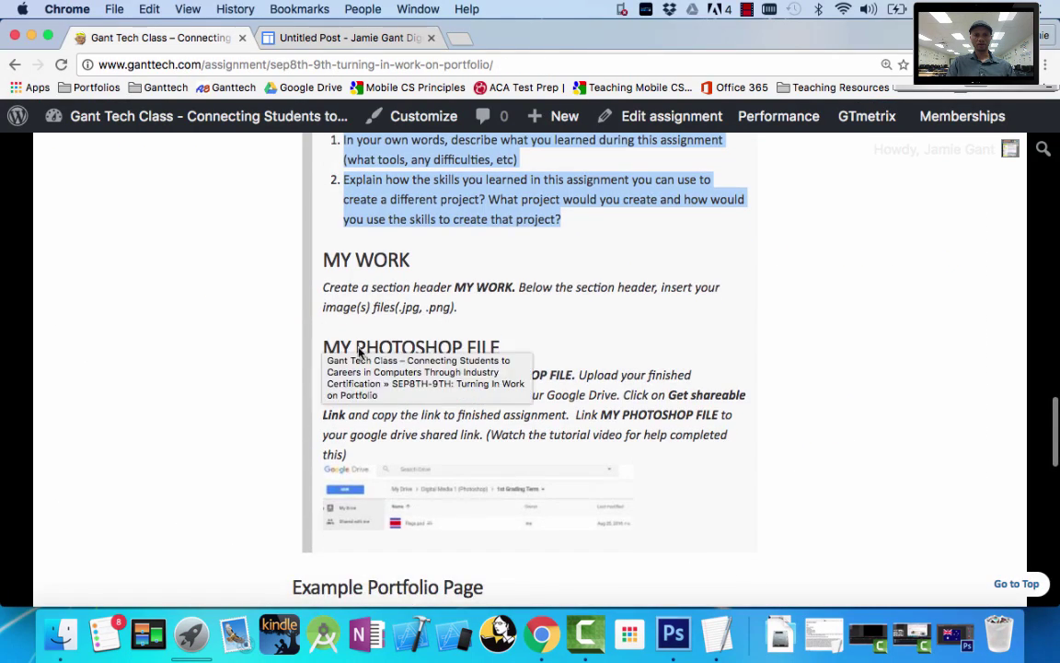
left_click(232, 432)
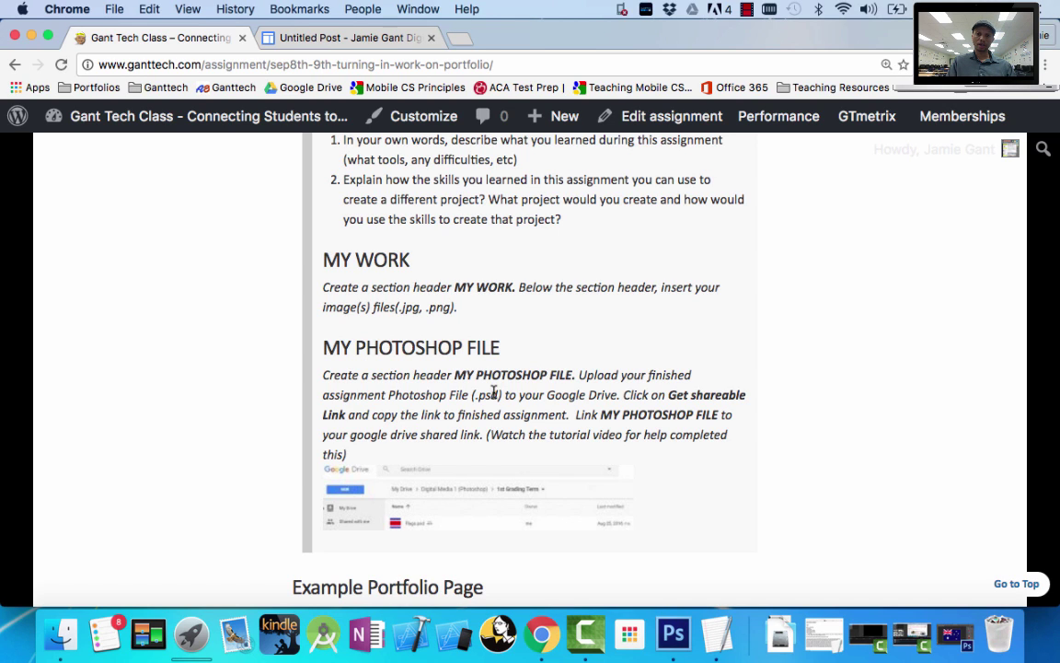
left_click(355, 39)
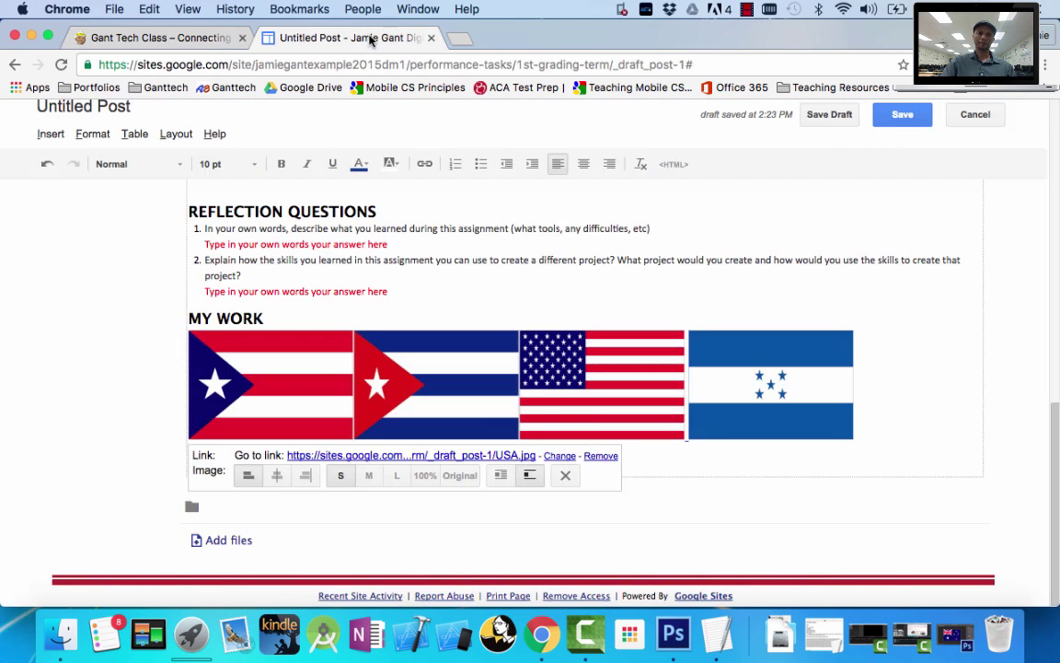
Step: Type MY PHOTOSHOP FILE on a new line below the flag row
left_click(705, 434)
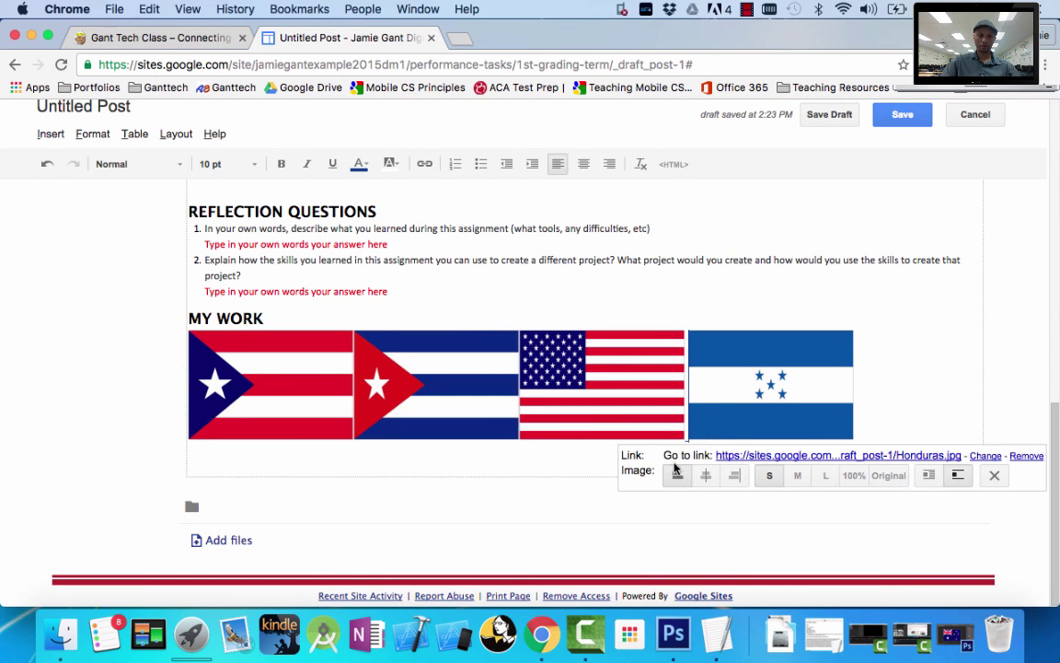
left_click(932, 426)
key("Return")
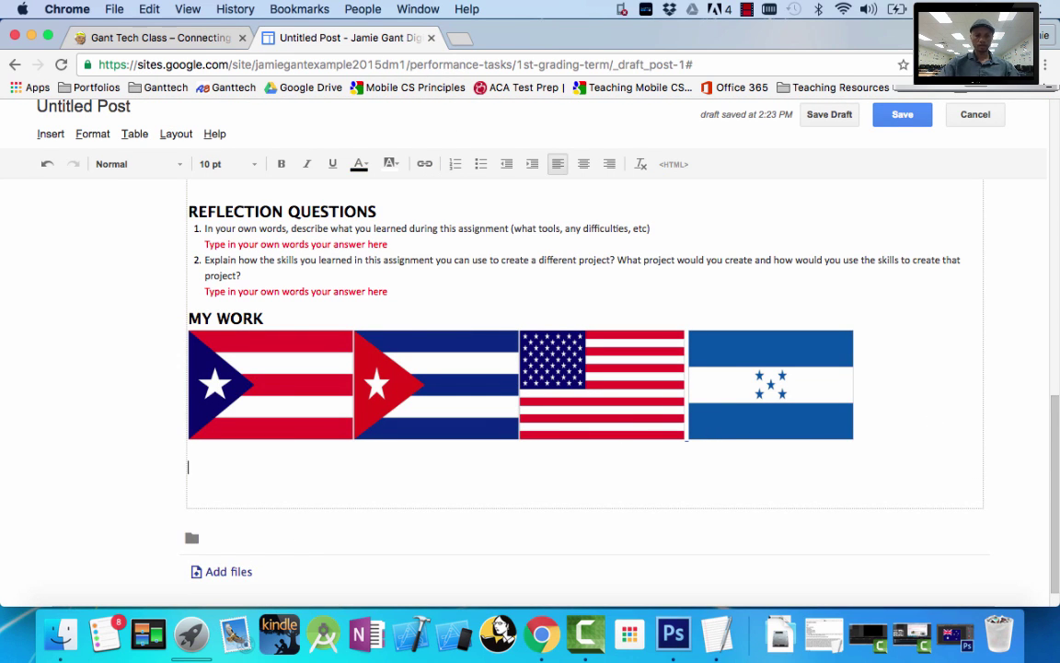
type("MY")
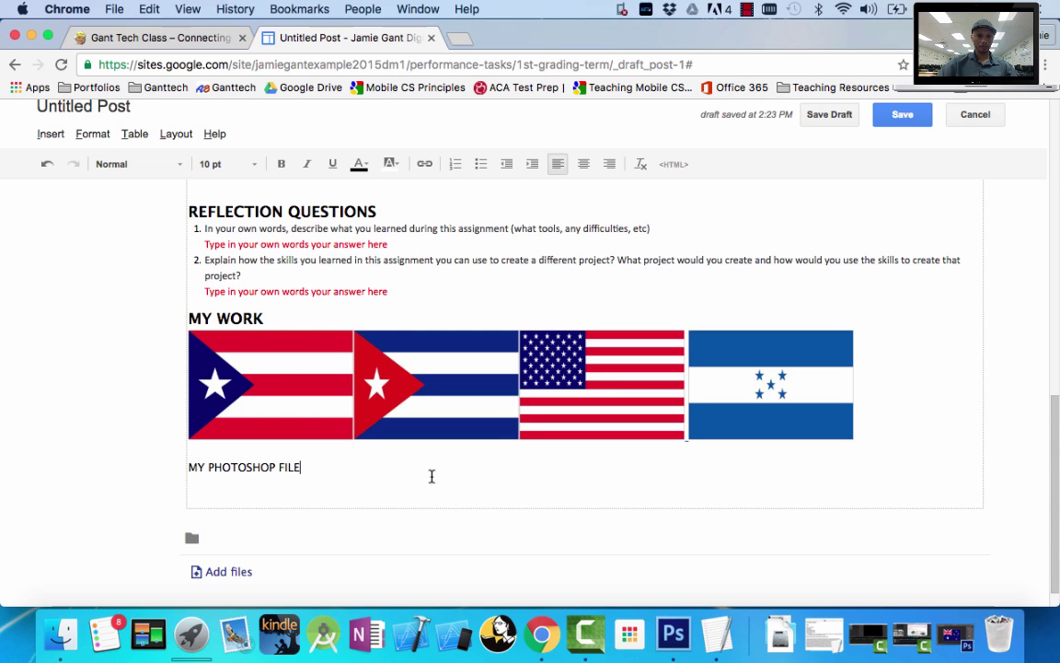
type(" PHOTOSHOP FILE")
Step: Format the MY PHOTOSHOP FILE line as 16 pt bold
left_click_drag(329, 472, 180, 468)
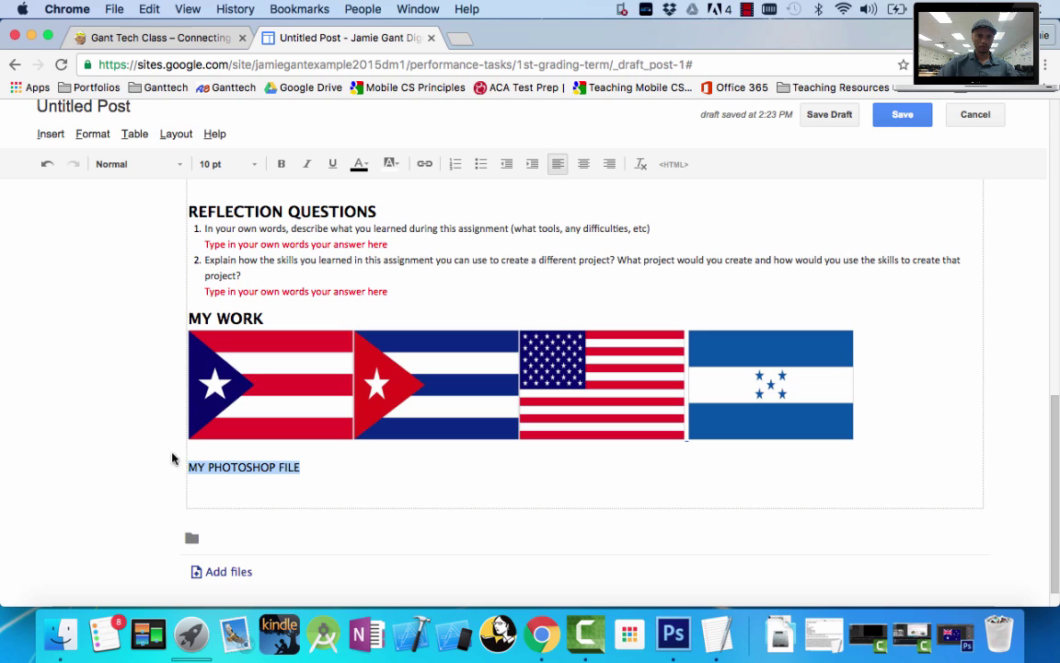
left_click(226, 166)
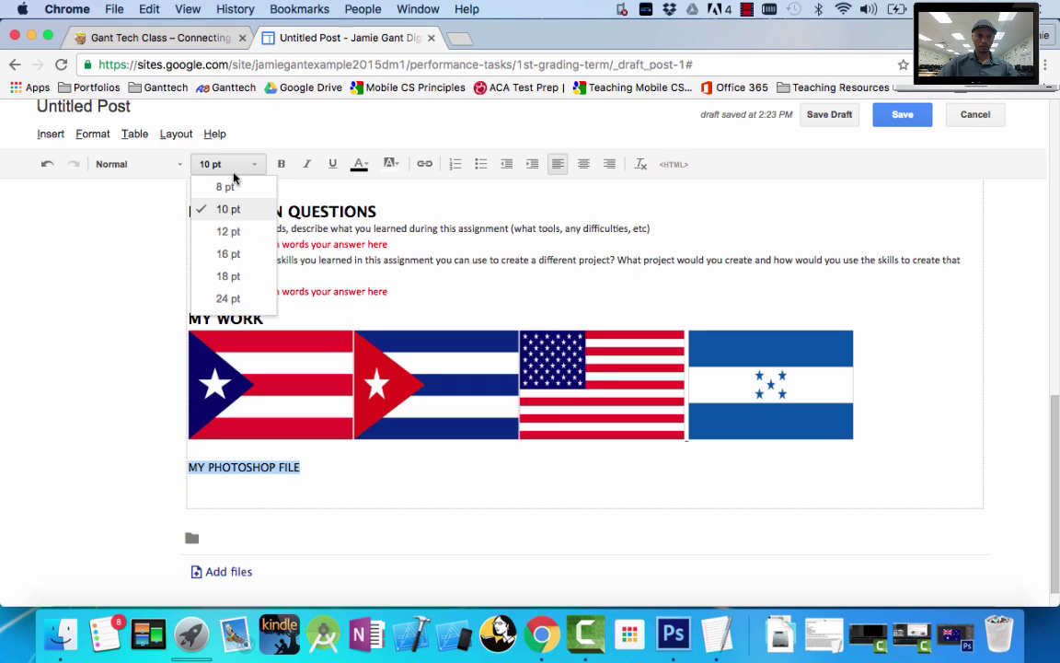
left_click(241, 253)
left_click(282, 165)
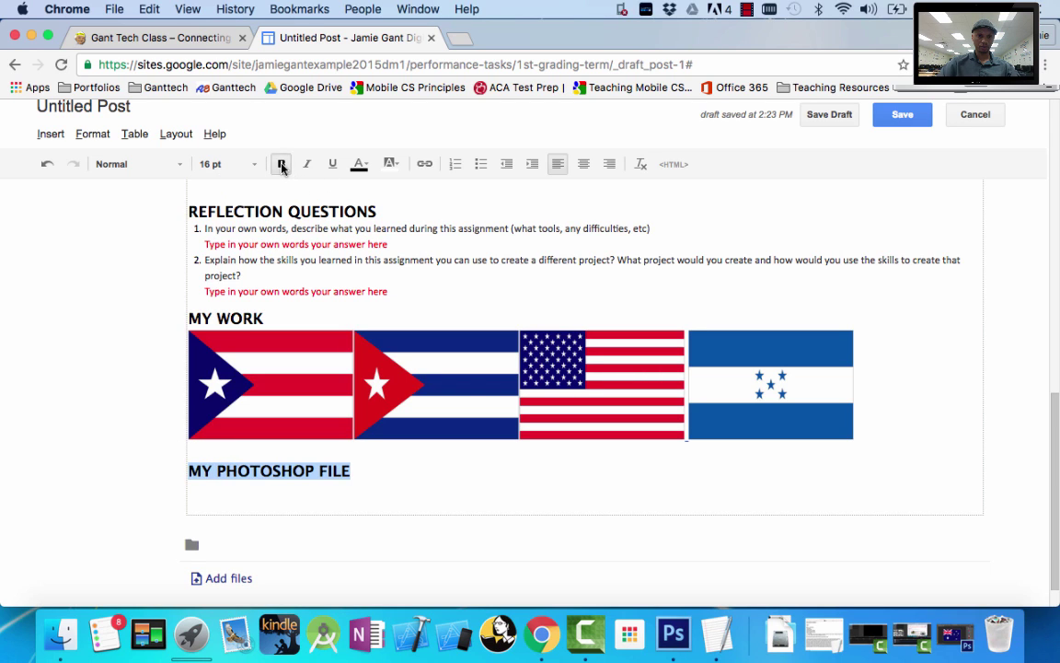
left_click(390, 482)
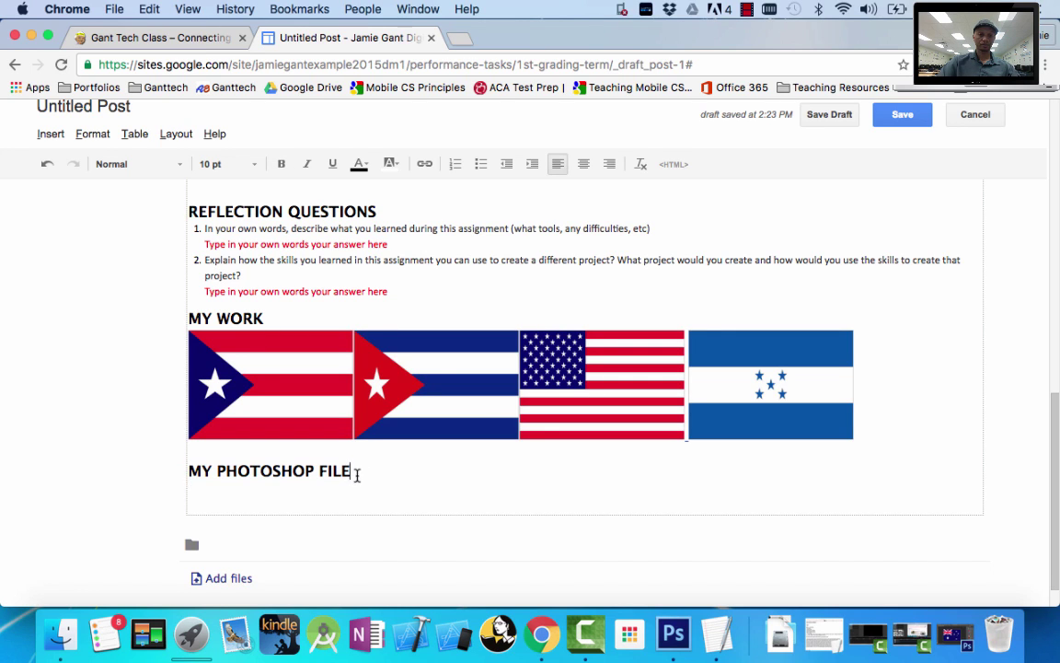
left_click_drag(357, 474, 159, 477)
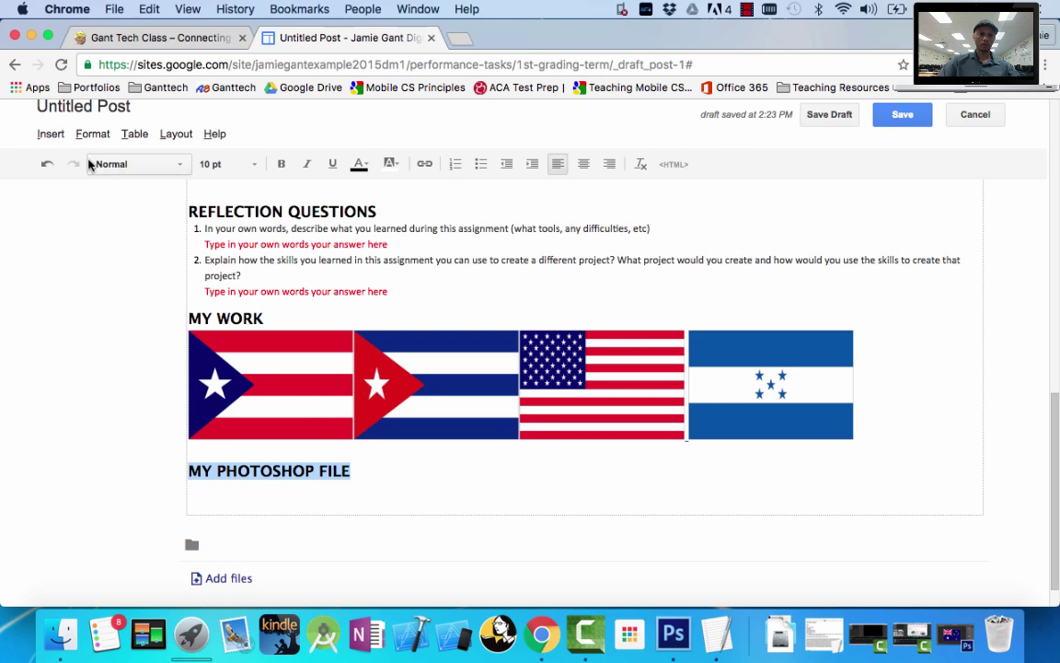
left_click(168, 42)
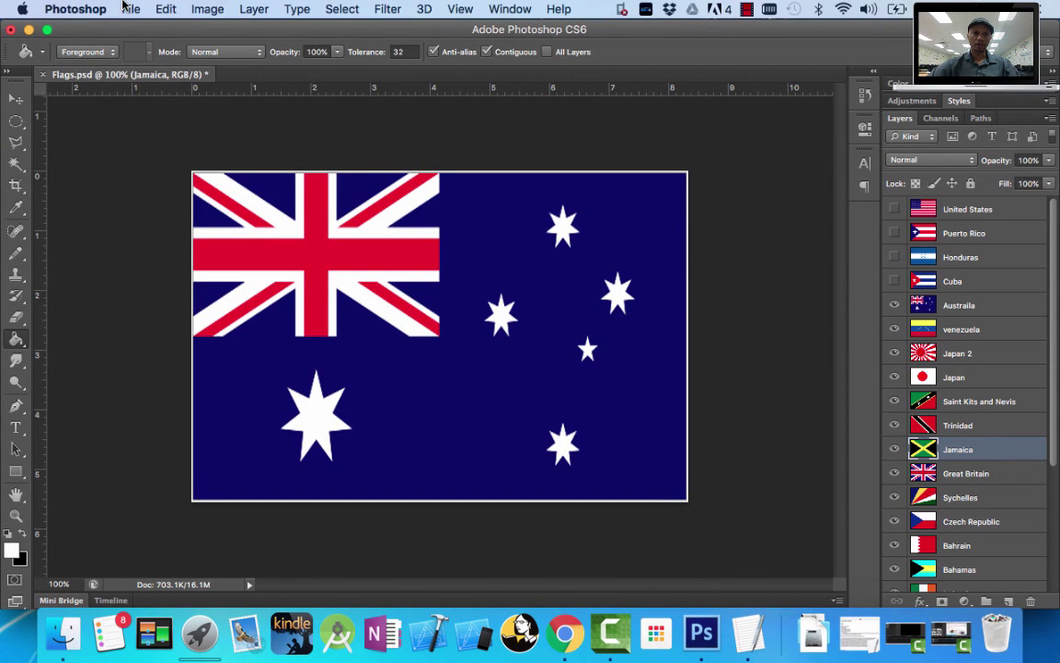
Step: Save Flags.psd via Save As into Desktop > DIGITAL MEDIA 1, keeping maximum compatibility
left_click(127, 9)
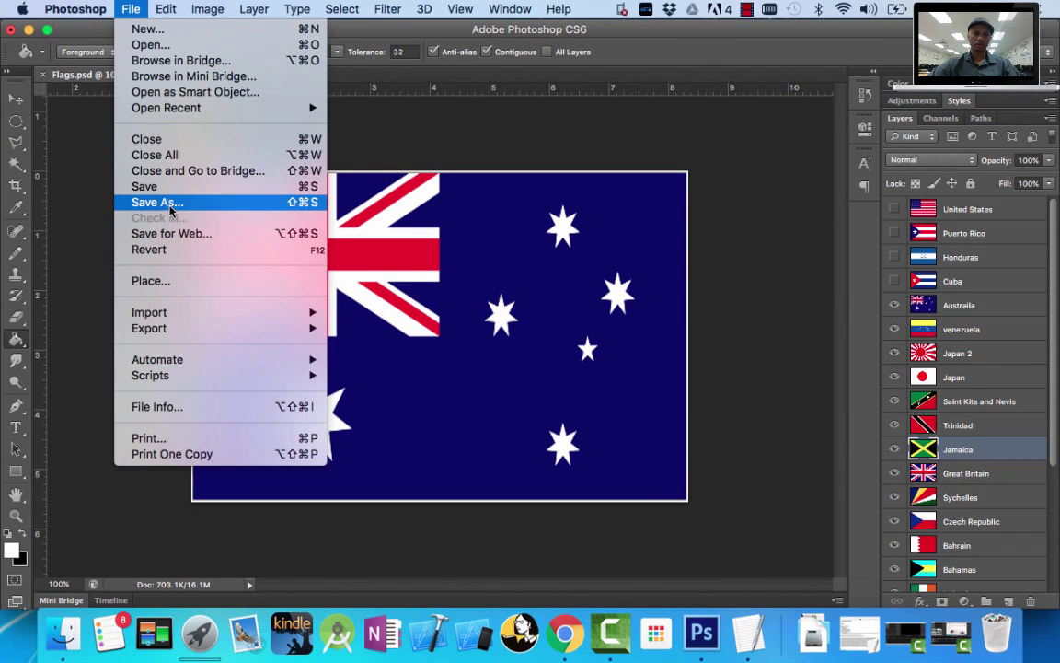
left_click(170, 202)
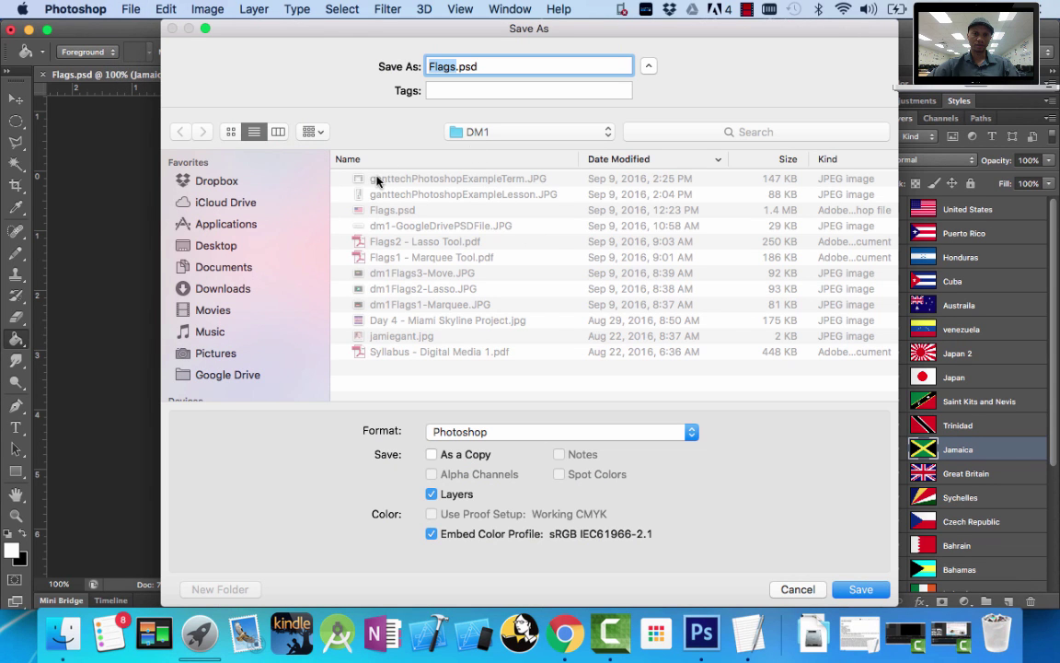
scroll(268, 262, "down", 3)
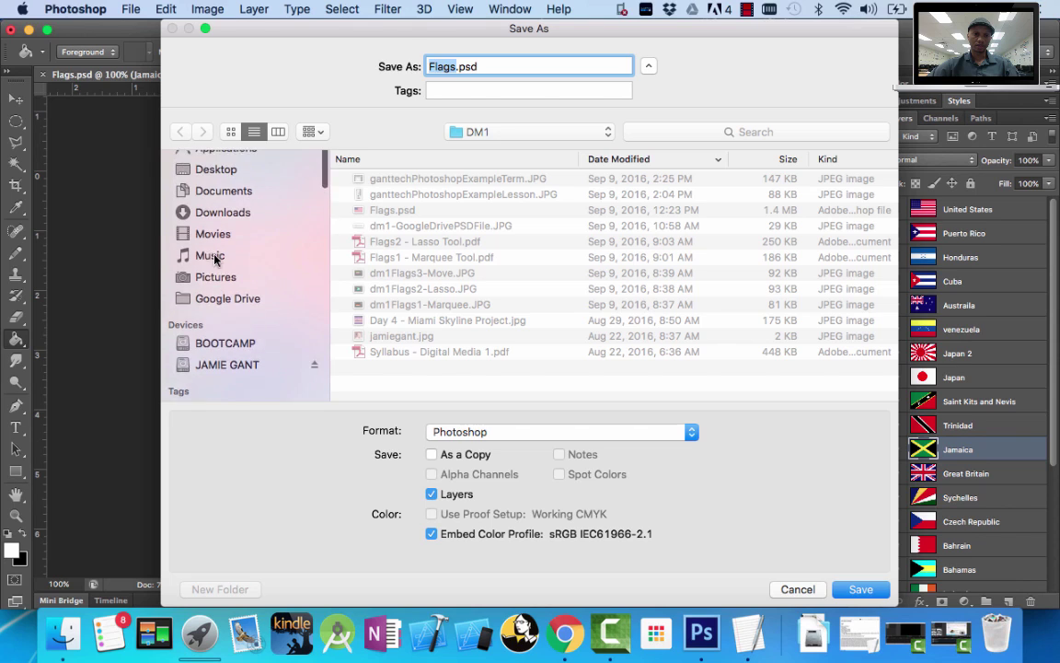
left_click(196, 177)
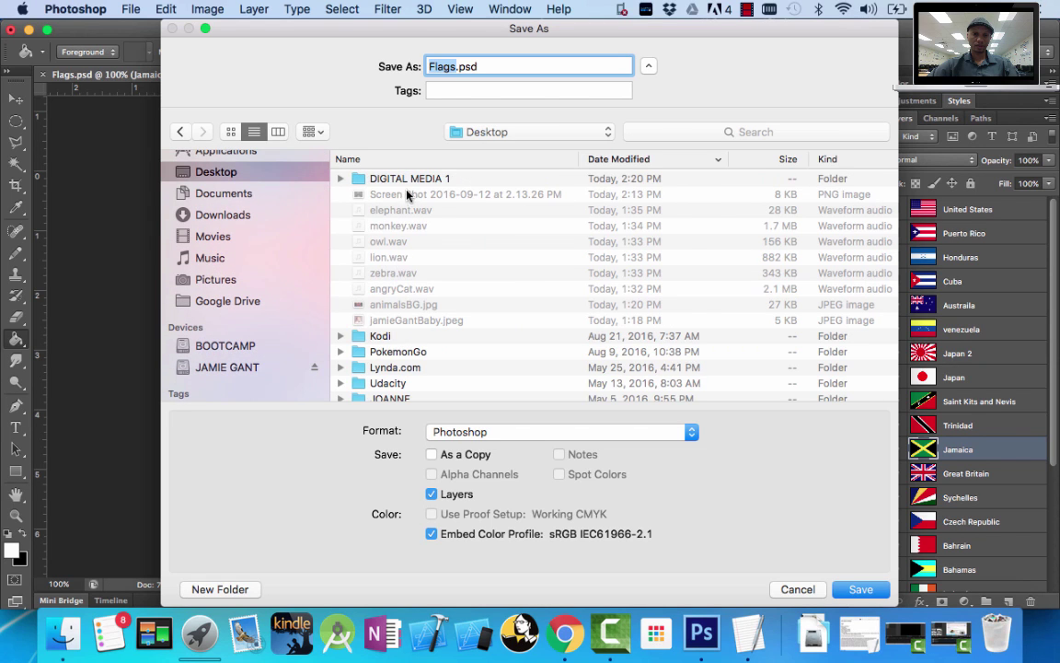
double_click(410, 178)
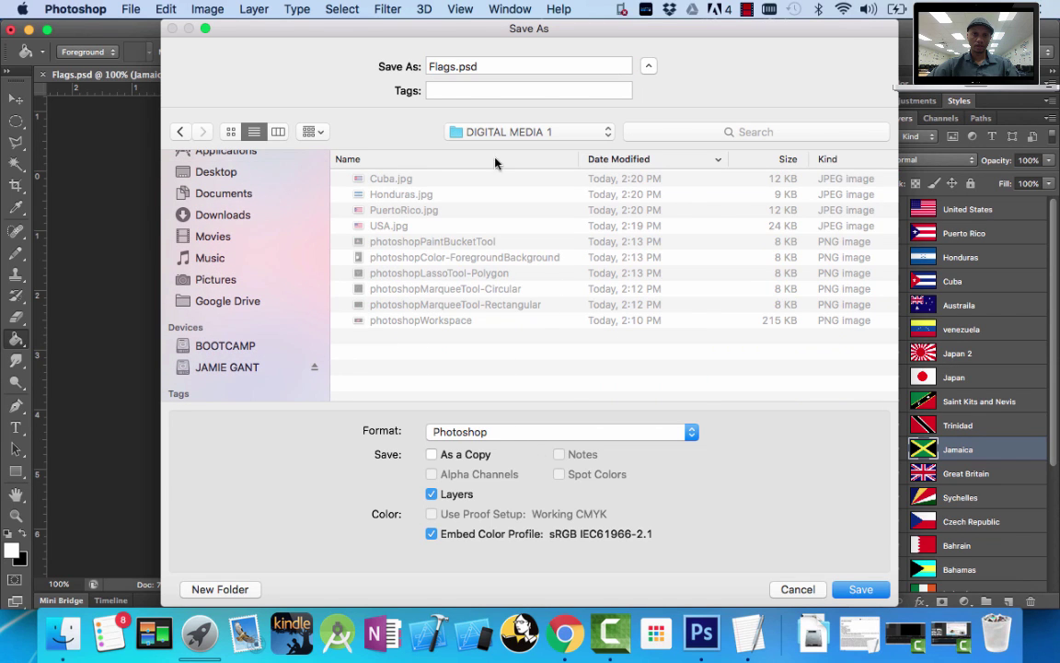
left_click(857, 590)
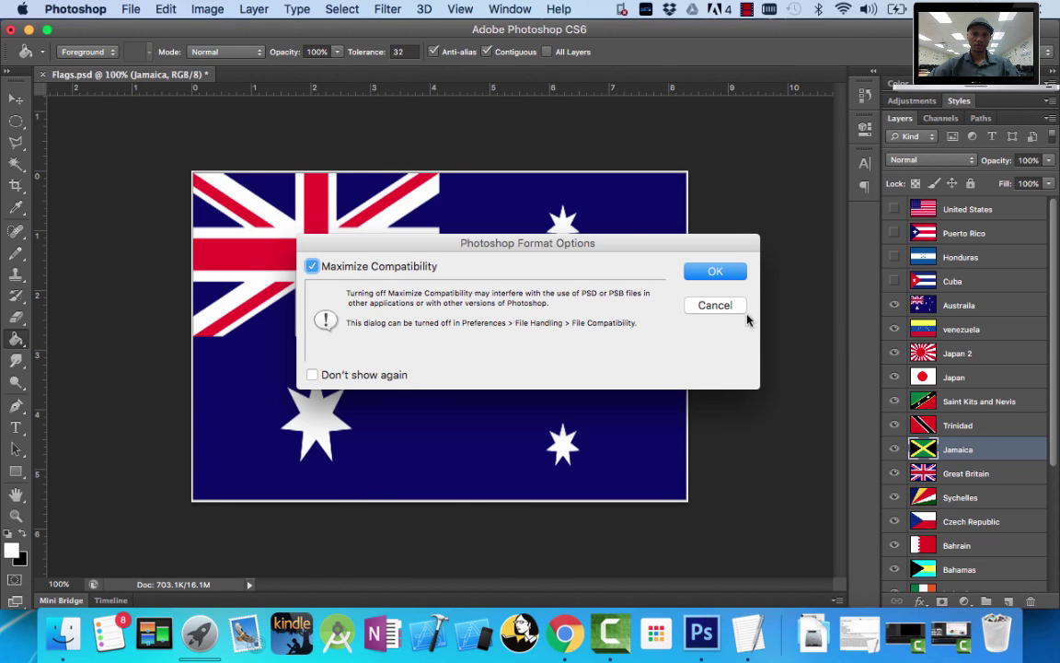
left_click(716, 274)
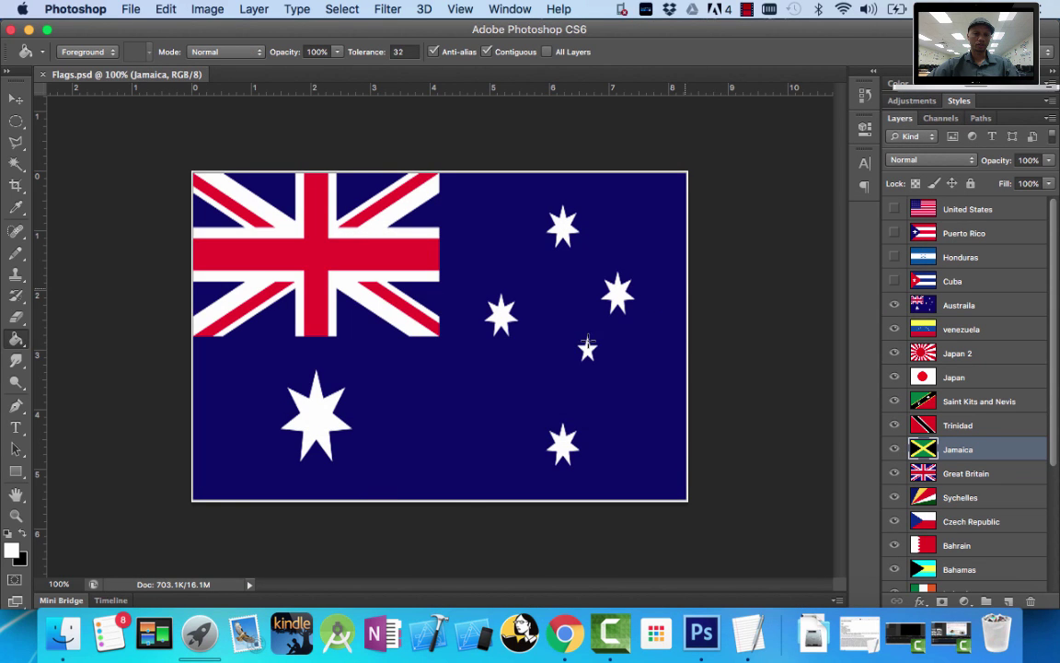
left_click(565, 634)
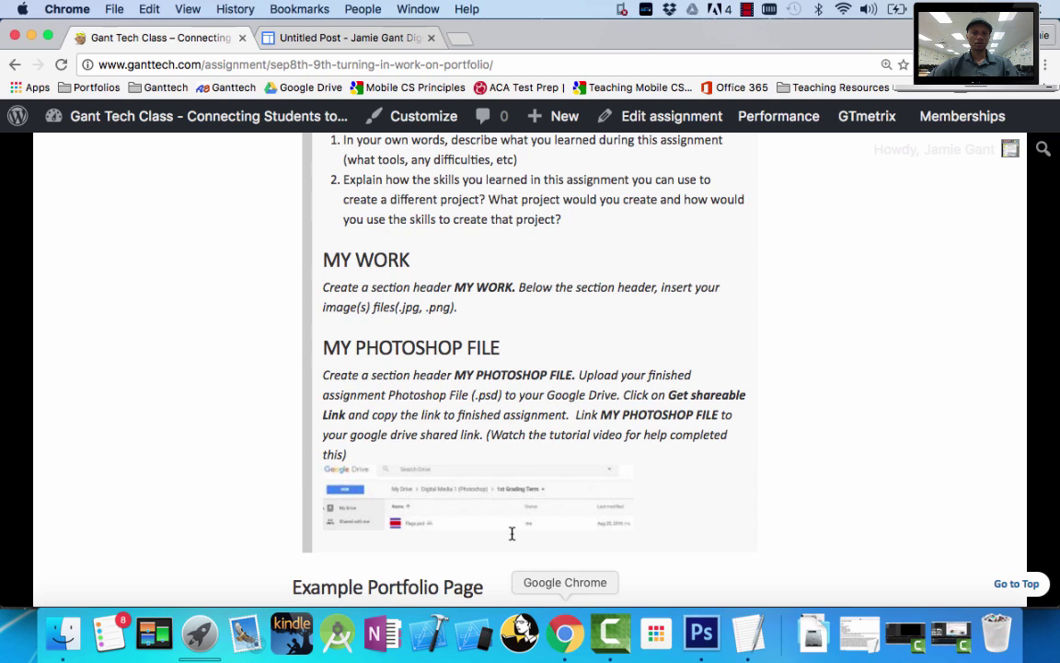
Step: In Google Drive, open Digital Media 1 (Photoshop) > 1st Grading Term and trash the old Flags.psd
scroll(256, 307, "up", 10)
scroll(256, 306, "down", 5)
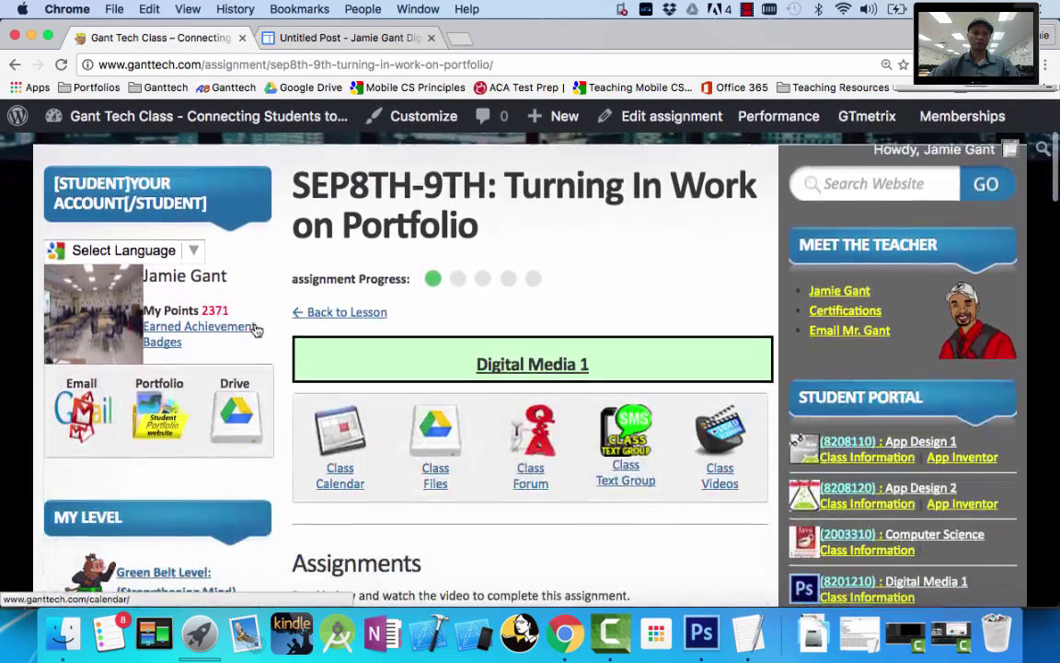
left_click(246, 424)
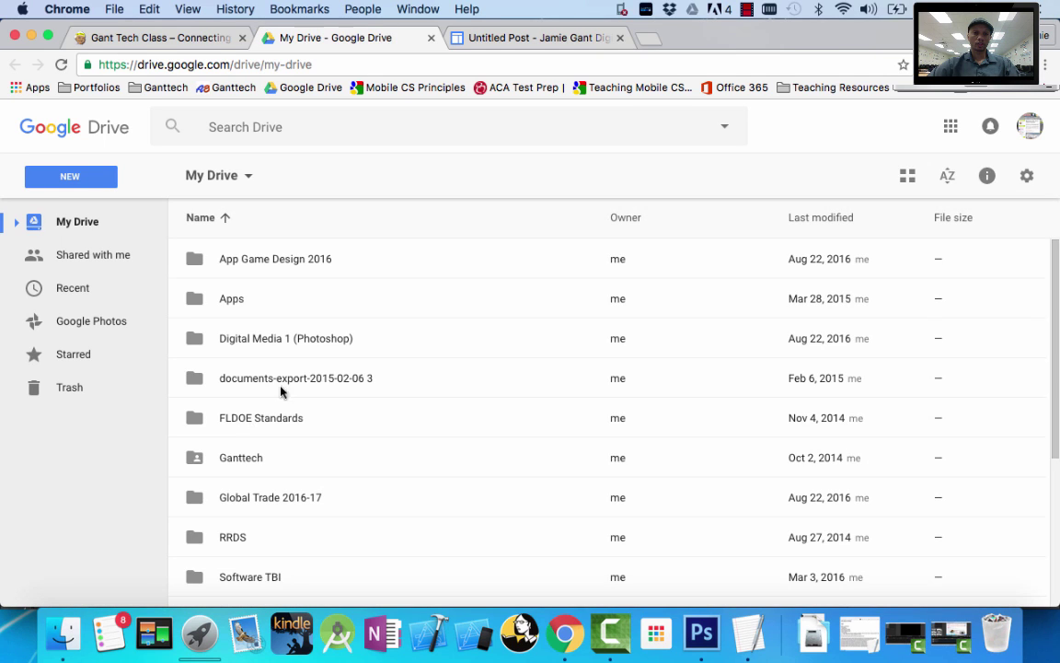
double_click(198, 343)
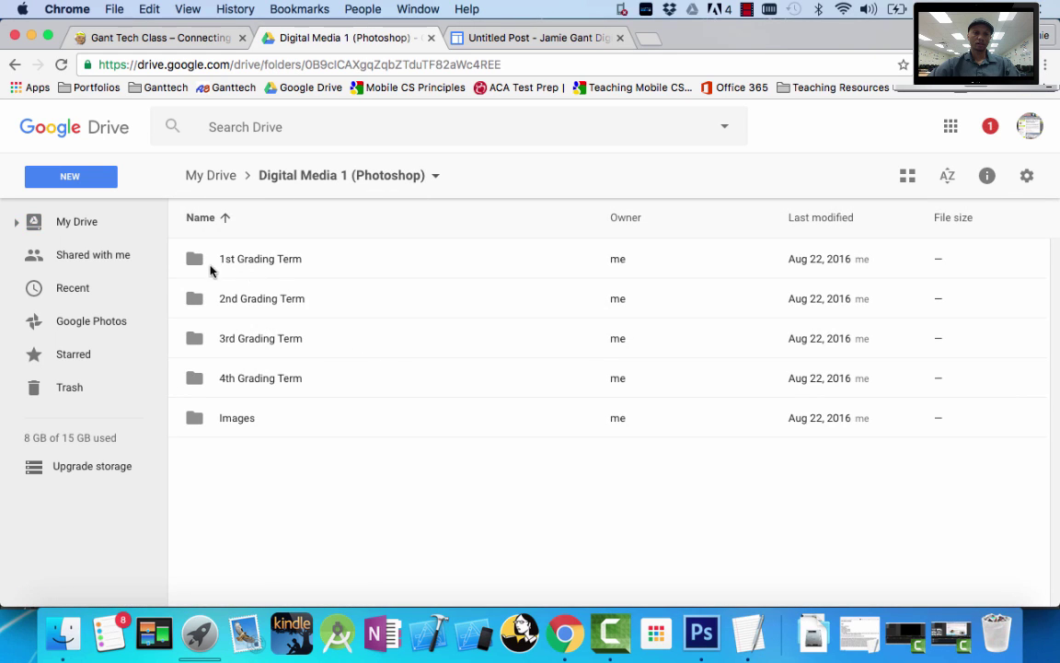
double_click(209, 264)
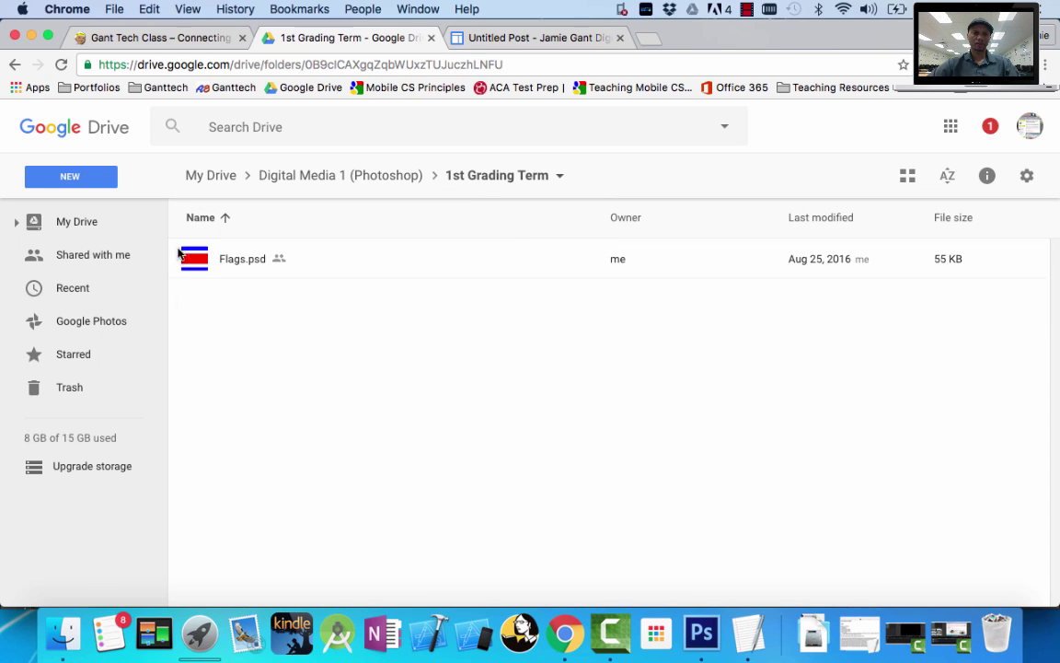
left_click(200, 260)
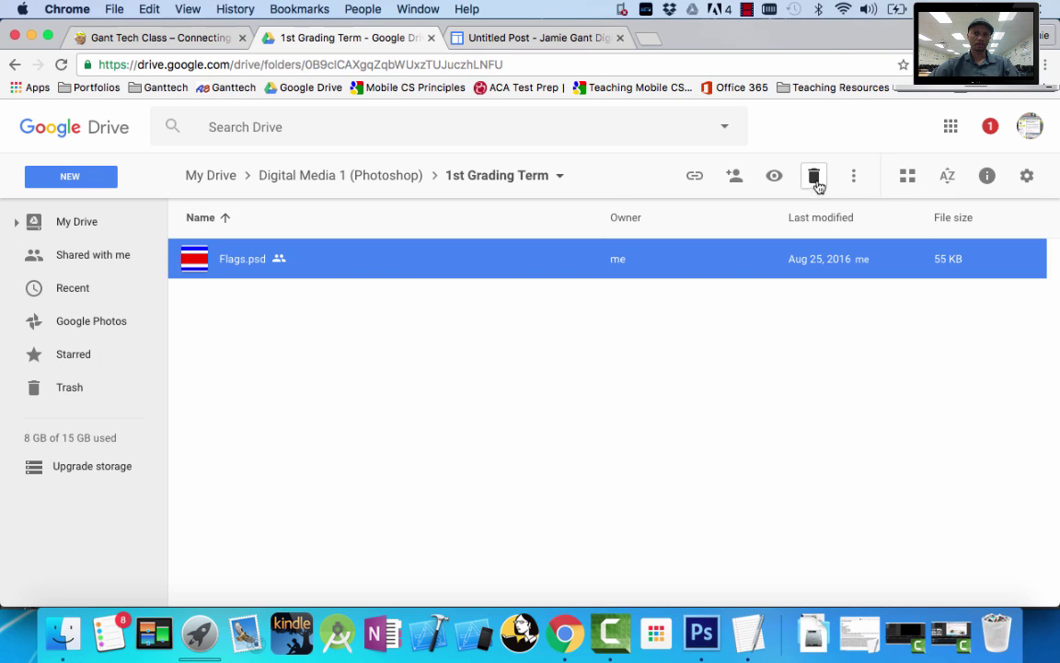
left_click(815, 175)
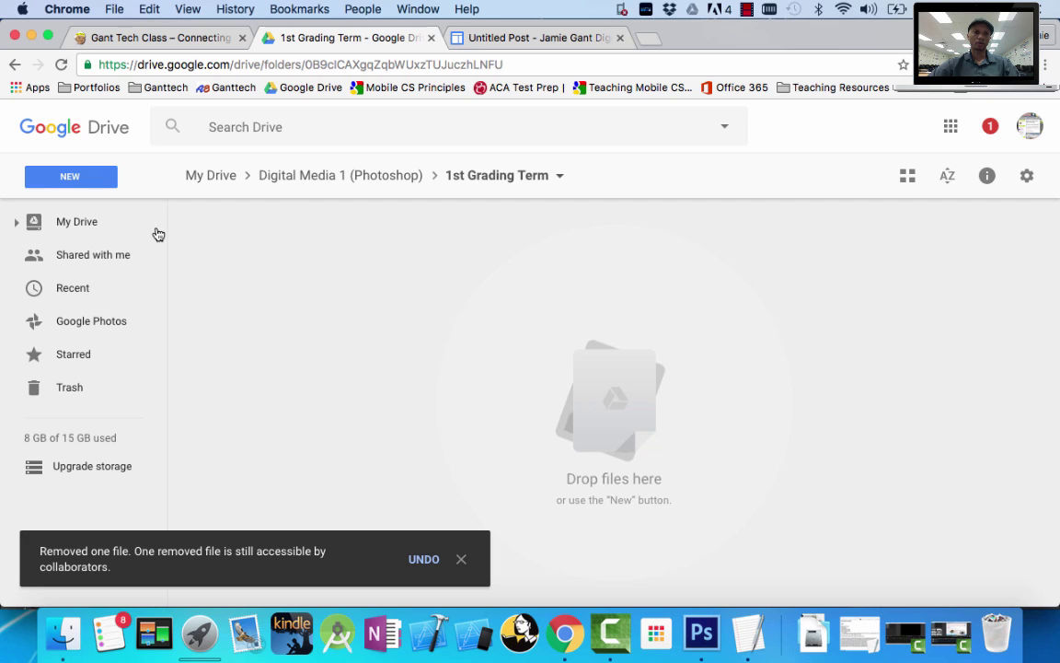
Step: Upload the newly saved Flags.psd into the 1st Grading Term folder
left_click(80, 175)
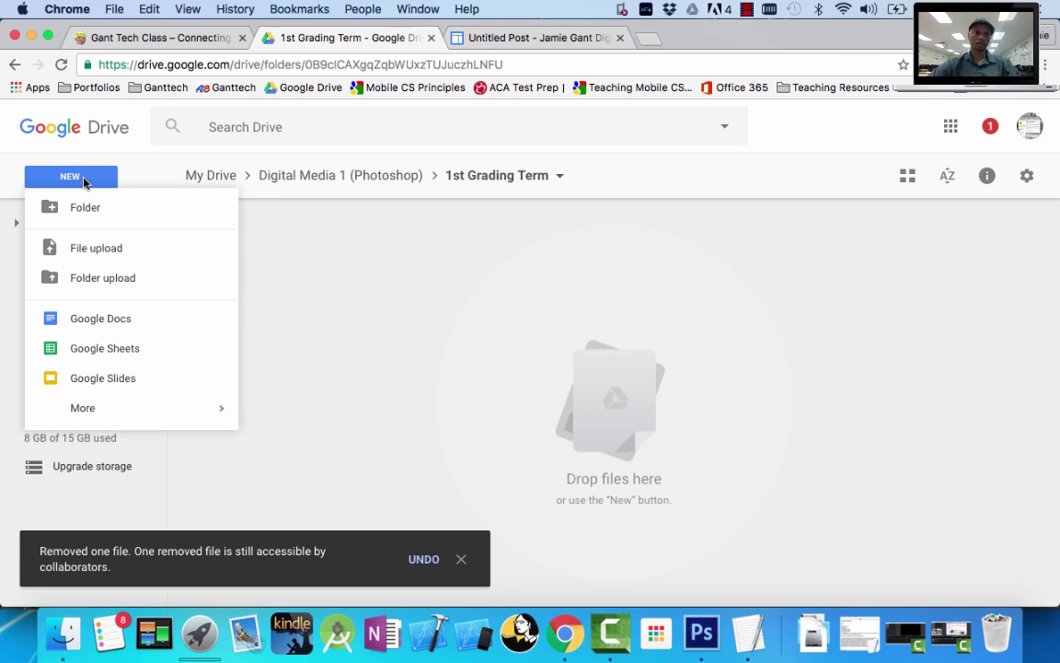
left_click(89, 250)
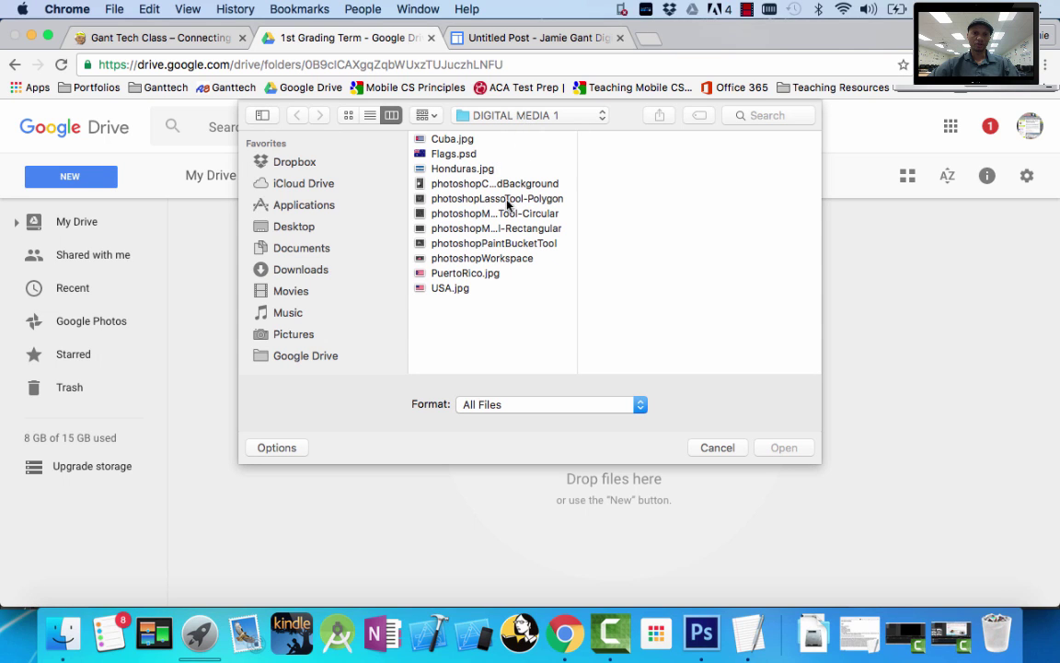
left_click(449, 153)
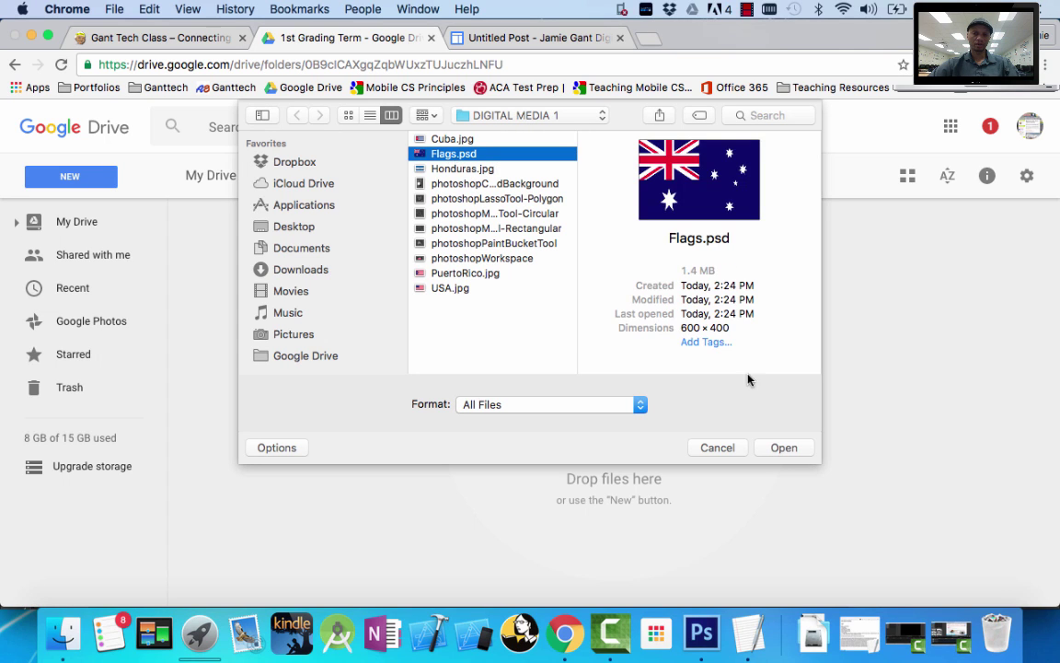
left_click(784, 449)
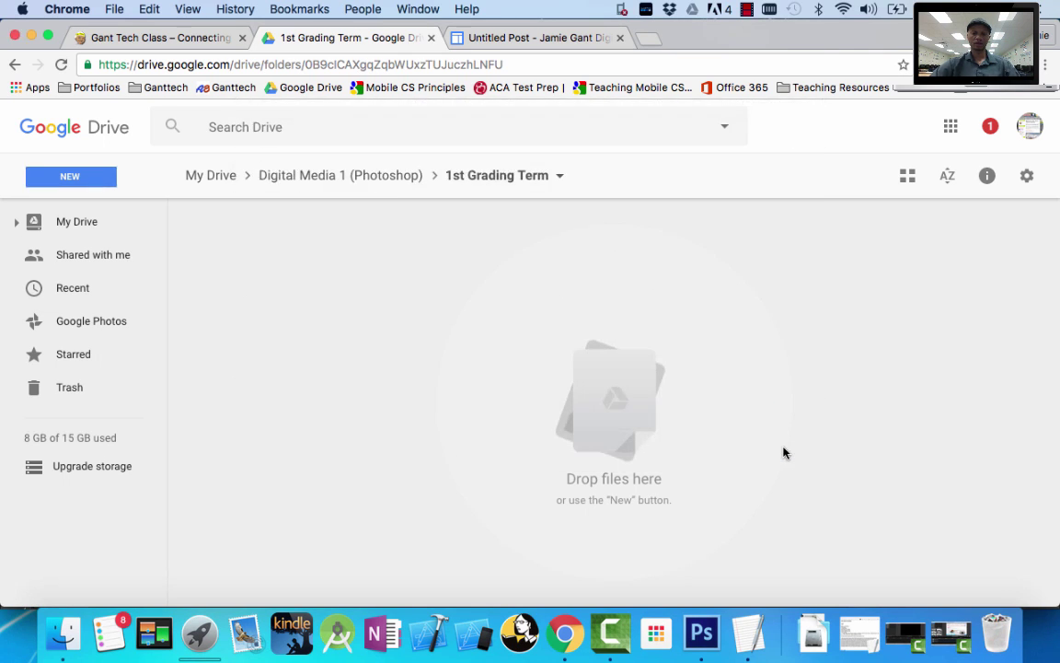
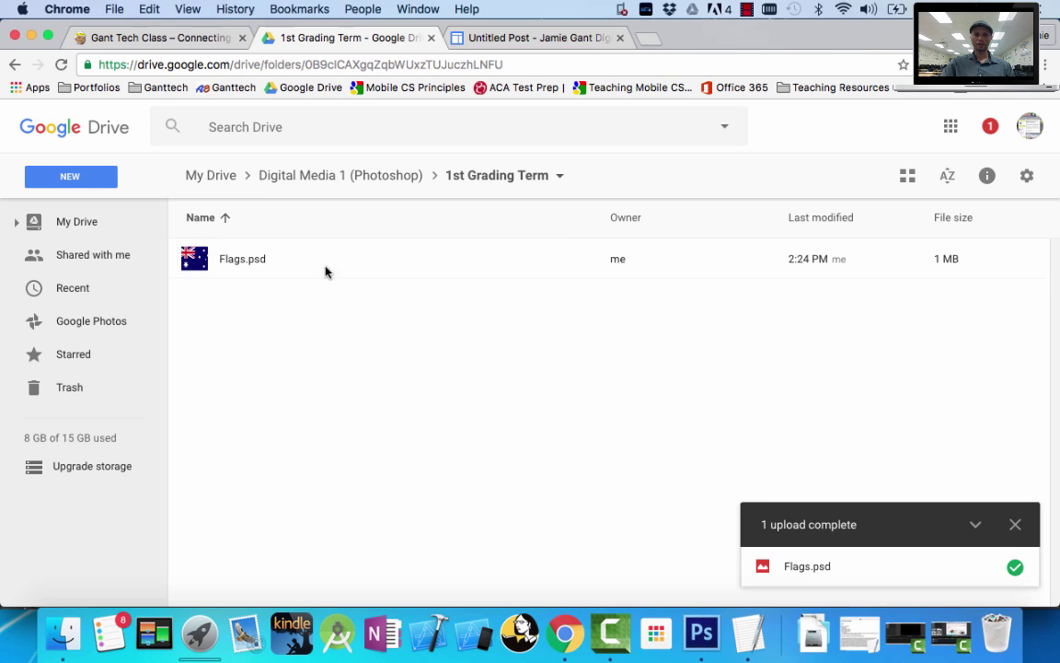
Step: Enable anyone-with-link sharing on Flags.psd in Drive and copy its share URL
left_click(242, 262)
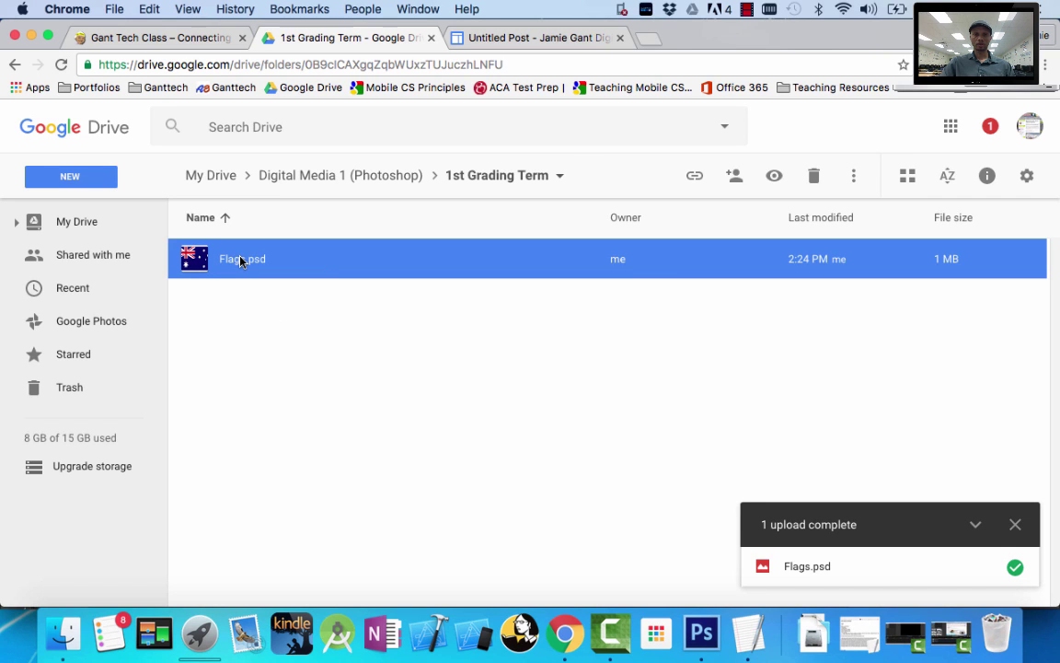
left_click(694, 175)
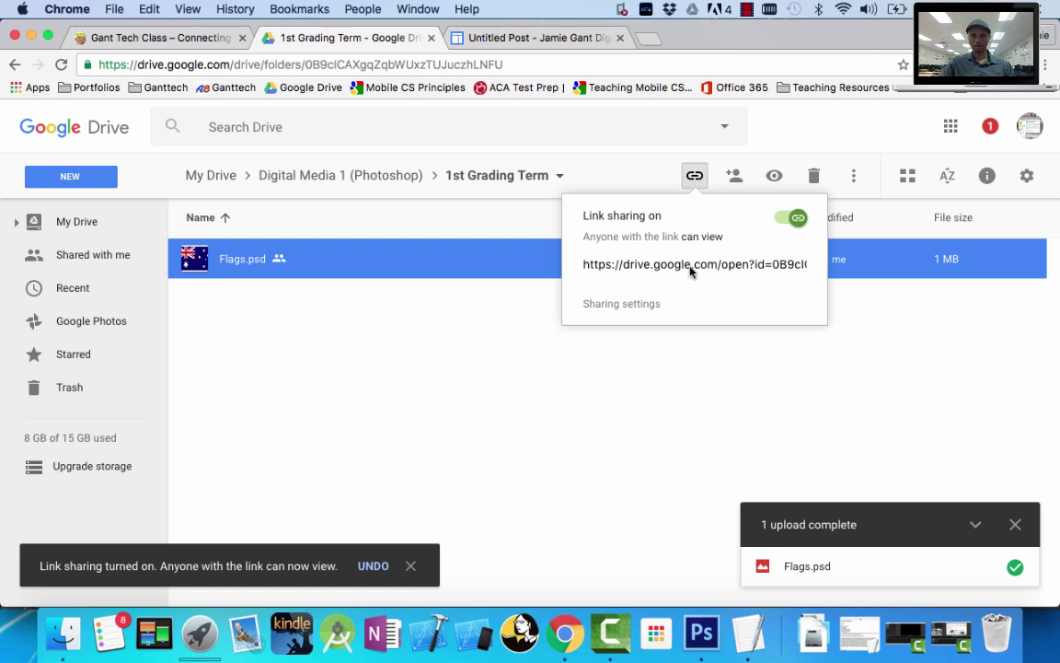
left_click(687, 267)
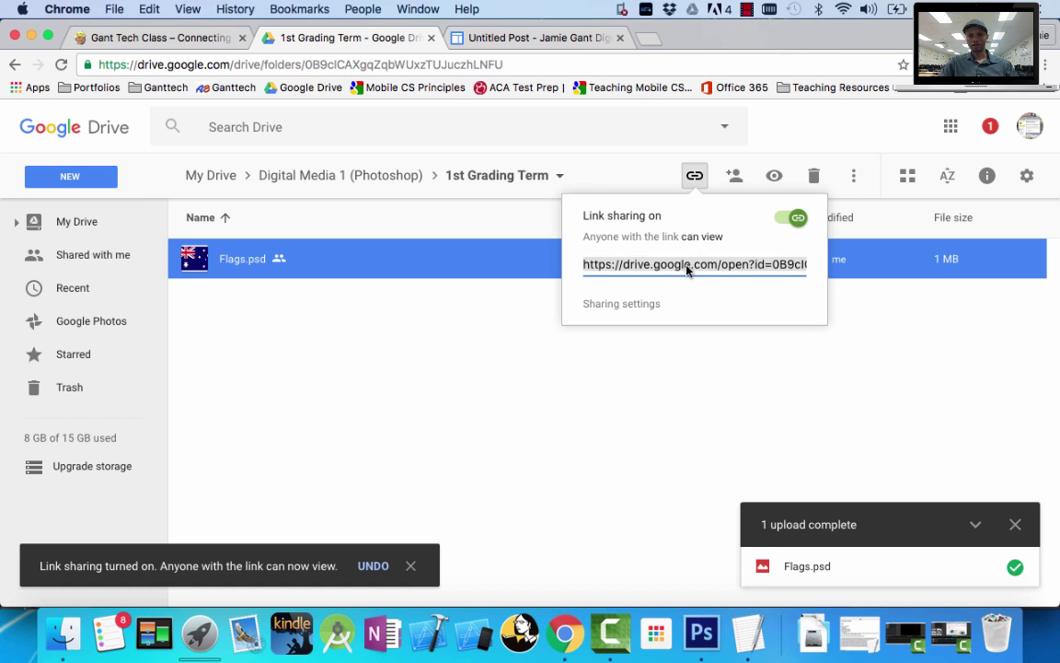
key("super+c")
key("super+c")
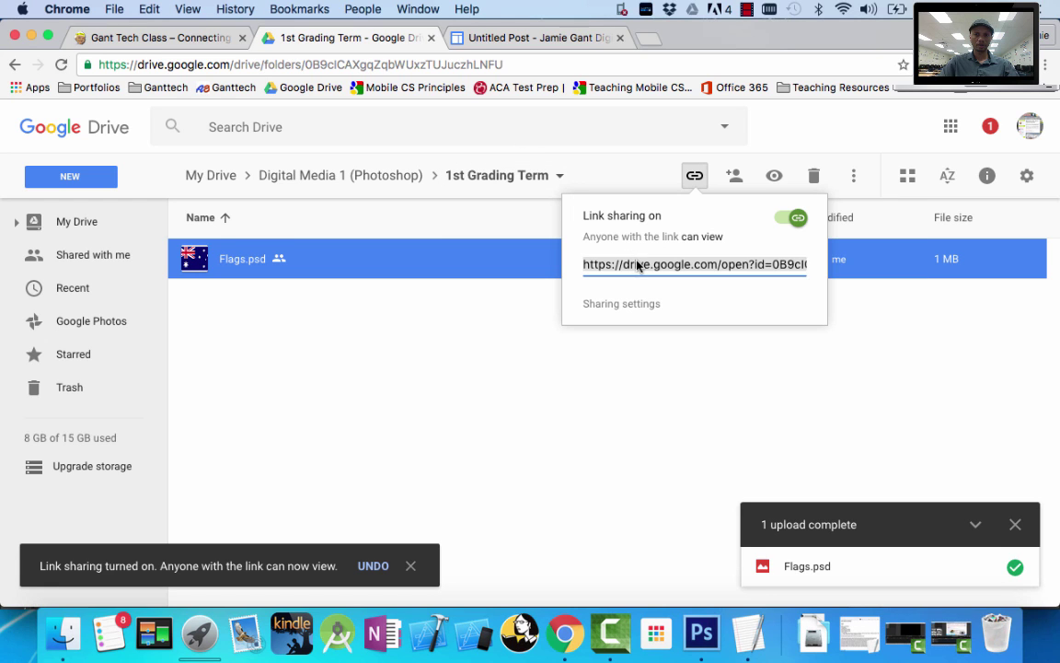
right_click(637, 266)
left_click(669, 295)
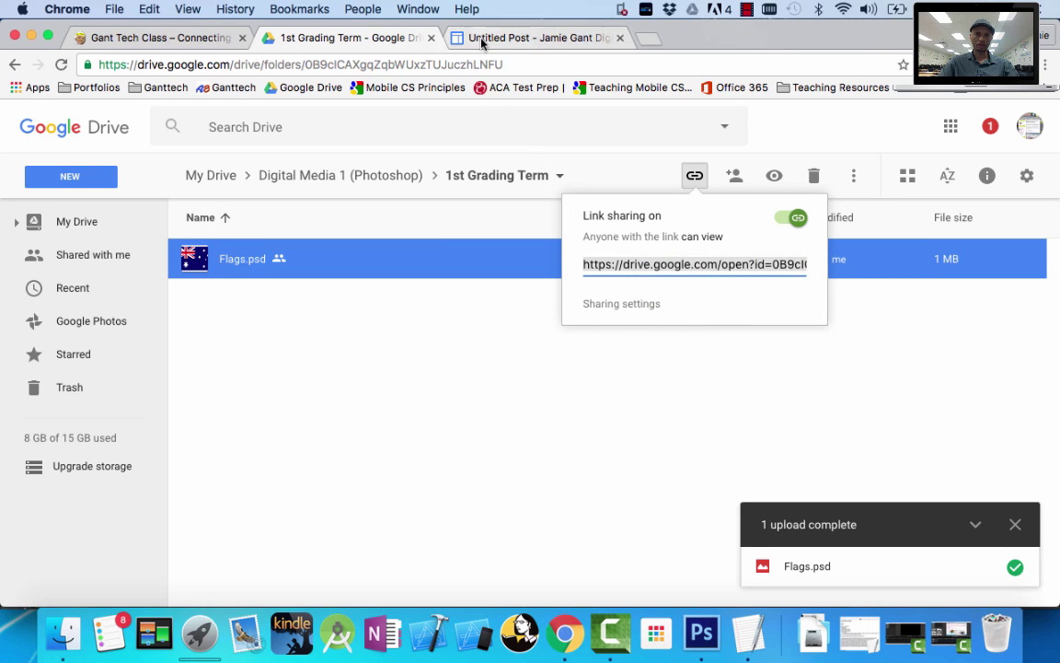
Step: Link the post's MY PHOTOSHOP FILE heading to the pasted Flags.psd Drive share URL
left_click(482, 39)
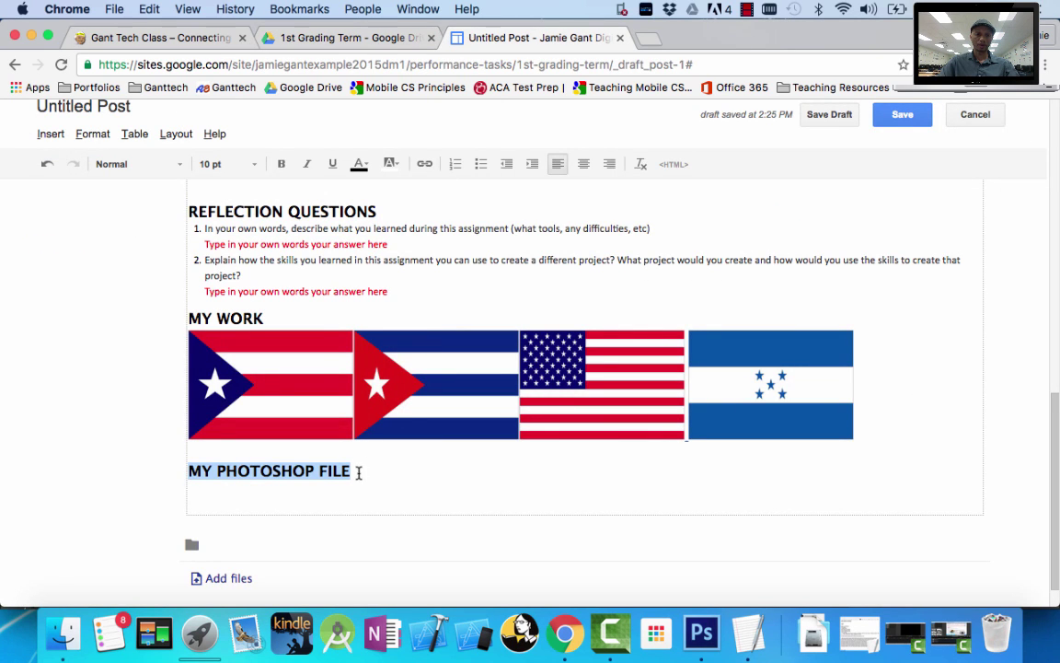
left_click_drag(359, 472, 166, 474)
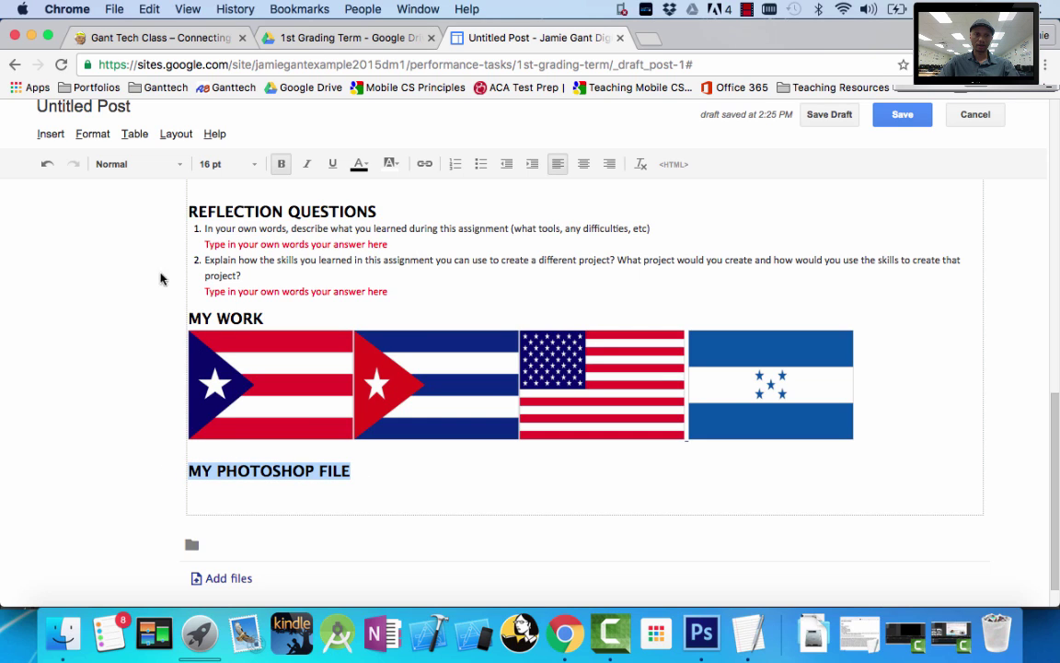
left_click(61, 140)
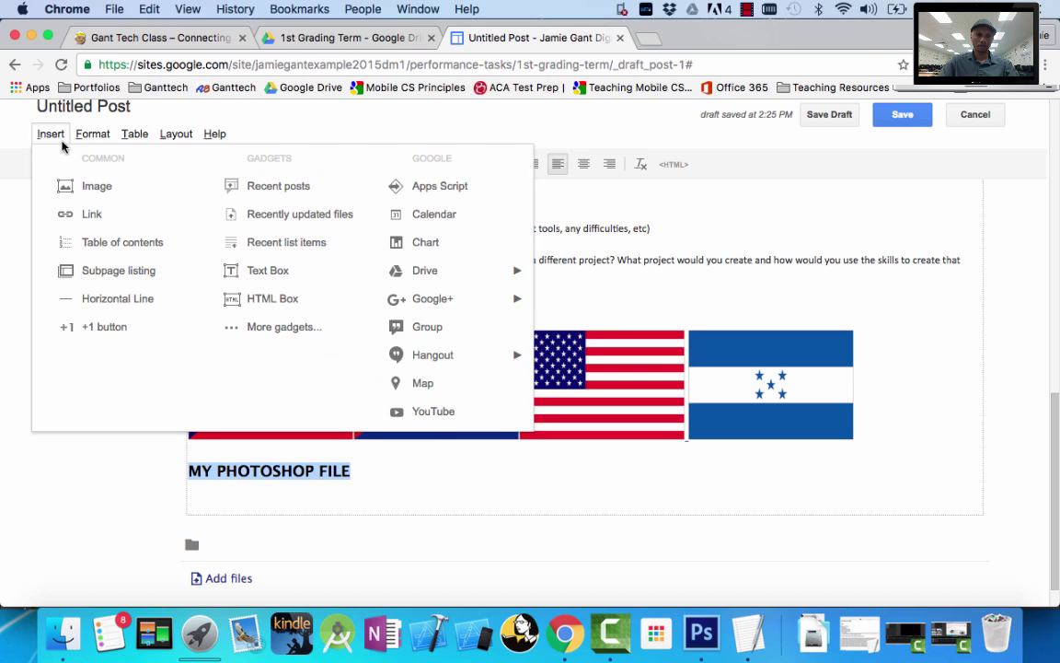
left_click(92, 214)
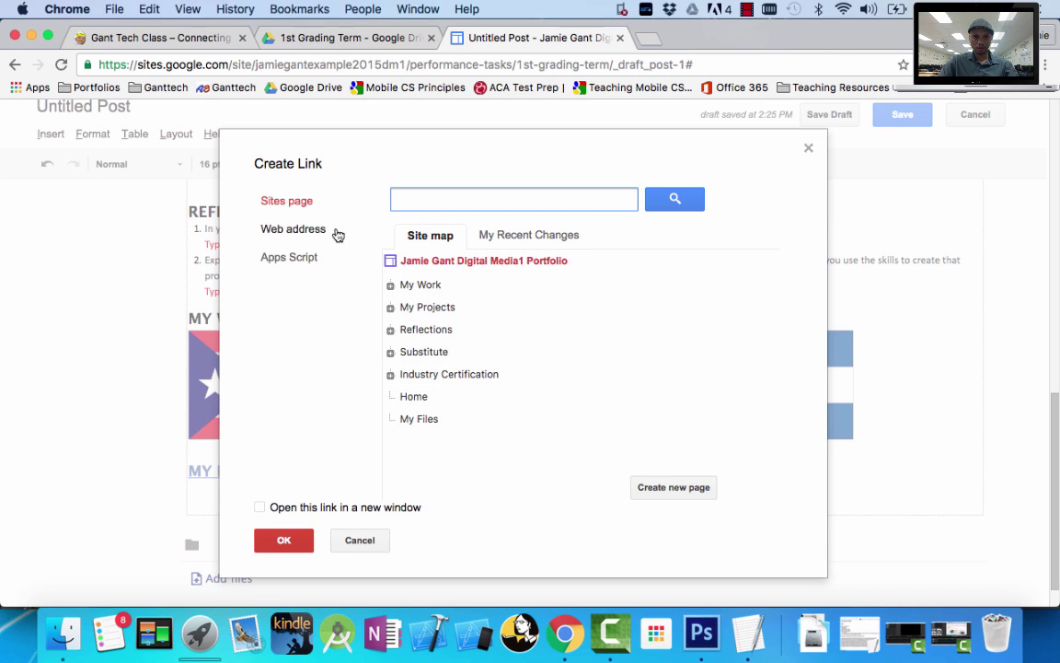
left_click(304, 228)
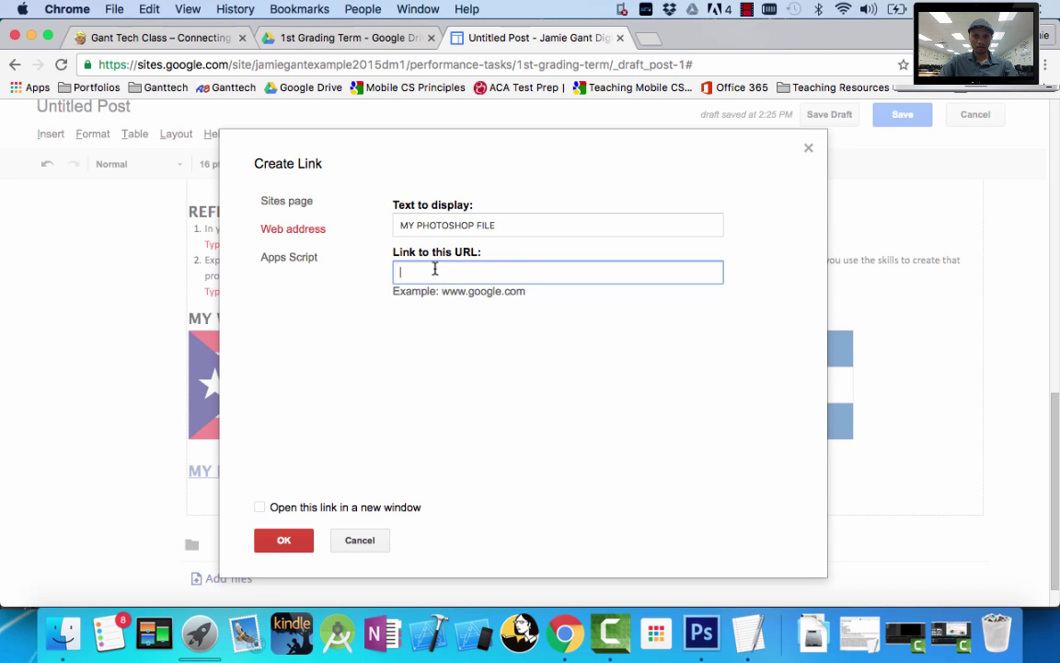
key("super+v")
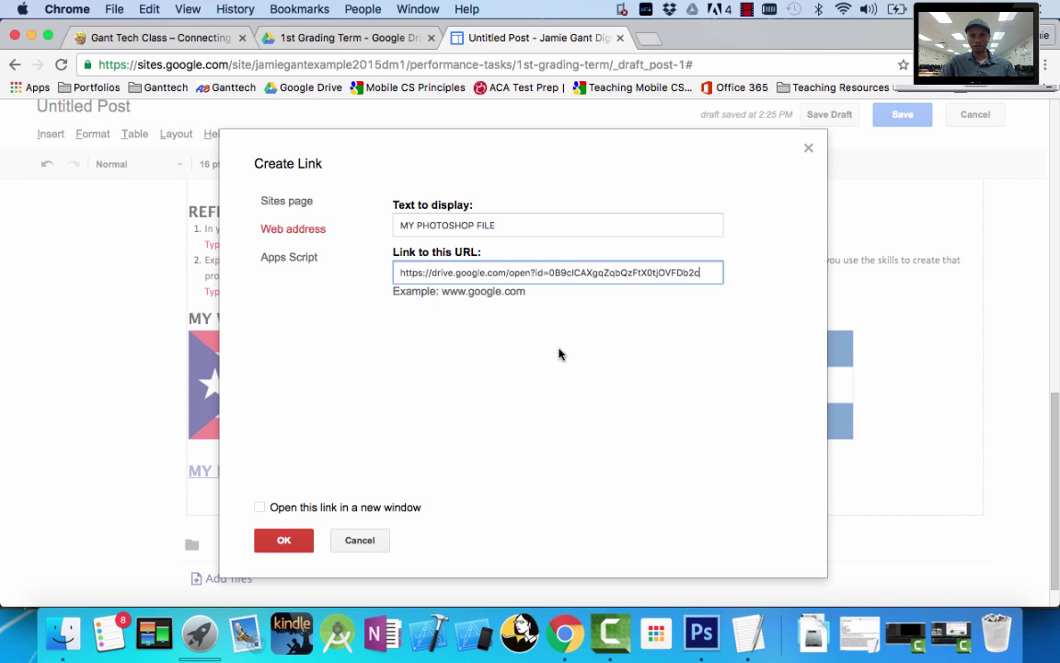
left_click(284, 540)
left_click(687, 484)
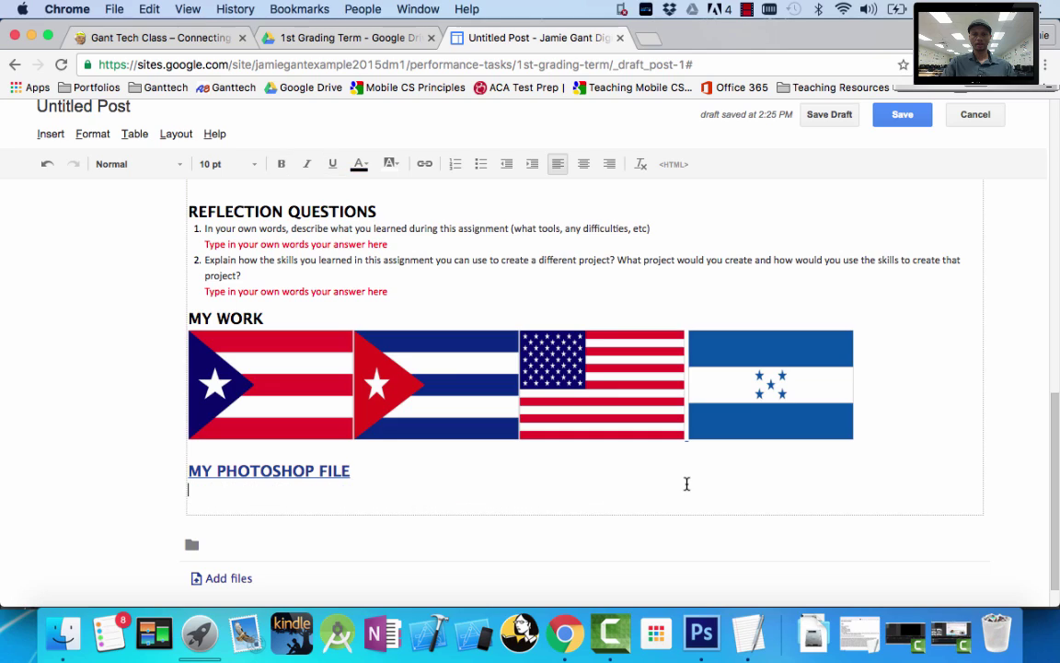
scroll(686, 484, "up", 2)
scroll(687, 483, "up", 15)
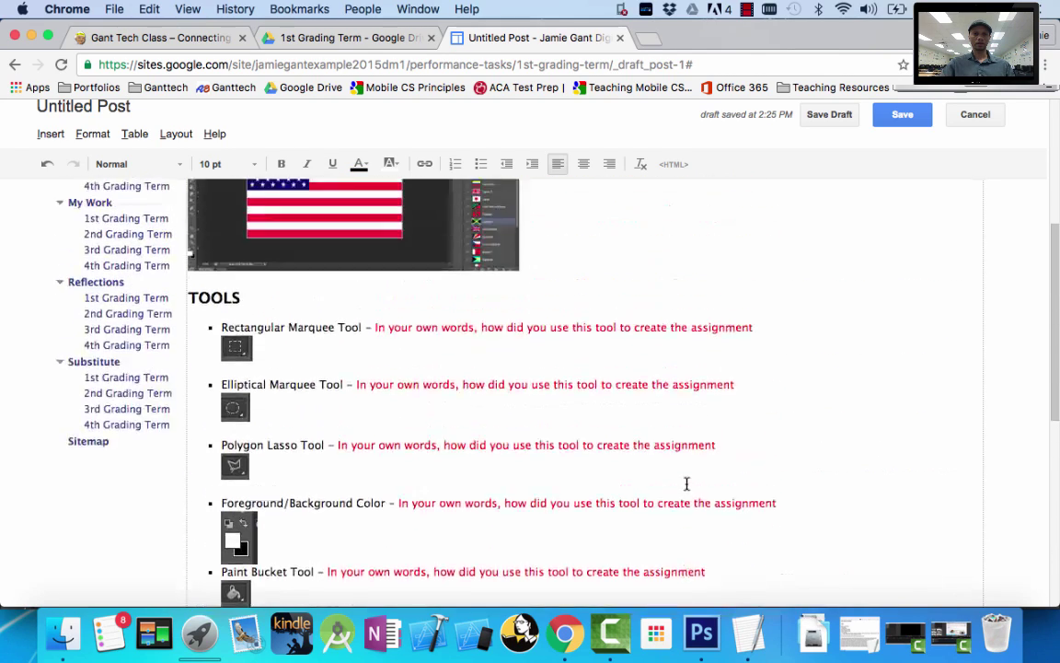
scroll(686, 483, "down", 15)
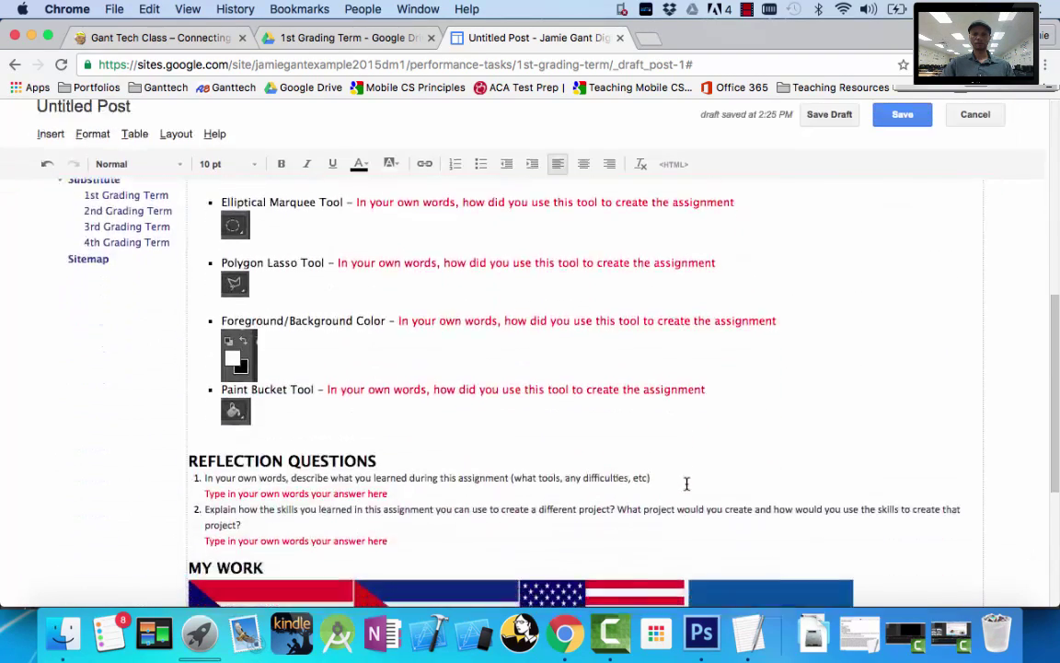
scroll(686, 483, "up", 12)
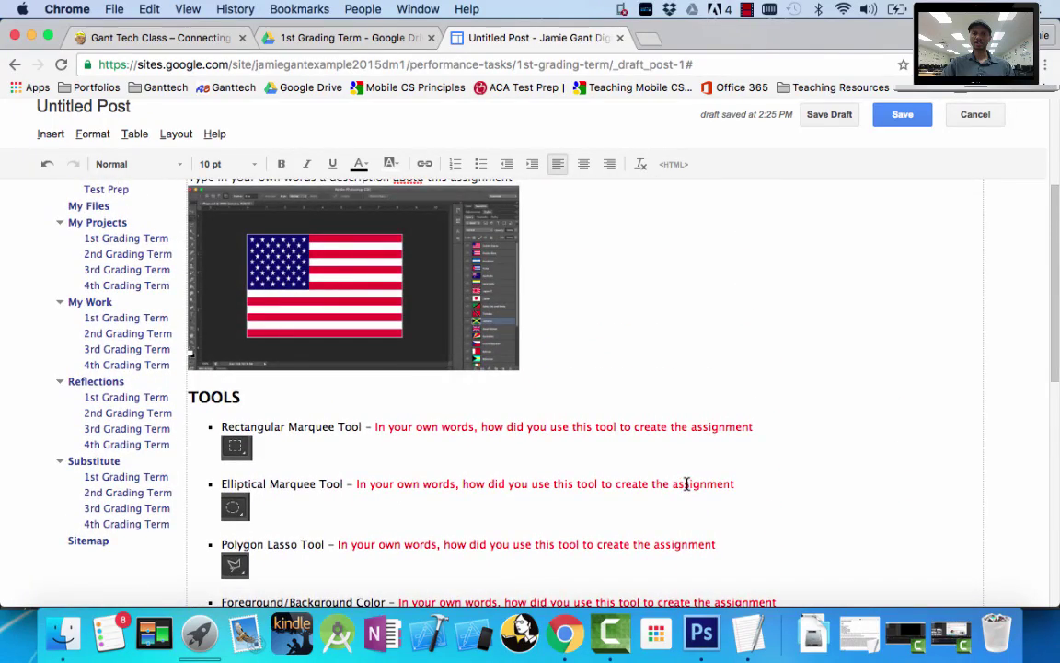
scroll(687, 483, "down", 8)
scroll(686, 480, "up", 12)
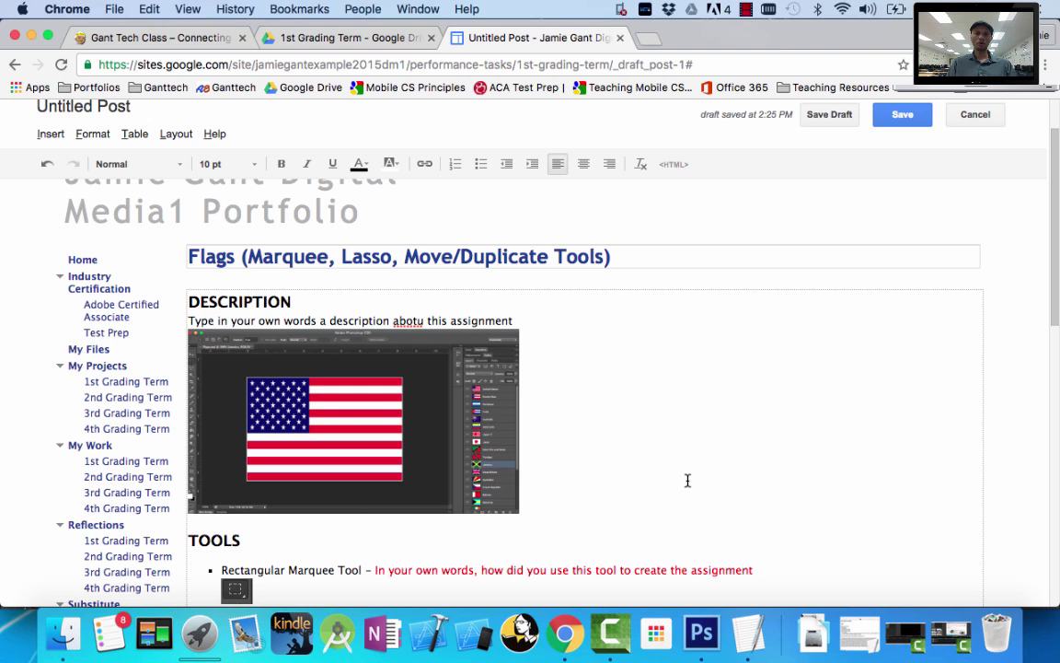
scroll(688, 480, "down", 5)
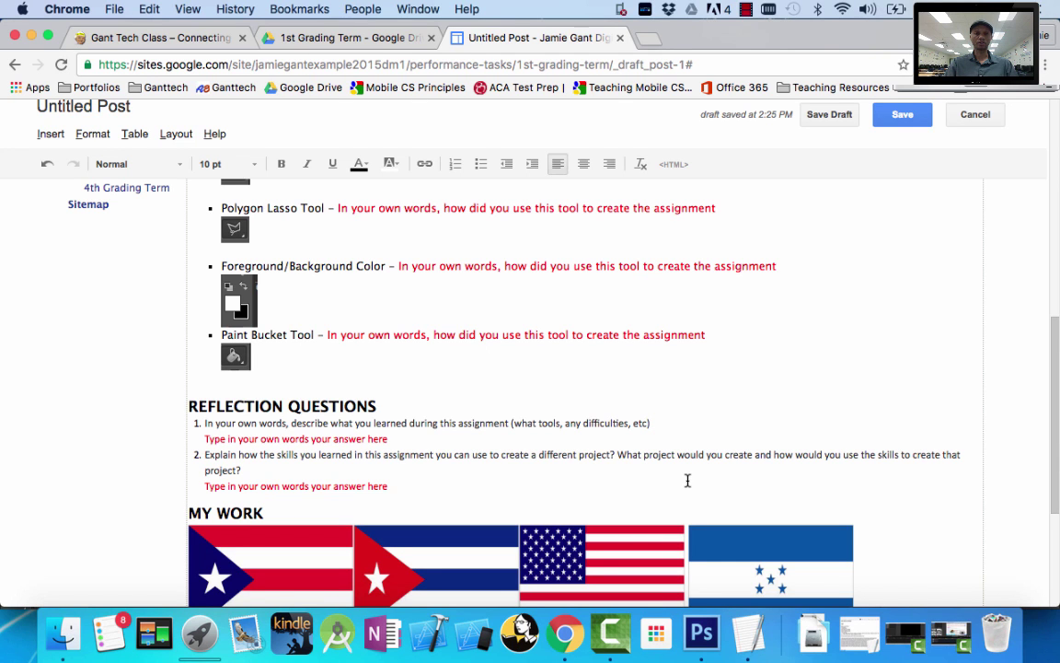
scroll(688, 480, "up", 5)
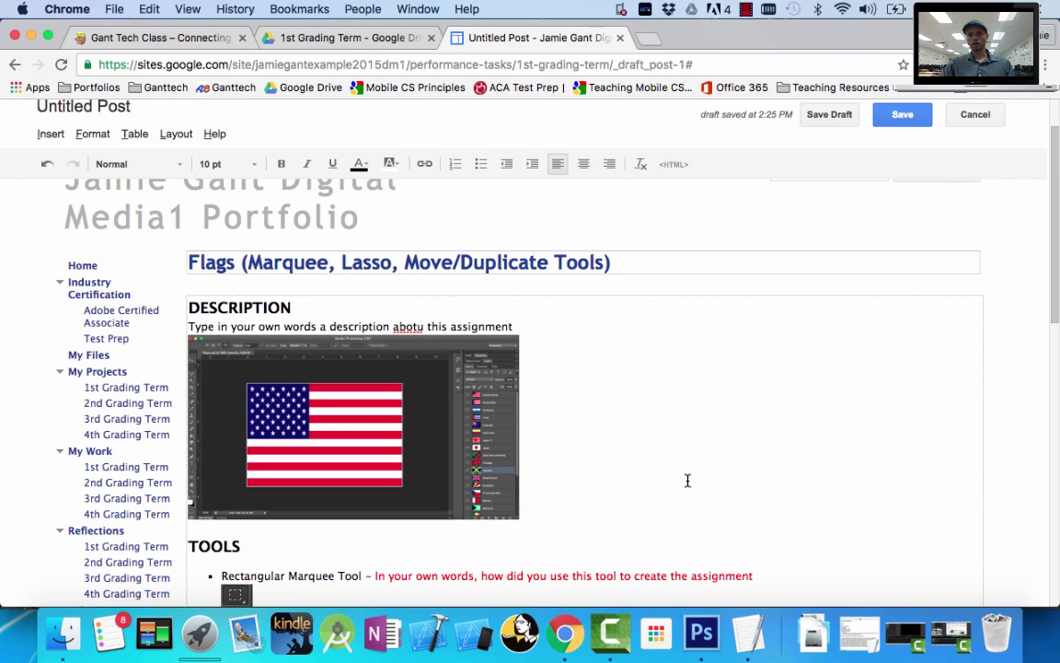
scroll(687, 479, "down", 2)
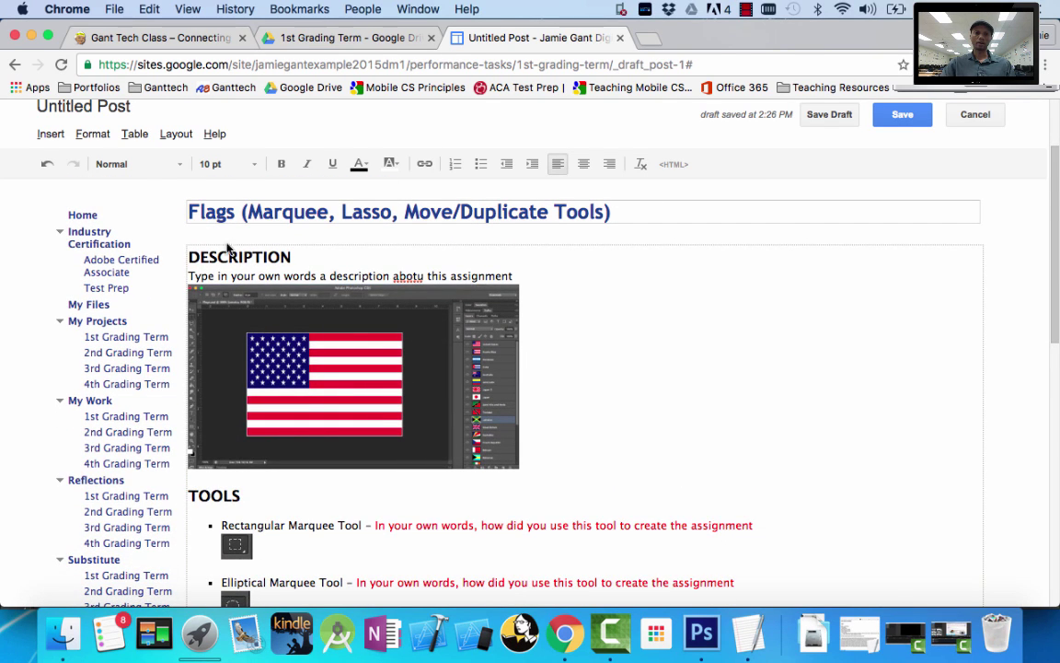
Step: Highlight the post's description text and flag screenshot while scrolling through it
left_click_drag(191, 257, 399, 323)
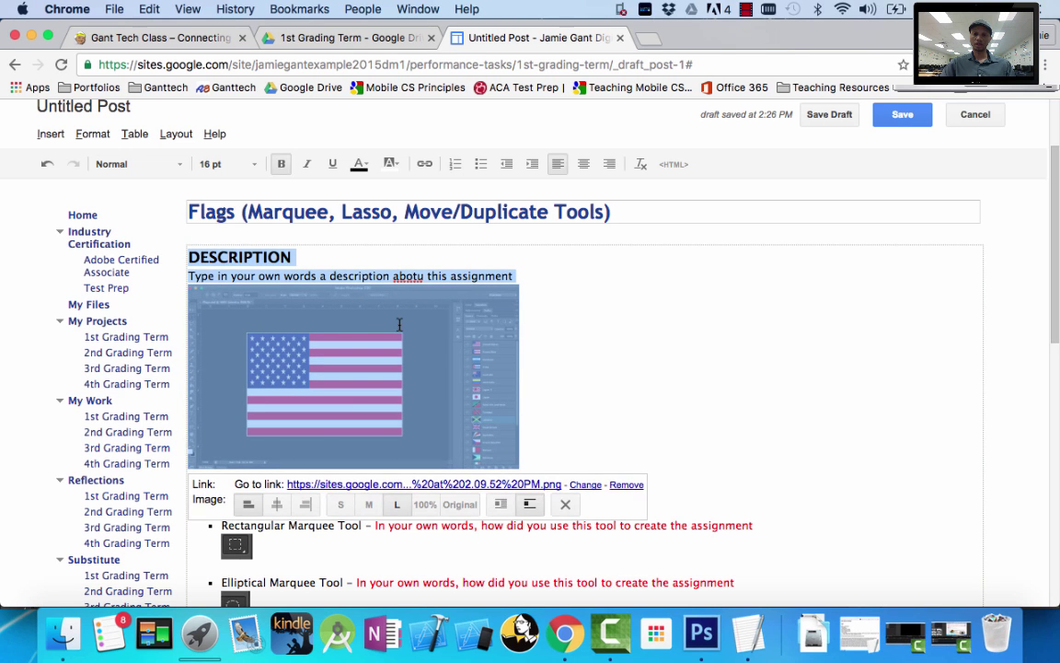
left_click(553, 429)
scroll(552, 428, "down", 5)
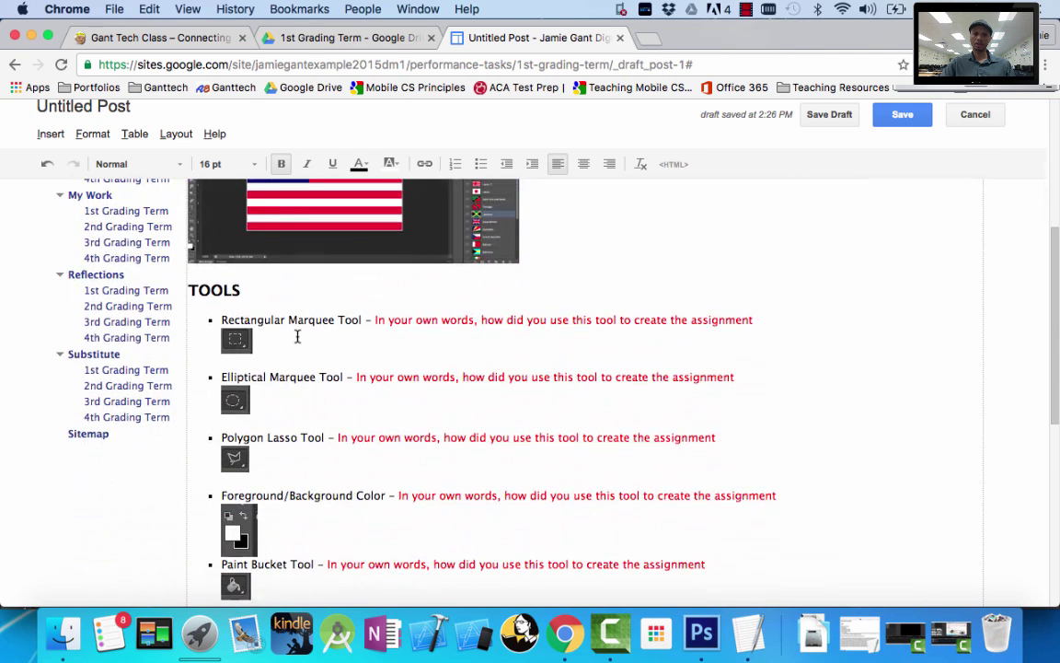
left_click_drag(241, 290, 140, 281)
scroll(347, 379, "down", 2)
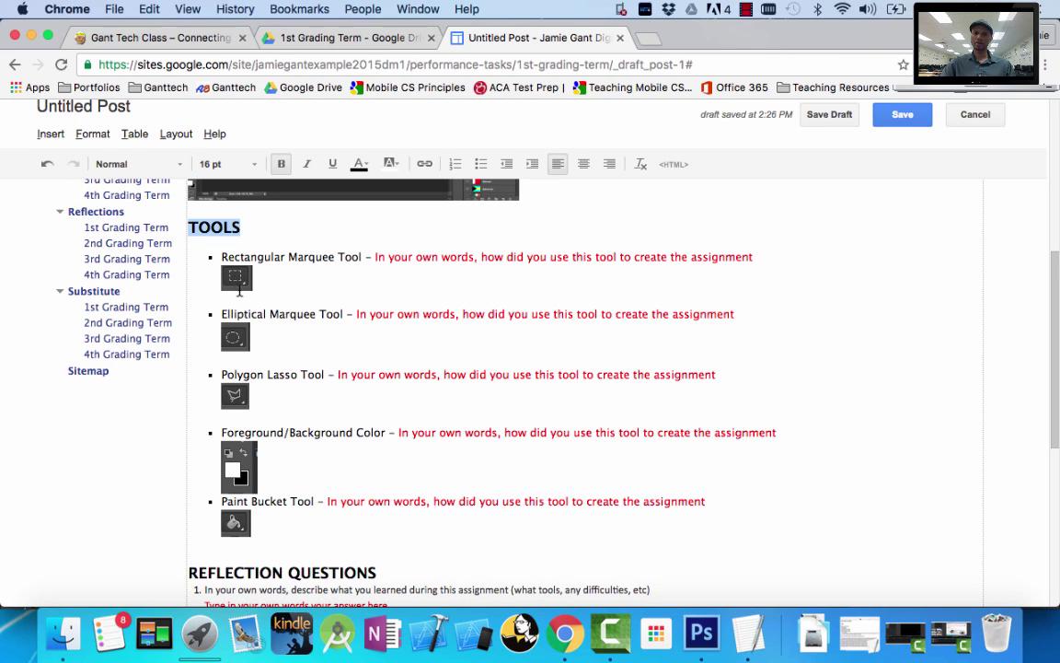
scroll(251, 384, "down", 6)
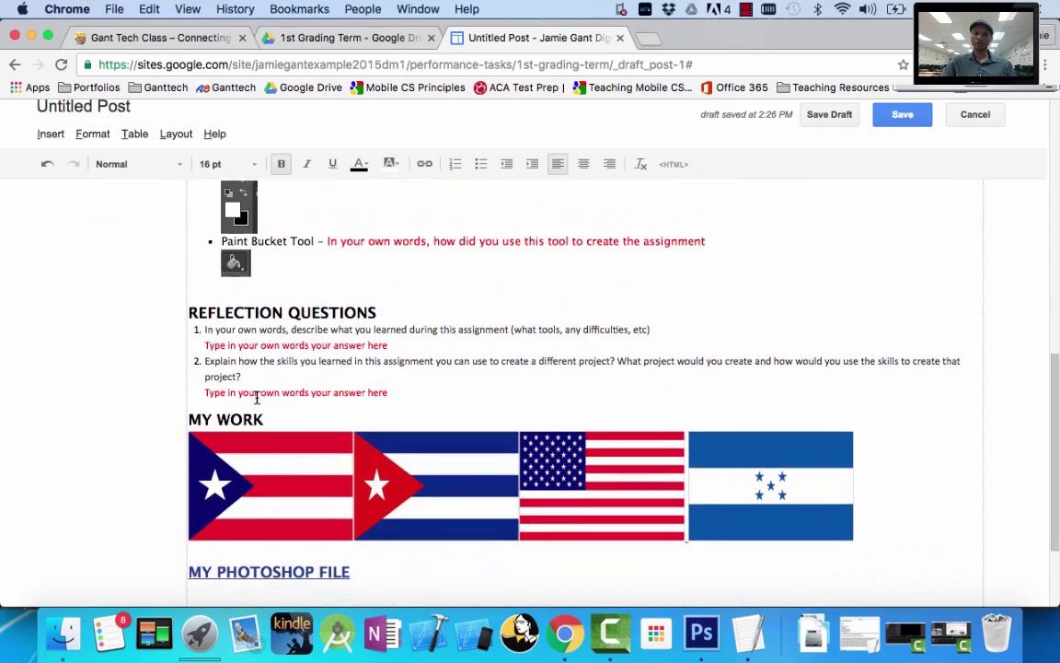
Step: Point out the REFLECTION QUESTIONS and MY WORK sections, then return to the 1st Grading Term Drive folder
left_click_drag(405, 385, 208, 318)
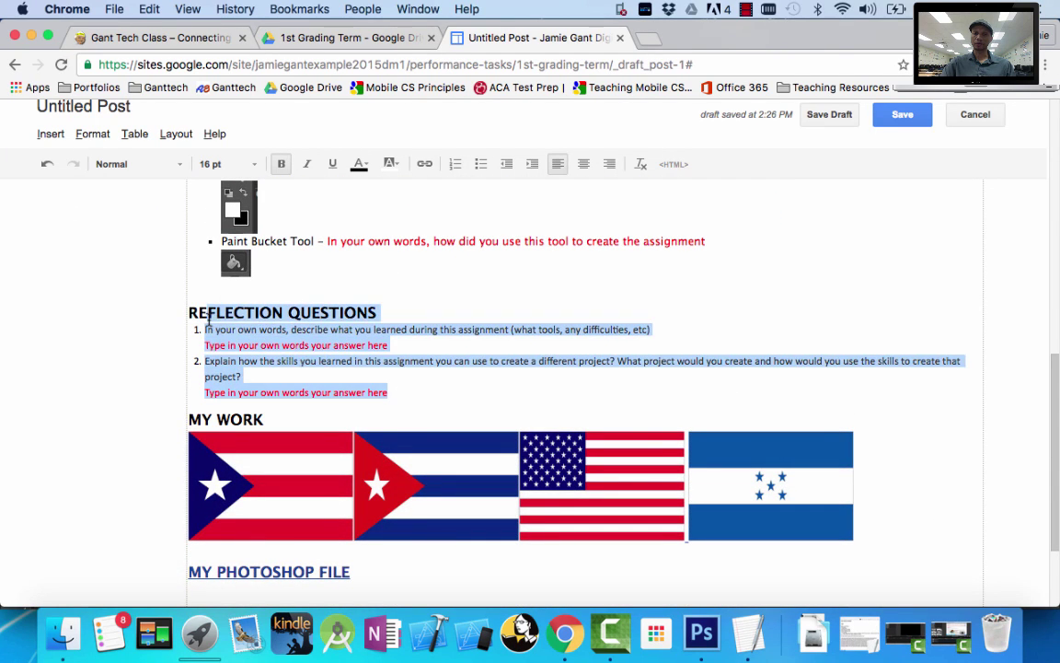
scroll(234, 313, "down", 2)
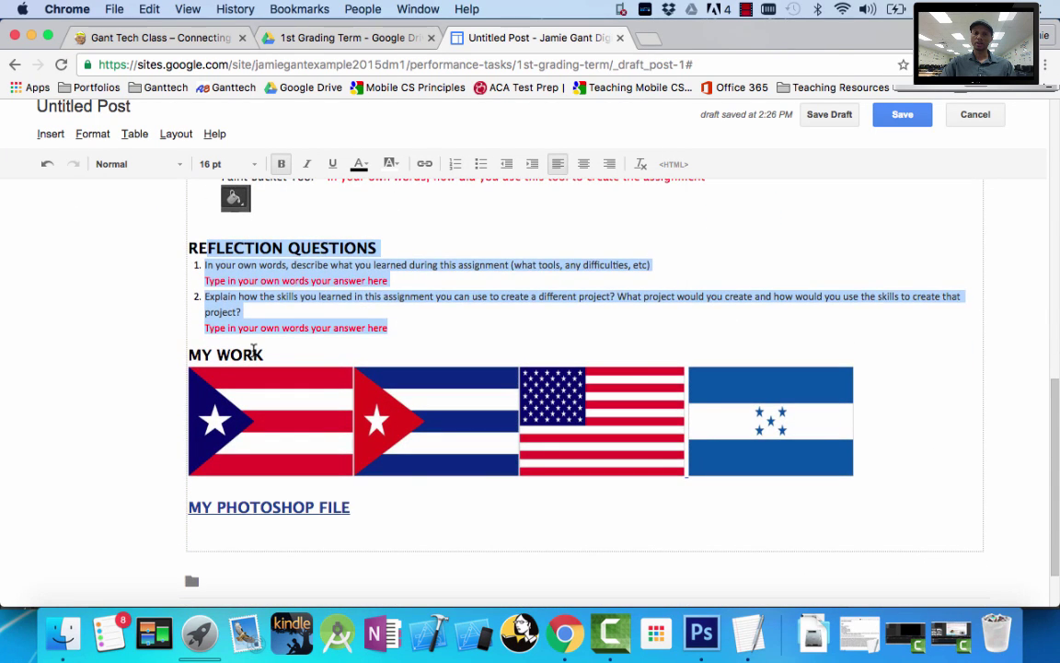
left_click_drag(265, 355, 137, 355)
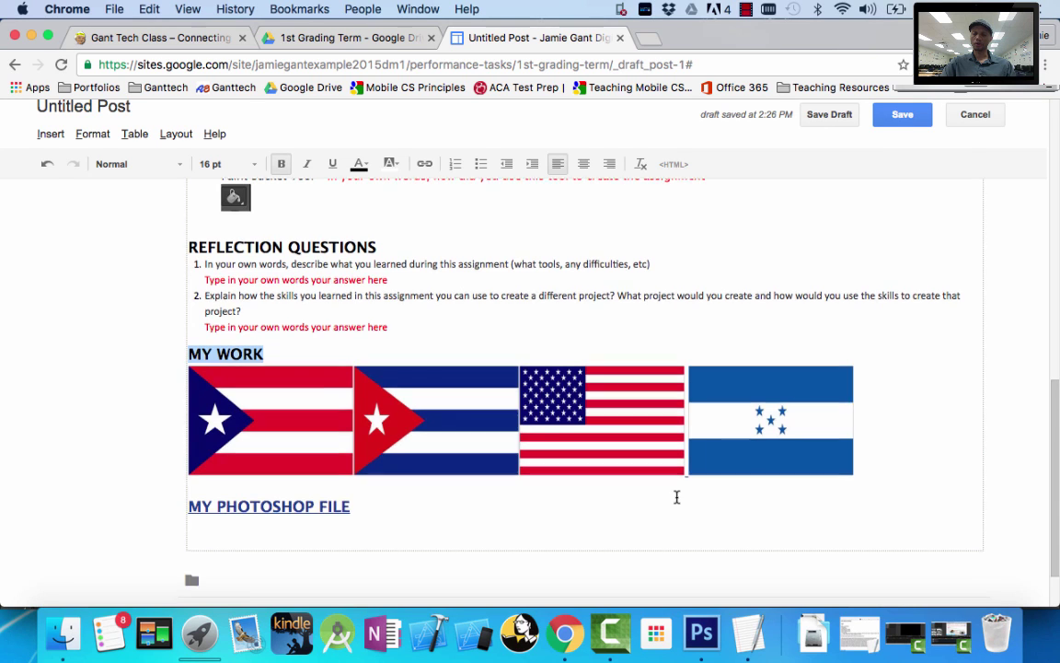
scroll(357, 473, "down", 2)
left_click_drag(361, 430, 181, 432)
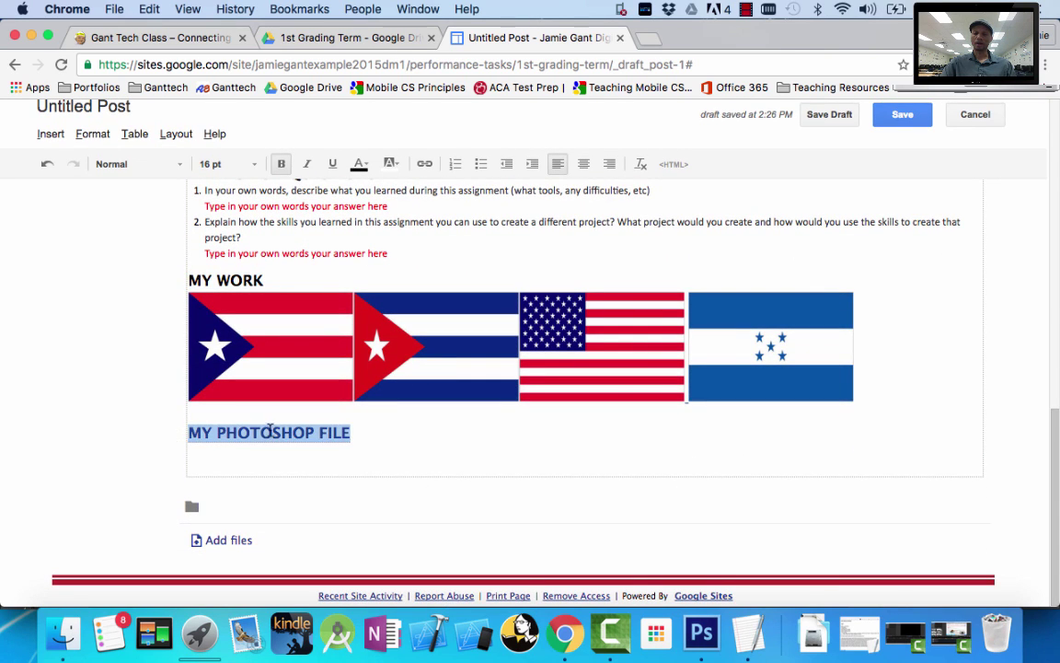
key("cmd+u")
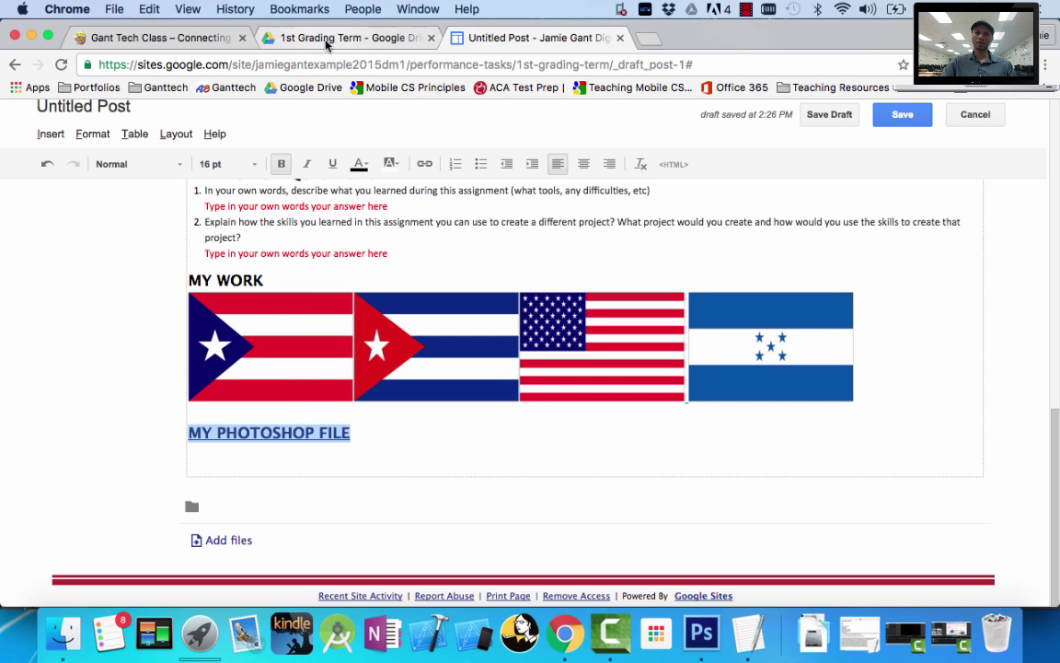
left_click(297, 37)
left_click(286, 343)
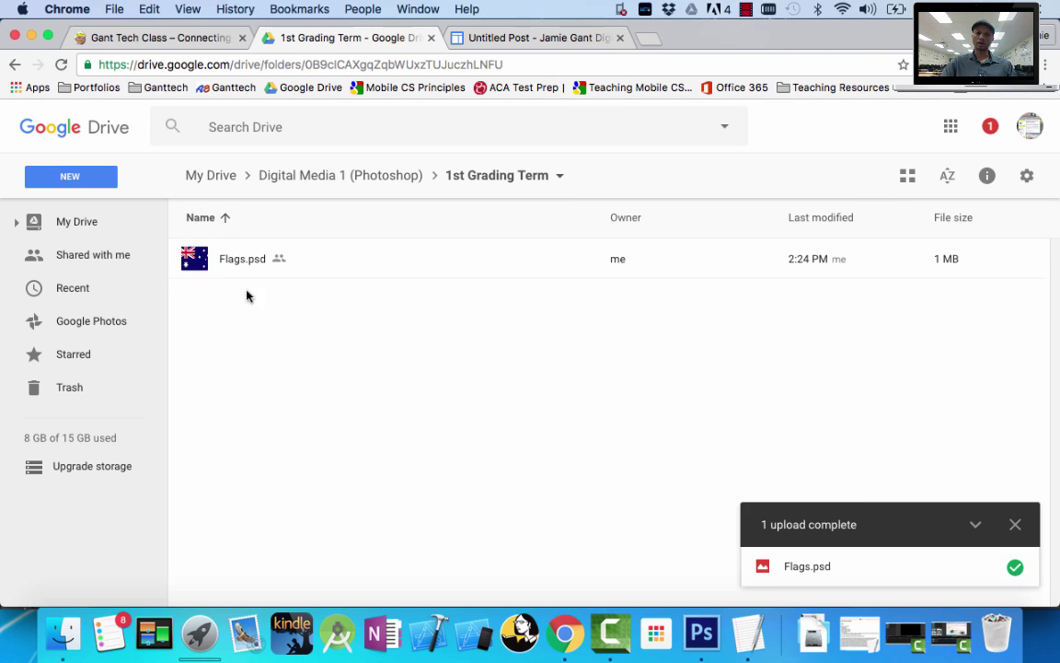
Step: Save the draft post, publishing it as Flags (Marquee, Lasso, Move/Duplicate Tools)
left_click(510, 41)
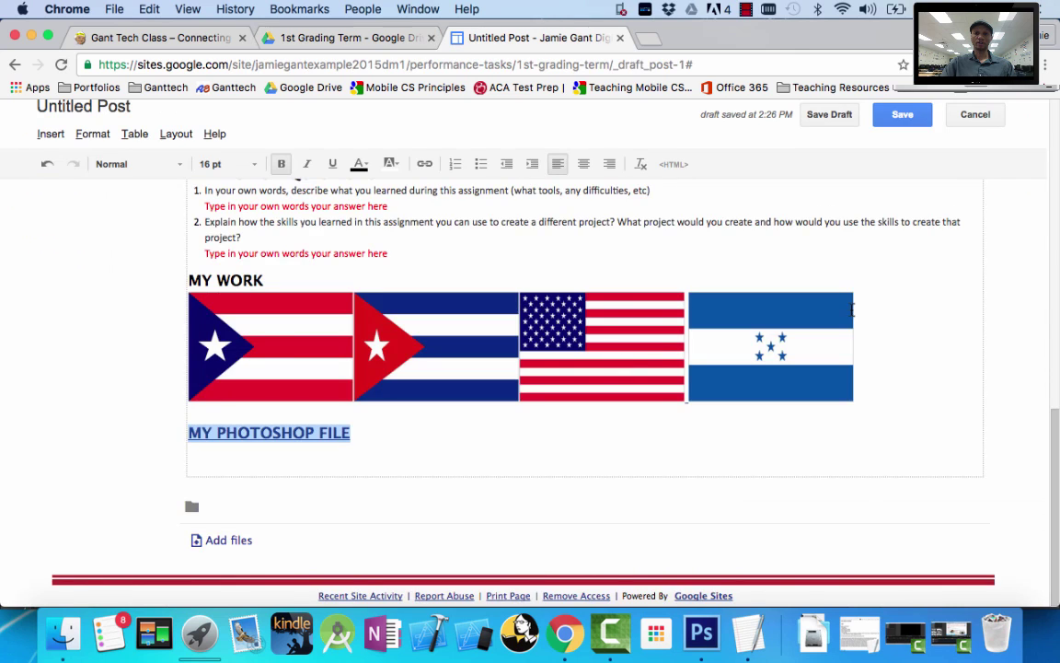
scroll(850, 308, "up", 5)
left_click(902, 115)
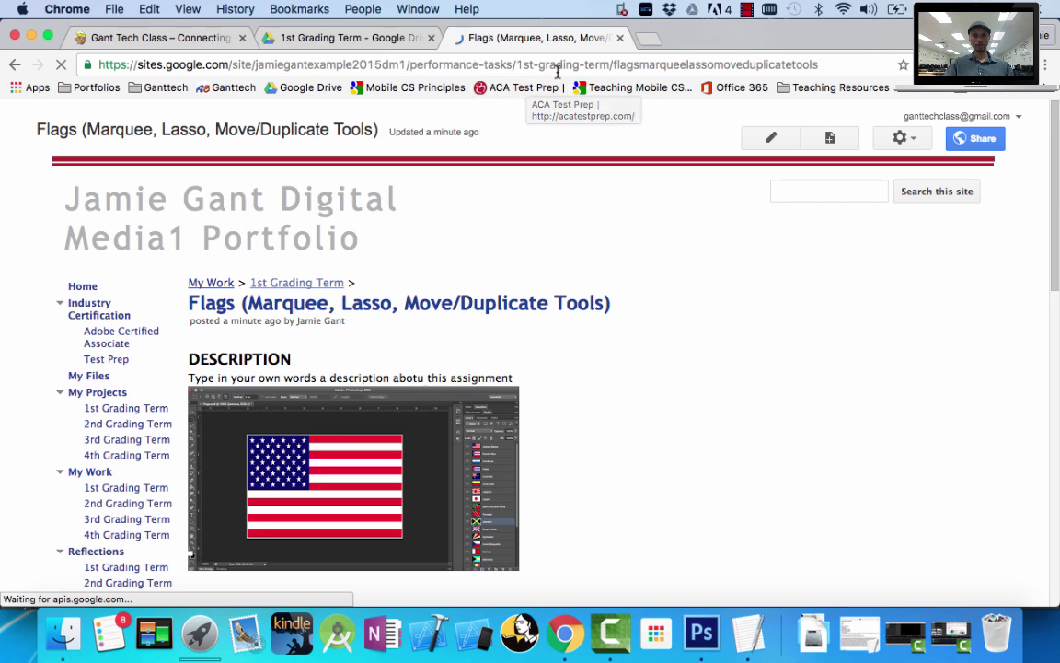
Step: Select the published post's URL, scroll the Gant Tech Class page to Turn In Assignment, and bring TextEdit forward
left_click(558, 71)
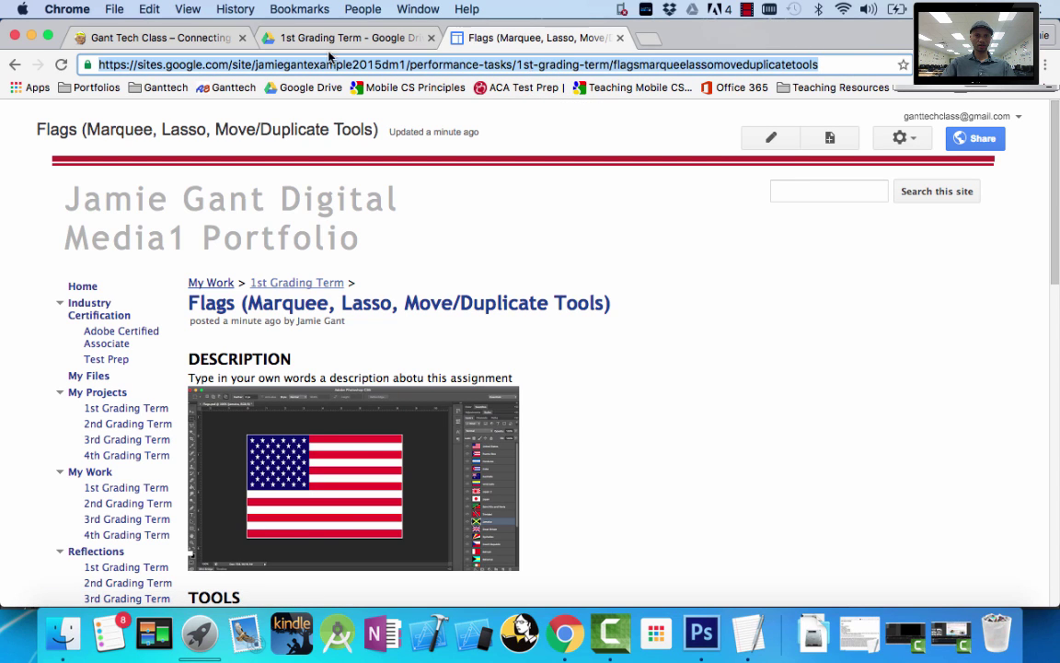
left_click(182, 41)
scroll(479, 387, "down", 10)
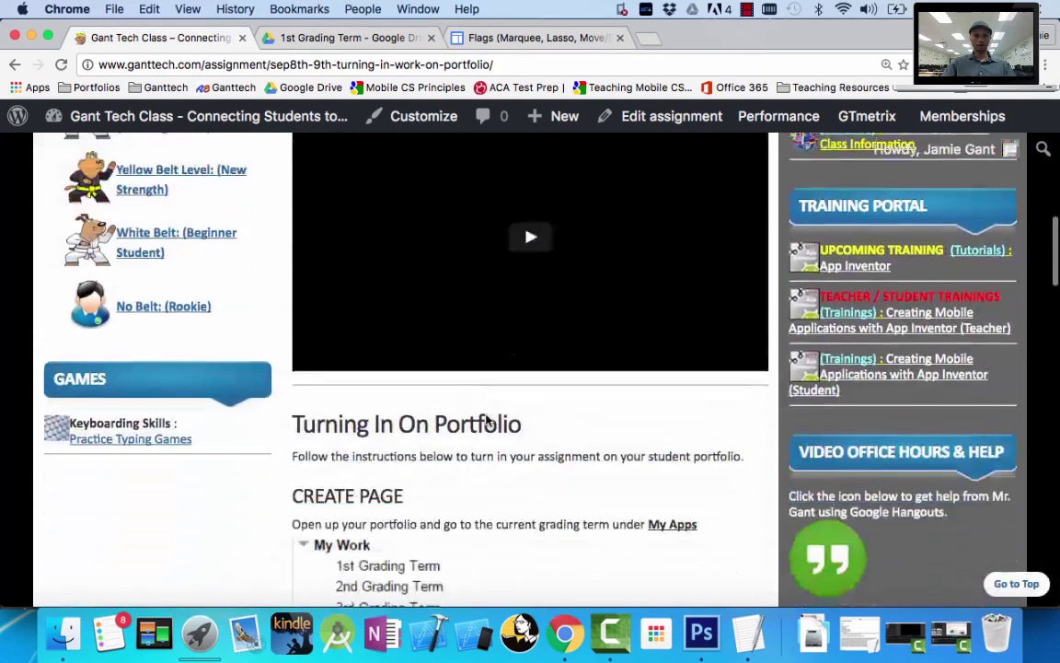
scroll(486, 419, "down", 15)
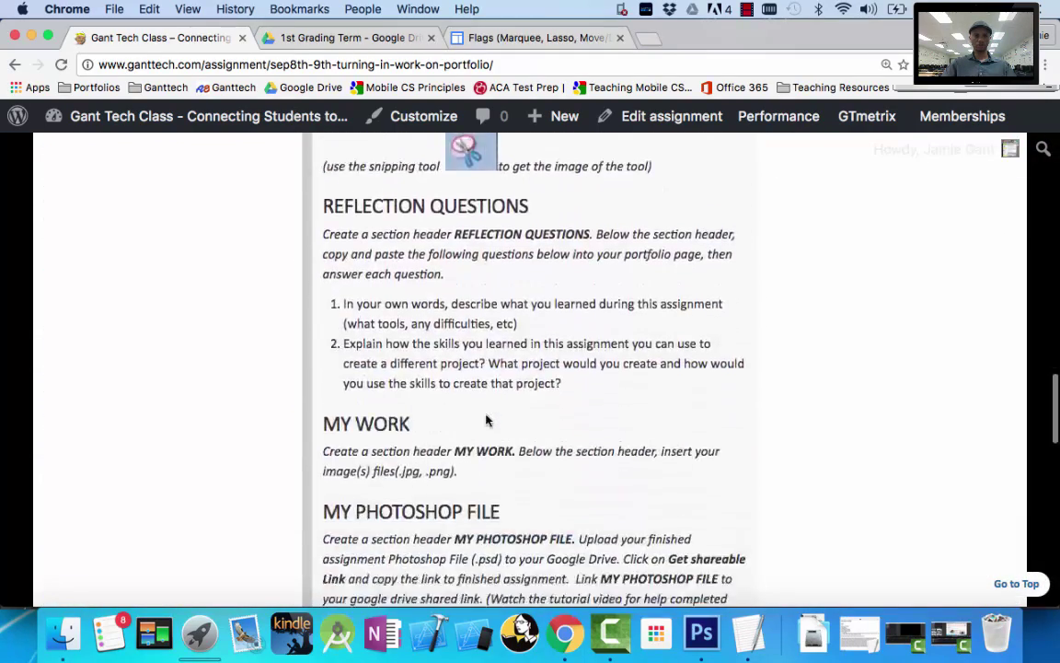
scroll(487, 420, "down", 6)
scroll(457, 465, "down", 10)
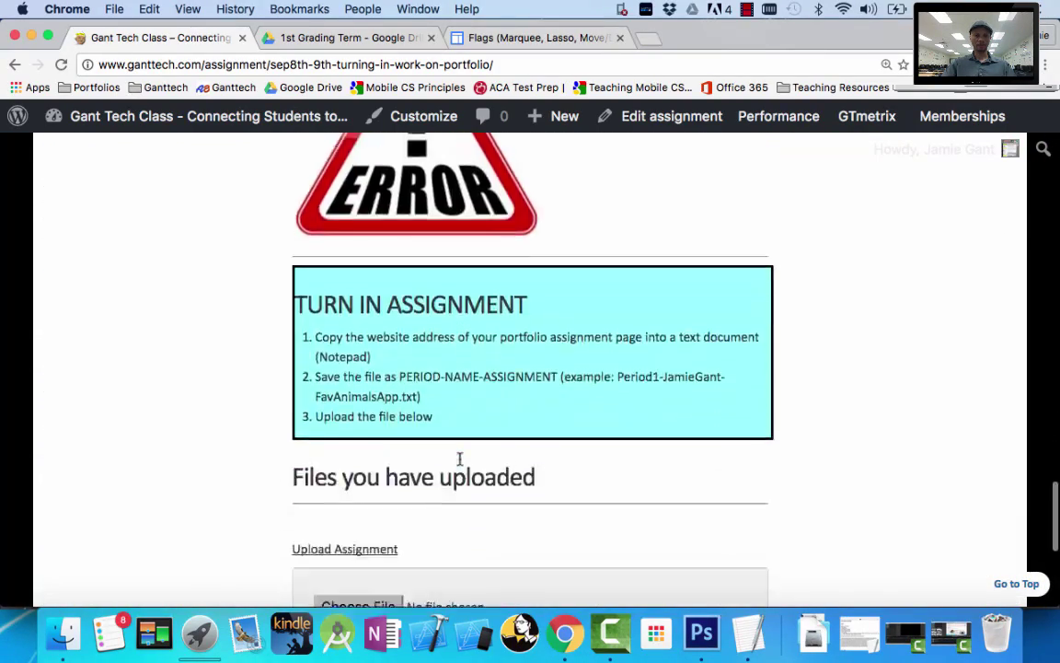
scroll(459, 458, "down", 3)
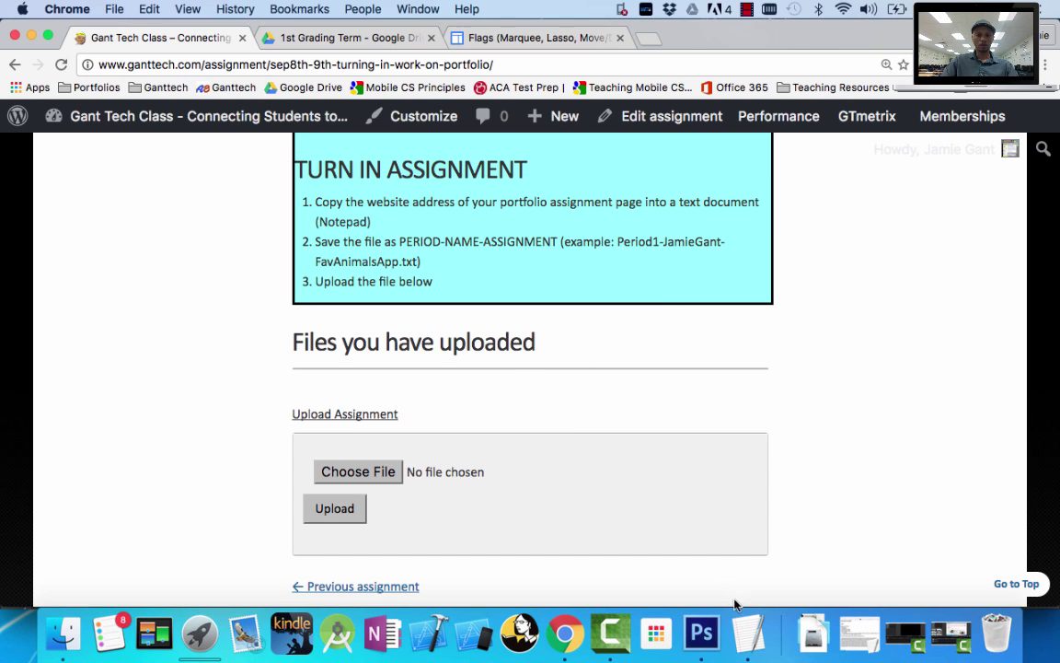
left_click(748, 631)
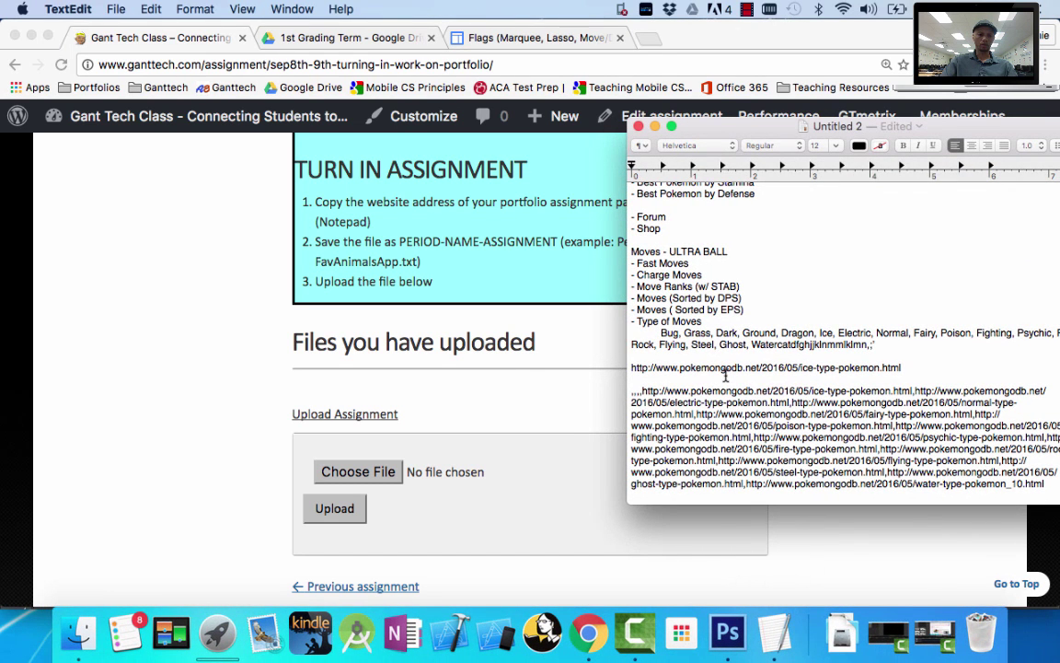
Step: Create a new TextEdit document containing the pasted Google Drive share link
key("super+n")
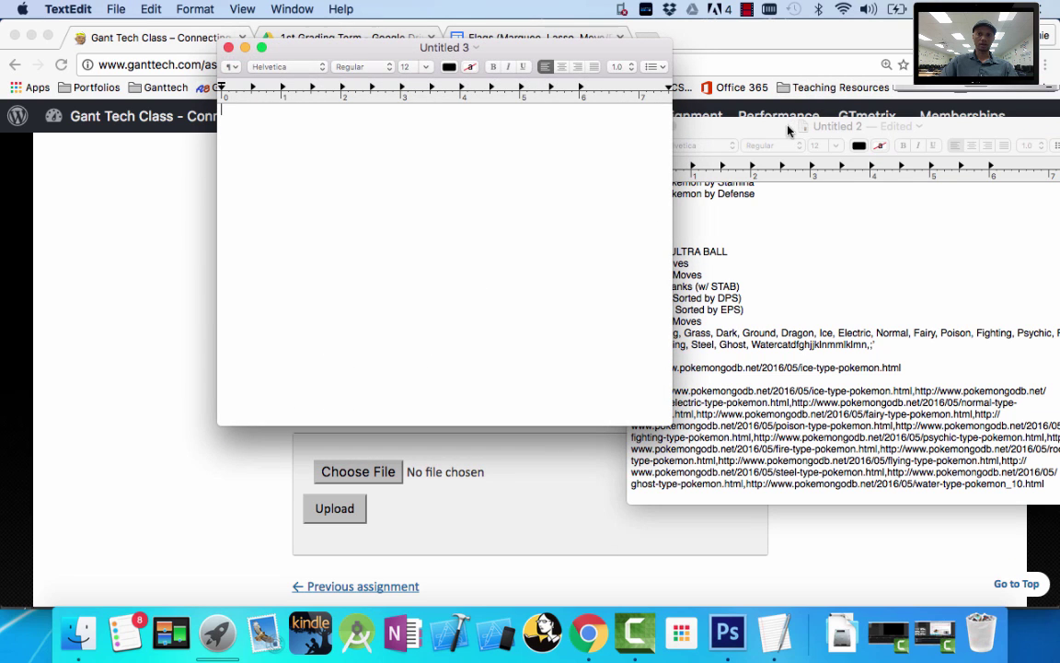
left_click(776, 127)
left_click(655, 126)
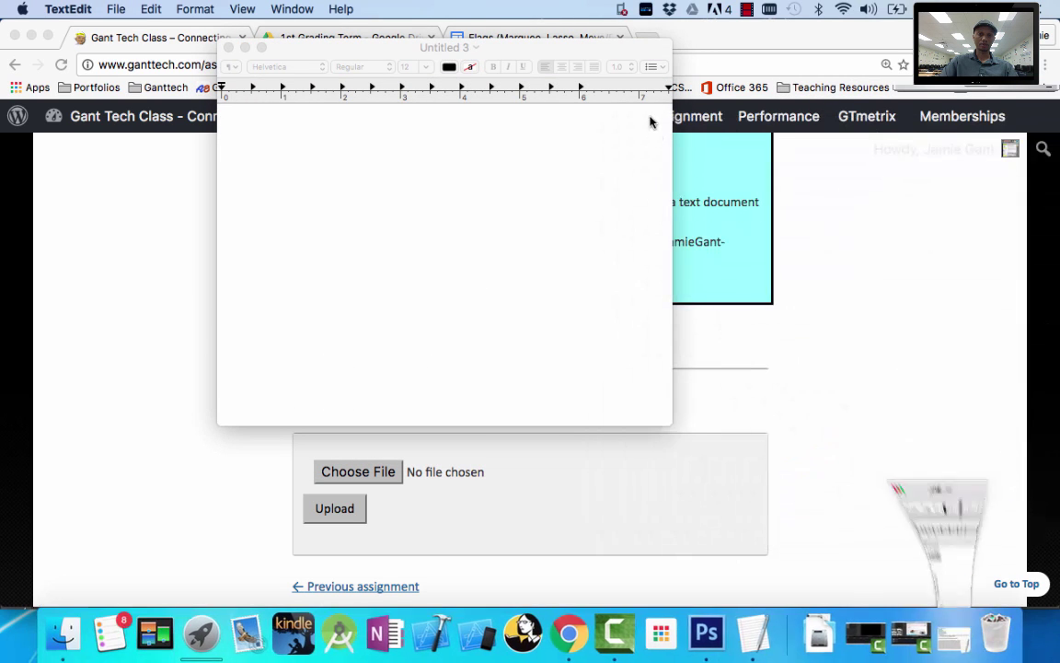
left_click_drag(559, 51, 929, 80)
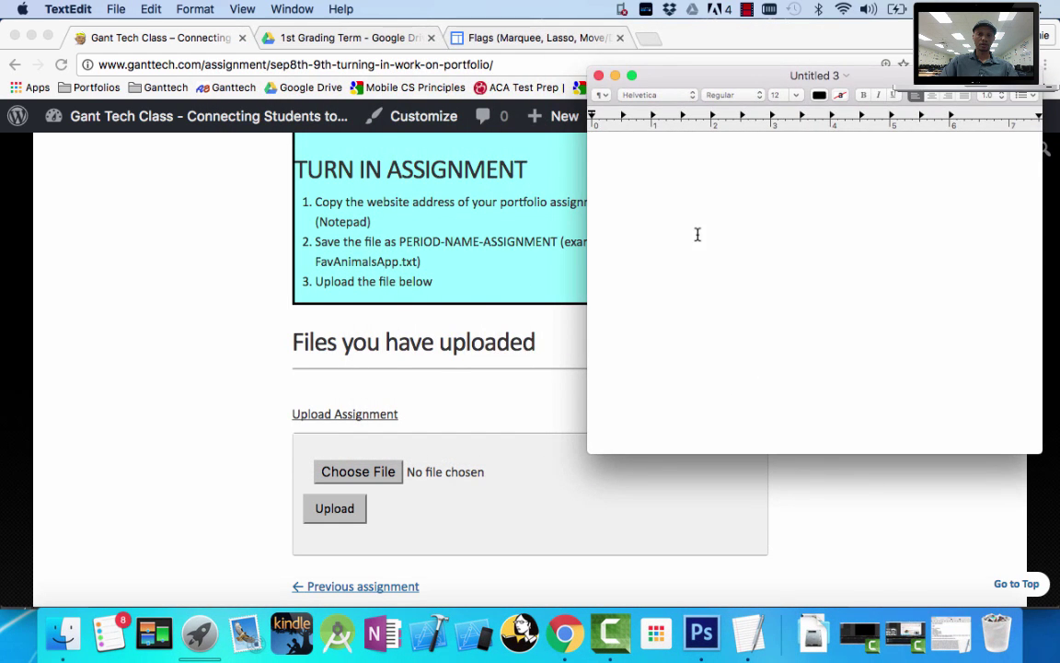
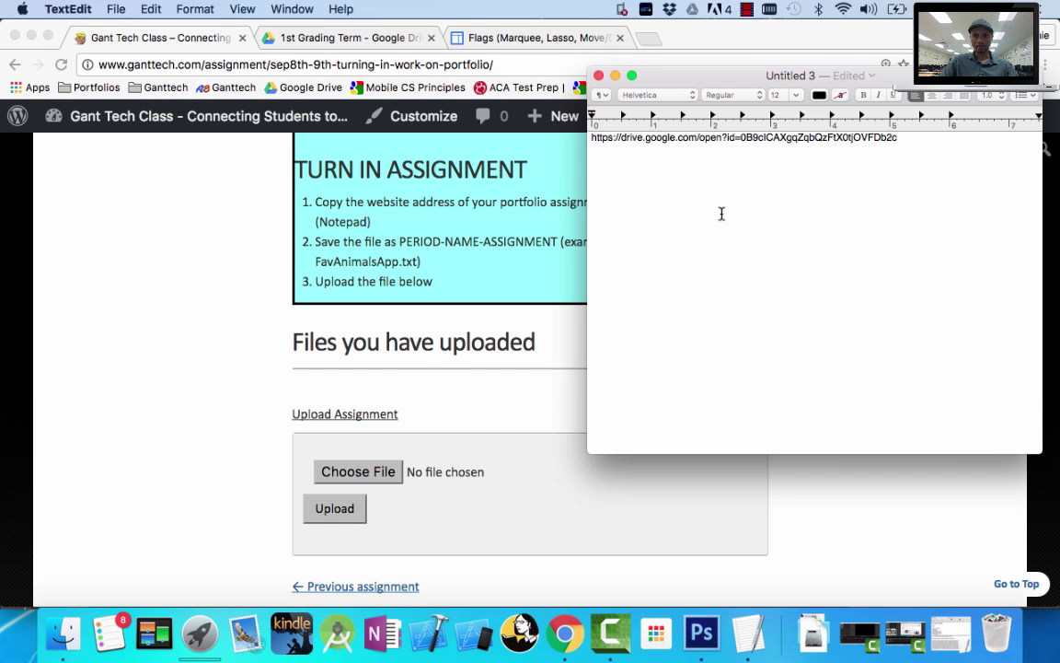
left_click_drag(687, 81, 654, 288)
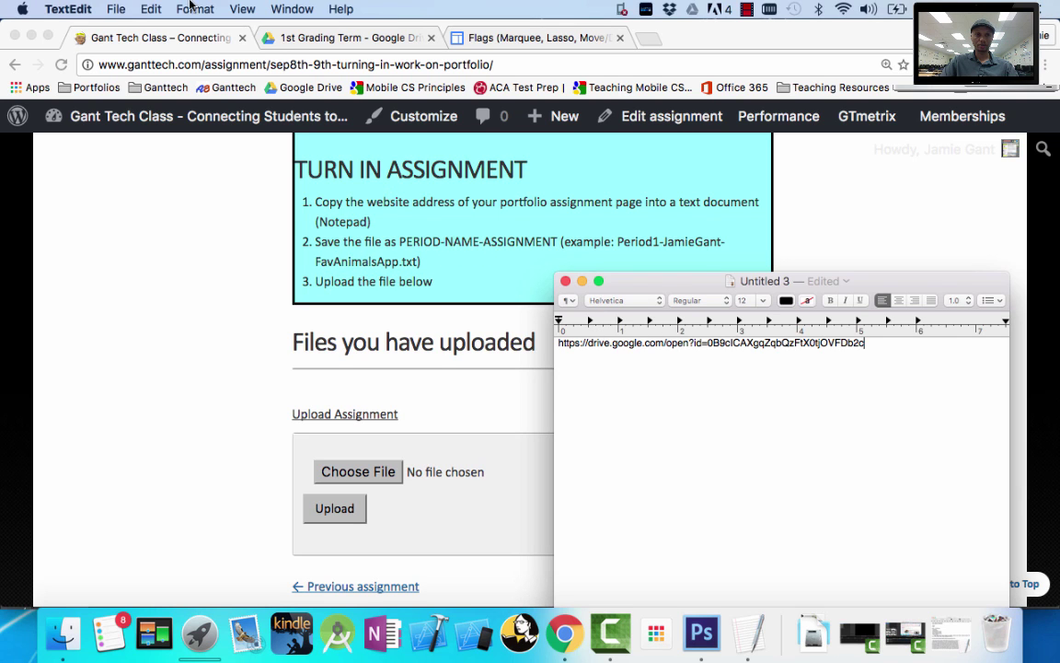
left_click(114, 10)
left_click(124, 101)
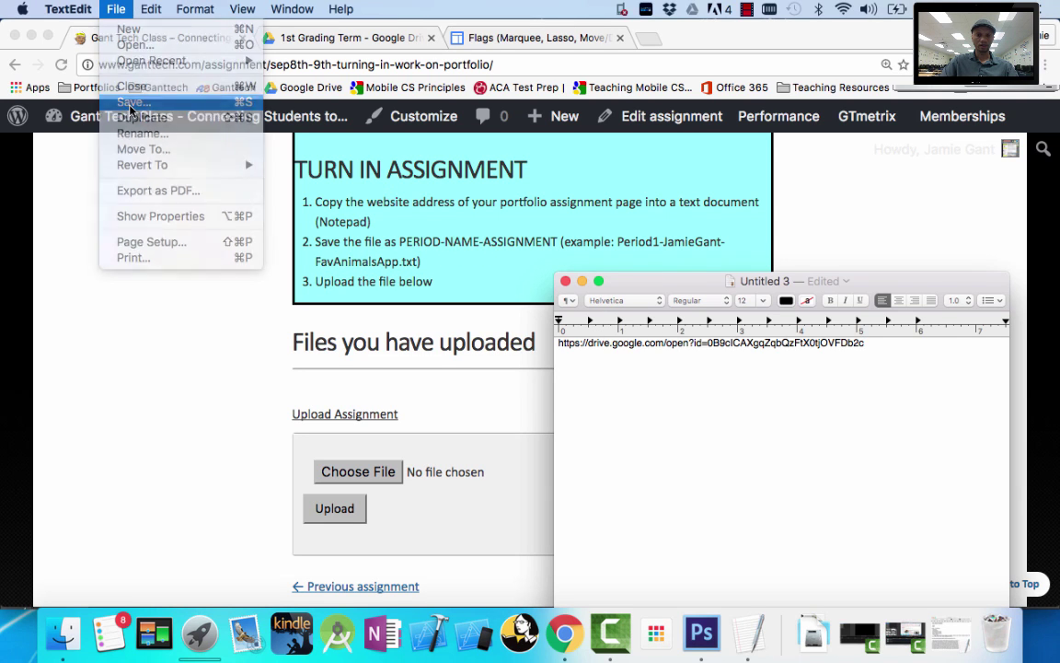
mouse_move(138, 110)
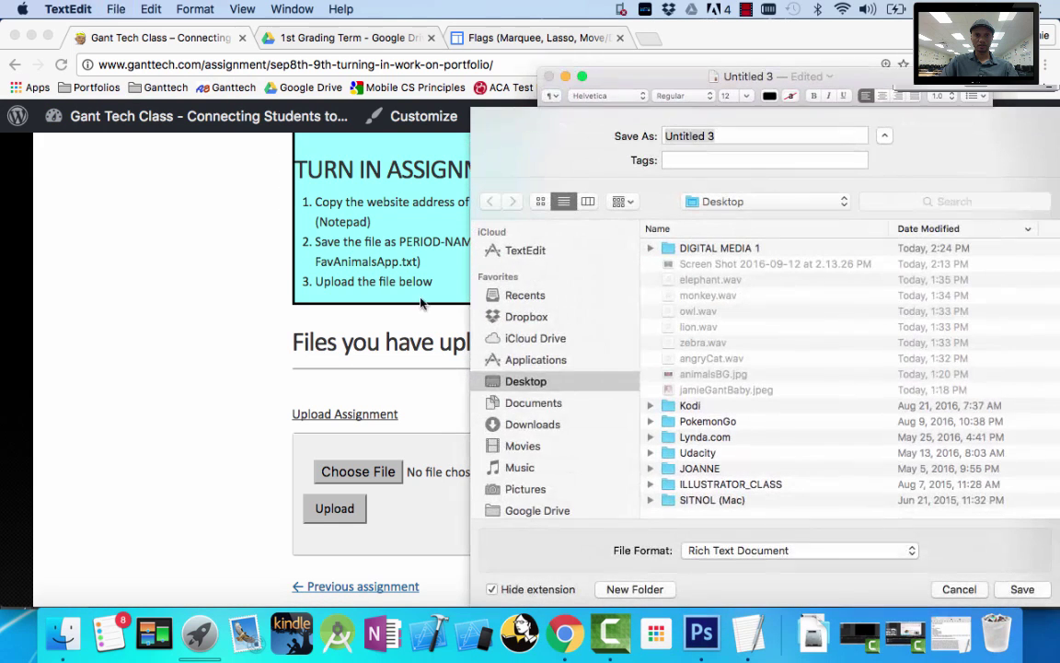
double_click(695, 250)
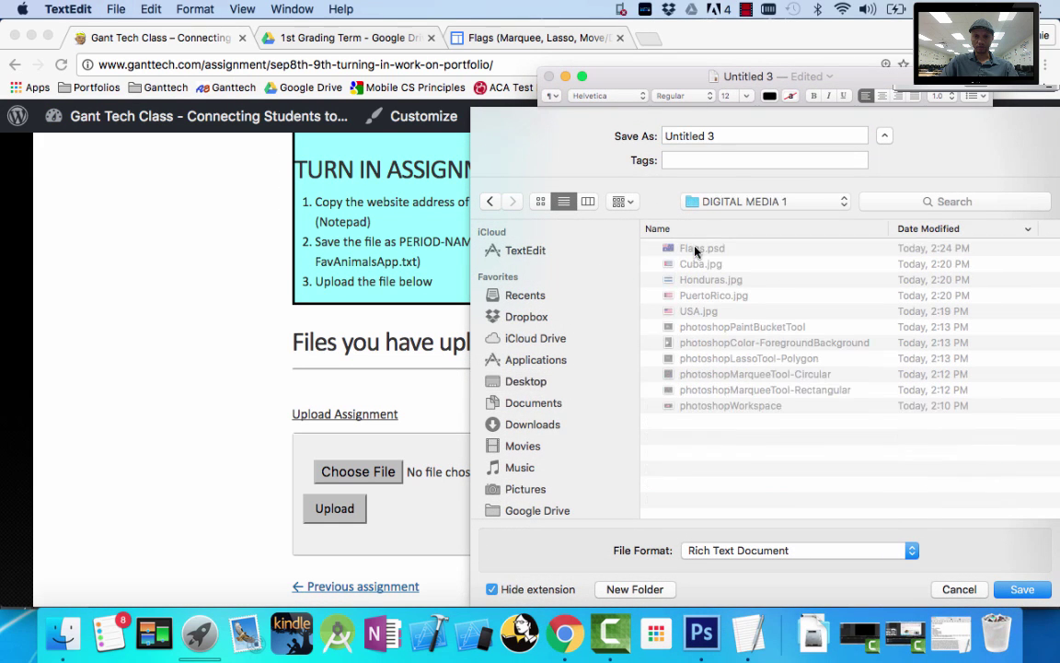
left_click(729, 137)
triple_click(730, 138)
type("PERID")
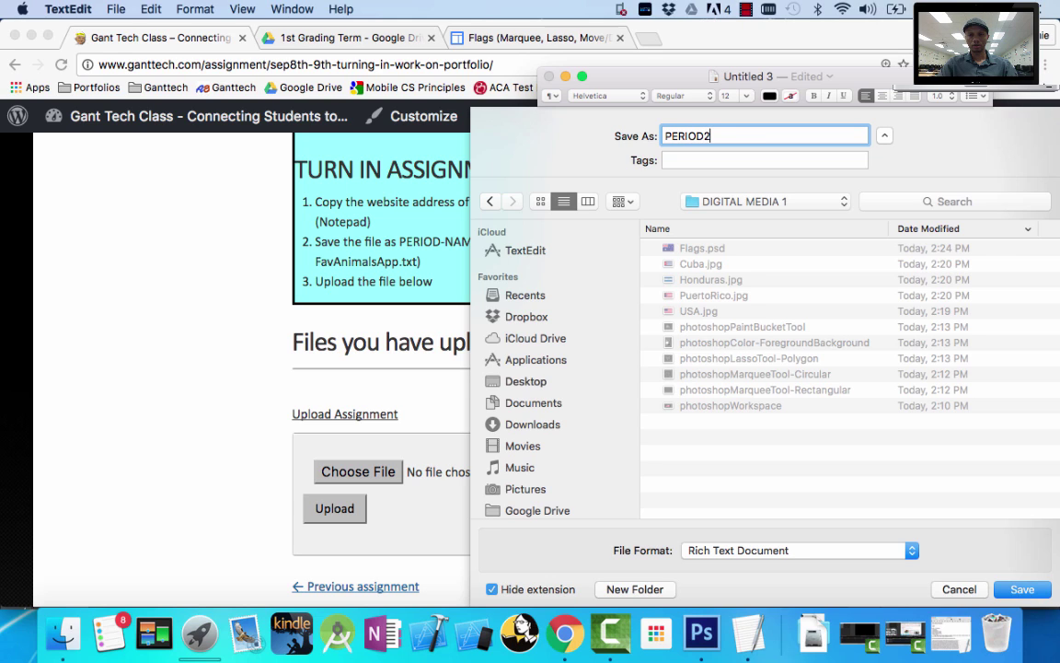
type("D2-JAMIEGANT-FLAGS")
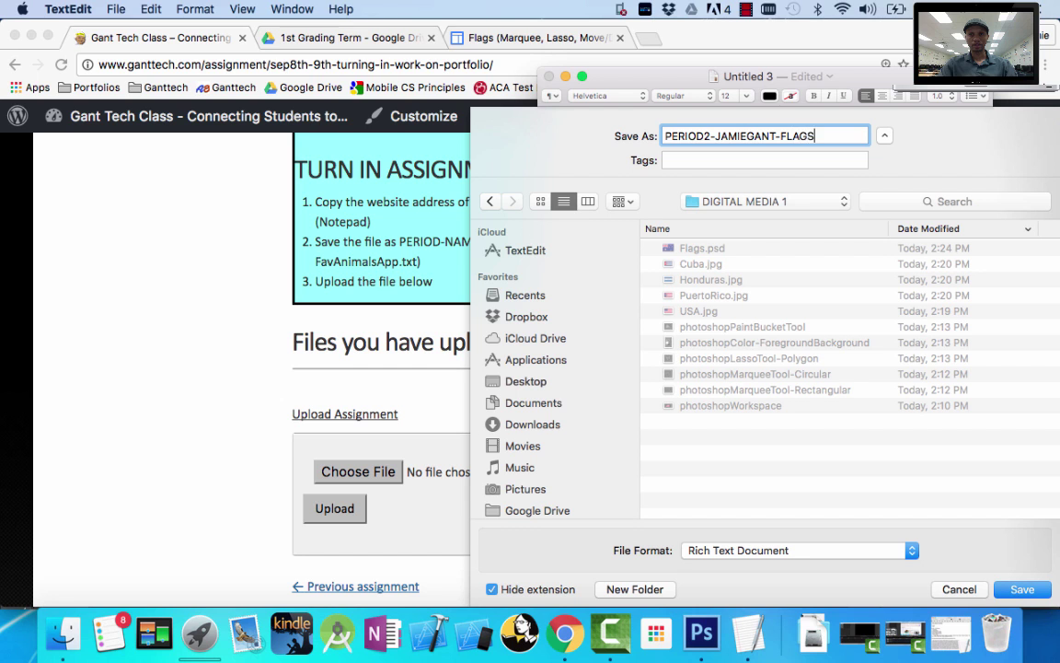
key("Return")
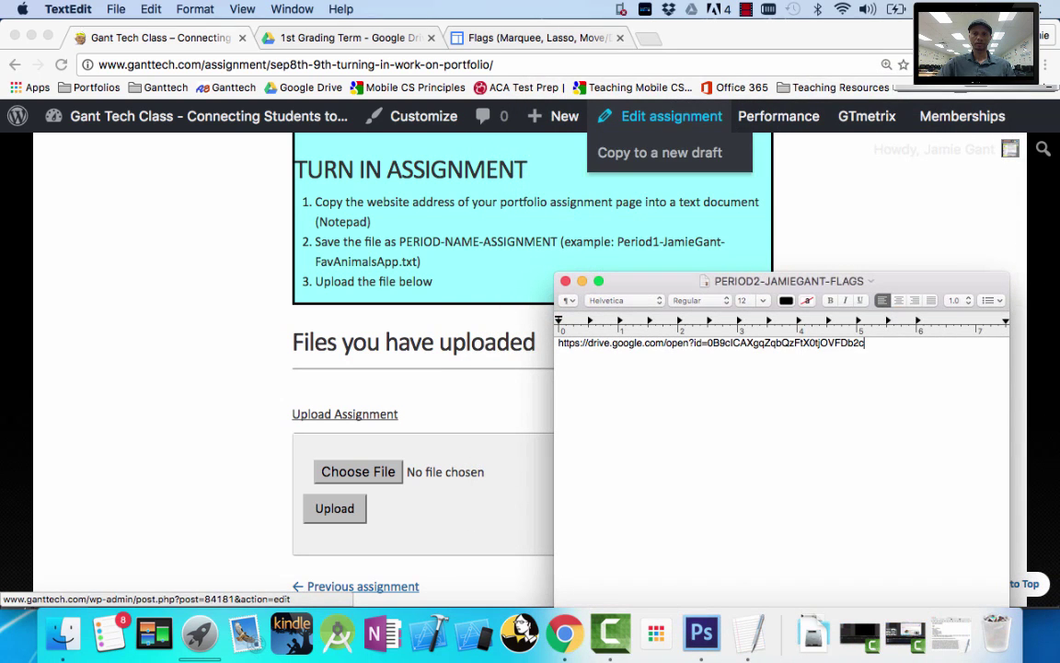
left_click(346, 309)
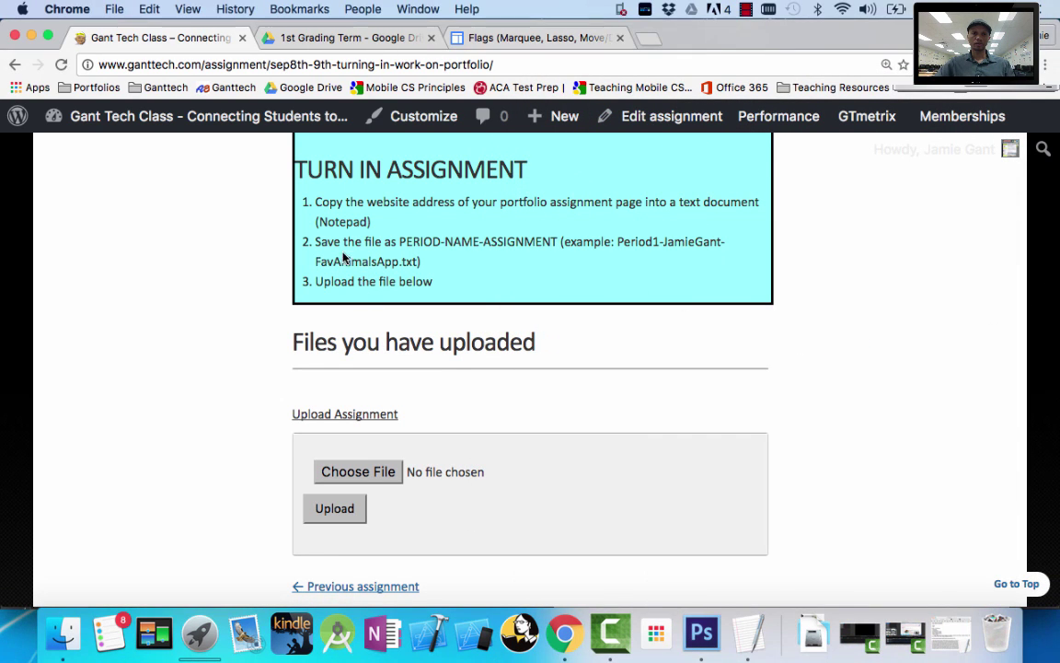
left_click_drag(314, 241, 424, 261)
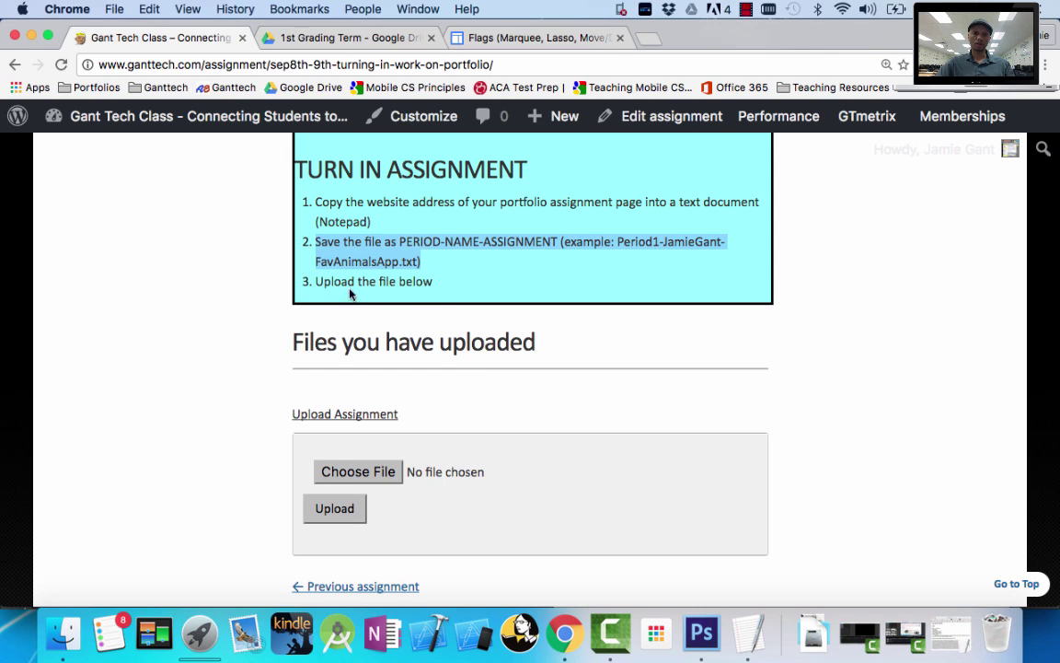
left_click(388, 473)
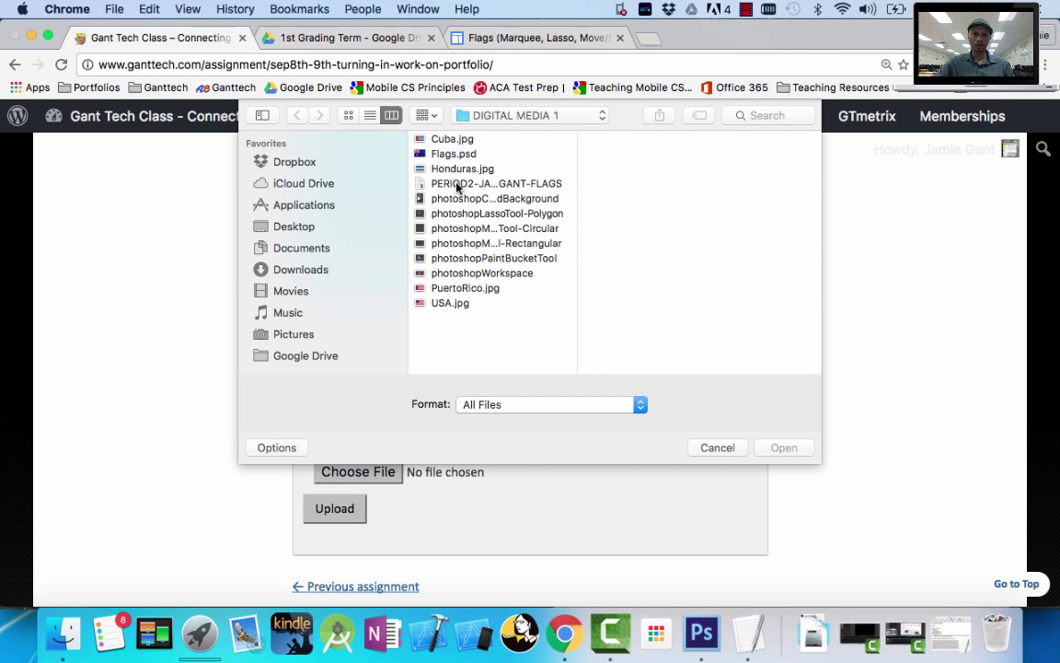
left_click(457, 185)
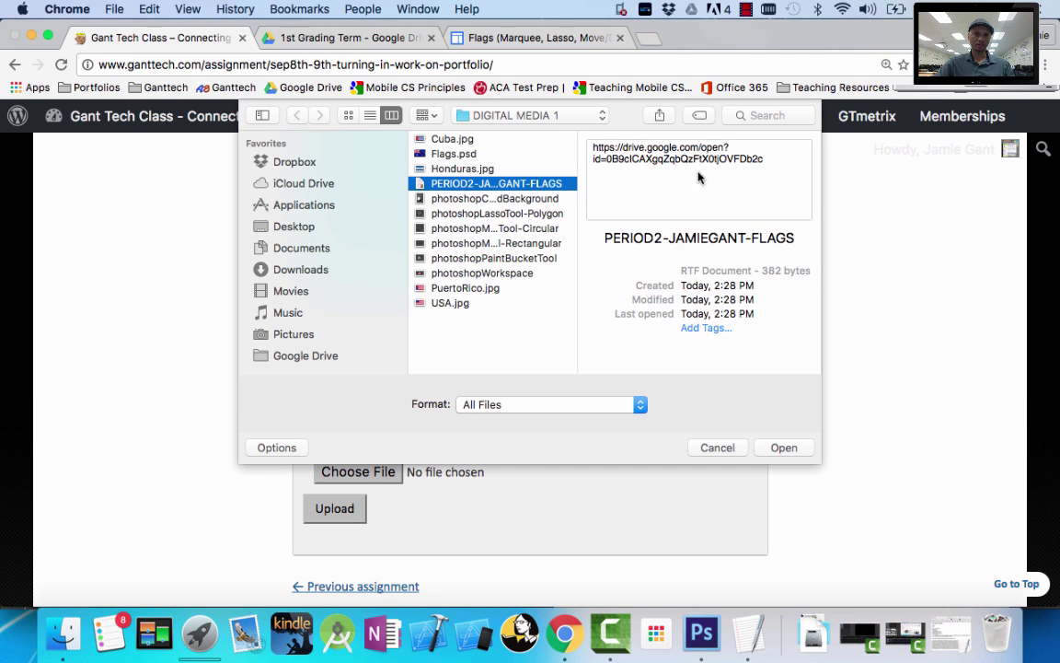
left_click(783, 449)
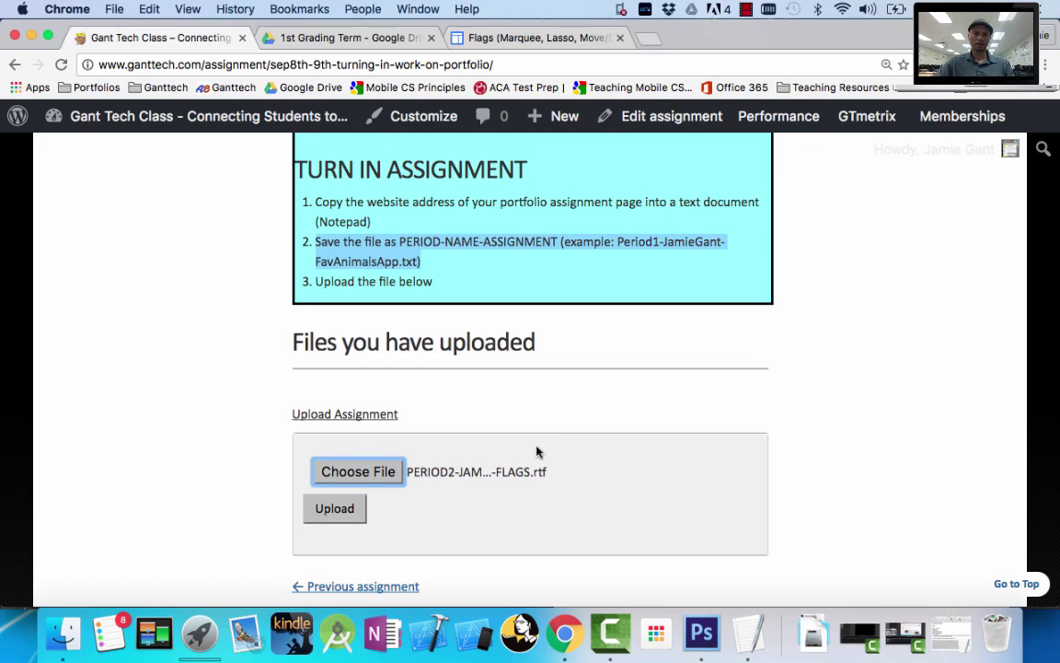
left_click(335, 509)
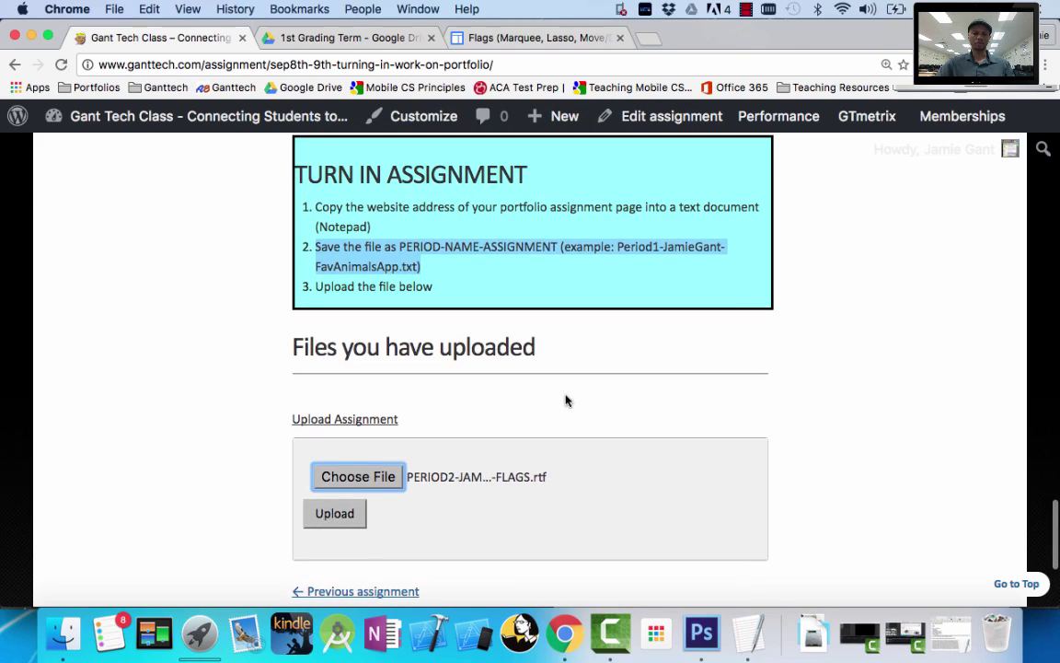
scroll(566, 401, "up", 10)
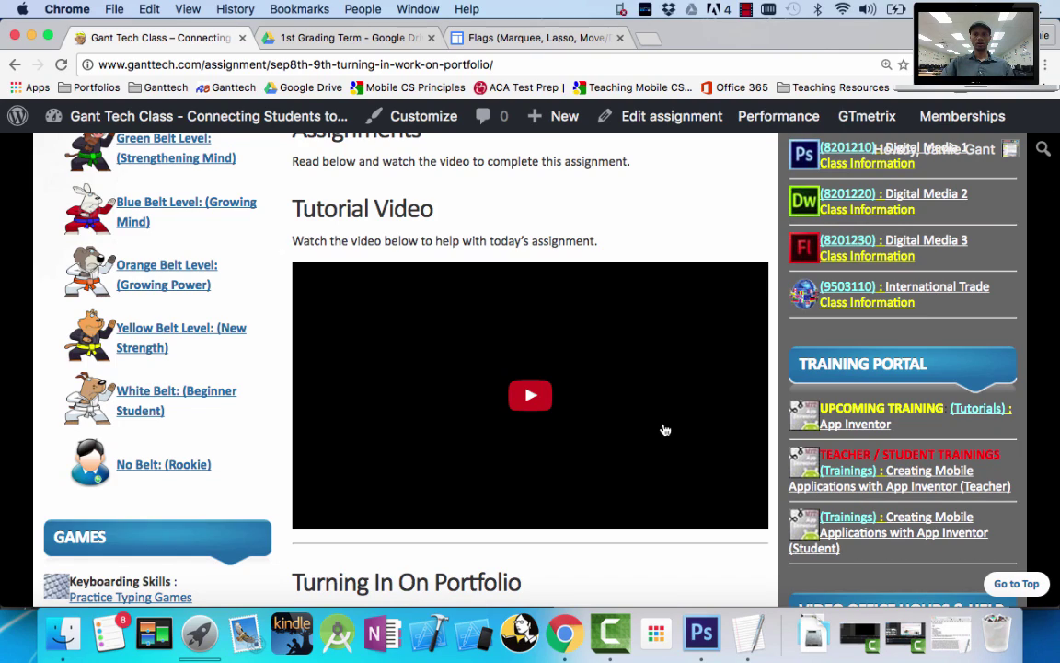
scroll(665, 429, "up", 4)
scroll(664, 429, "up", 3)
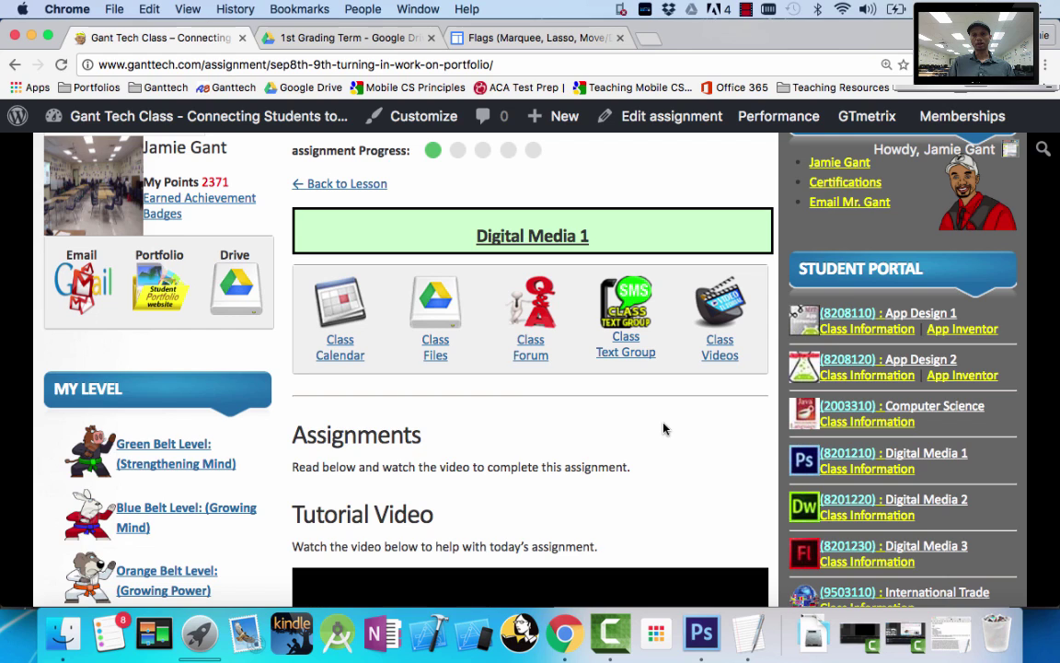
left_click(746, 9)
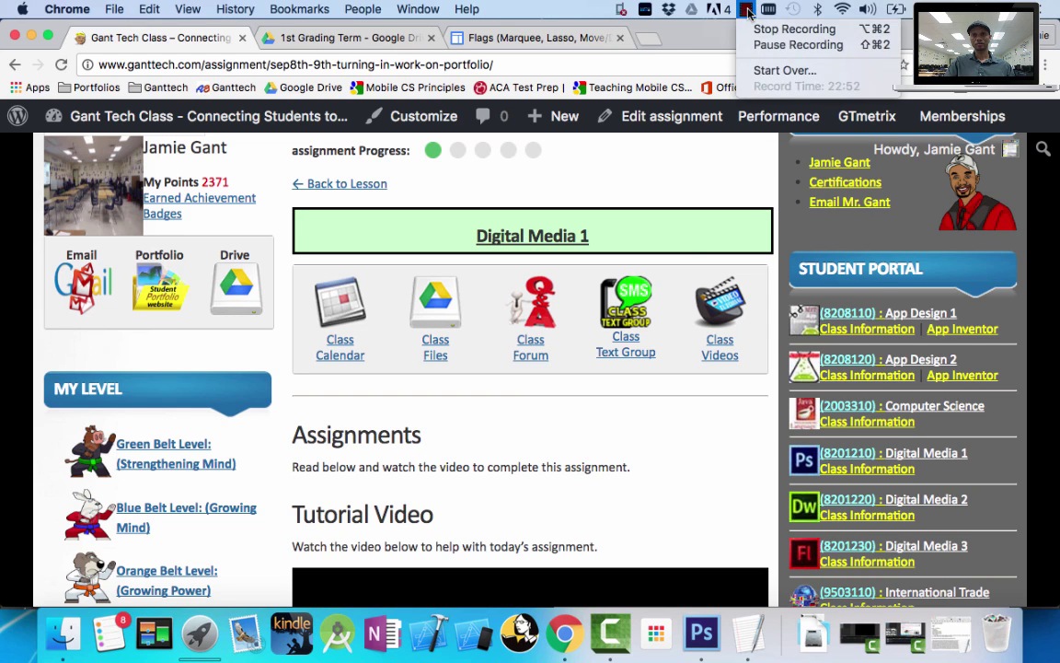